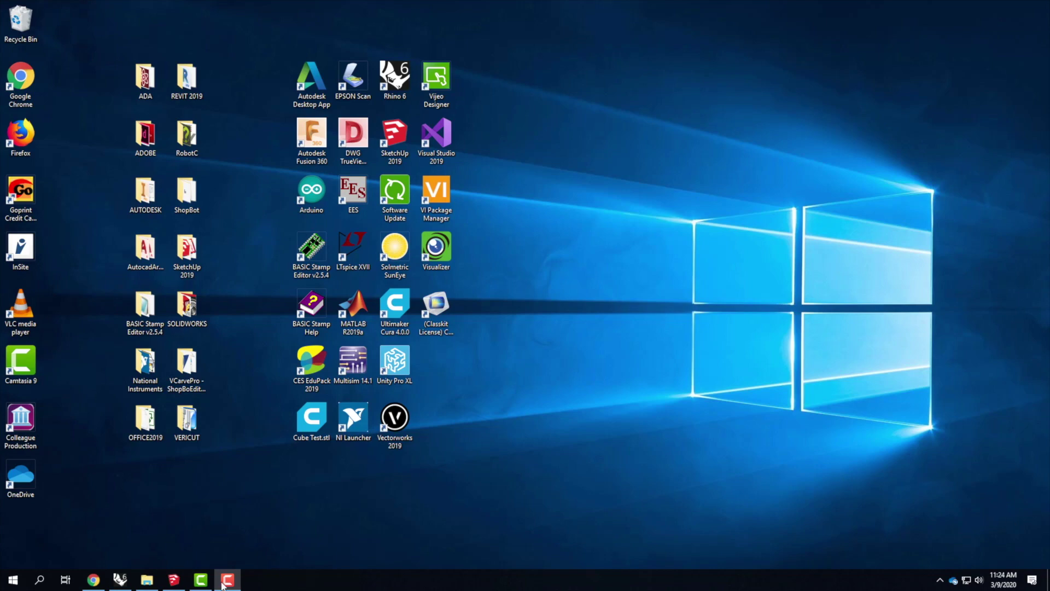
Switch to the open SketchUp model and delete the default human figure
{"action": "mouse_move", "coordinate": [171, 584]}
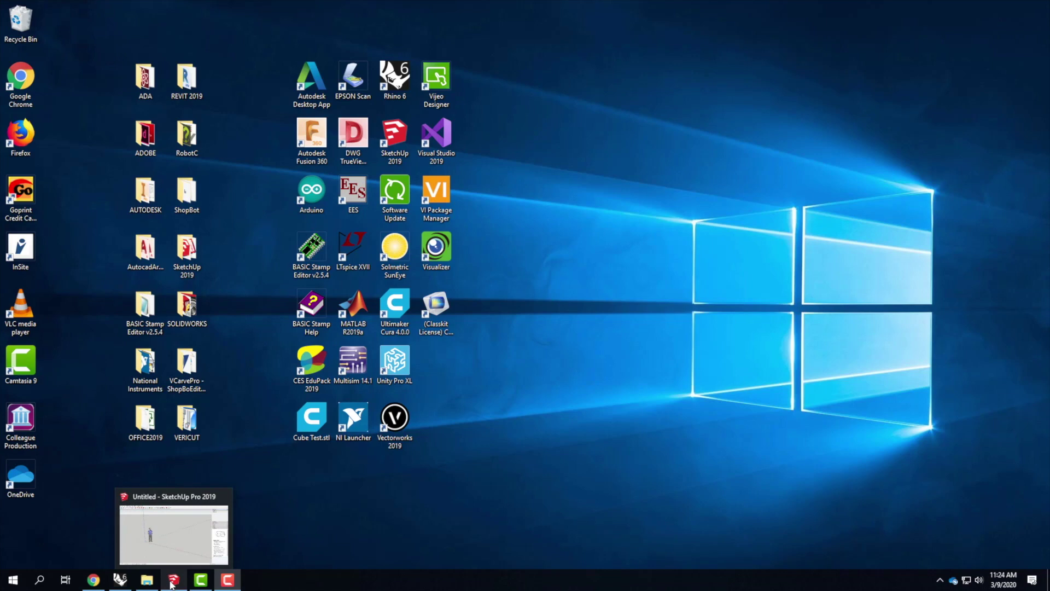
{"action": "left_click", "coordinate": [152, 528]}
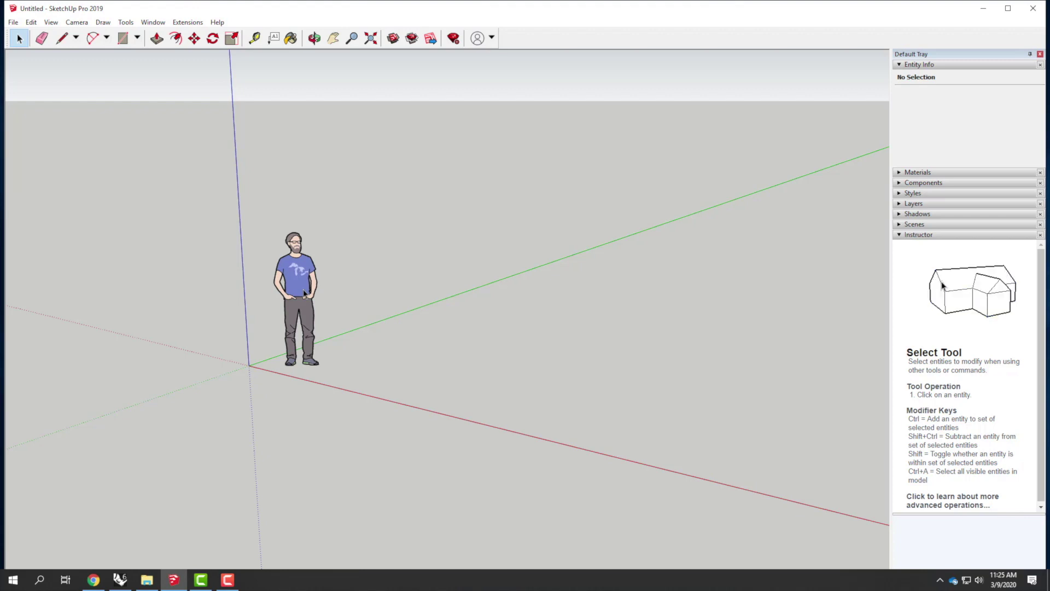
{"action": "left_click", "coordinate": [288, 282]}
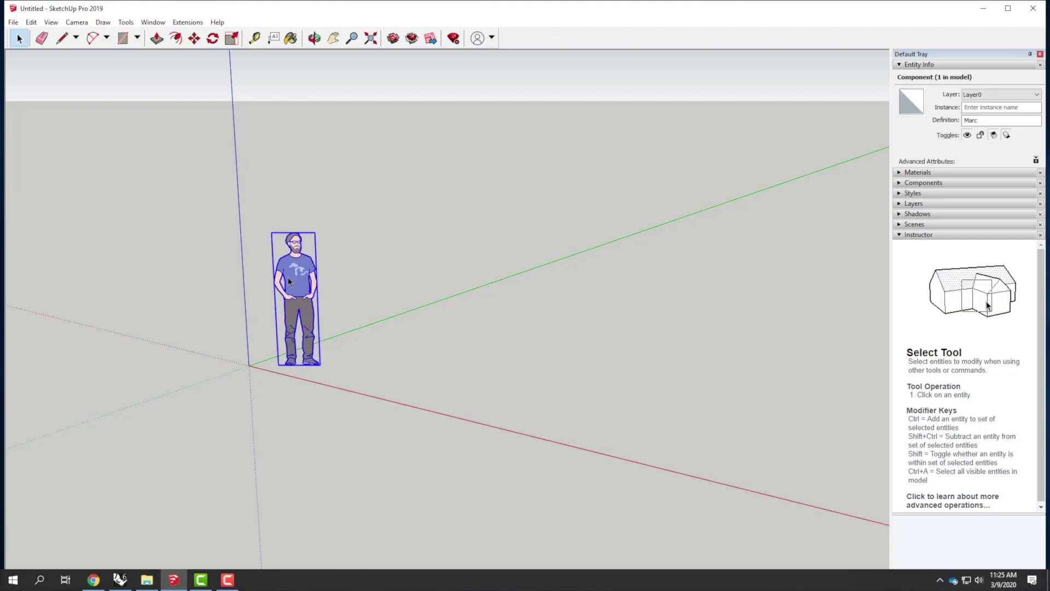
{"action": "key", "text": "Delete"}
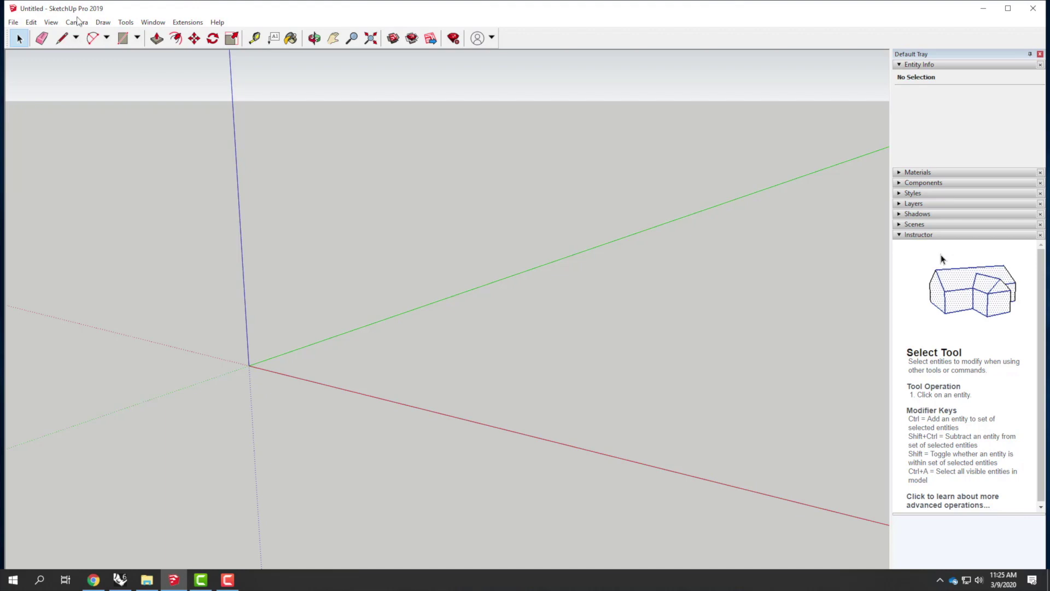
Try to add a geographic location to the empty SketchUp model
{"action": "left_click", "coordinate": [17, 23]}
{"action": "left_click", "coordinate": [15, 23]}
{"action": "left_click", "coordinate": [16, 23]}
{"action": "mouse_move", "coordinate": [49, 156]}
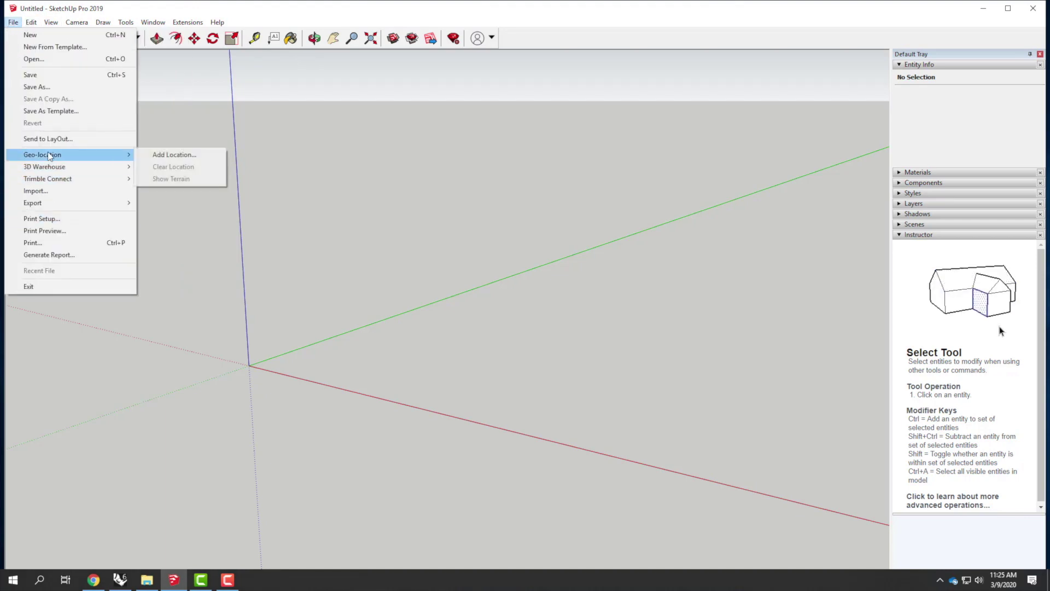
{"action": "left_click", "coordinate": [203, 157]}
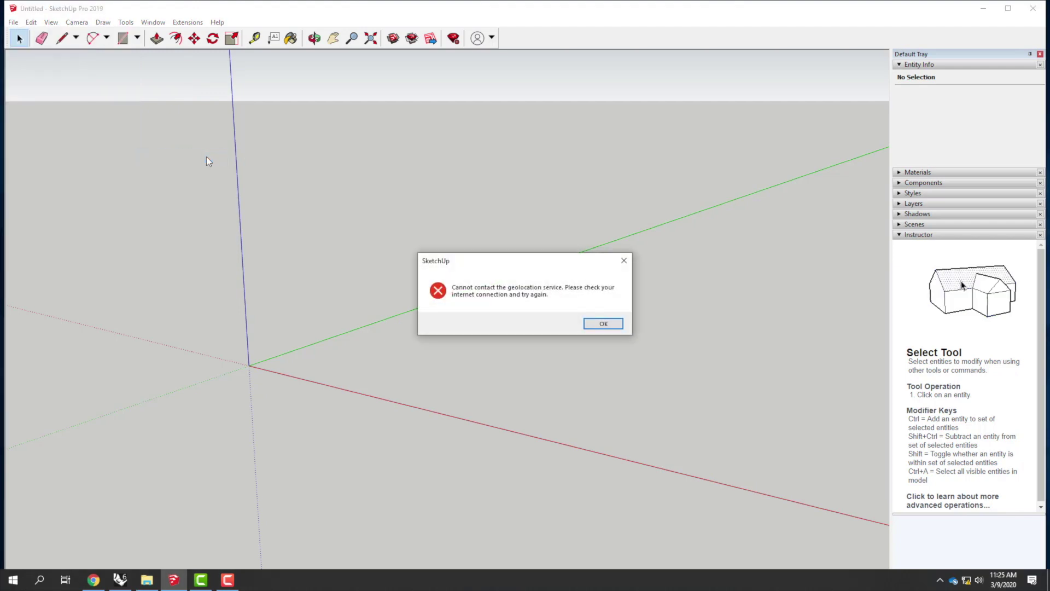
{"action": "left_click", "coordinate": [603, 324]}
{"action": "left_click", "coordinate": [13, 23]}
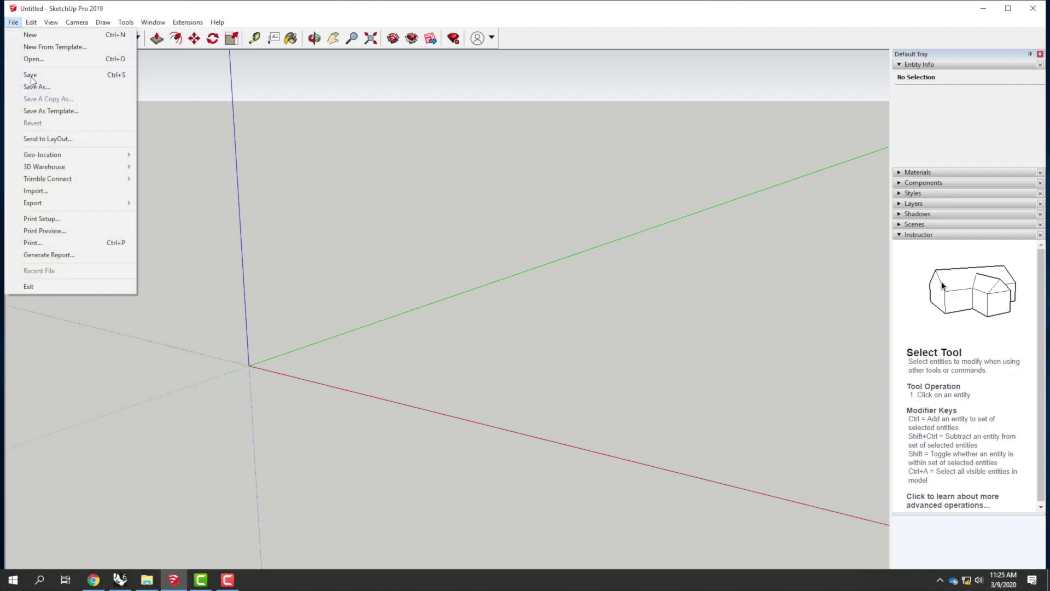
{"action": "left_click", "coordinate": [170, 158]}
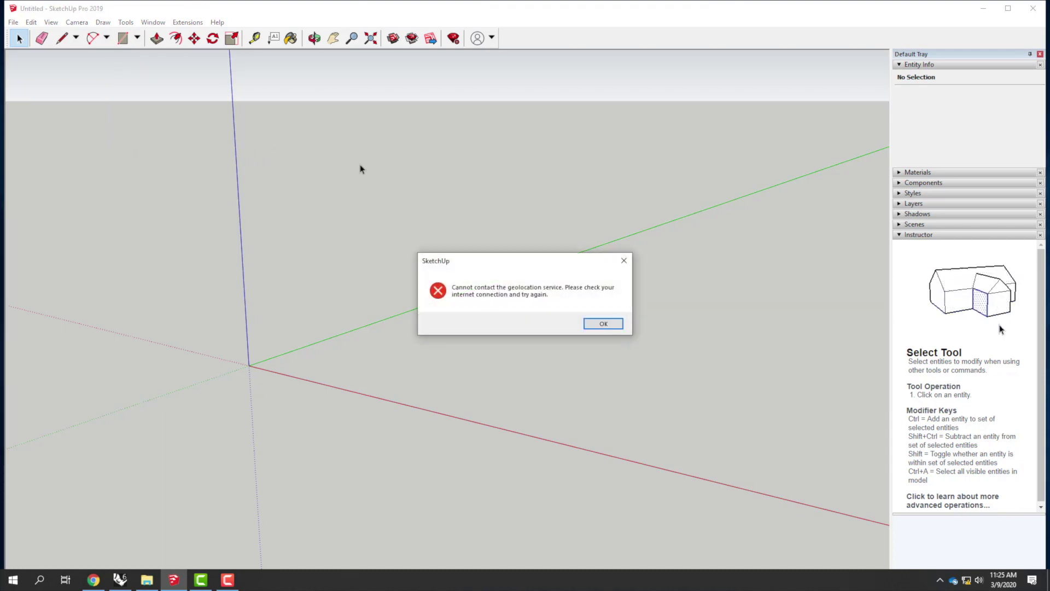
{"action": "left_click", "coordinate": [602, 324]}
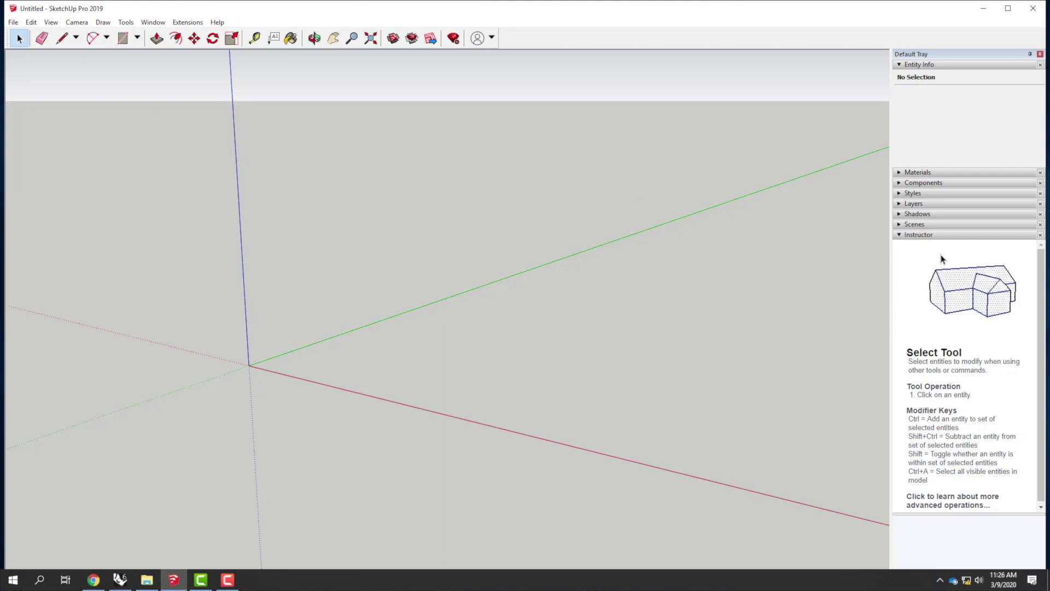
Switch to Rhino and import Wilderness.3dm from the Ex211 - Topography from SketchUp folder under Live - A136 Exercises
{"action": "left_click", "coordinate": [983, 9]}
{"action": "left_click", "coordinate": [120, 579]}
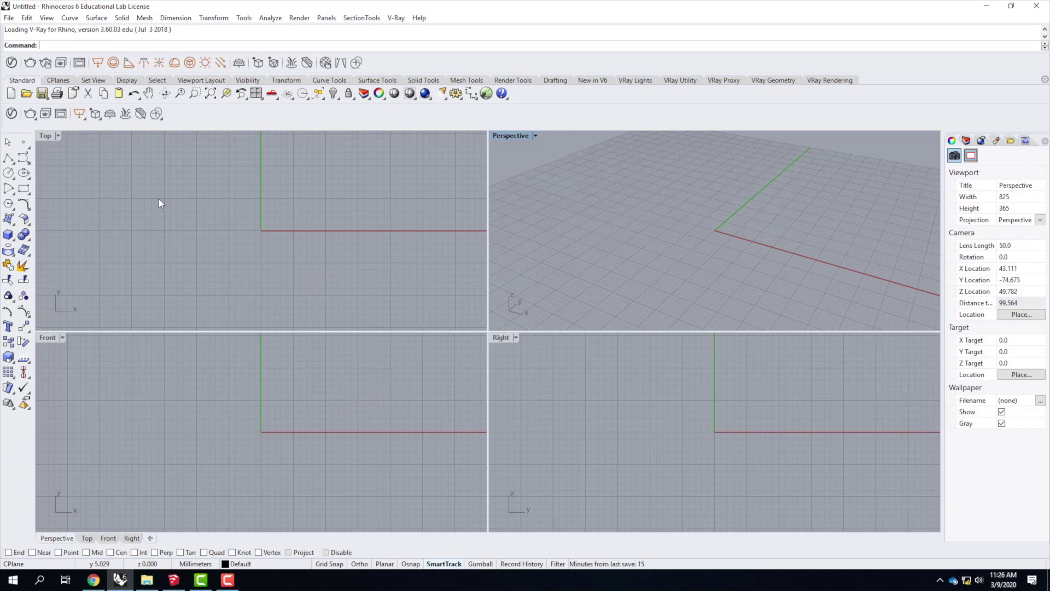
{"action": "left_click", "coordinate": [10, 18]}
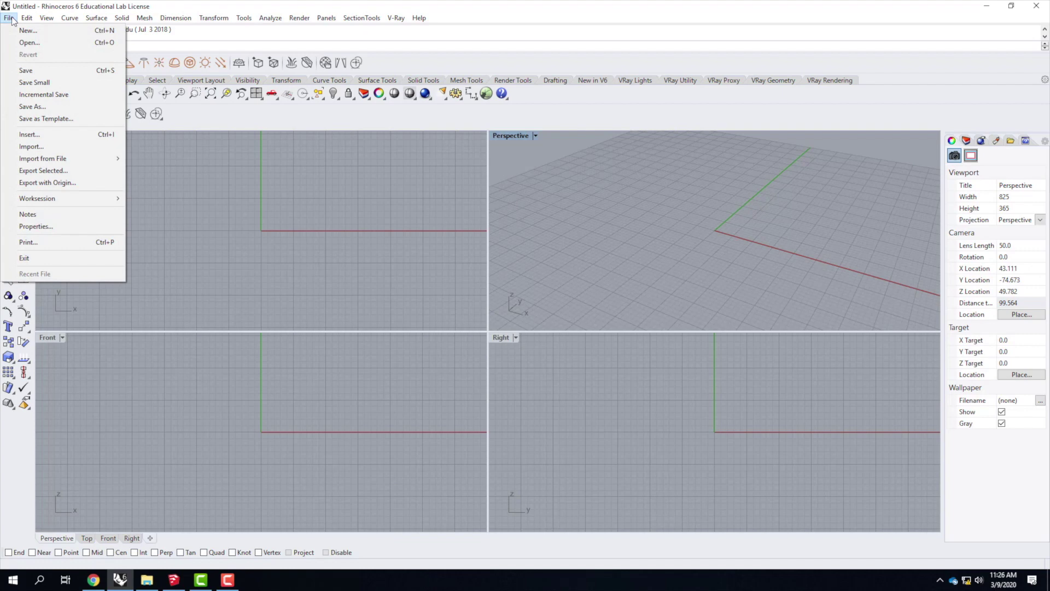
{"action": "left_click", "coordinate": [27, 148]}
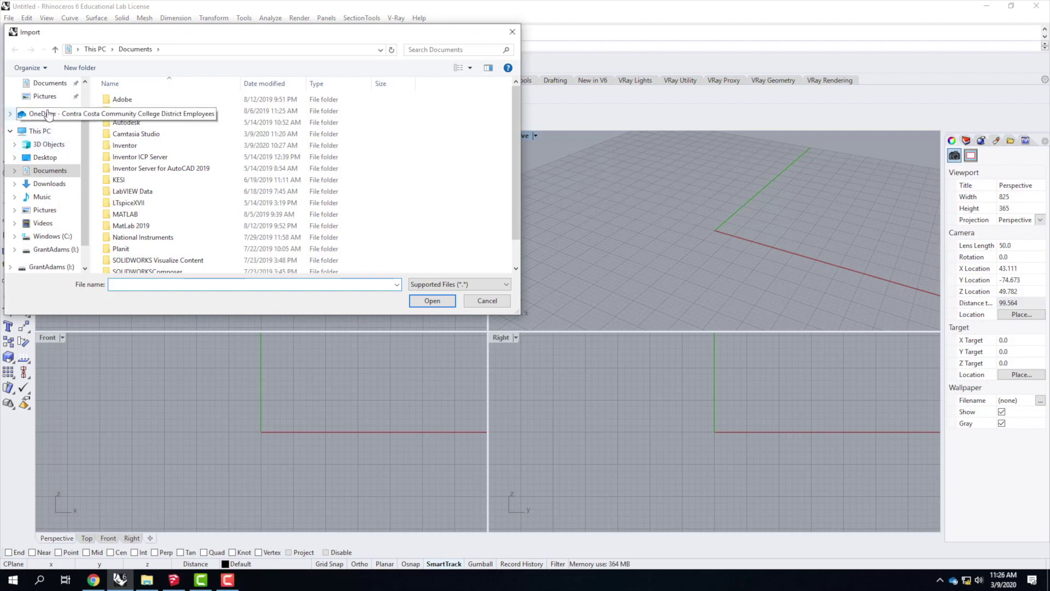
{"action": "left_click", "coordinate": [48, 116]}
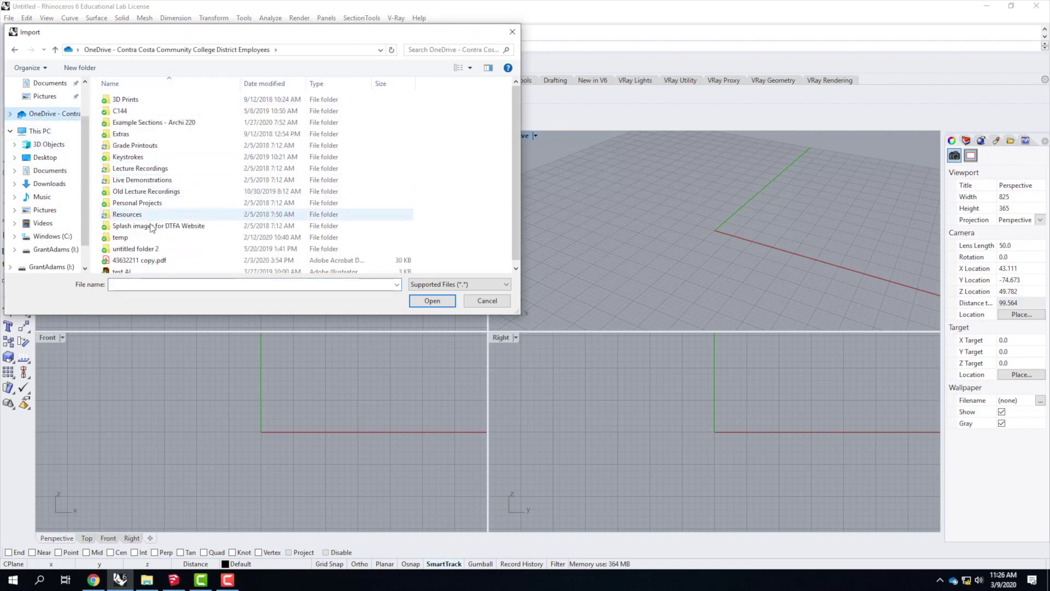
{"action": "double_click", "coordinate": [141, 181]}
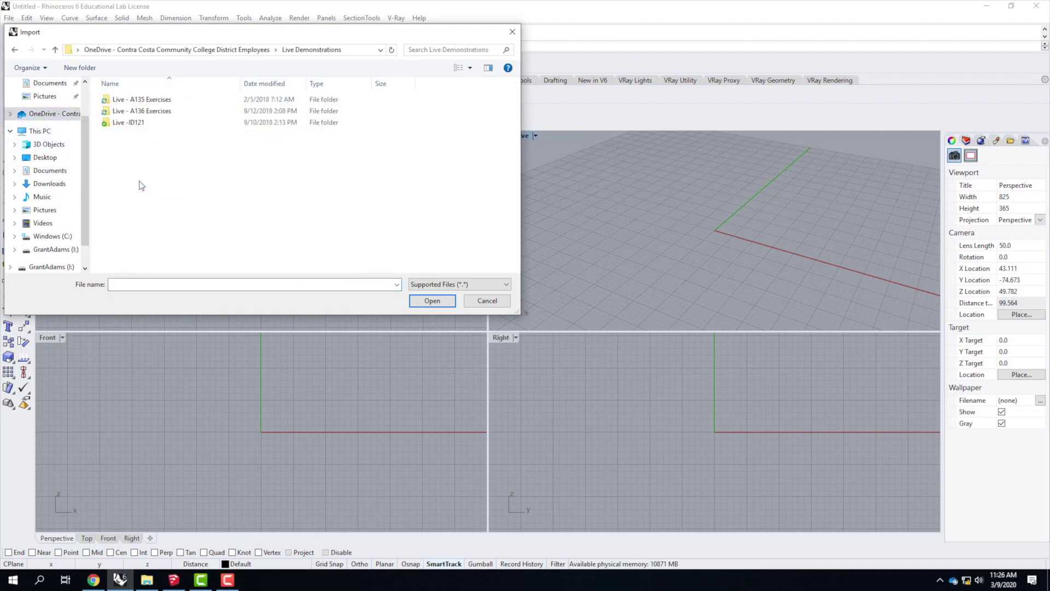
{"action": "double_click", "coordinate": [136, 111]}
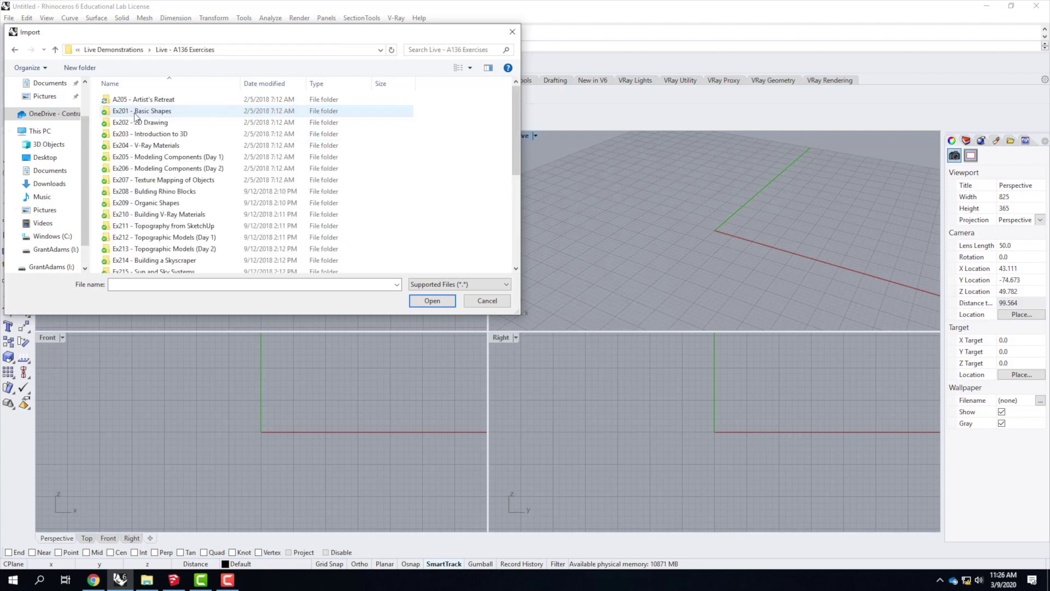
{"action": "double_click", "coordinate": [182, 231]}
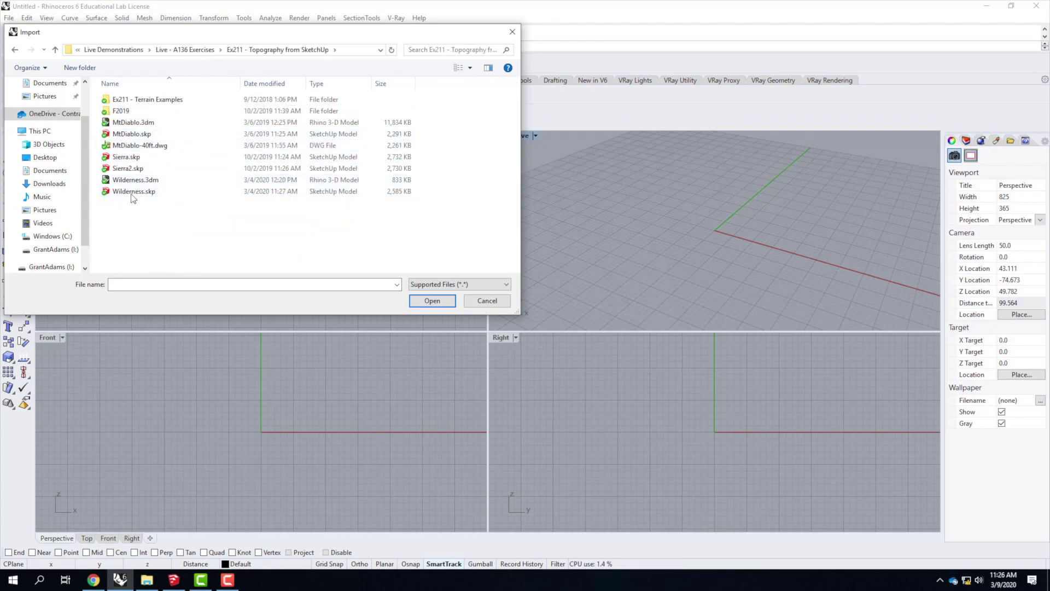
{"action": "left_click", "coordinate": [135, 180]}
{"action": "left_click", "coordinate": [425, 302]}
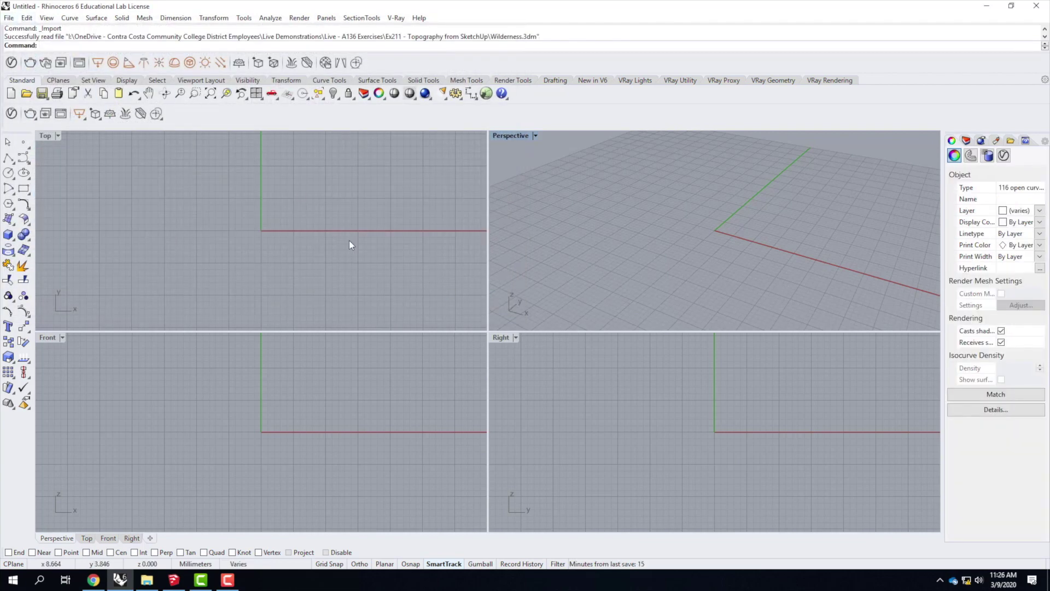
Zoom to the extents of the imported terrain and window-select most of its curves in the Perspective viewport
{"action": "type", "text": "z"}
{"action": "key", "text": "Return"}
{"action": "type", "text": "e"}
{"action": "key", "text": "Return"}
{"action": "left_click", "coordinate": [878, 228]}
{"action": "left_click_drag", "start_coordinate": [871, 215], "coordinate": [658, 326]}
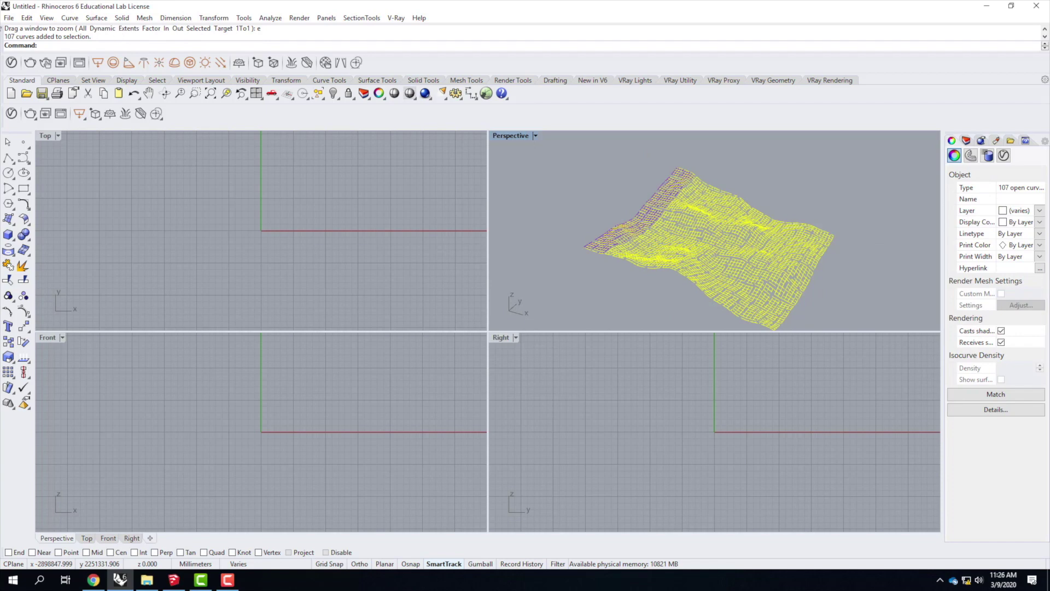
Start a new model from the Large Objects - Inches template, discarding the changes to the untitled file
{"action": "left_click", "coordinate": [9, 17]}
{"action": "left_click", "coordinate": [21, 31]}
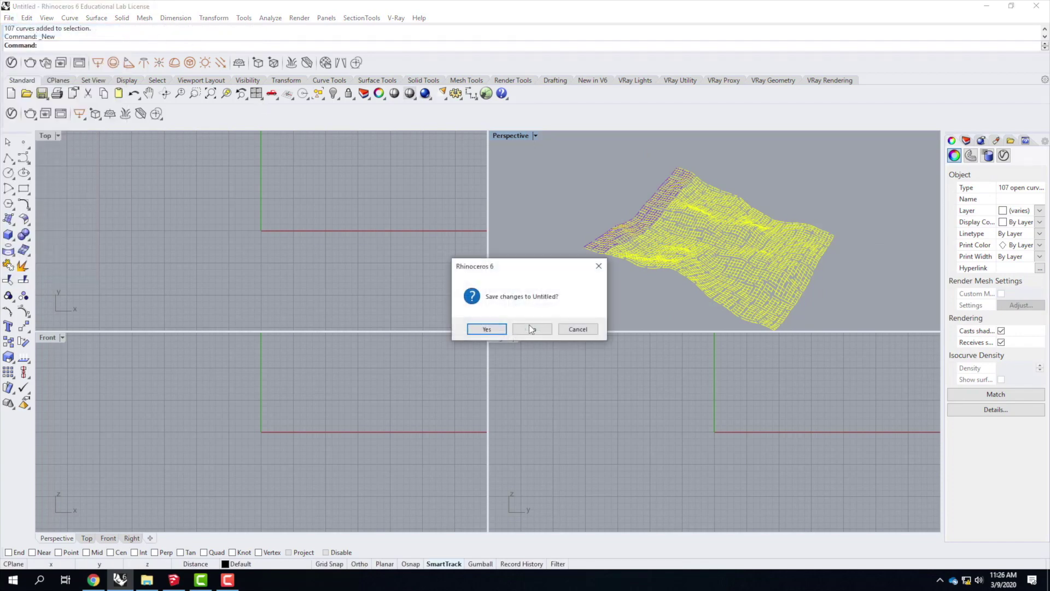
{"action": "left_click", "coordinate": [543, 333]}
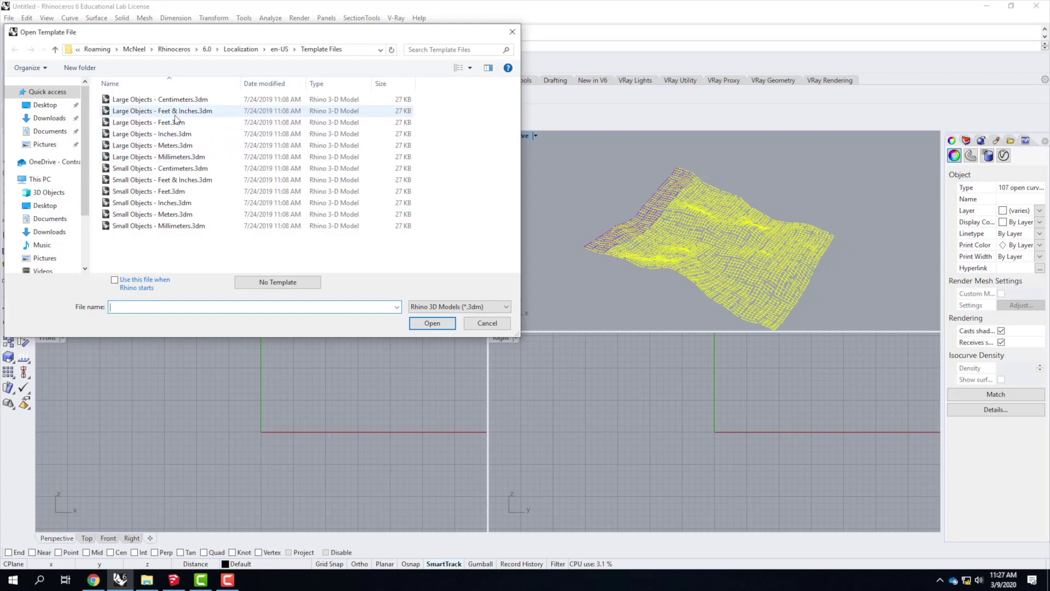
{"action": "double_click", "coordinate": [167, 134]}
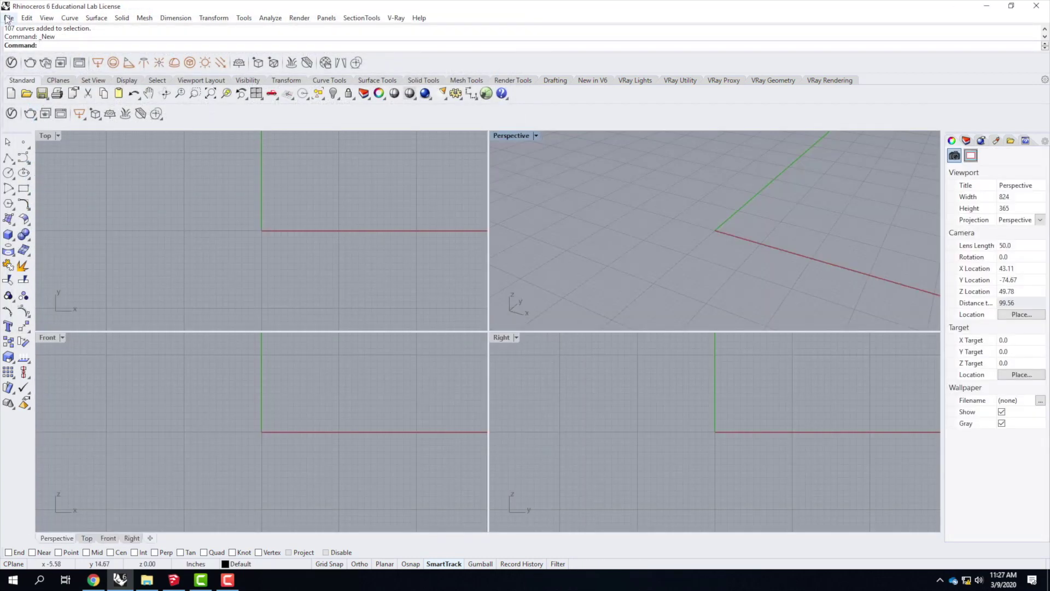
Import the SketchUp file Wilderness.skp with its faces as meshes, keeping the default import options
{"action": "left_click", "coordinate": [9, 18]}
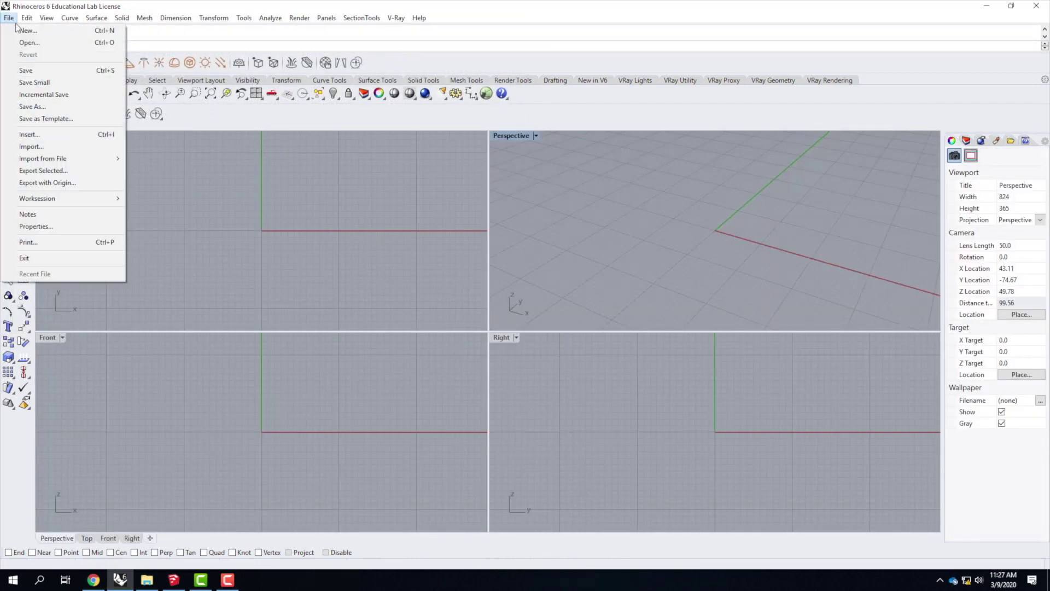
{"action": "left_click", "coordinate": [28, 146]}
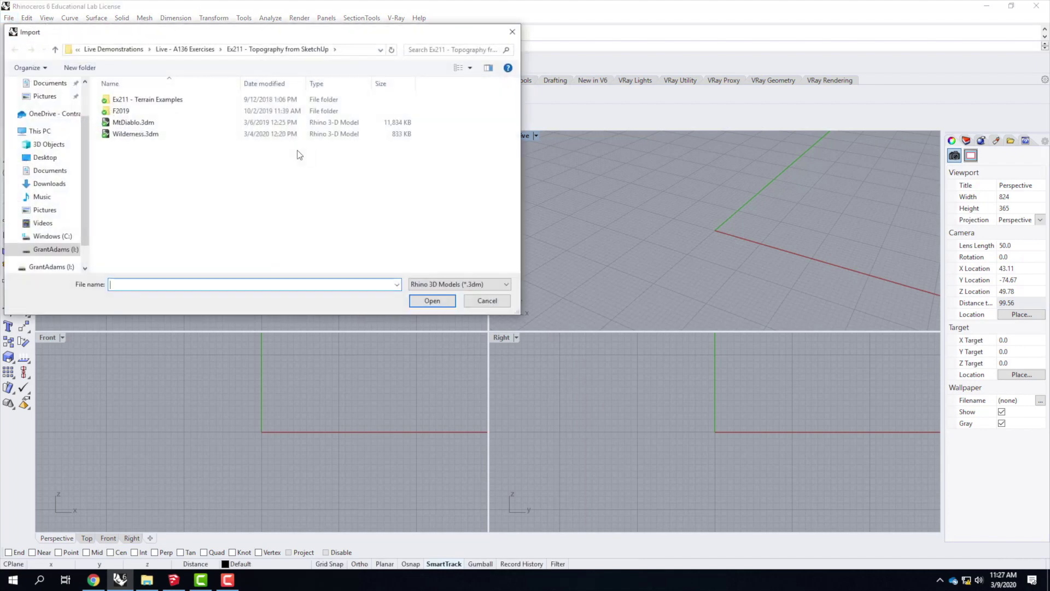
{"action": "left_click", "coordinate": [424, 285]}
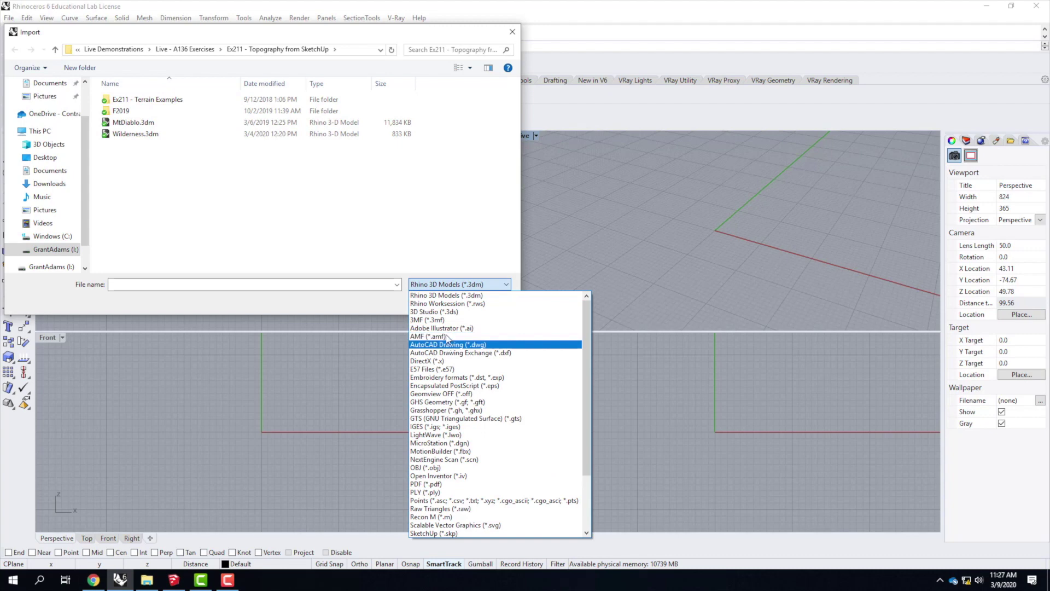
{"action": "left_click", "coordinate": [432, 532]}
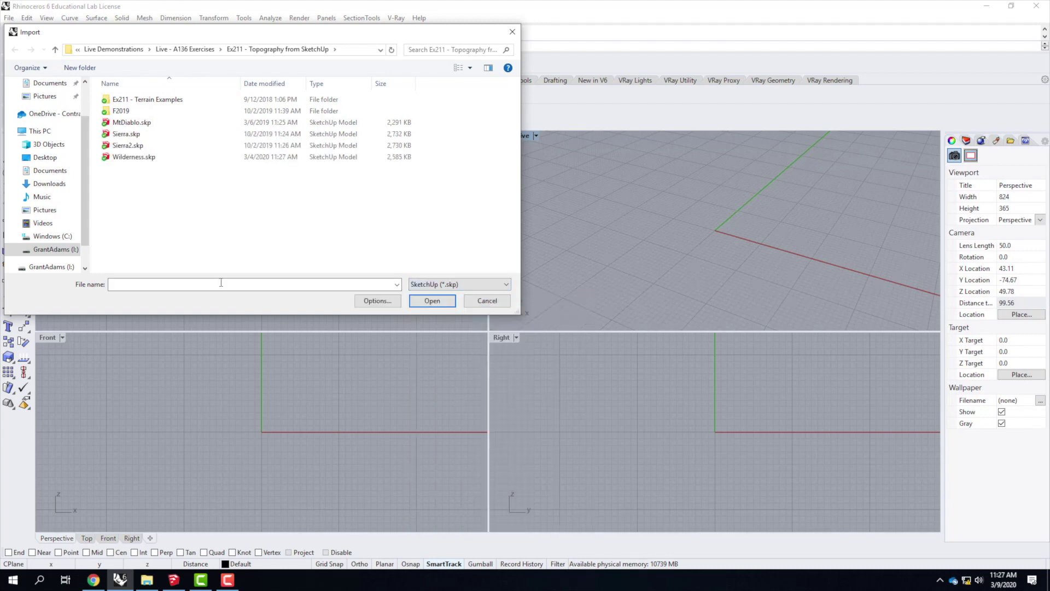
{"action": "left_click", "coordinate": [134, 157]}
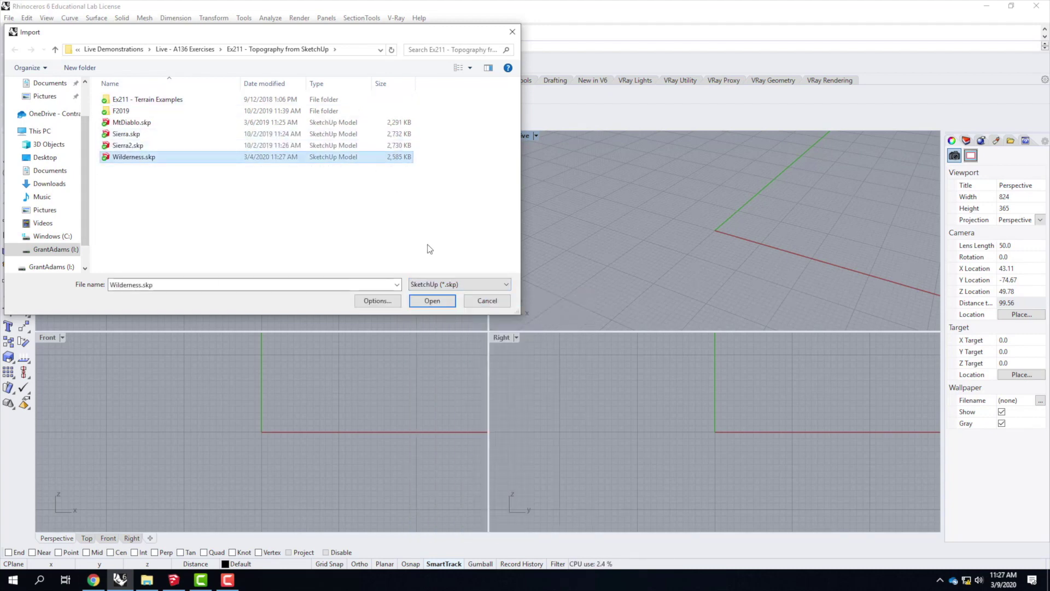
{"action": "left_click", "coordinate": [432, 301]}
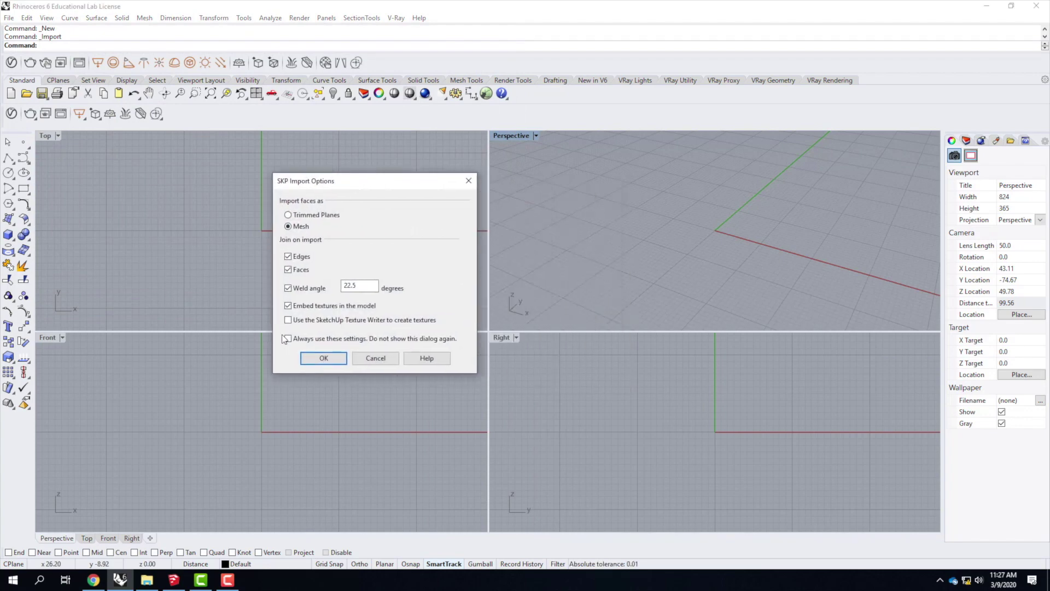
{"action": "left_click", "coordinate": [334, 360]}
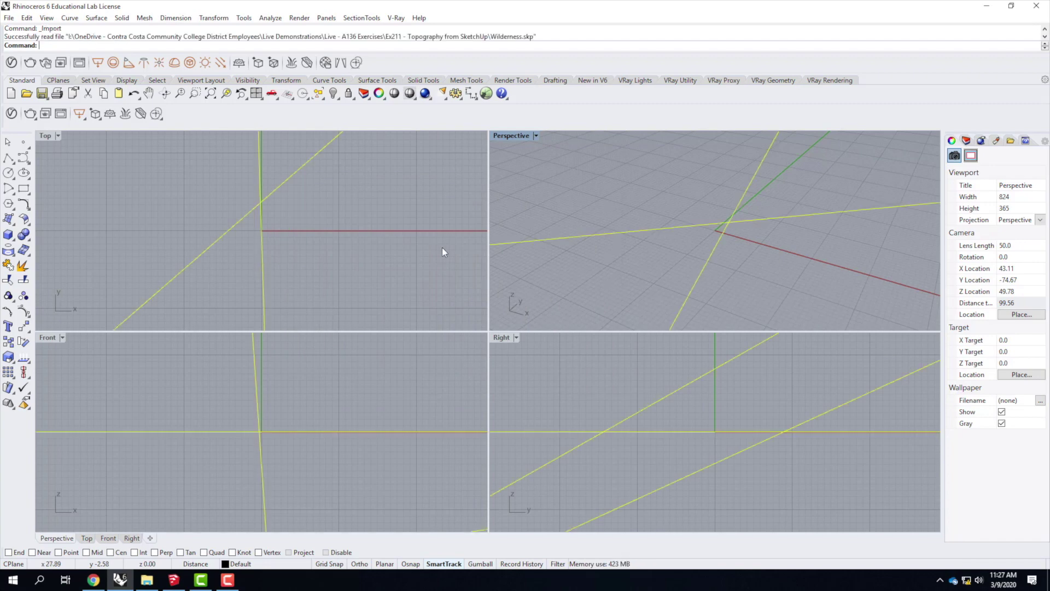
Maximize the Perspective viewport around the imported terrain and clear the selection
{"action": "scroll", "coordinate": [600, 206], "scroll_direction": "down", "scroll_amount": 3}
{"action": "scroll", "coordinate": [602, 200], "scroll_direction": "down", "scroll_amount": 5}
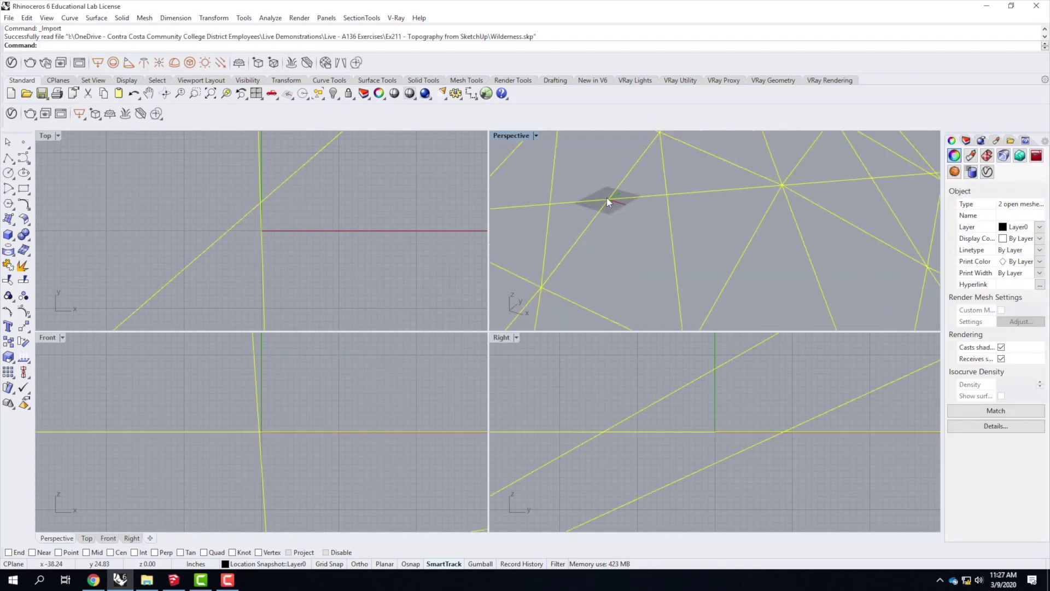
{"action": "double_click", "coordinate": [512, 137]}
{"action": "left_click", "coordinate": [706, 268]}
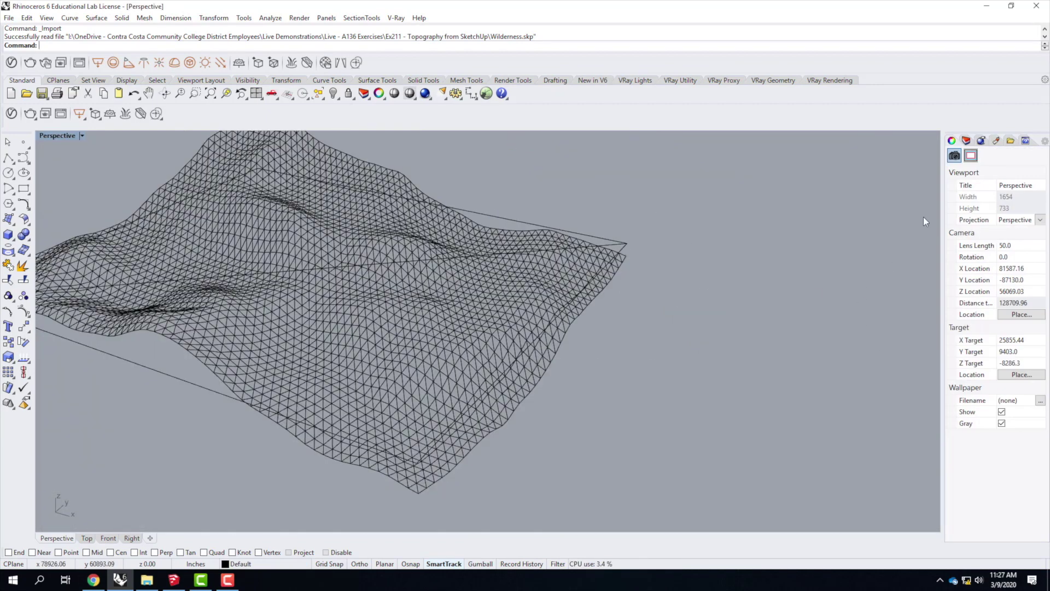
Show the layer list and set the Perspective viewport's display mode to Shaded, leaving the terrain mesh deselected
{"action": "left_click", "coordinate": [967, 141]}
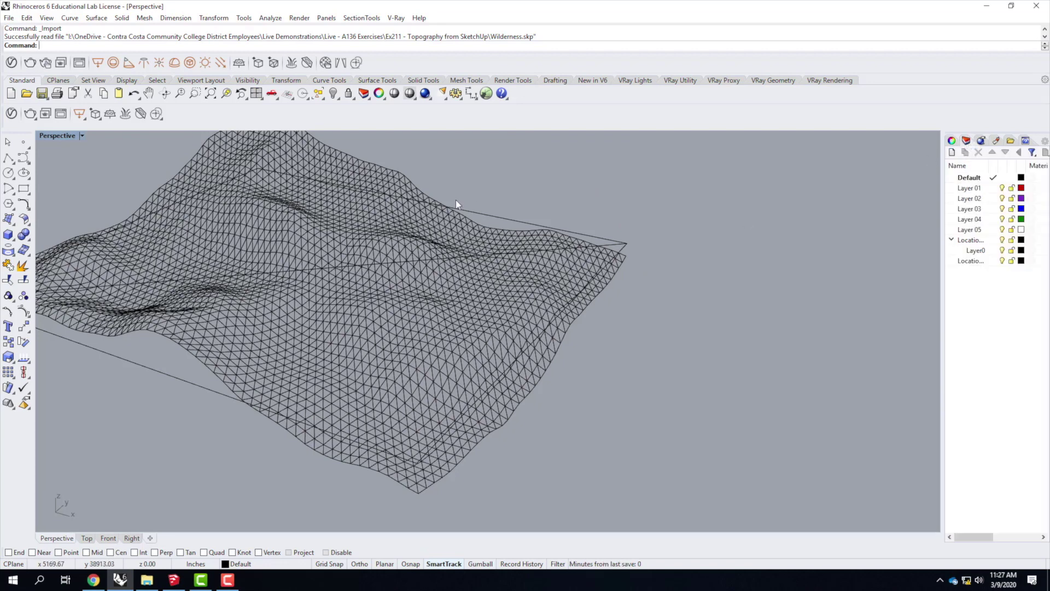
{"action": "left_click", "coordinate": [405, 232]}
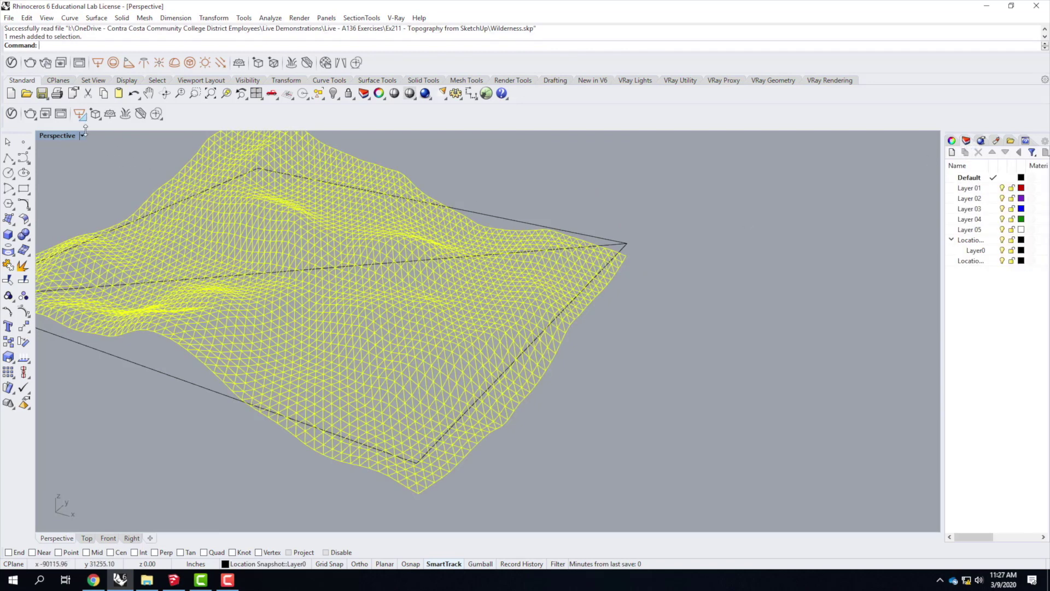
{"action": "left_click", "coordinate": [82, 137]}
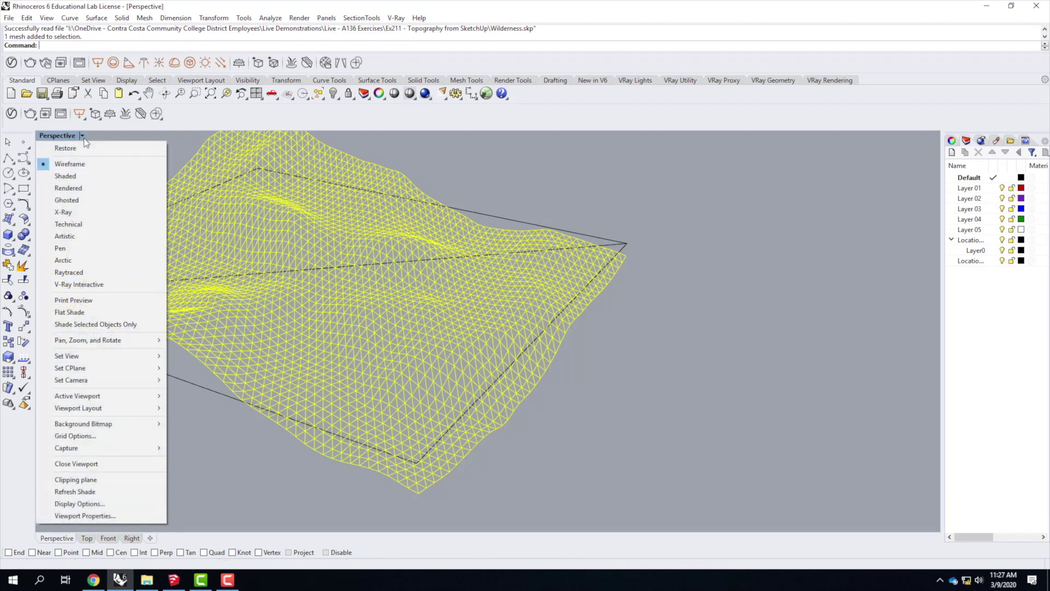
{"action": "left_click", "coordinate": [86, 178]}
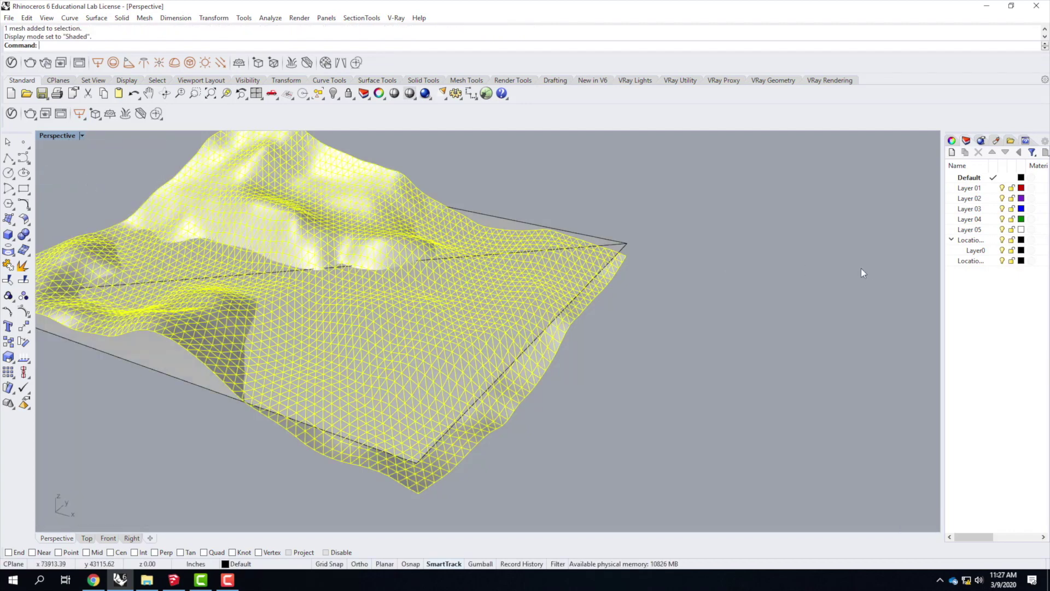
{"action": "left_click", "coordinate": [861, 267]}
Rename Layer 05 to SketchUp and move the terrain mesh onto that layer
{"action": "left_click", "coordinate": [974, 230]}
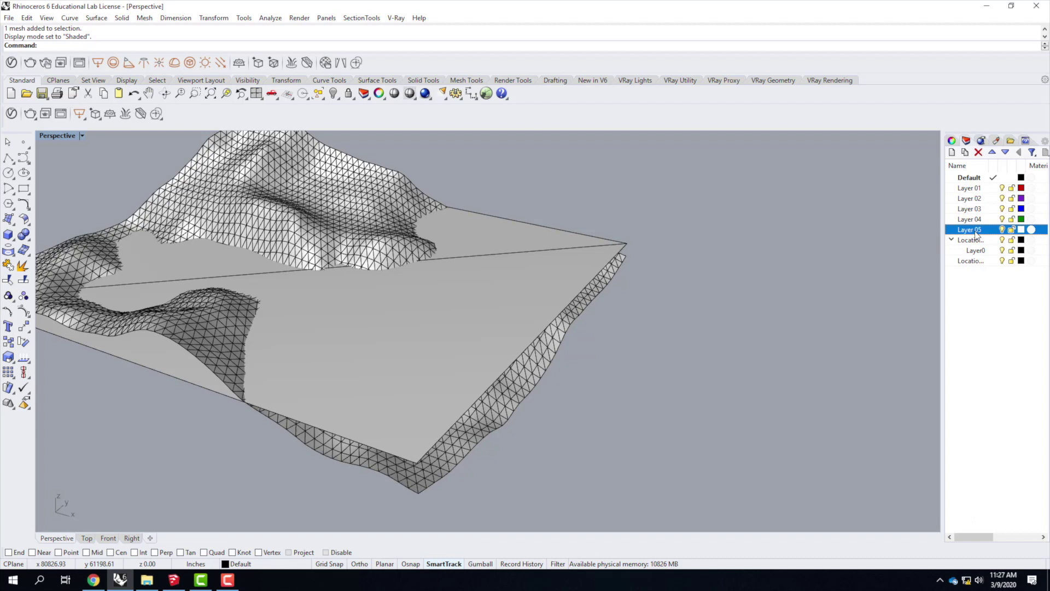
{"action": "left_click", "coordinate": [975, 230]}
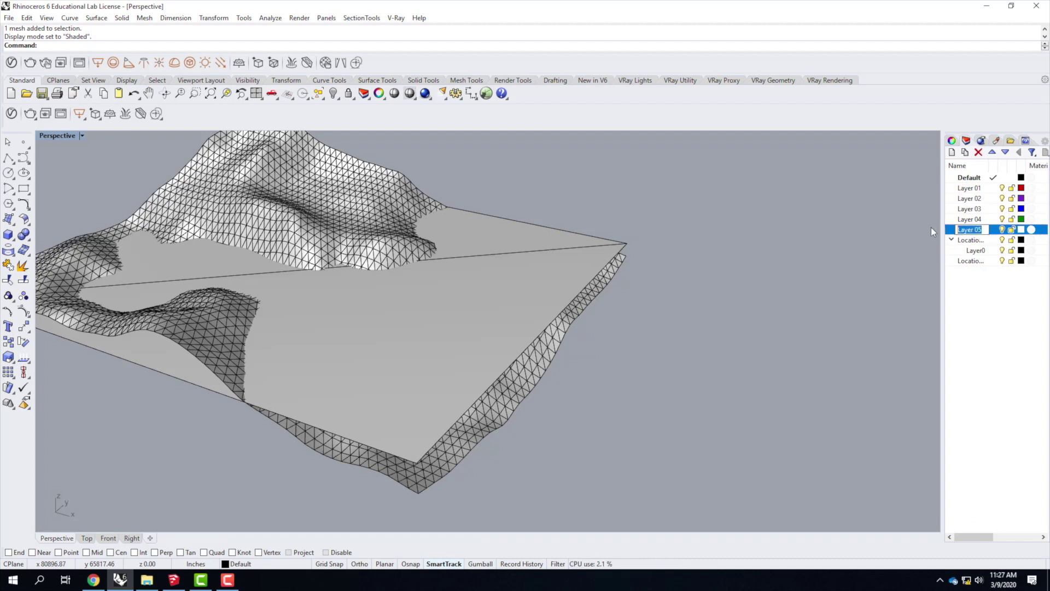
{"action": "type", "text": "SketchUp"}
{"action": "key", "text": "Return"}
{"action": "left_click", "coordinate": [357, 164]}
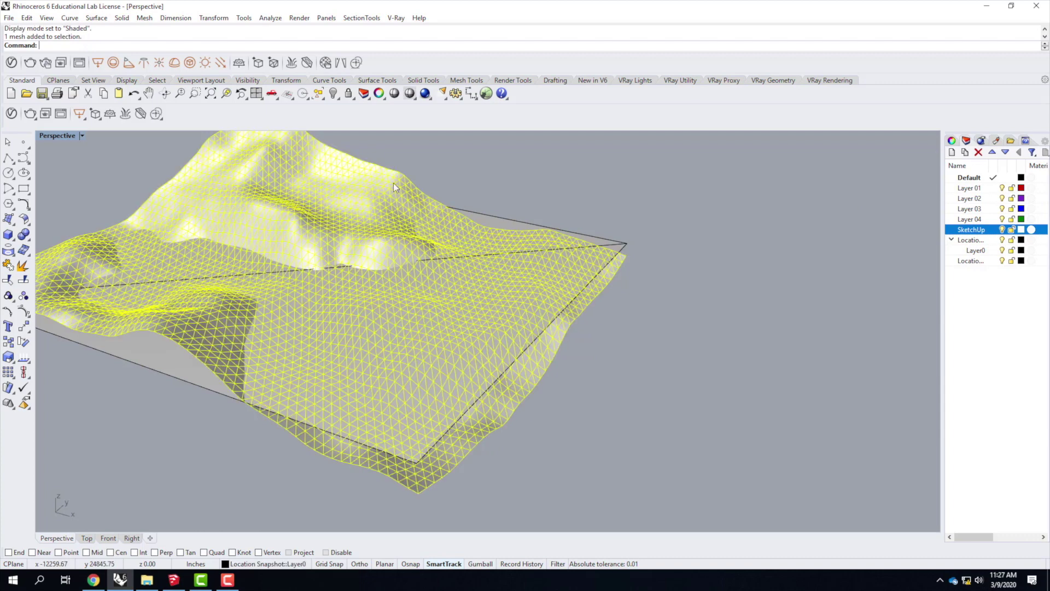
{"action": "right_click", "coordinate": [985, 227]}
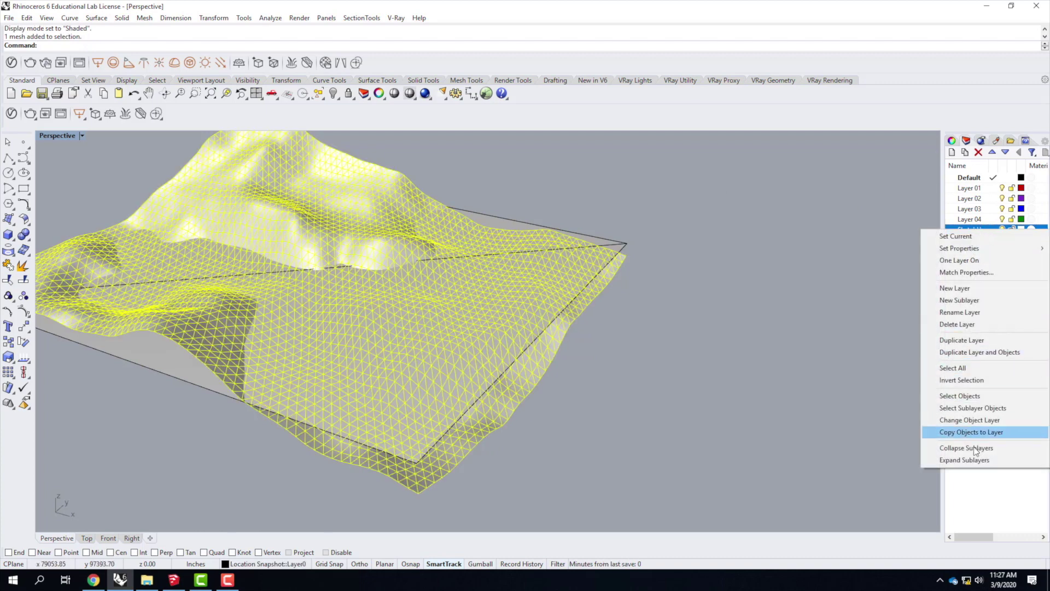
{"action": "left_click", "coordinate": [973, 420]}
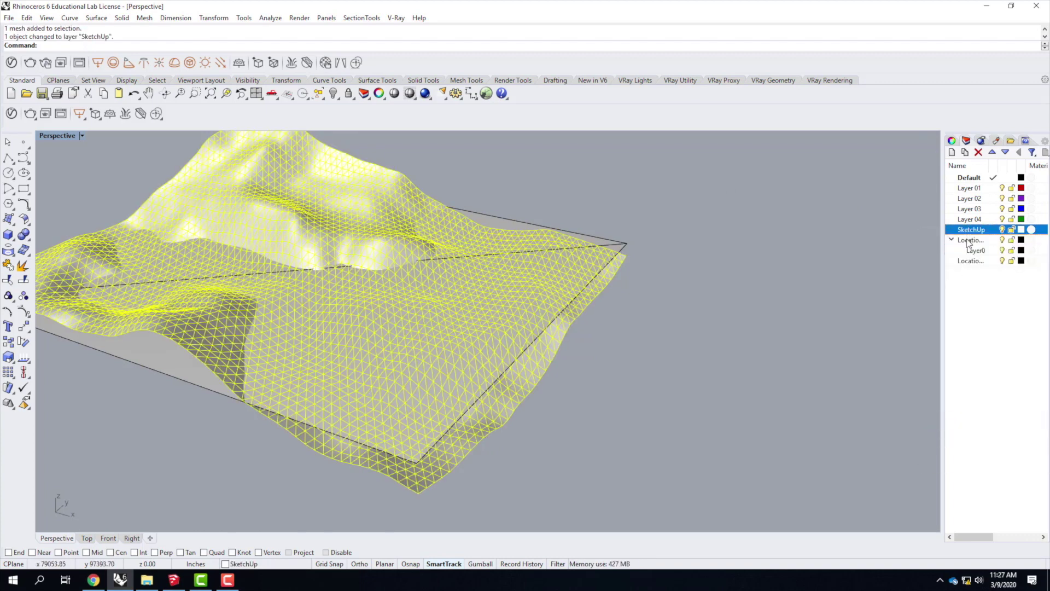
{"action": "left_click", "coordinate": [763, 234]}
Create a sublayer named SK Plane under SketchUp and move the flat plane mesh onto it
{"action": "left_click", "coordinate": [455, 313]}
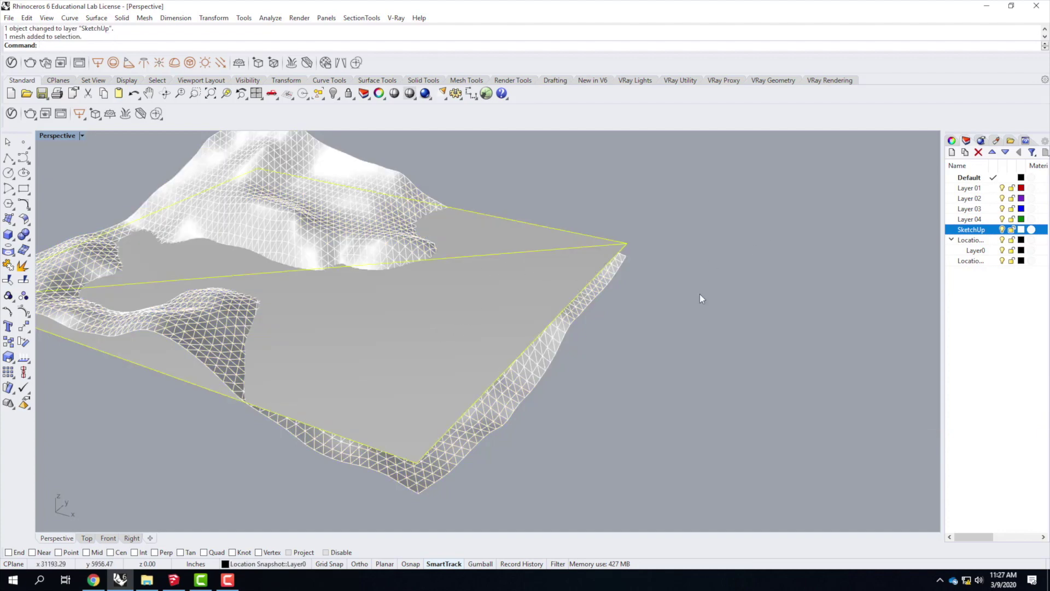
{"action": "left_click", "coordinate": [965, 152]}
{"action": "type", "text": "SK Plane"}
{"action": "key", "text": "Return"}
{"action": "right_click", "coordinate": [984, 241]}
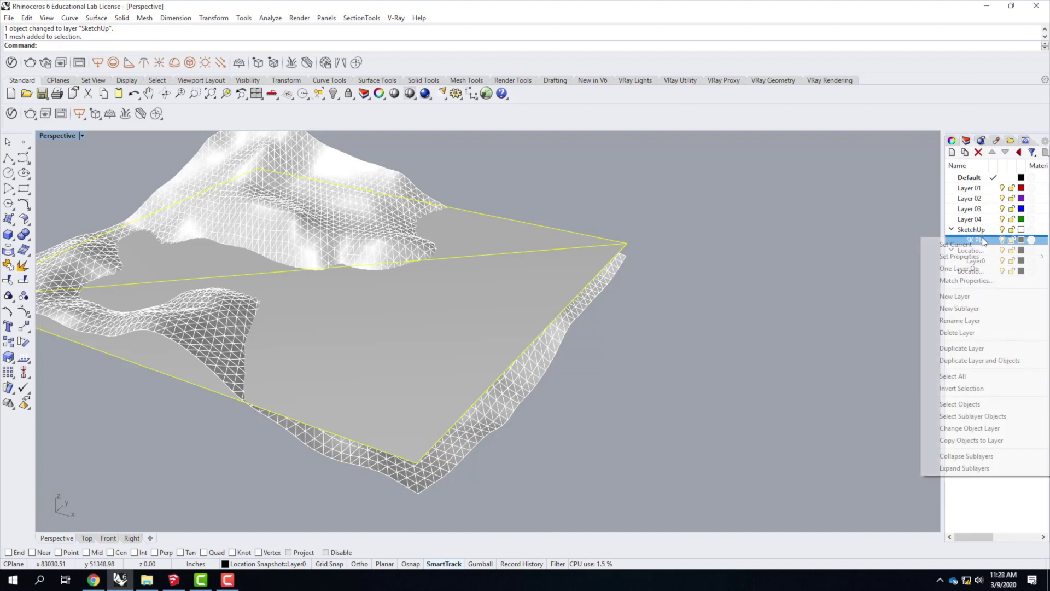
{"action": "left_click", "coordinate": [975, 428]}
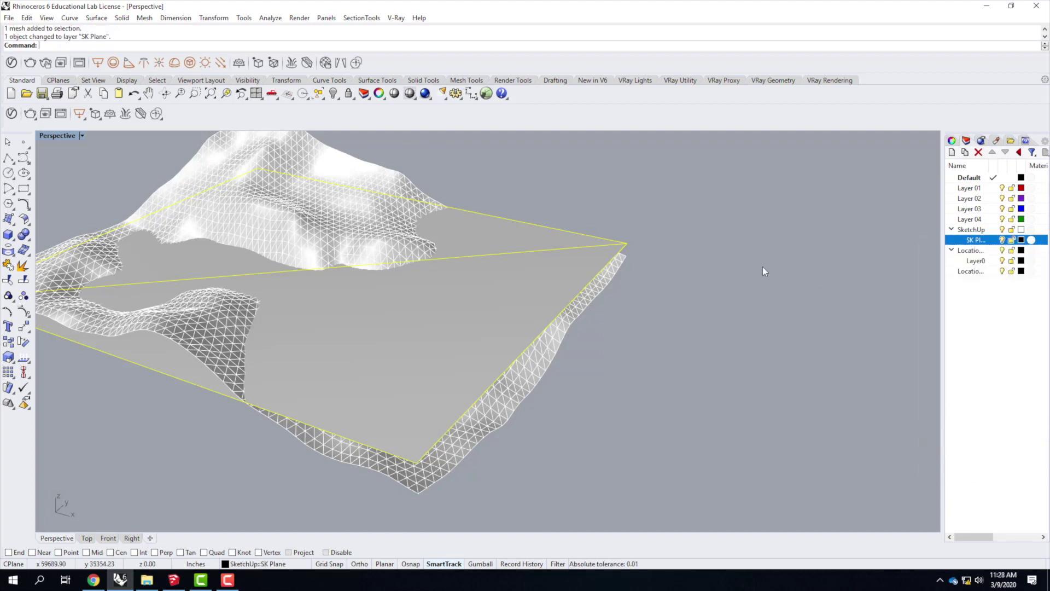
Hide the SK Plane sublayer and delete the leftover imported Location layers together with their Layer0 sublayer
{"action": "left_click", "coordinate": [1002, 240]}
{"action": "left_click", "coordinate": [976, 251]}
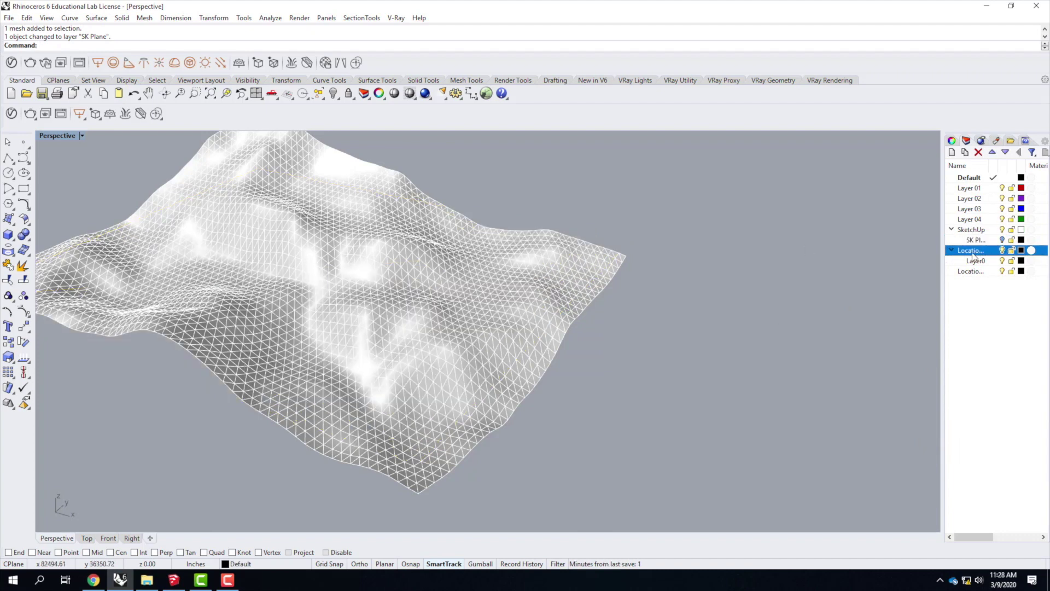
{"action": "left_click", "coordinate": [978, 152]}
{"action": "left_click", "coordinate": [978, 152]}
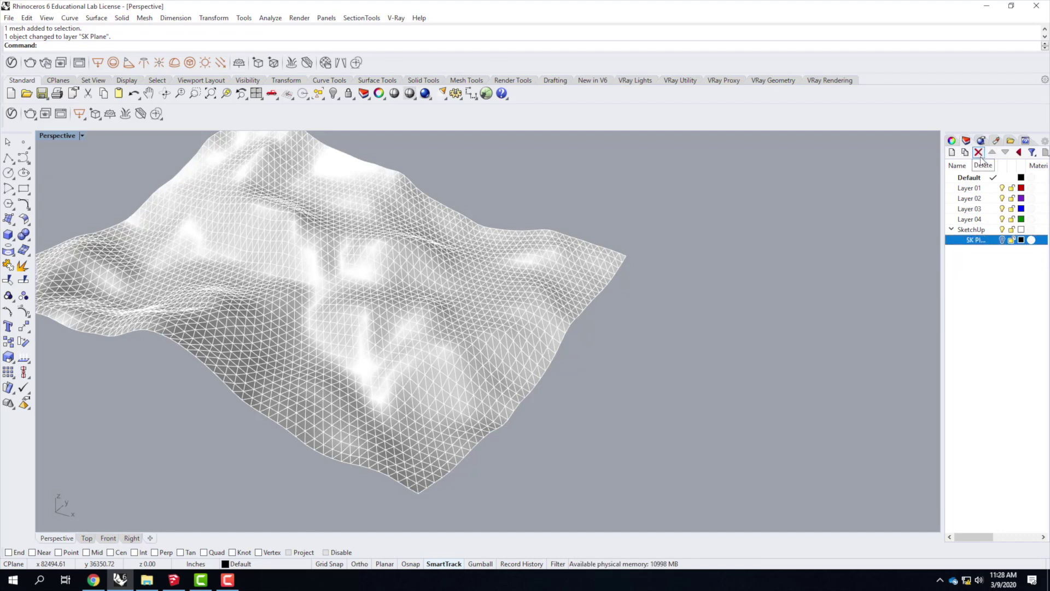
{"action": "left_click", "coordinate": [983, 274]}
Examine the shape of the terrain mesh from several angles and distances in the Perspective view
{"action": "scroll", "coordinate": [494, 341], "scroll_direction": "down", "scroll_amount": 1}
{"action": "left_click", "coordinate": [494, 340]}
{"action": "scroll", "coordinate": [885, 321], "scroll_direction": "down", "scroll_amount": 3}
{"action": "left_click", "coordinate": [852, 313]}
{"action": "right_click_drag", "start_coordinate": [852, 314], "coordinate": [637, 308]}
{"action": "scroll", "coordinate": [475, 366], "scroll_direction": "up", "scroll_amount": 3}
{"action": "right_click_drag", "start_coordinate": [476, 367], "coordinate": [588, 350]}
{"action": "scroll", "coordinate": [404, 289], "scroll_direction": "down", "scroll_amount": 5}
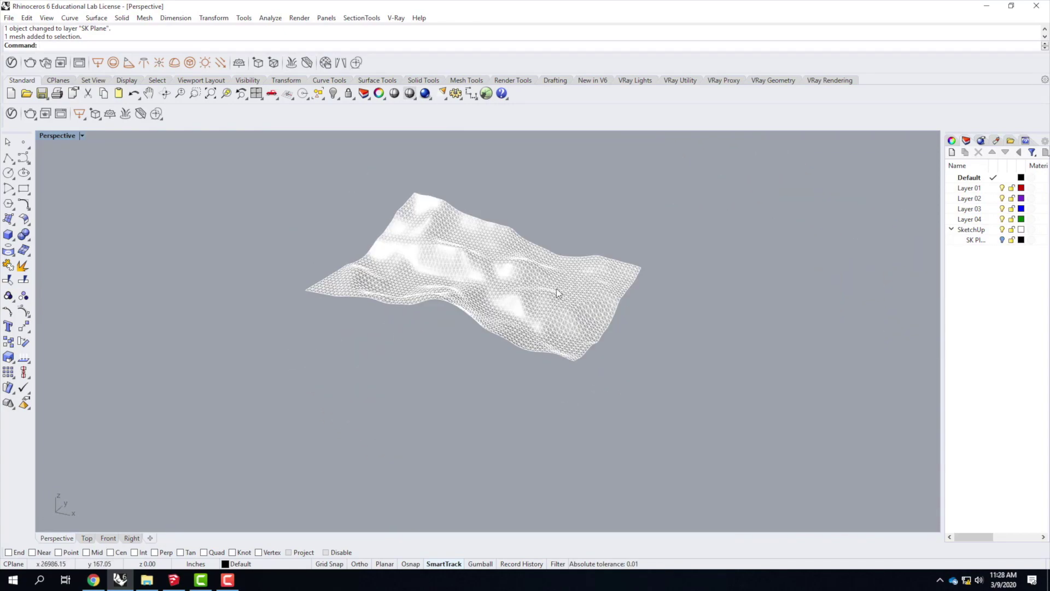
{"action": "scroll", "coordinate": [546, 287], "scroll_direction": "up", "scroll_amount": 7}
{"action": "right_click_drag", "start_coordinate": [580, 276], "coordinate": [355, 396]}
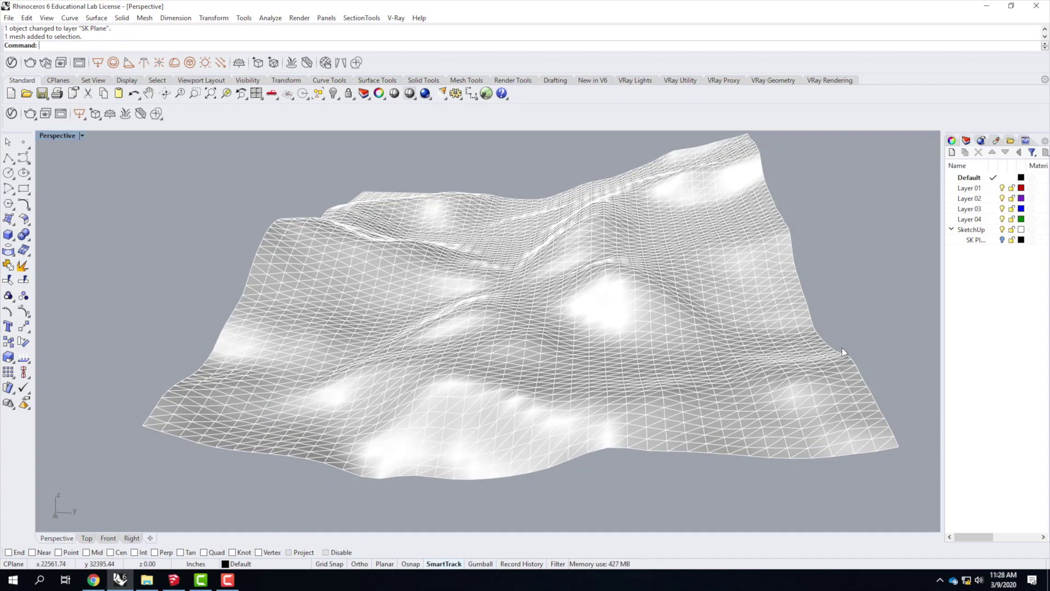
{"action": "right_click_drag", "start_coordinate": [359, 341], "coordinate": [420, 371]}
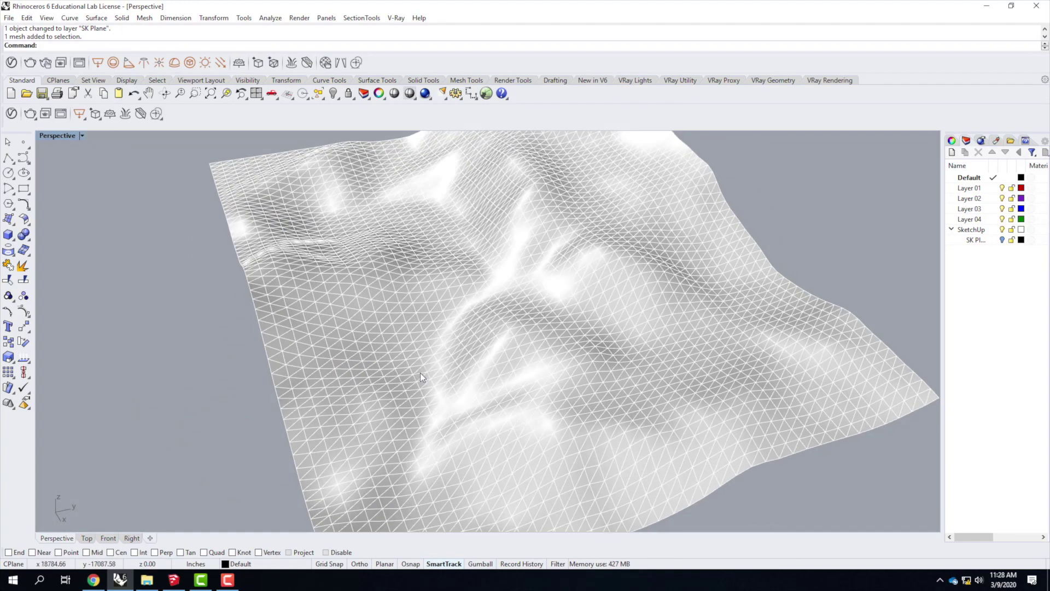
Rename Layer 01 to ContourX and Layer 02 to ContourY
{"action": "left_click", "coordinate": [970, 189]}
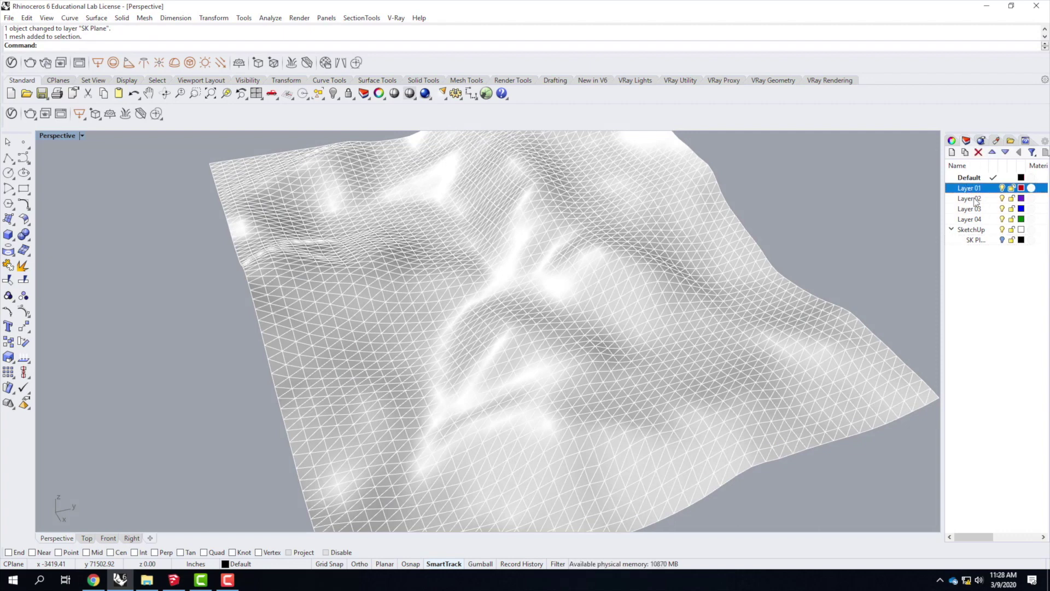
{"action": "scroll", "coordinate": [403, 290], "scroll_direction": "down", "scroll_amount": 3}
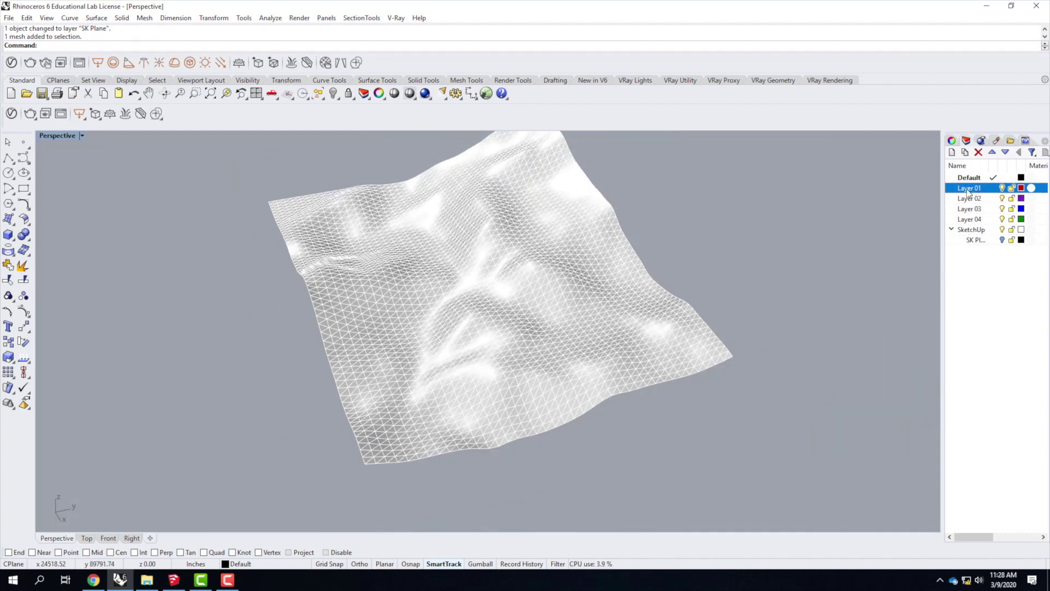
{"action": "left_click", "coordinate": [976, 190]}
{"action": "type", "text": "ContourX"}
{"action": "key", "text": "Return"}
{"action": "double_click", "coordinate": [970, 199]}
{"action": "left_click", "coordinate": [970, 199]}
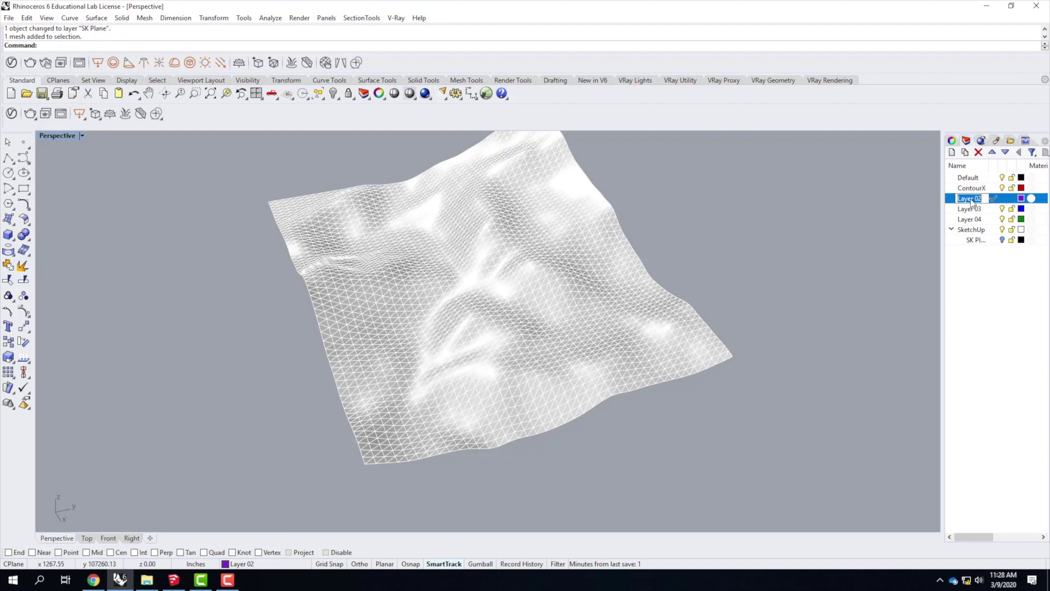
{"action": "type", "text": "ContourY"}
{"action": "key", "text": "Return"}
Make ContourX the current layer and start Contour on the terrain mesh, snapping the base point to the vertex at its nearest corner
{"action": "double_click", "coordinate": [974, 189]}
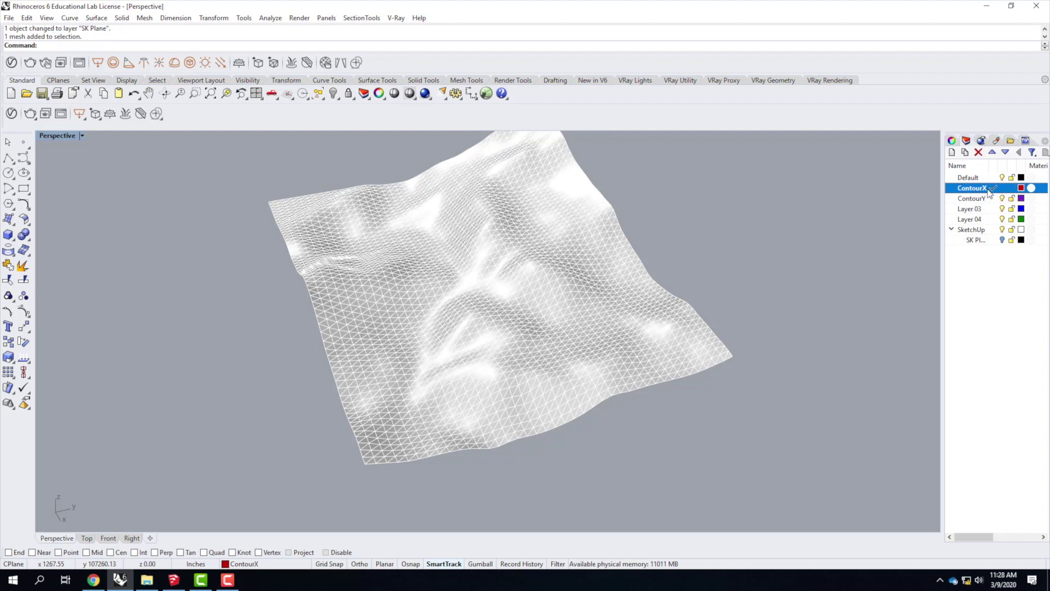
{"action": "right_click_drag", "start_coordinate": [469, 229], "coordinate": [503, 227]}
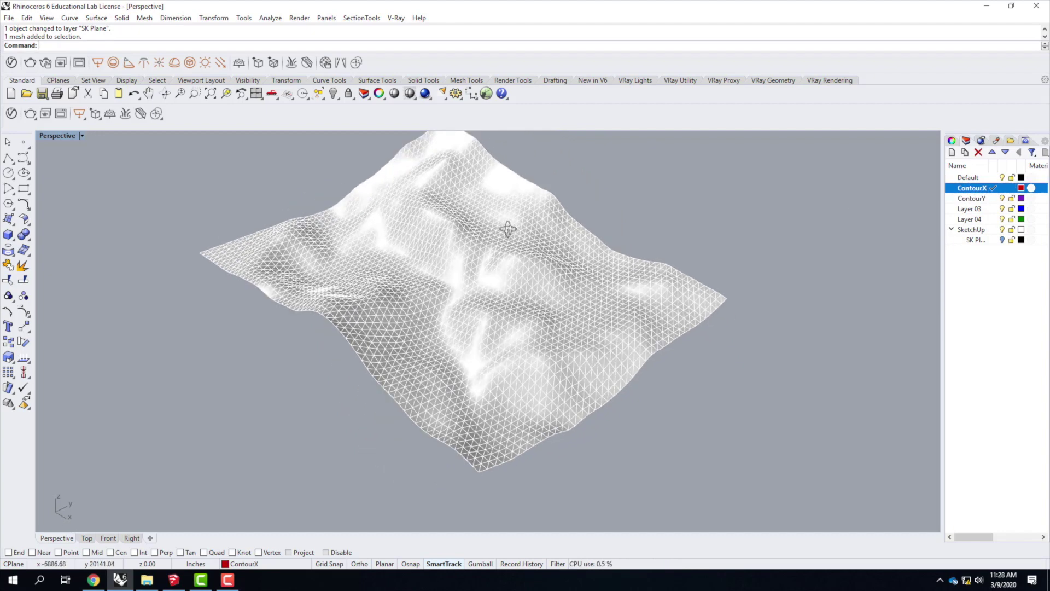
{"action": "left_click", "coordinate": [409, 353]}
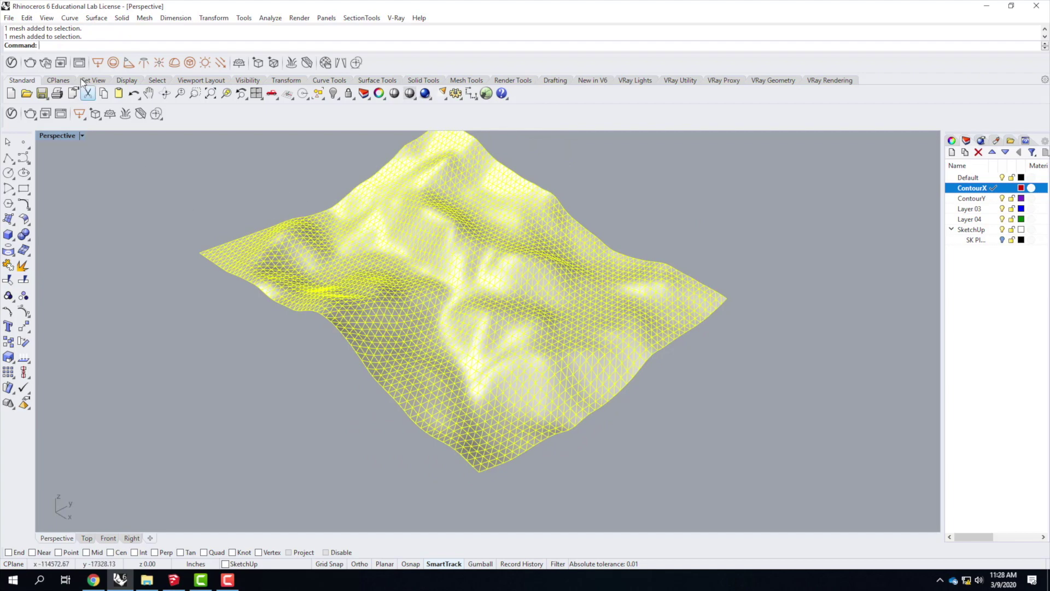
{"action": "left_click", "coordinate": [70, 18]}
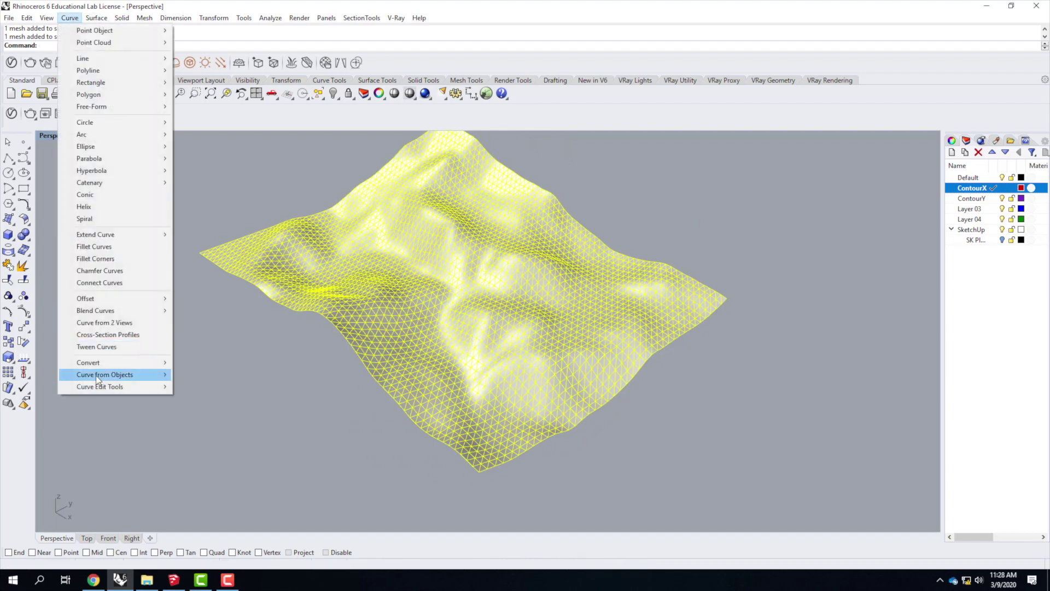
{"action": "mouse_move", "coordinate": [96, 375]}
{"action": "left_click", "coordinate": [205, 237]}
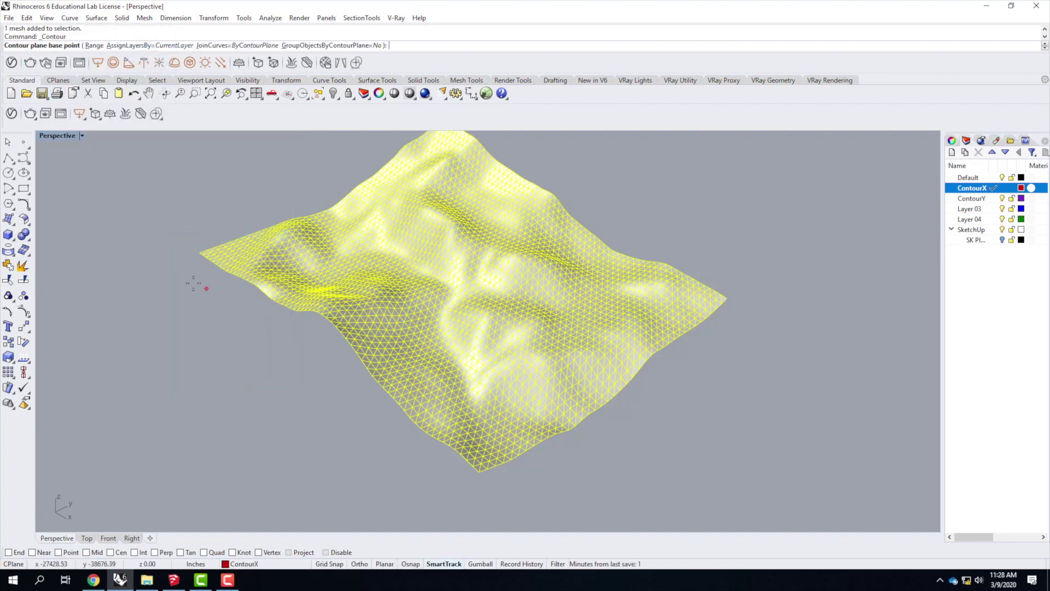
{"action": "left_click", "coordinate": [258, 553]}
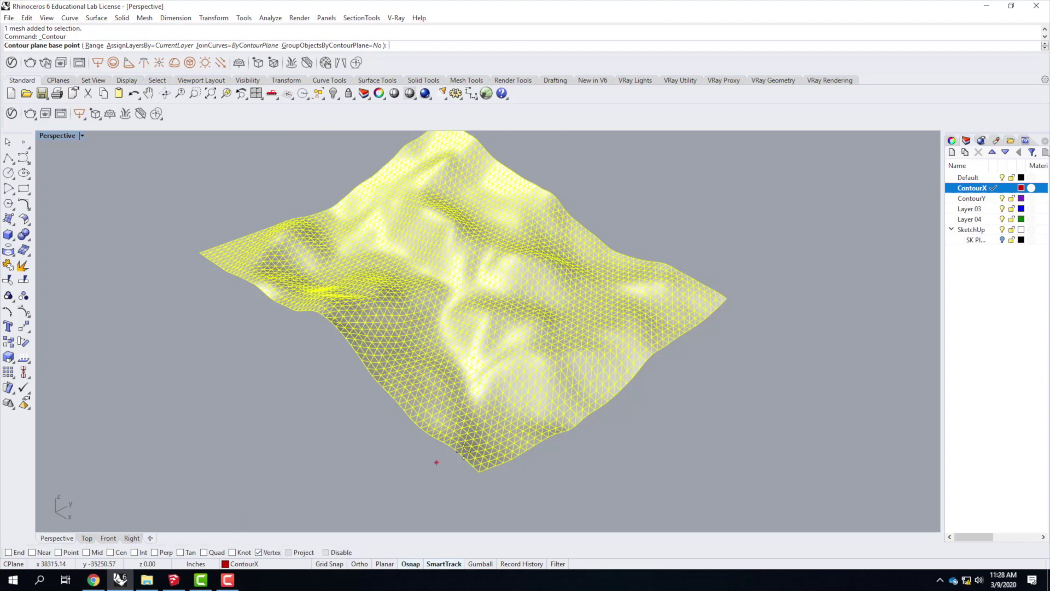
{"action": "left_click", "coordinate": [481, 476]}
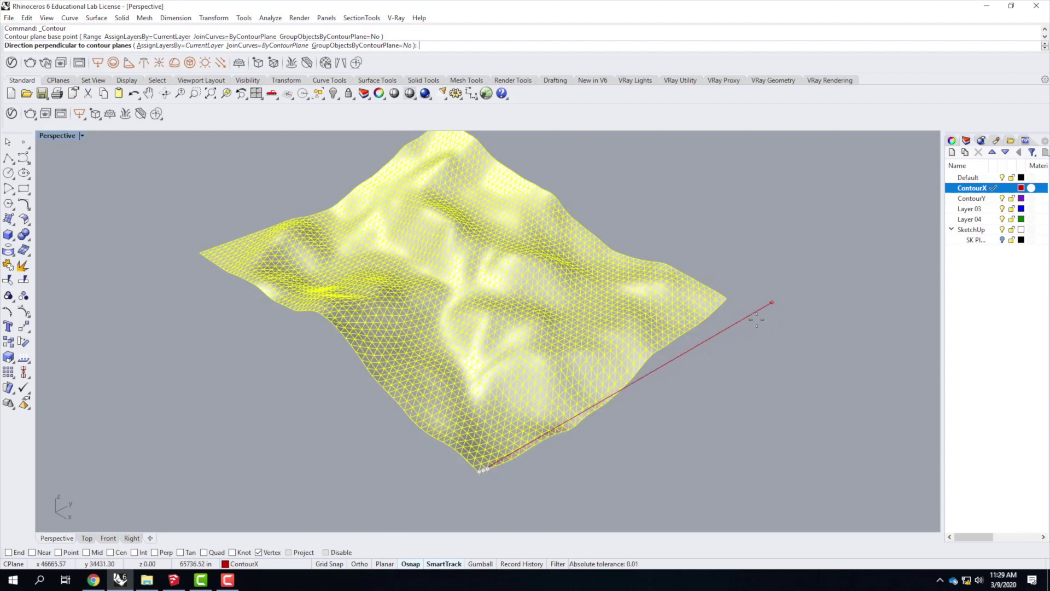
Create the contours along the Y direction with Ortho on, spaced 100' apart, and hide the SketchUp layer
{"action": "left_click", "coordinate": [356, 565]}
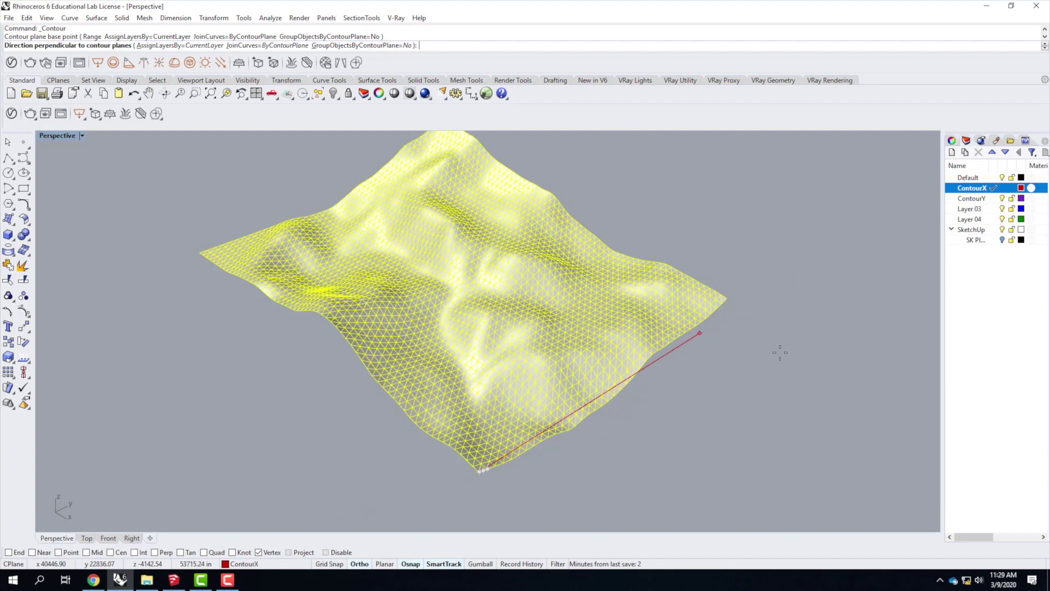
{"action": "left_click", "coordinate": [895, 273]}
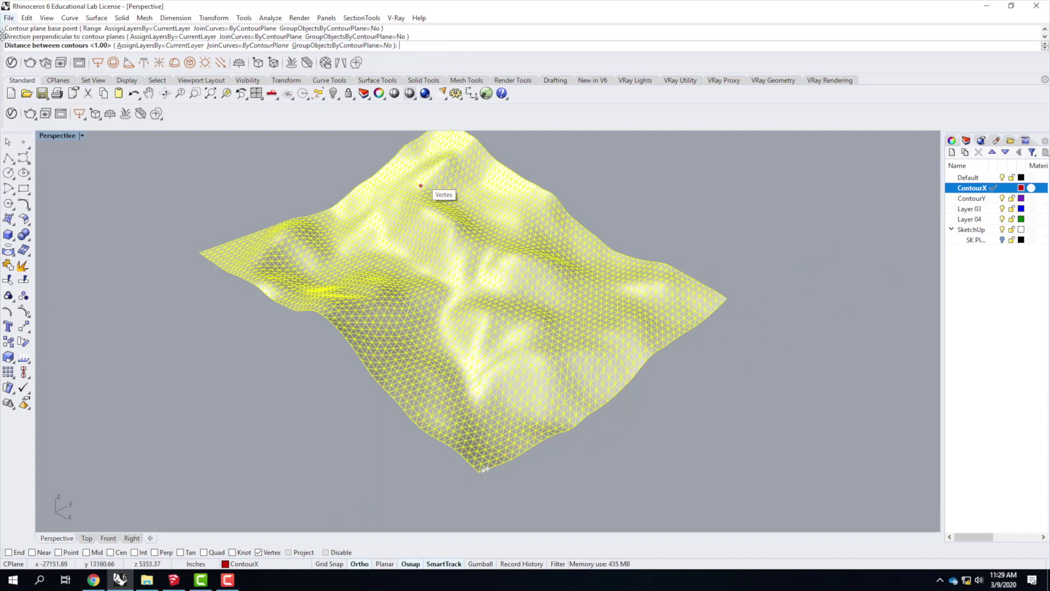
{"action": "type", "text": "1"}
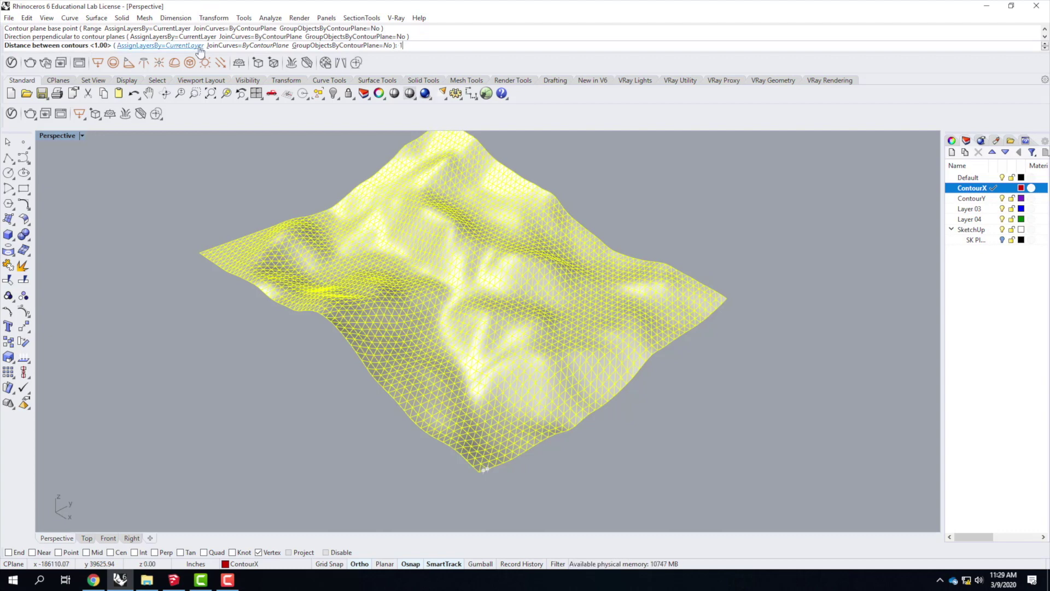
{"action": "type", "text": "00"}
{"action": "key", "text": "Return"}
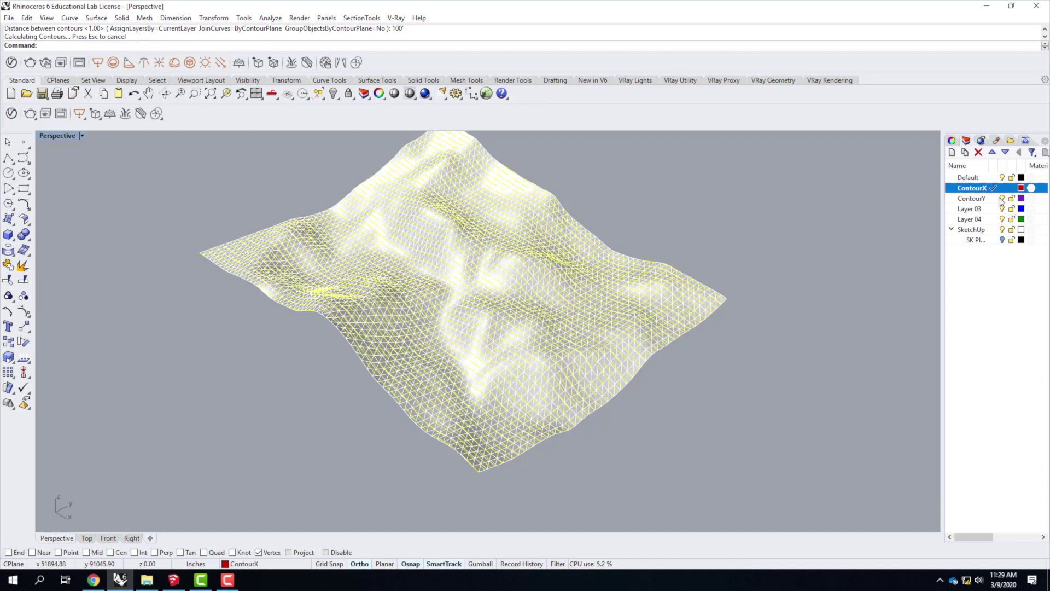
{"action": "left_click", "coordinate": [1003, 229]}
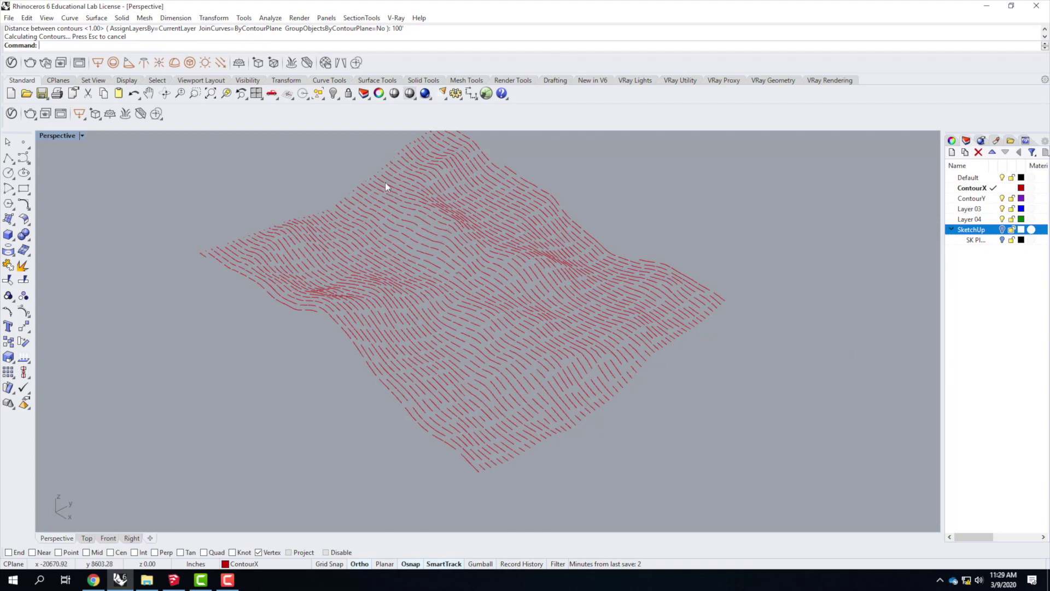
Turn off GPU Tessellation in the OpenGL view options
{"action": "left_click", "coordinate": [243, 18]}
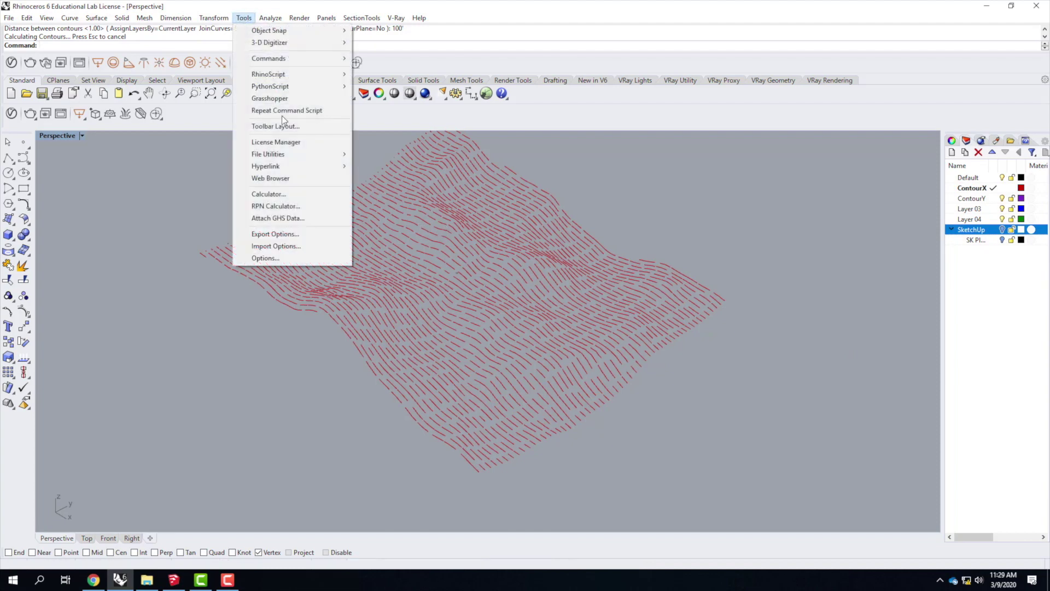
{"action": "left_click", "coordinate": [270, 258]}
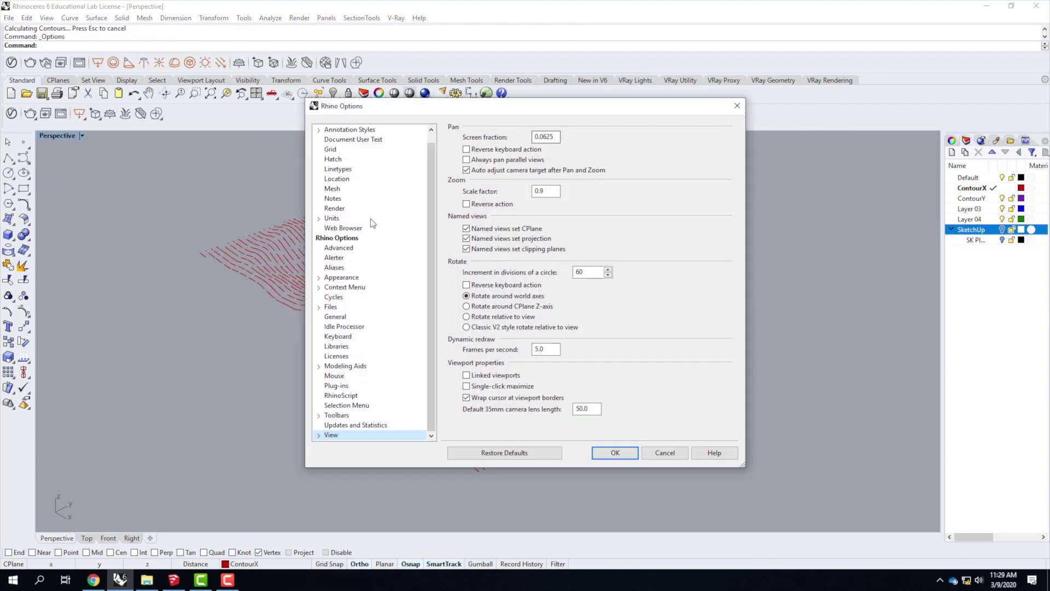
{"action": "left_click", "coordinate": [318, 435]}
{"action": "left_click", "coordinate": [342, 435]}
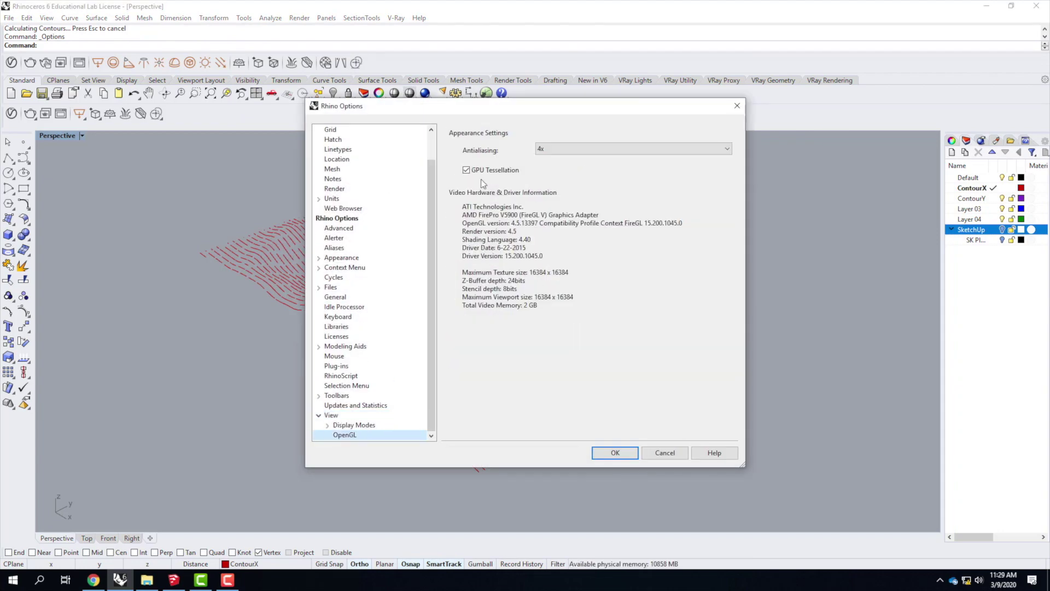
{"action": "left_click", "coordinate": [613, 455]}
Check the contour lines in the Perspective and Top viewports, finishing with the Perspective viewport maximized
{"action": "right_click_drag", "start_coordinate": [464, 295], "coordinate": [563, 317]}
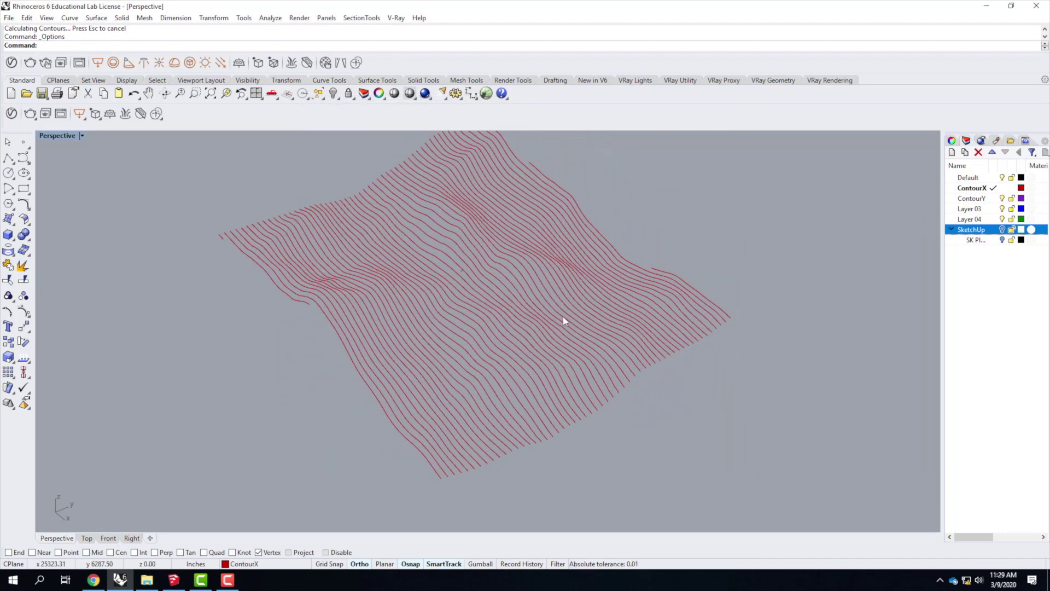
{"action": "double_click", "coordinate": [61, 135]}
{"action": "left_click", "coordinate": [212, 242]}
{"action": "scroll", "coordinate": [212, 243], "scroll_direction": "up", "scroll_amount": 5}
{"action": "scroll", "coordinate": [213, 247], "scroll_direction": "down", "scroll_amount": 4}
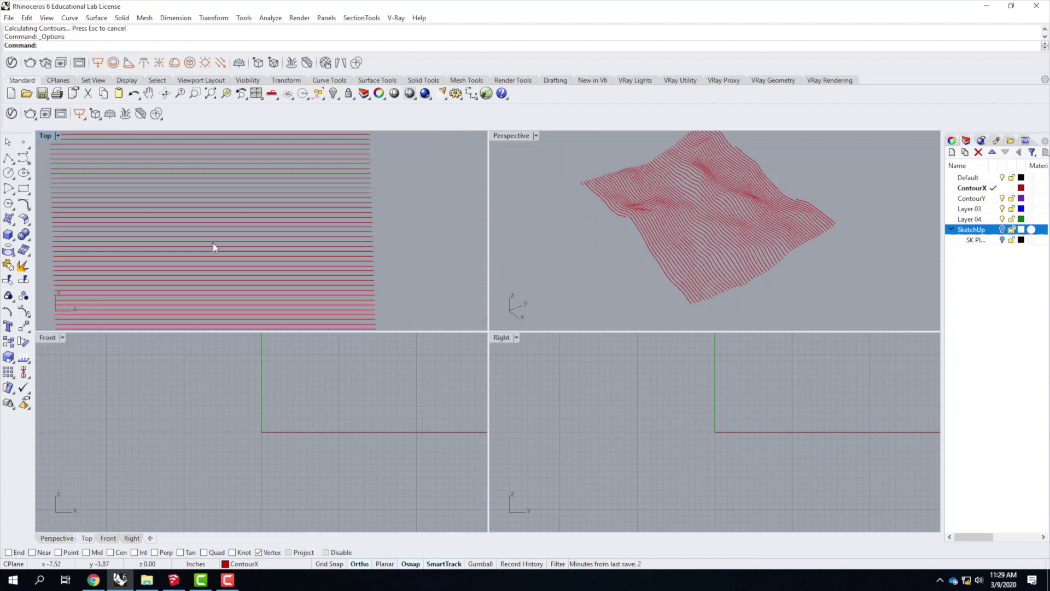
{"action": "scroll", "coordinate": [342, 249], "scroll_direction": "down", "scroll_amount": 2}
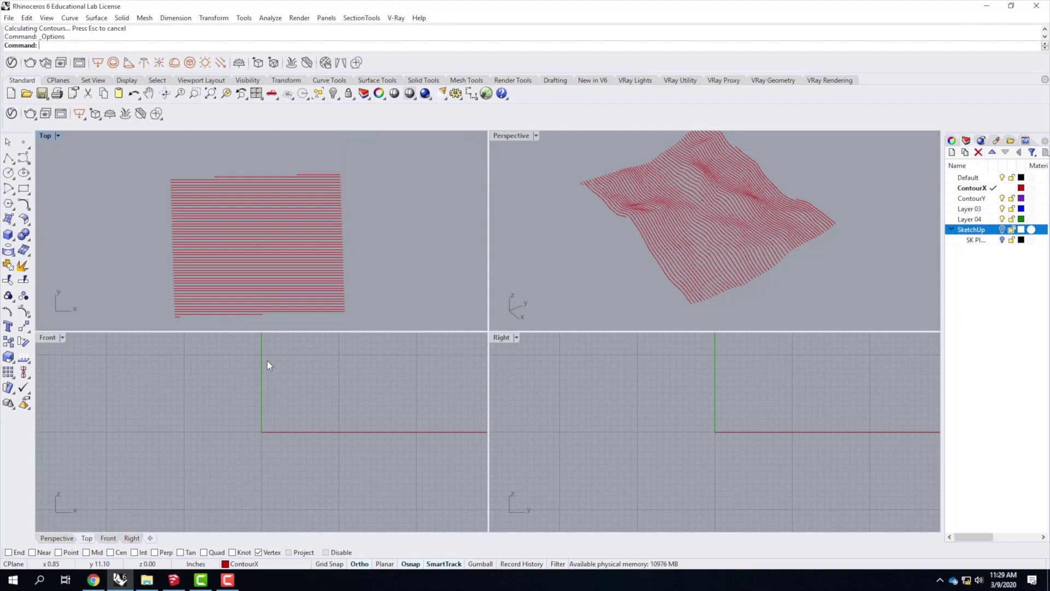
{"action": "double_click", "coordinate": [514, 138]}
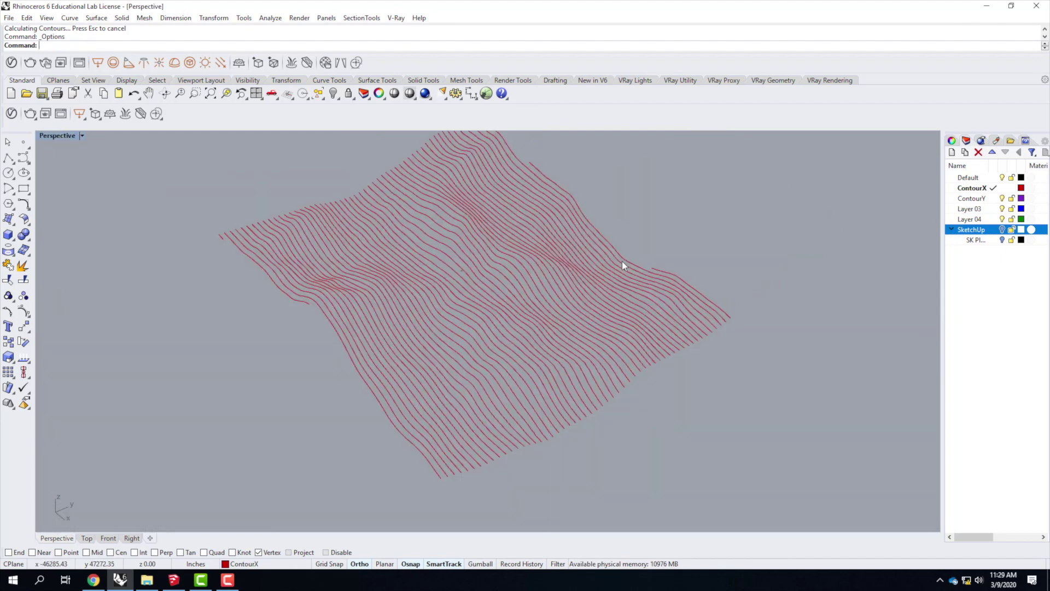
Show the SketchUp layer and start Contour on the terrain mesh, setting the base point at its nearest corner
{"action": "left_click", "coordinate": [1003, 230]}
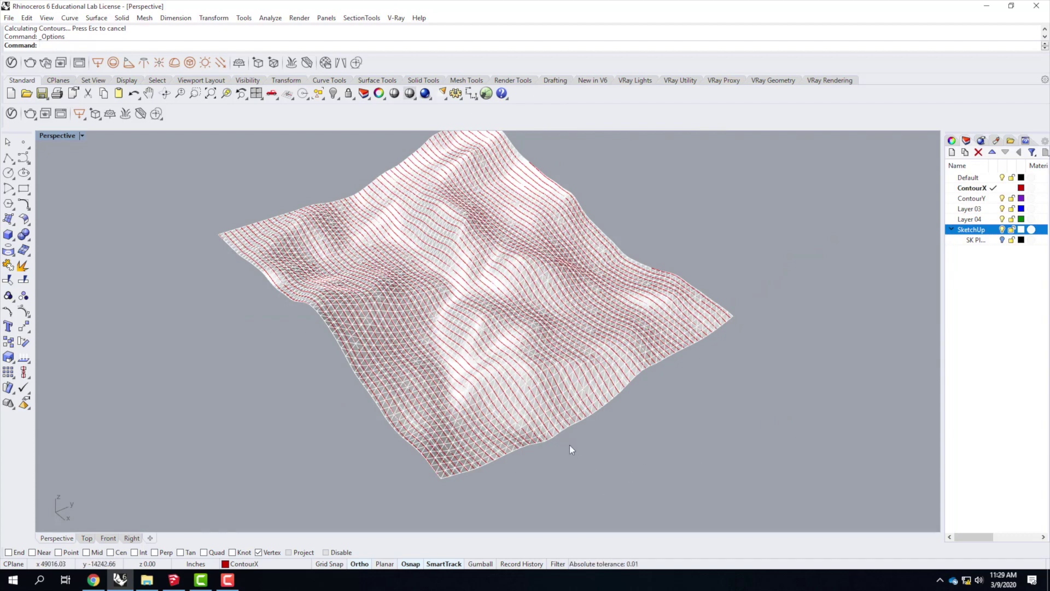
{"action": "left_click", "coordinate": [70, 18]}
{"action": "mouse_move", "coordinate": [116, 375]}
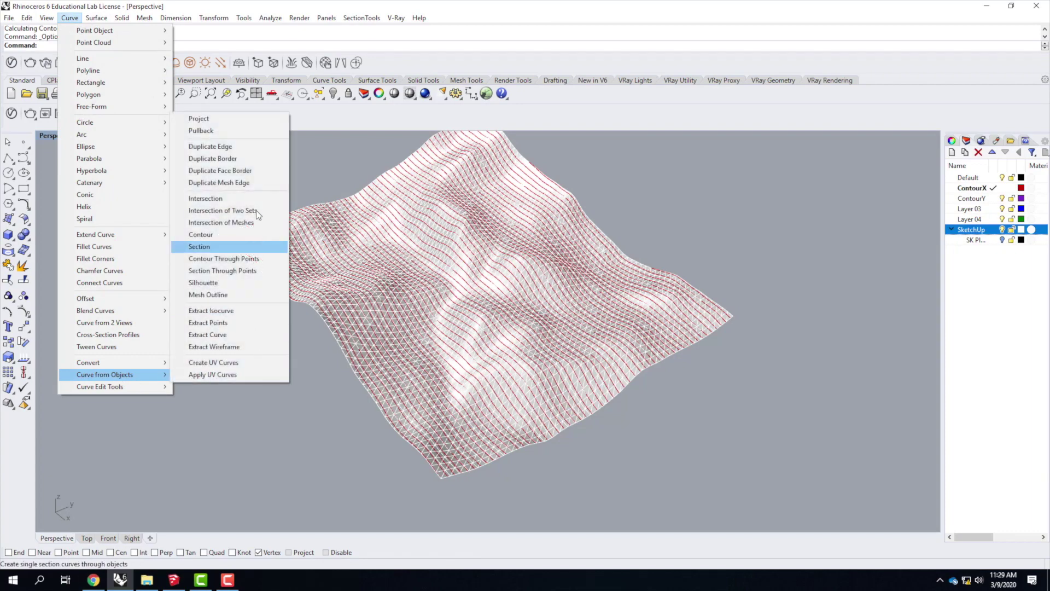
{"action": "left_click", "coordinate": [235, 235]}
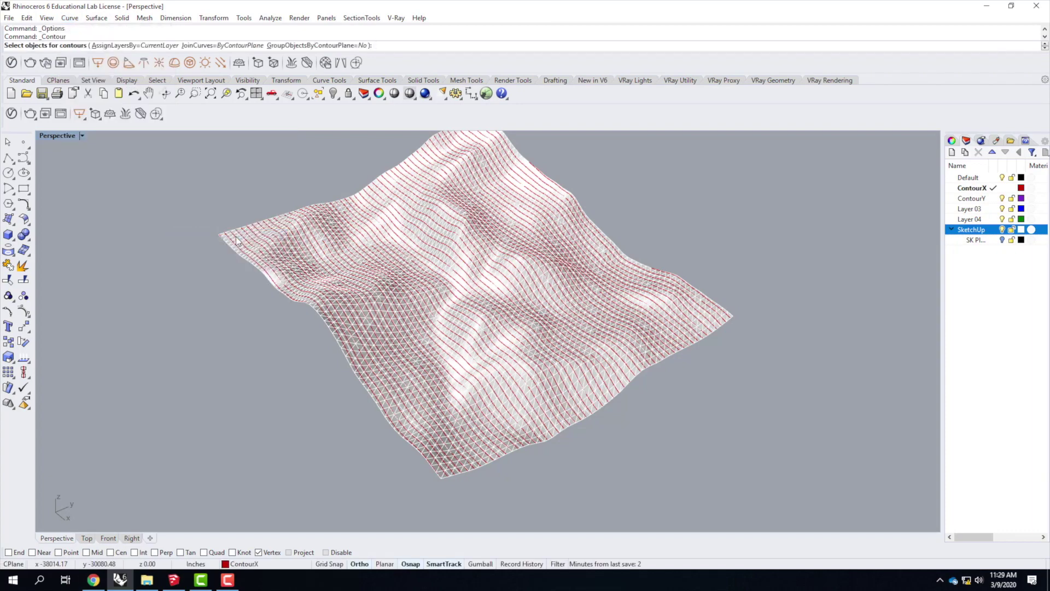
{"action": "scroll", "coordinate": [402, 447], "scroll_direction": "up", "scroll_amount": 5}
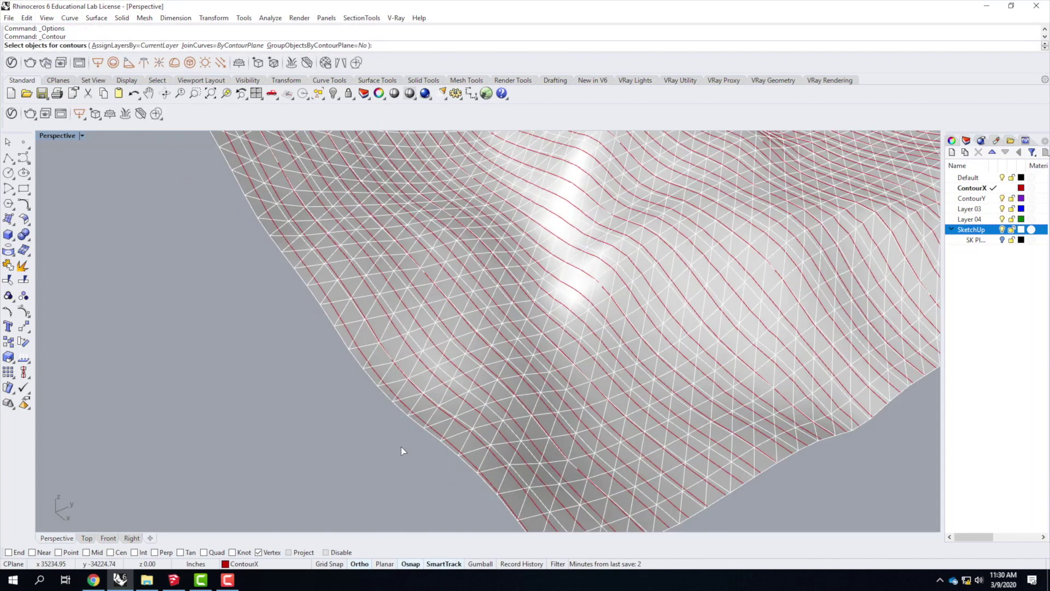
{"action": "left_click", "coordinate": [489, 429]}
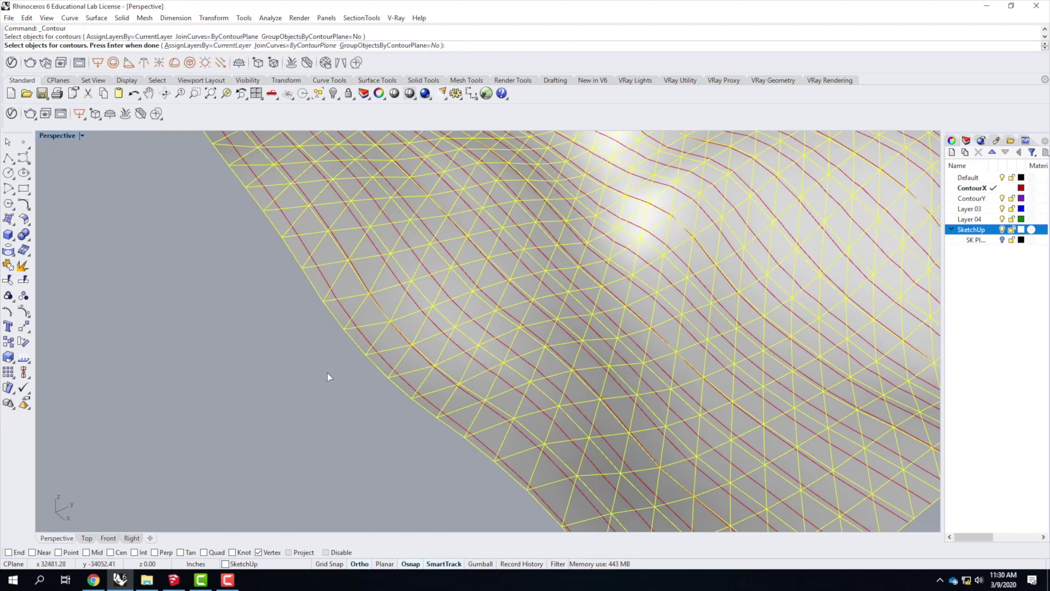
{"action": "scroll", "coordinate": [291, 372], "scroll_direction": "down", "scroll_amount": 5}
{"action": "key", "text": "Return"}
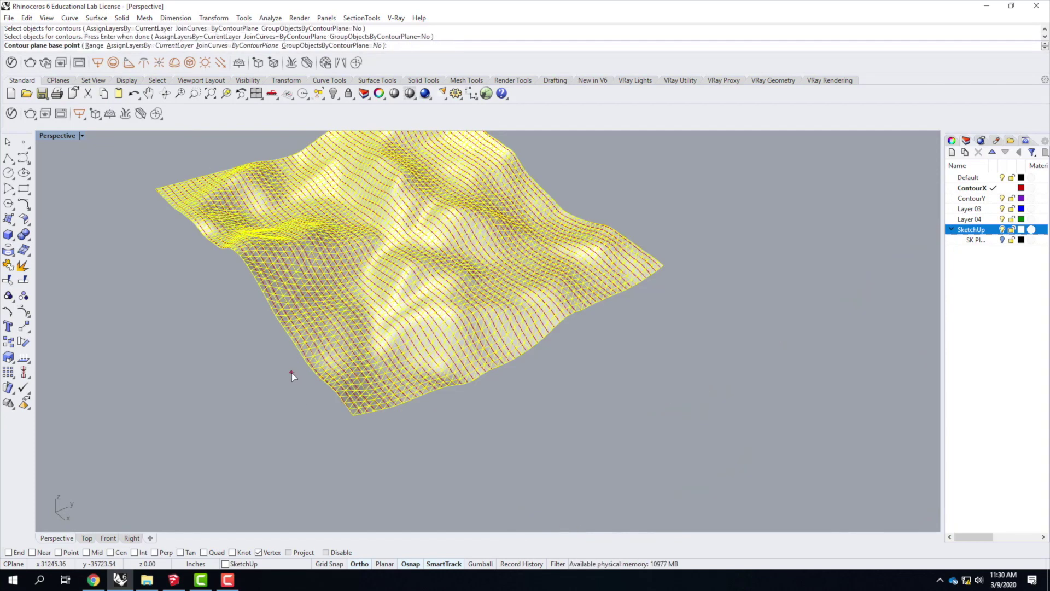
{"action": "left_click", "coordinate": [352, 420]}
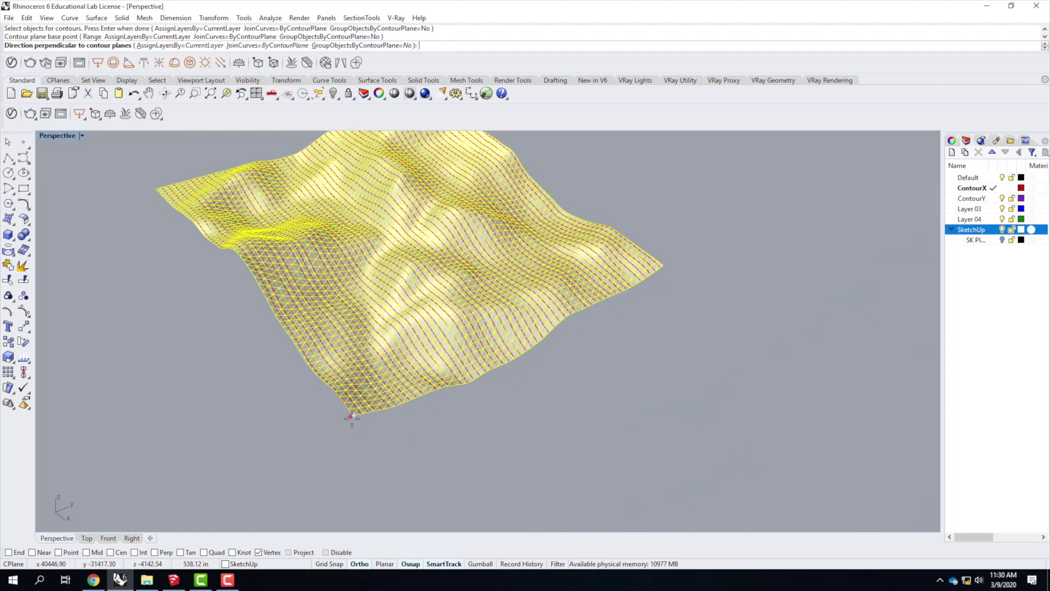
Make ContourY the current layer, create the contours along the X direction spaced 100' apart, and hide the SketchUp layer
{"action": "left_click", "coordinate": [992, 199]}
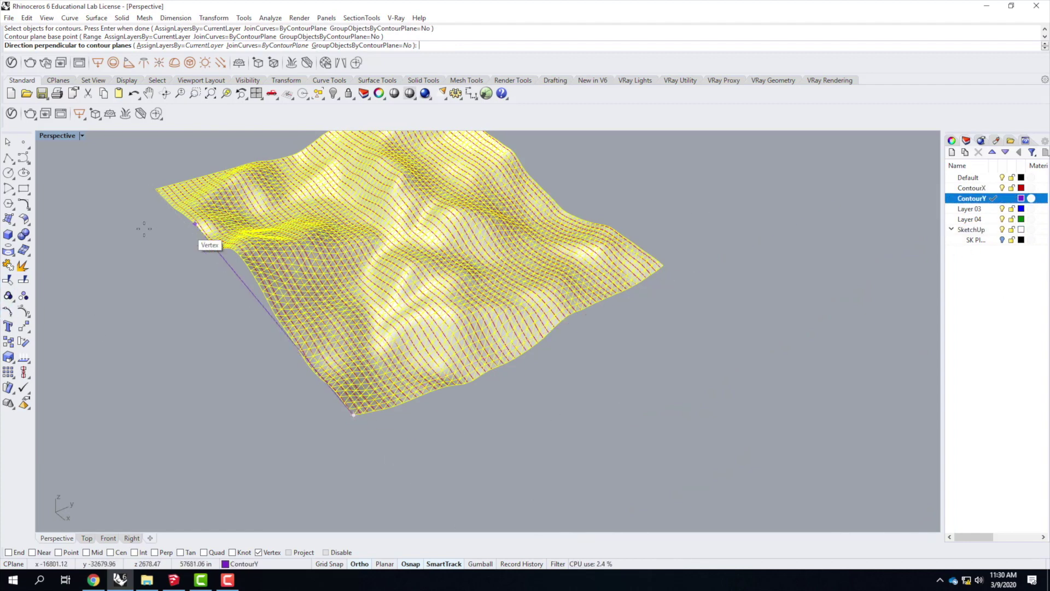
{"action": "left_click", "coordinate": [77, 180]}
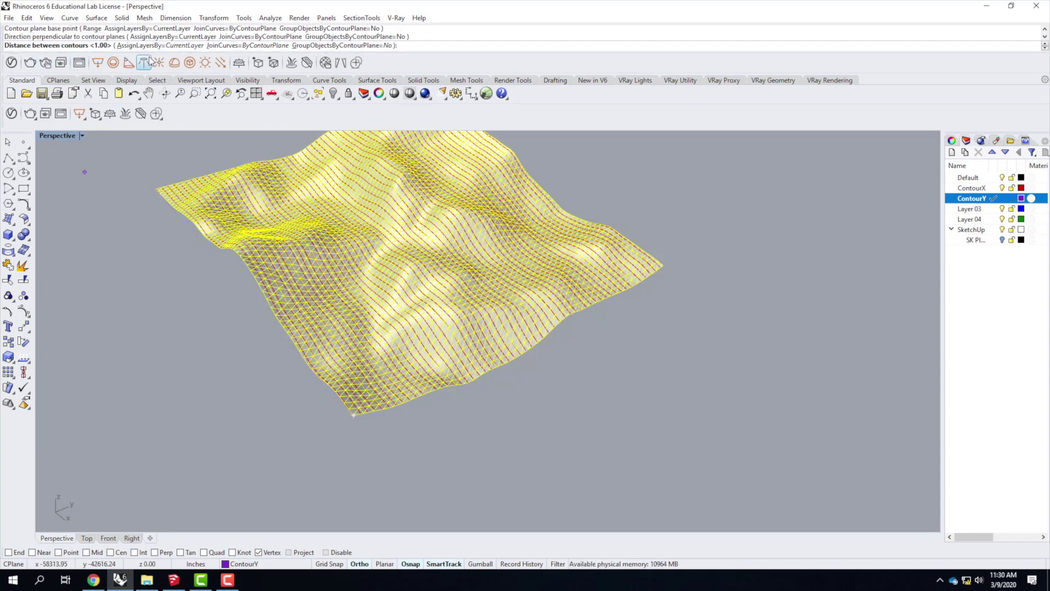
{"action": "type", "text": "100'"}
{"action": "key", "text": "Return"}
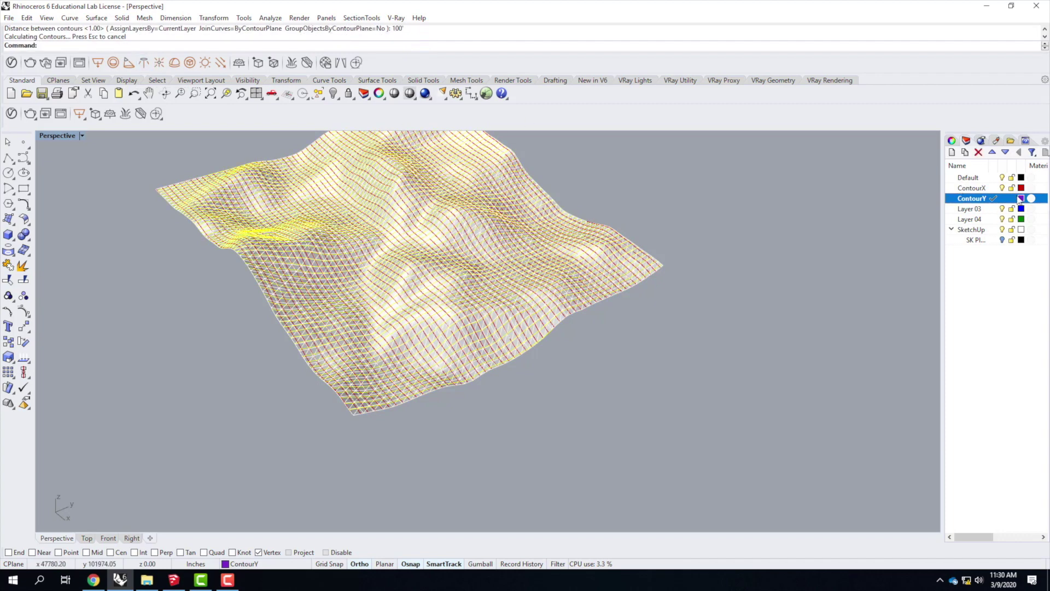
{"action": "left_click", "coordinate": [1002, 229]}
Examine the crossing ContourX and ContourY curves in the Perspective viewport from several angles and distances
{"action": "left_click", "coordinate": [530, 358]}
{"action": "right_click_drag", "start_coordinate": [535, 359], "coordinate": [330, 219]}
{"action": "scroll", "coordinate": [516, 323], "scroll_direction": "up", "scroll_amount": 4}
{"action": "right_click_drag", "start_coordinate": [515, 323], "coordinate": [594, 321]}
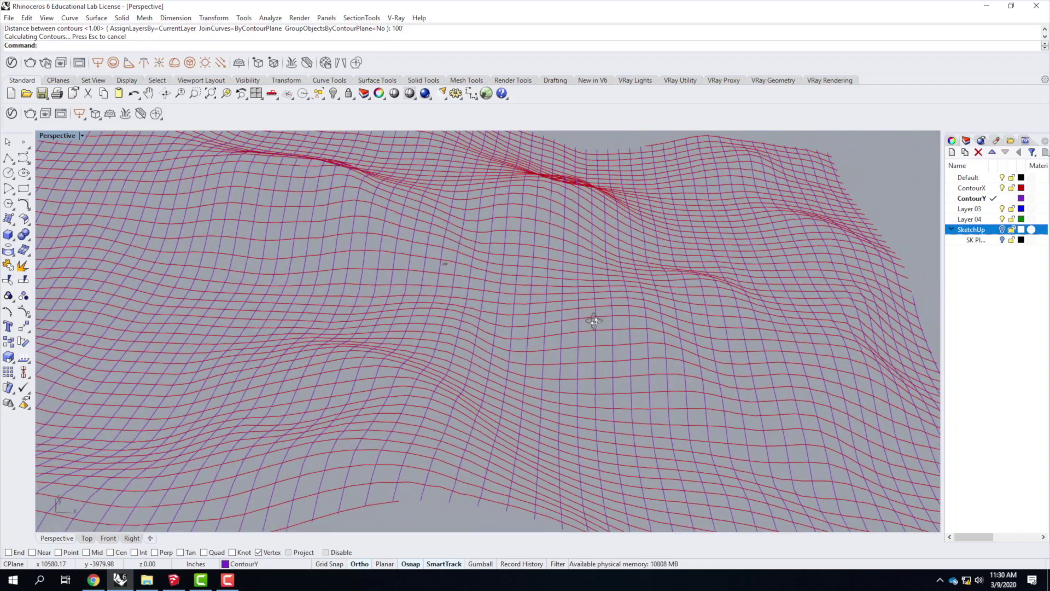
{"action": "scroll", "coordinate": [594, 322], "scroll_direction": "down", "scroll_amount": 5}
{"action": "scroll", "coordinate": [594, 321], "scroll_direction": "down", "scroll_amount": 3}
{"action": "scroll", "coordinate": [563, 340], "scroll_direction": "up", "scroll_amount": 6}
{"action": "right_click_drag", "start_coordinate": [717, 366], "coordinate": [659, 362]}
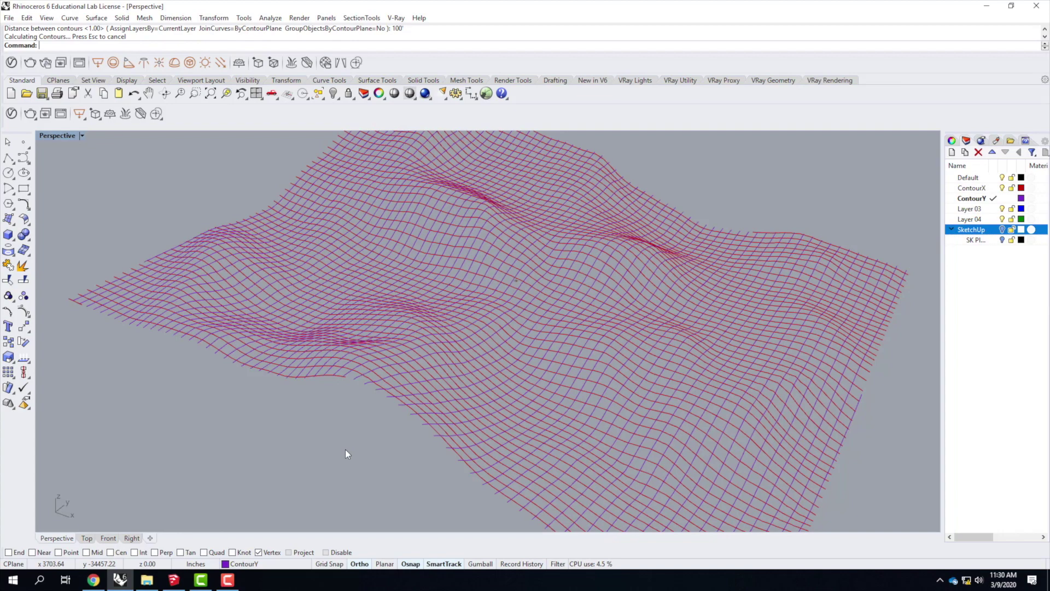
{"action": "scroll", "coordinate": [345, 450], "scroll_direction": "down", "scroll_amount": 6}
{"action": "right_click_drag", "start_coordinate": [585, 408], "coordinate": [560, 406]}
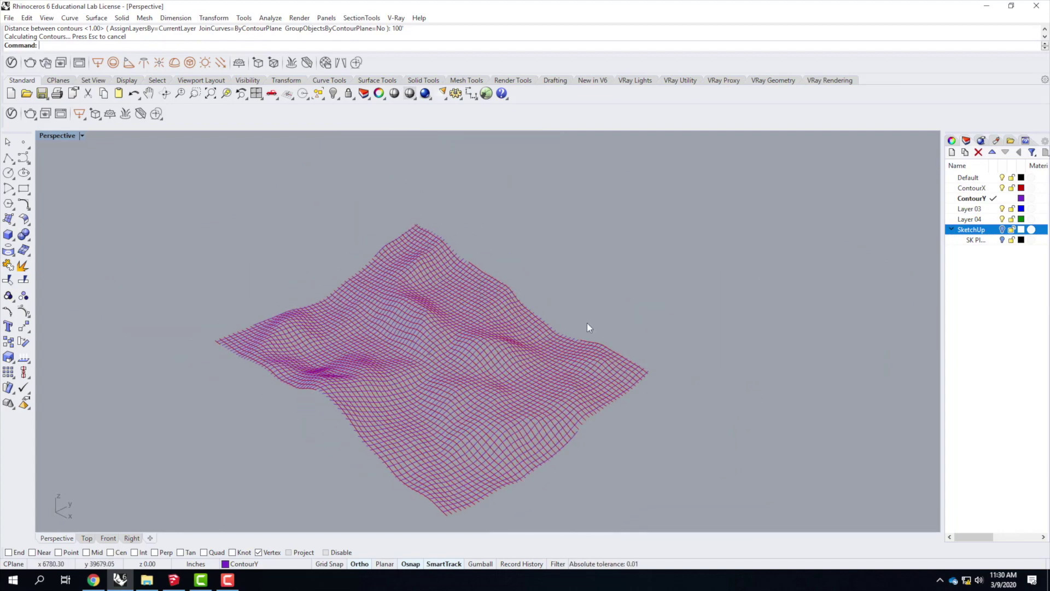
In the maximized Top viewport, select four near-edge contours, two in each direction, that form a rectangular boundary around the grid
{"action": "double_click", "coordinate": [60, 135]}
{"action": "double_click", "coordinate": [44, 136]}
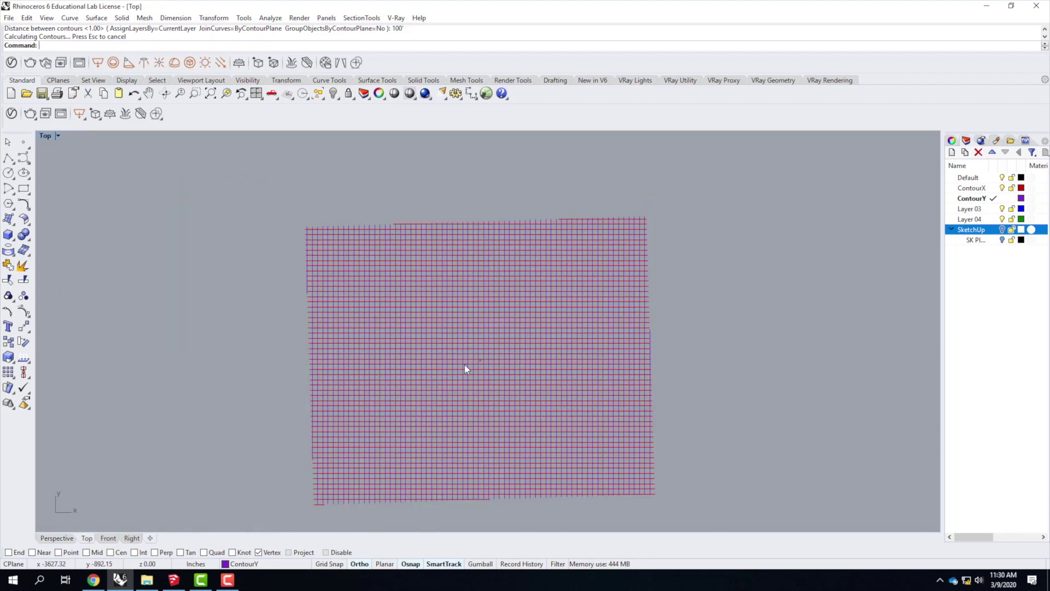
{"action": "left_click", "coordinate": [444, 230]}
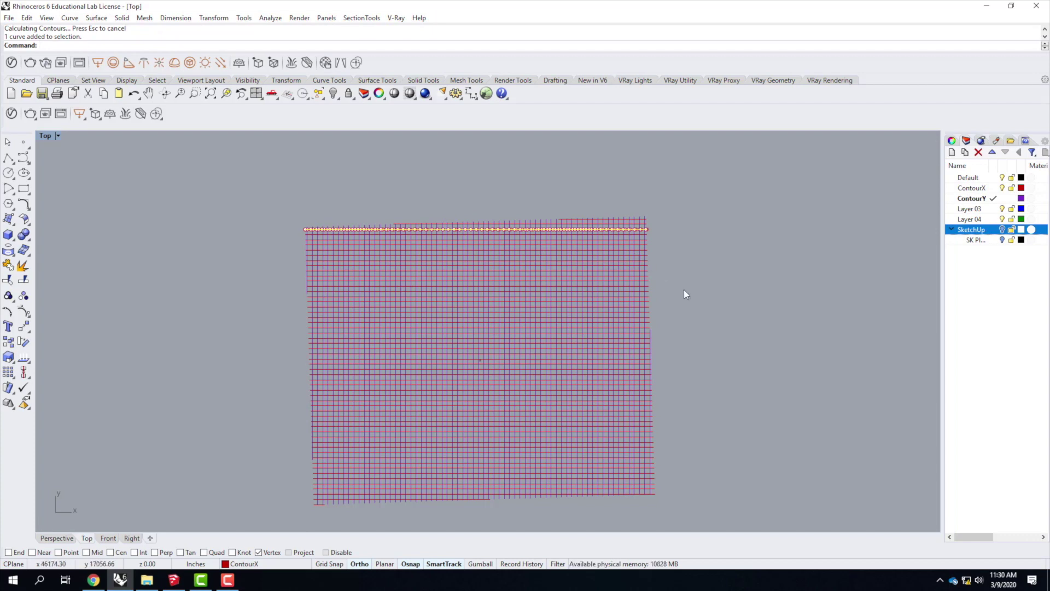
{"action": "scroll", "coordinate": [654, 317], "scroll_direction": "up", "scroll_amount": 2}
{"action": "left_click", "coordinate": [638, 309], "text": "shift"}
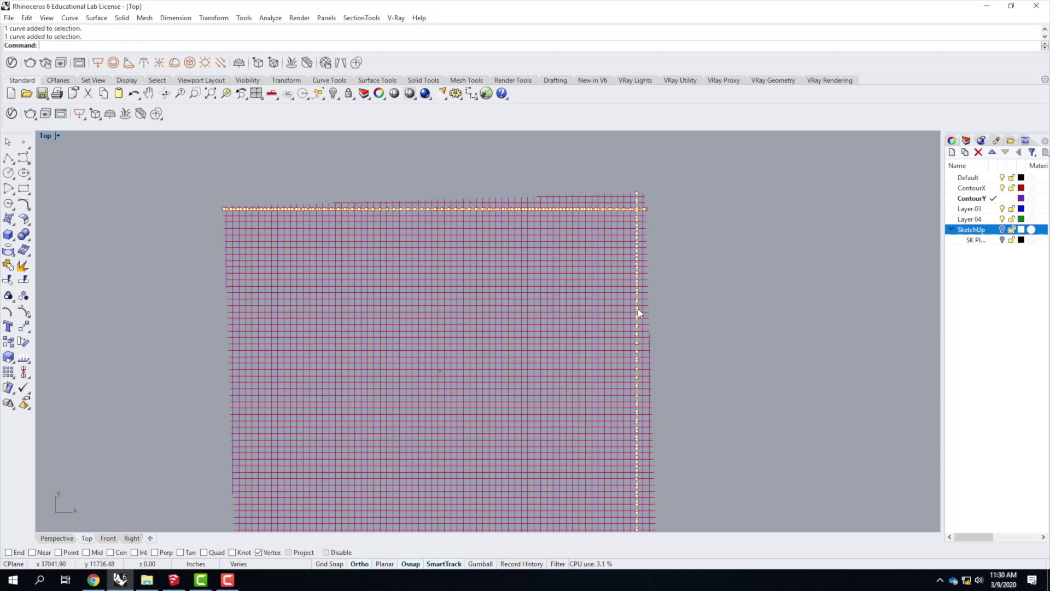
{"action": "scroll", "coordinate": [687, 246], "scroll_direction": "down", "scroll_amount": 3}
{"action": "scroll", "coordinate": [378, 339], "scroll_direction": "up", "scroll_amount": 3}
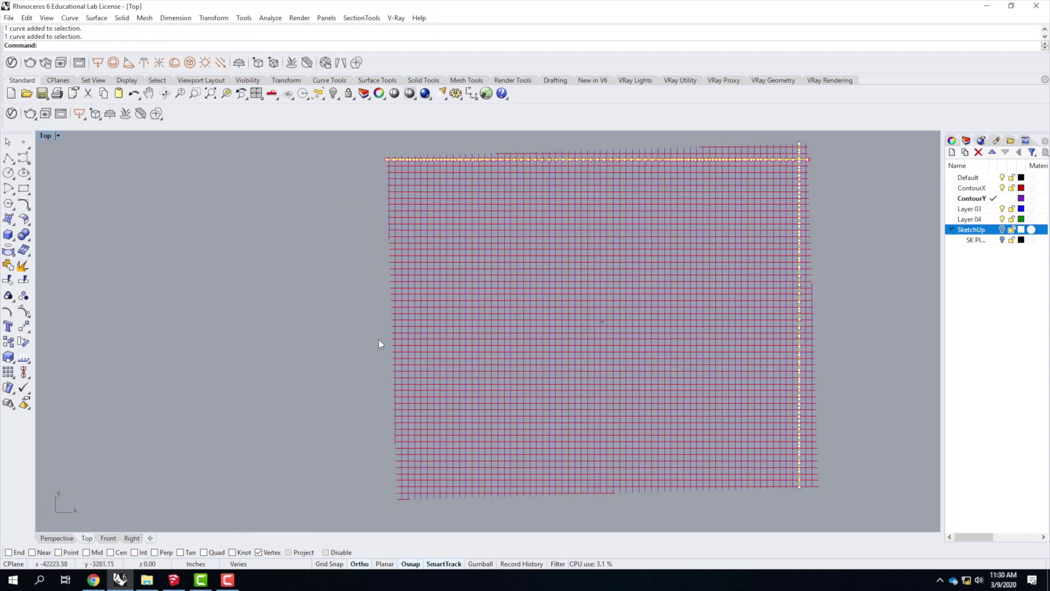
{"action": "left_click", "coordinate": [403, 420], "text": "shift"}
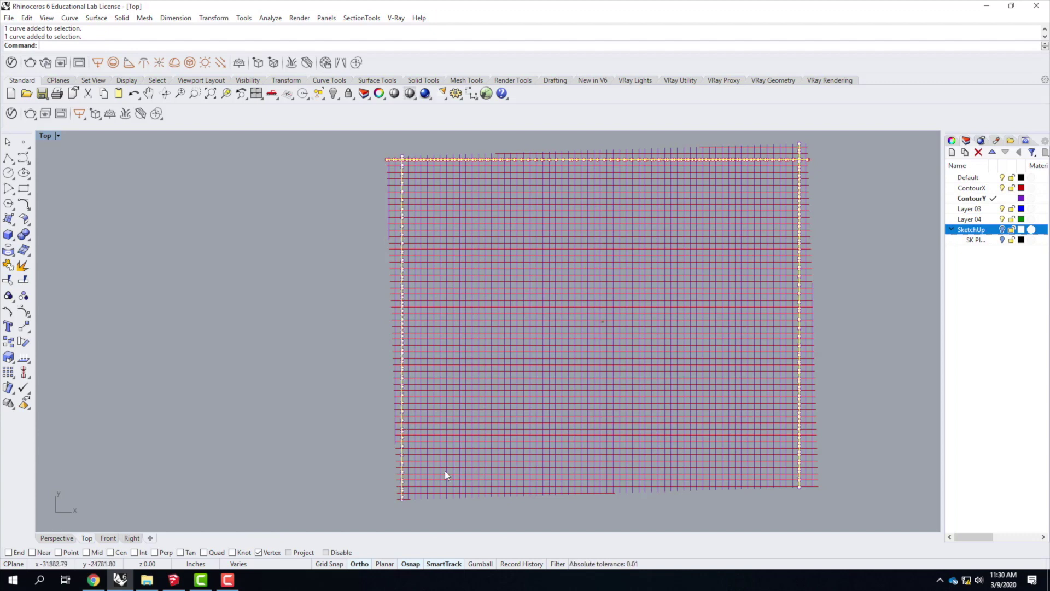
{"action": "left_click", "coordinate": [674, 484], "text": "shift"}
{"action": "left_click", "coordinate": [742, 513]}
Trim the contour ends beyond the upper and right boundary curves, and undo the trim that cuts the interior ContourY curves
{"action": "scroll", "coordinate": [475, 452], "scroll_direction": "down", "scroll_amount": 3}
{"action": "type", "text": "trim"}
{"action": "key", "text": "Return"}
{"action": "left_click_drag", "start_coordinate": [697, 494], "coordinate": [401, 297]}
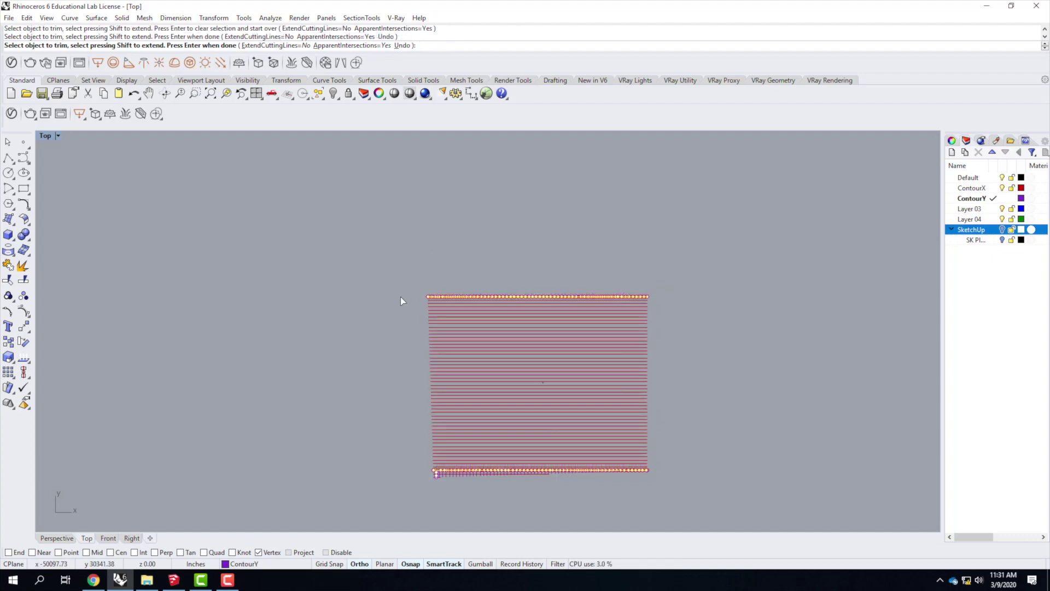
{"action": "key", "text": "ctrl+z"}
Trim the contour ends and leftover curves lying outside the grid's left boundary curve
{"action": "left_click_drag", "start_coordinate": [416, 290], "coordinate": [415, 294]}
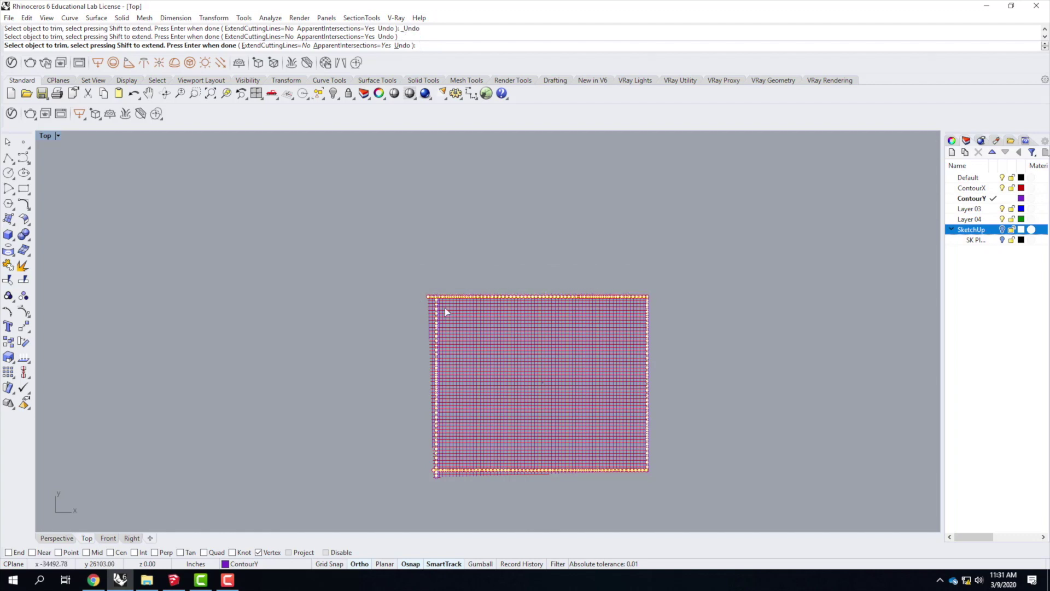
{"action": "scroll", "coordinate": [444, 307], "scroll_direction": "up", "scroll_amount": 5}
{"action": "left_click_drag", "start_coordinate": [330, 232], "coordinate": [330, 234]}
{"action": "scroll", "coordinate": [390, 194], "scroll_direction": "down", "scroll_amount": 3}
{"action": "left_click_drag", "start_coordinate": [387, 195], "coordinate": [298, 509]}
{"action": "scroll", "coordinate": [367, 134], "scroll_direction": "down", "scroll_amount": 3}
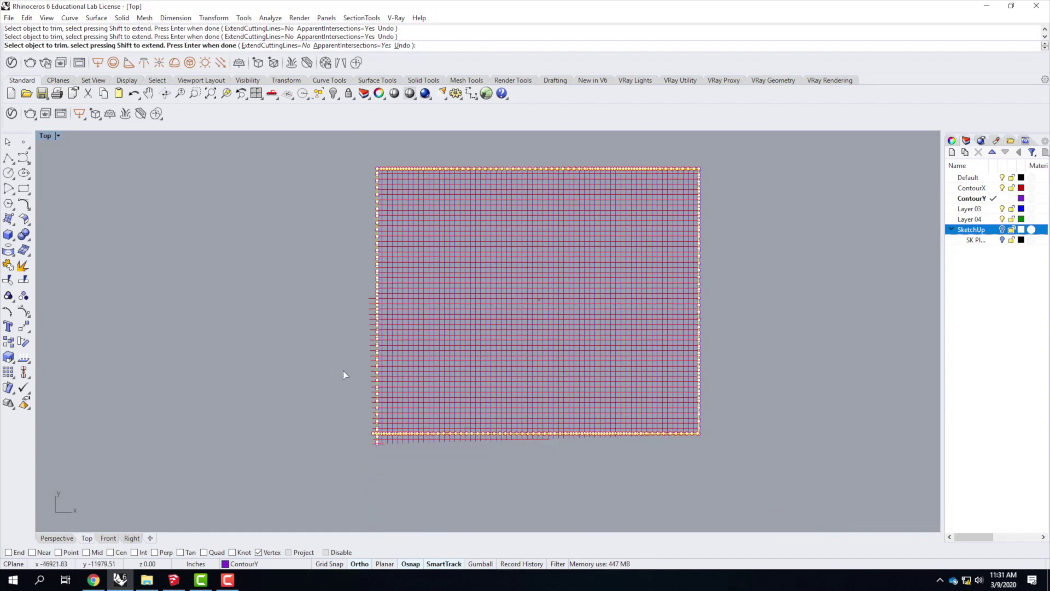
{"action": "scroll", "coordinate": [376, 441], "scroll_direction": "up", "scroll_amount": 1}
{"action": "left_click_drag", "start_coordinate": [382, 459], "coordinate": [344, 174]}
Trim the contour ends below the lower boundary curve, check the grid's corners for leftovers, and finish the Trim command
{"action": "left_click_drag", "start_coordinate": [828, 489], "coordinate": [361, 436]}
{"action": "scroll", "coordinate": [760, 430], "scroll_direction": "up", "scroll_amount": 12}
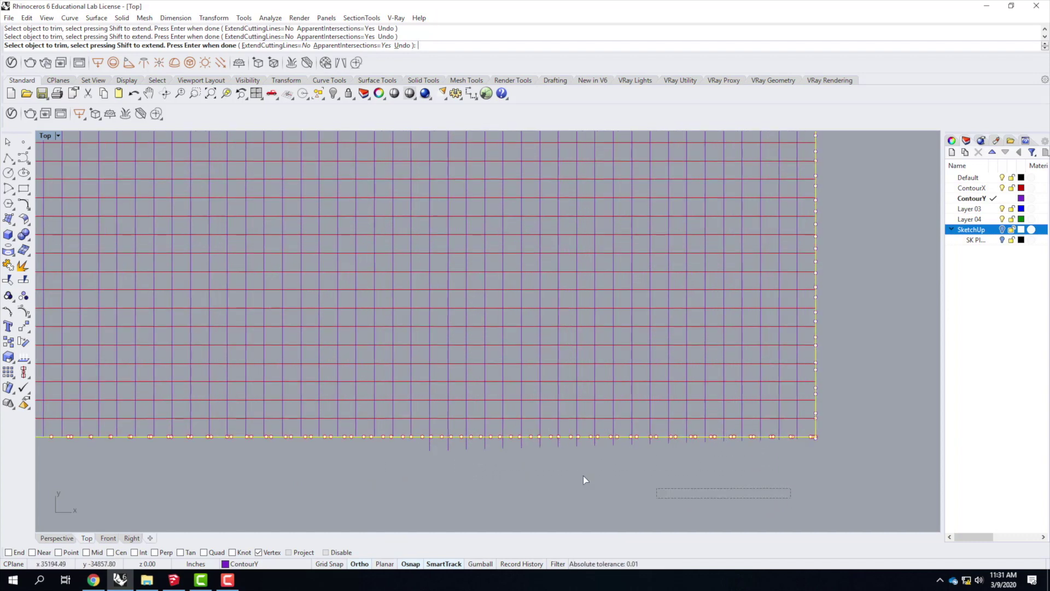
{"action": "left_click_drag", "start_coordinate": [404, 444], "coordinate": [408, 439]}
{"action": "scroll", "coordinate": [857, 442], "scroll_direction": "up", "scroll_amount": 10}
{"action": "left_click_drag", "start_coordinate": [692, 458], "coordinate": [647, 431]}
{"action": "scroll", "coordinate": [728, 478], "scroll_direction": "down", "scroll_amount": 8}
{"action": "scroll", "coordinate": [732, 487], "scroll_direction": "down", "scroll_amount": 5}
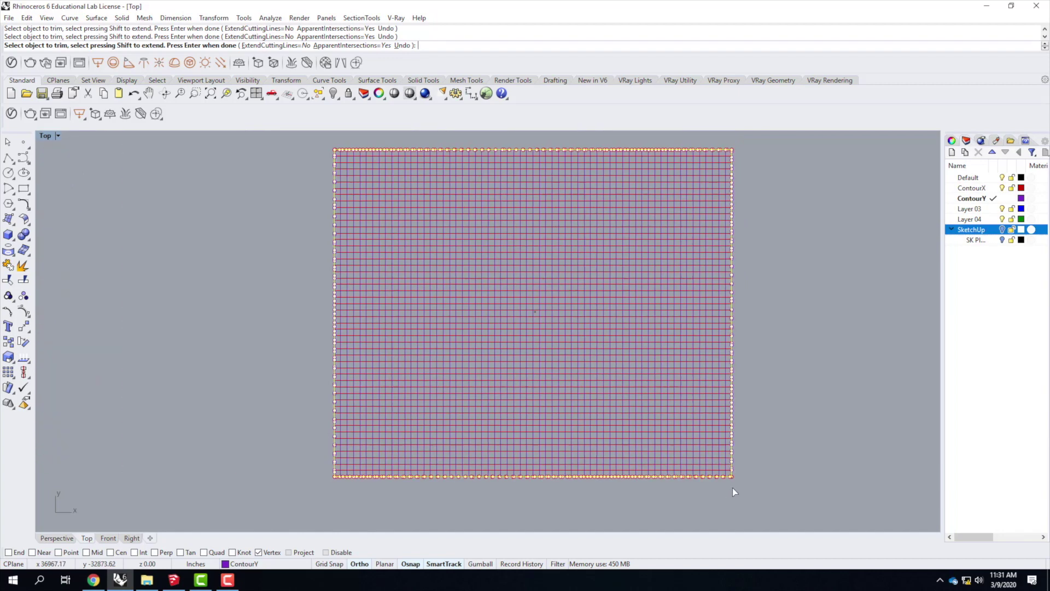
{"action": "scroll", "coordinate": [717, 298], "scroll_direction": "up", "scroll_amount": 10}
{"action": "scroll", "coordinate": [875, 291], "scroll_direction": "down", "scroll_amount": 5}
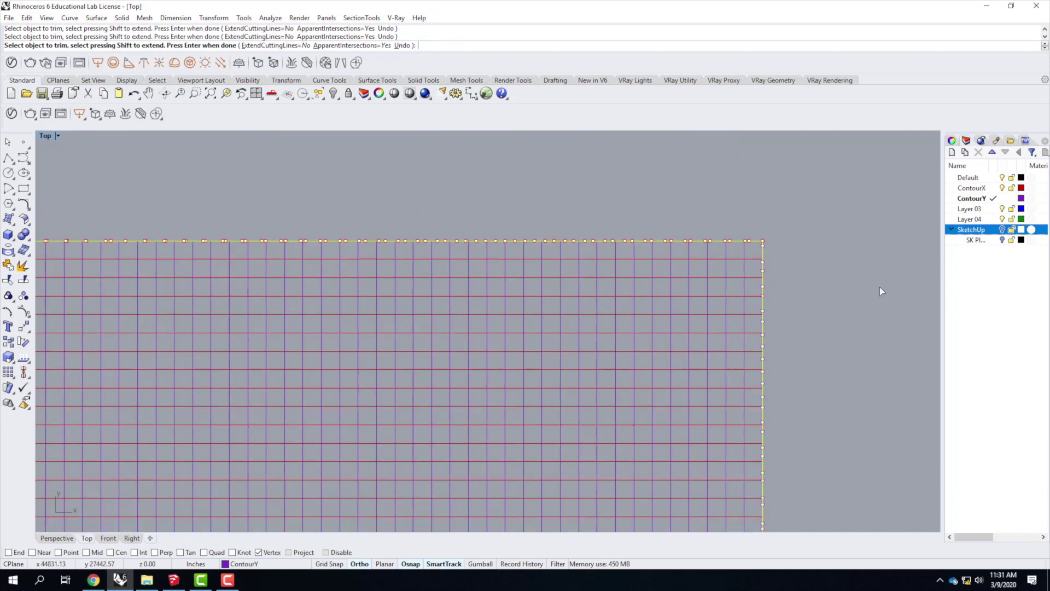
{"action": "scroll", "coordinate": [670, 249], "scroll_direction": "down", "scroll_amount": 5}
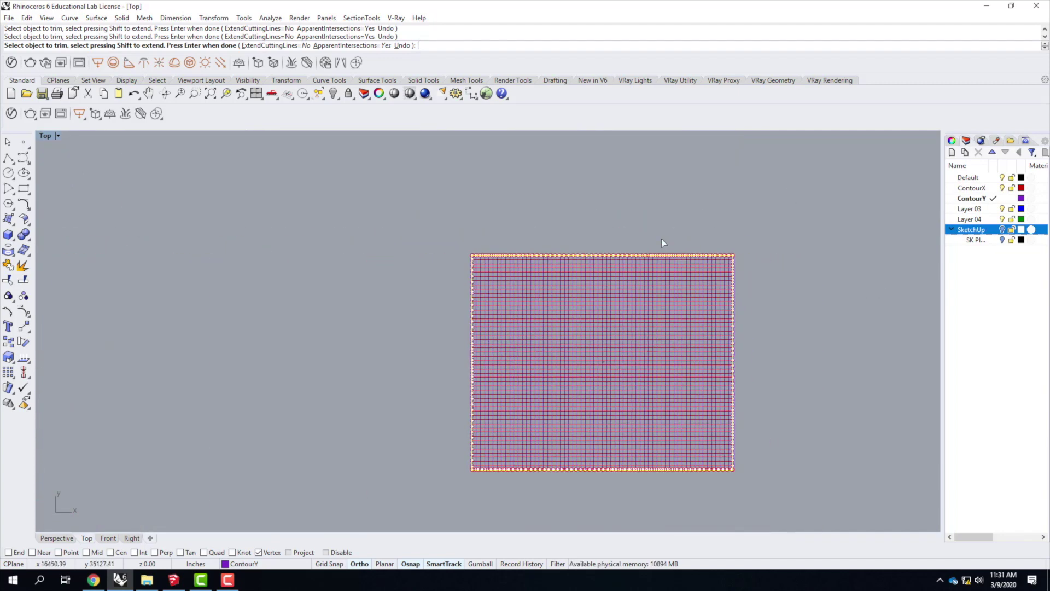
{"action": "key", "text": "Return"}
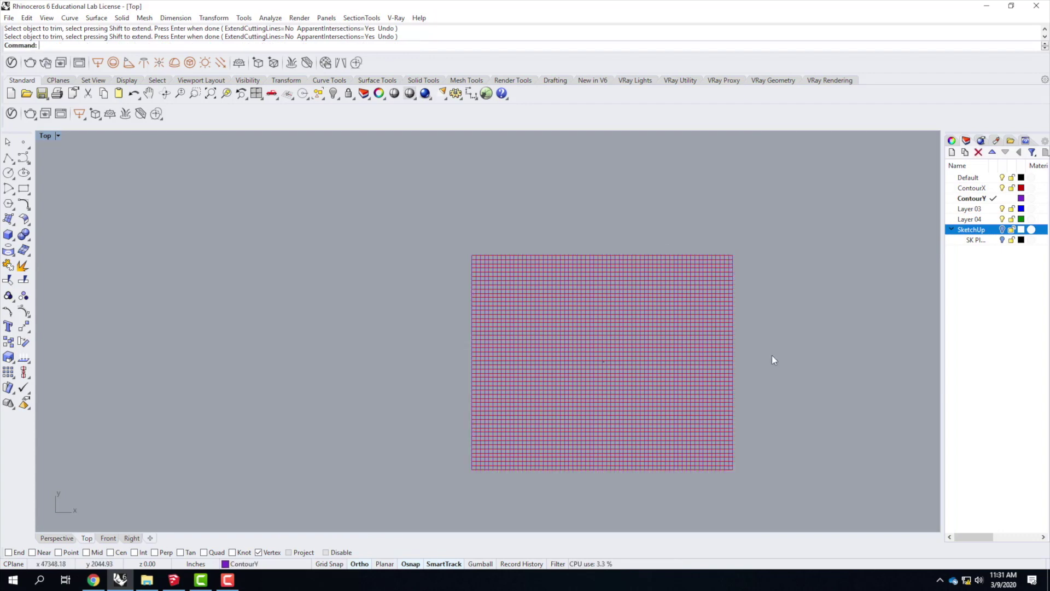
{"action": "scroll", "coordinate": [772, 355], "scroll_direction": "down", "scroll_amount": 2}
{"action": "scroll", "coordinate": [839, 397], "scroll_direction": "up", "scroll_amount": 4}
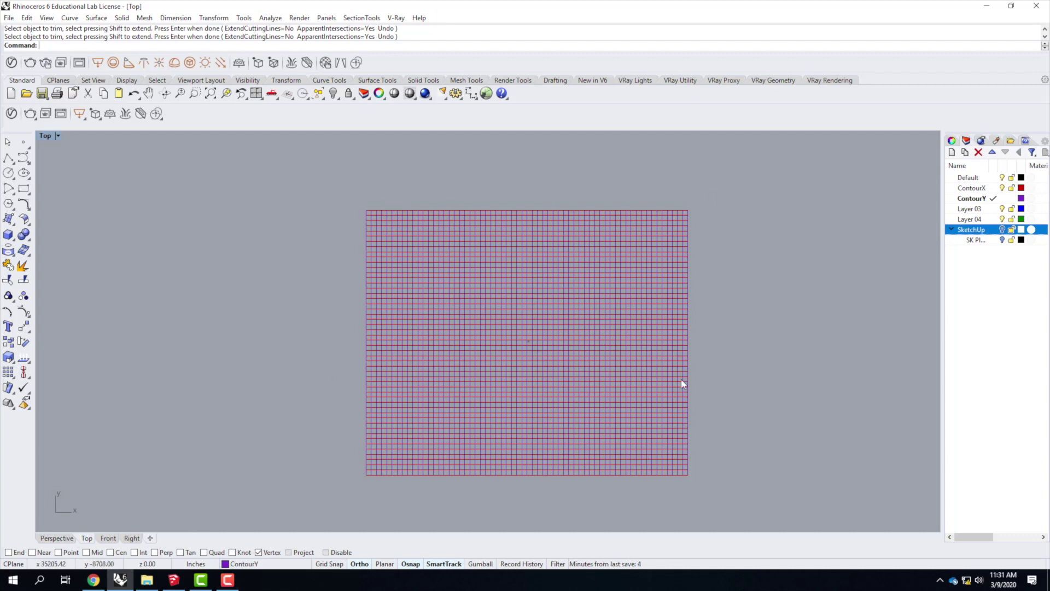
{"action": "scroll", "coordinate": [701, 458], "scroll_direction": "up", "scroll_amount": 2}
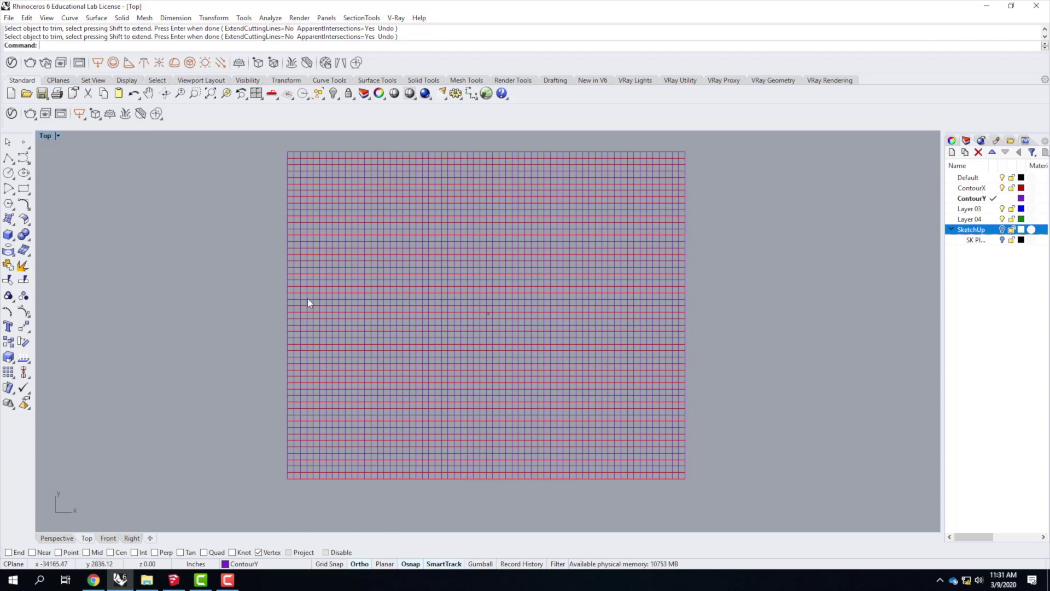
Save the model as Ex212_S2020 in the Ex212 - Topographic Models (Day 1) exercise folder
{"action": "left_click", "coordinate": [13, 19]}
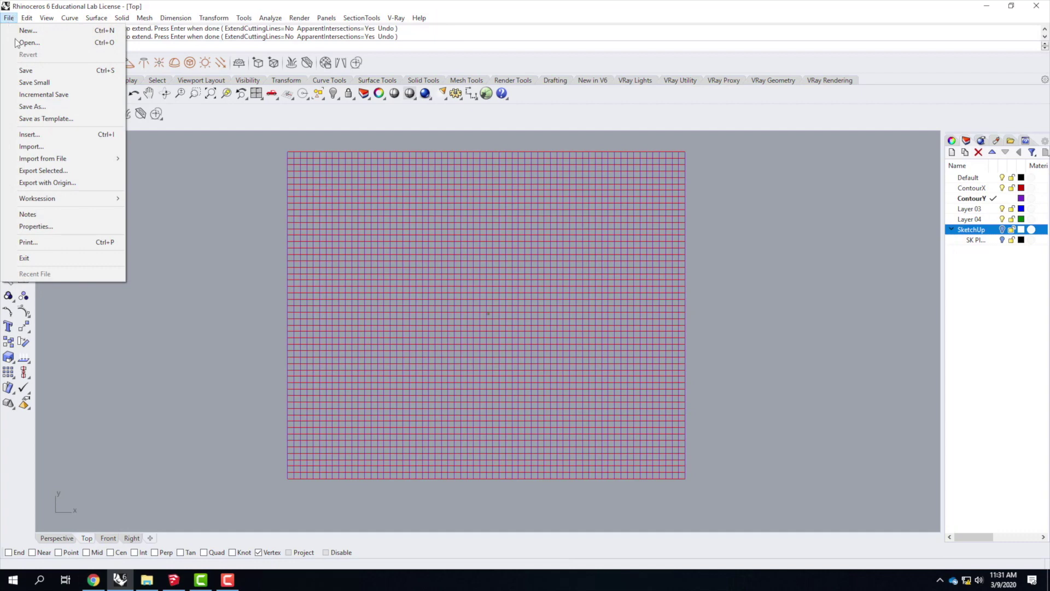
{"action": "left_click", "coordinate": [26, 69]}
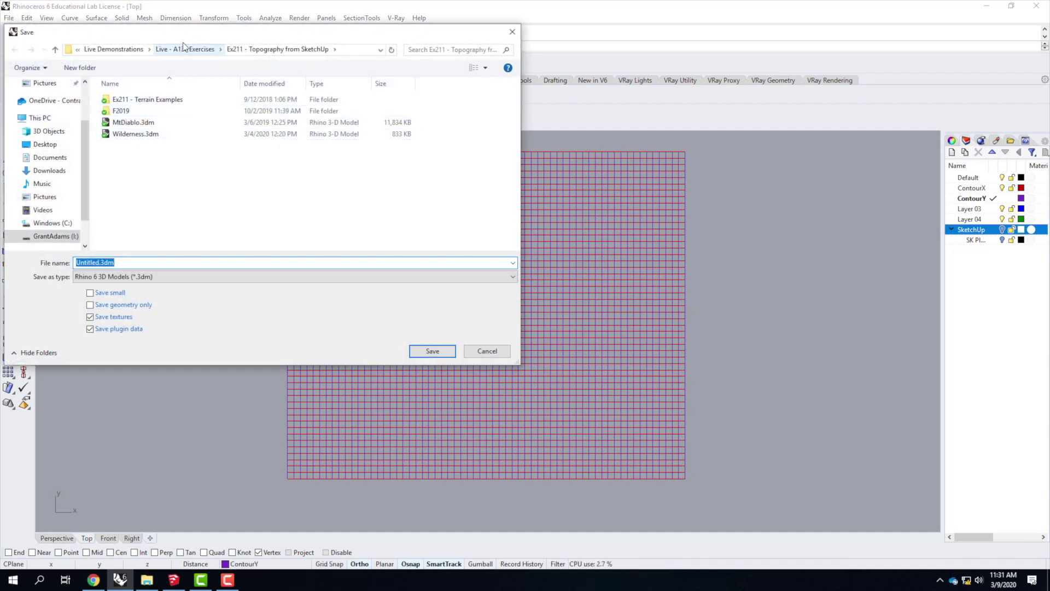
{"action": "left_click", "coordinate": [185, 49]}
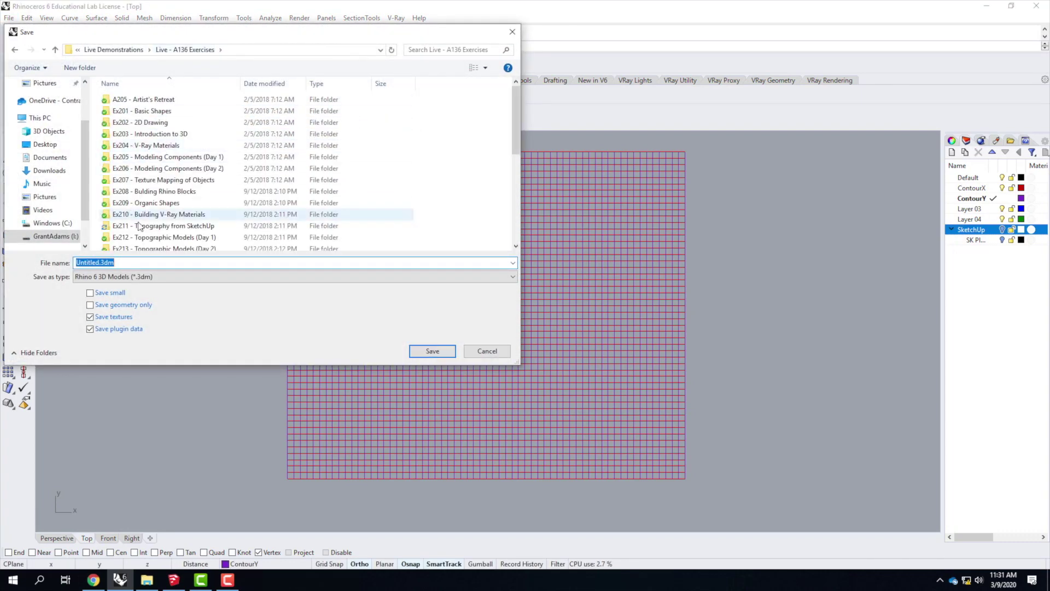
{"action": "scroll", "coordinate": [141, 247], "scroll_direction": "down", "scroll_amount": 1}
{"action": "double_click", "coordinate": [140, 175]}
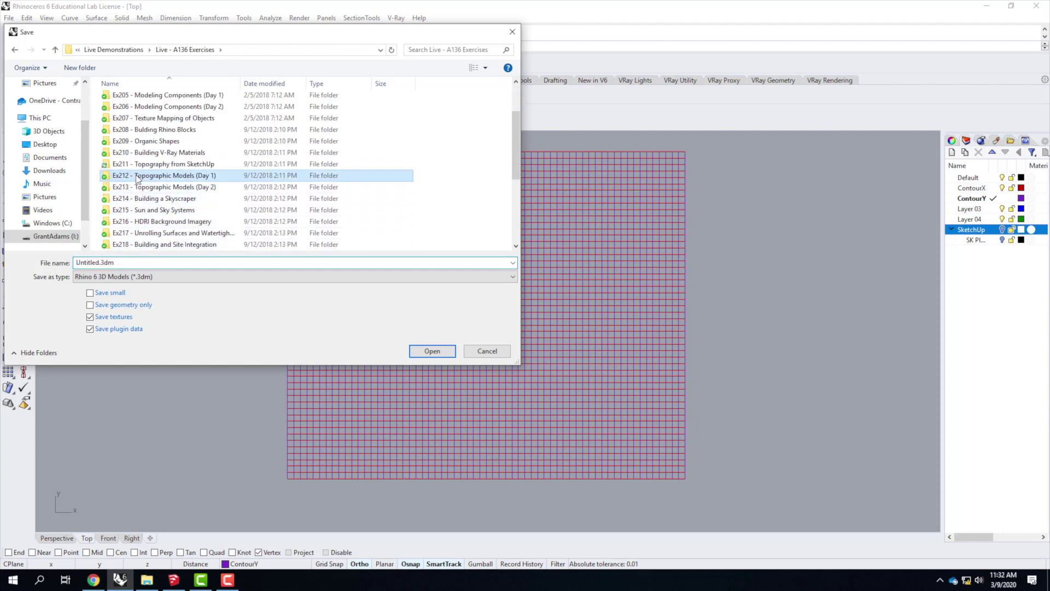
{"action": "left_click", "coordinate": [101, 262]}
{"action": "left_click_drag", "start_coordinate": [101, 263], "coordinate": [29, 261]}
{"action": "type", "text": "E"}
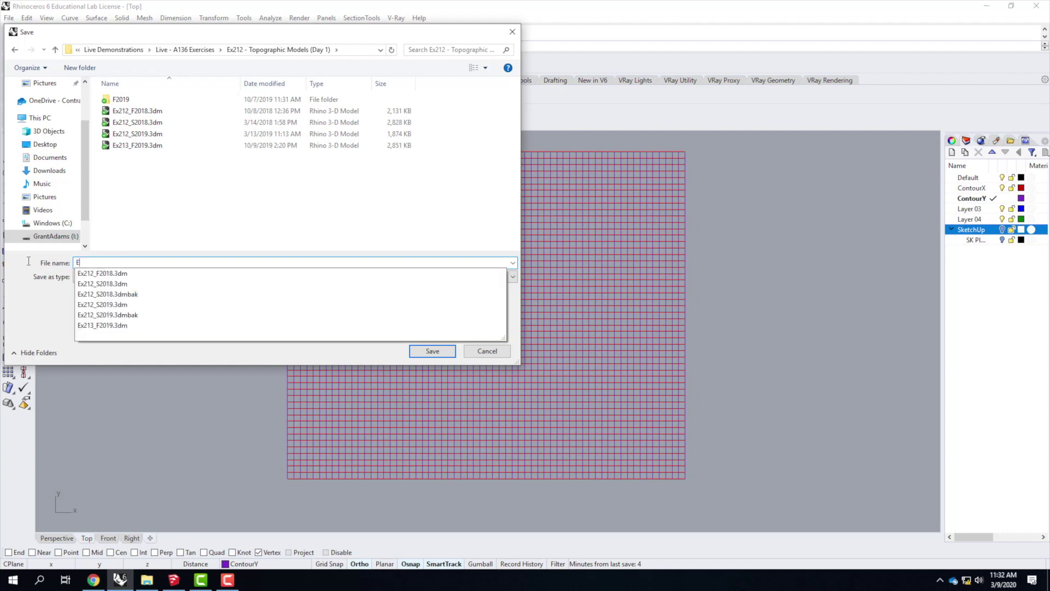
{"action": "type", "text": "x212_"}
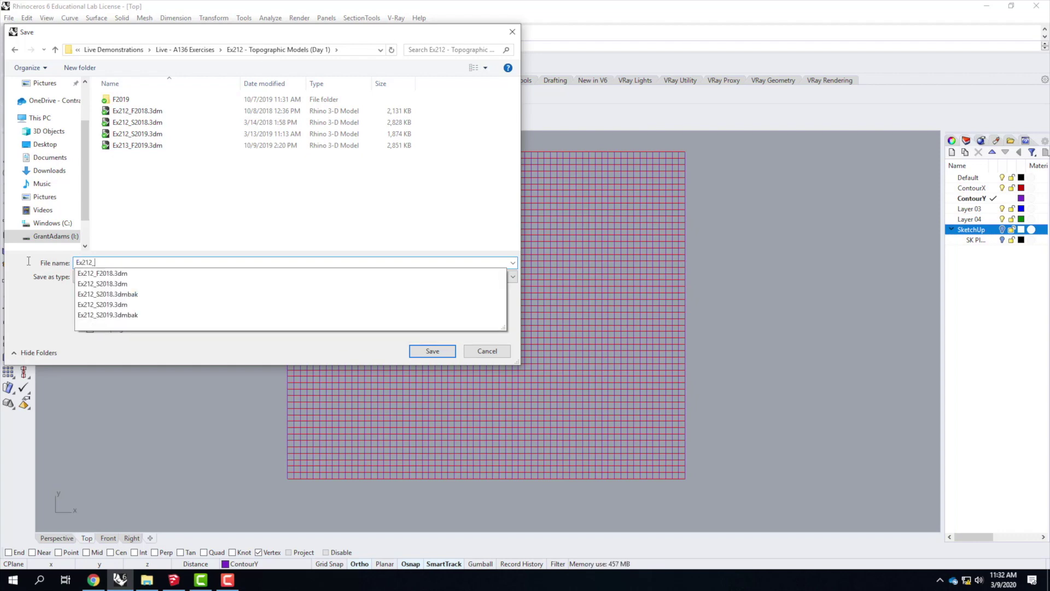
{"action": "type", "text": "S2020"}
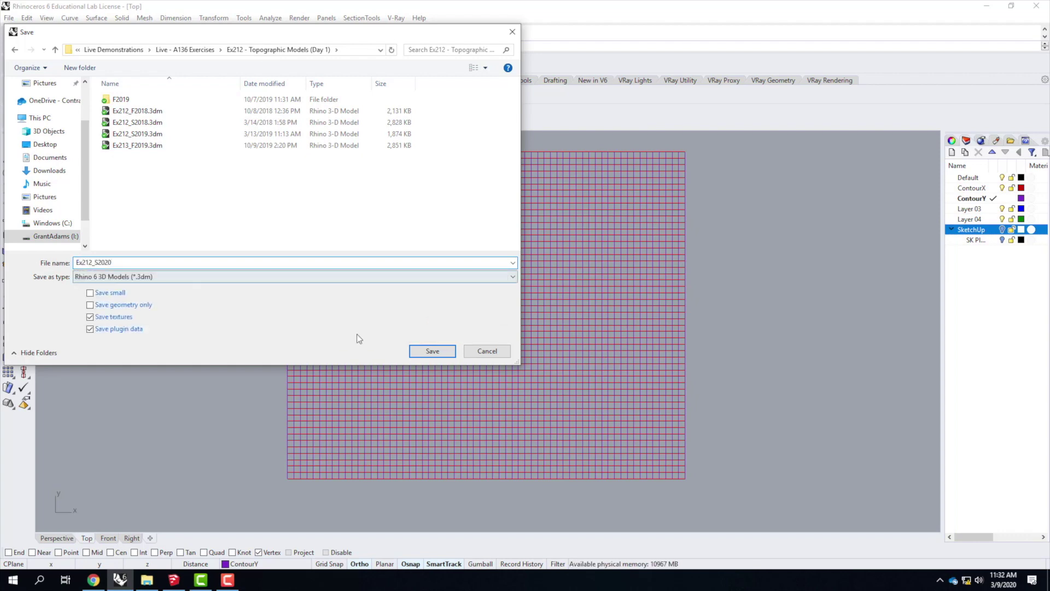
{"action": "left_click", "coordinate": [445, 355]}
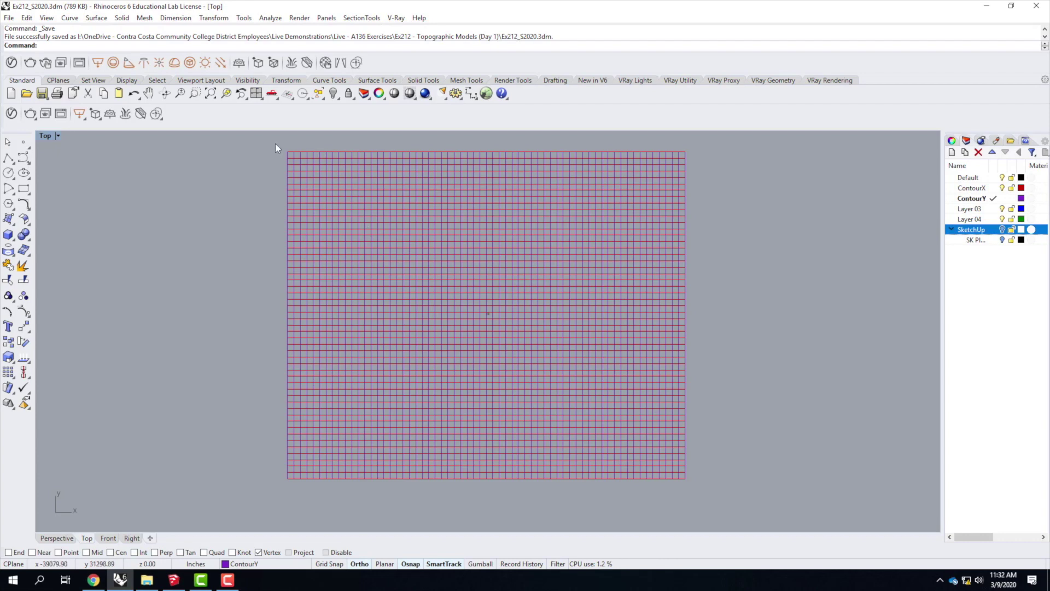
Create a Curve Network surface from all the grid contours, keeping the 0.001 edge and 0.01 interior tolerances and Position edge matching
{"action": "left_click_drag", "start_coordinate": [263, 143], "coordinate": [496, 319]}
{"action": "left_click_drag", "start_coordinate": [694, 497], "coordinate": [709, 498]}
{"action": "left_click", "coordinate": [70, 18]}
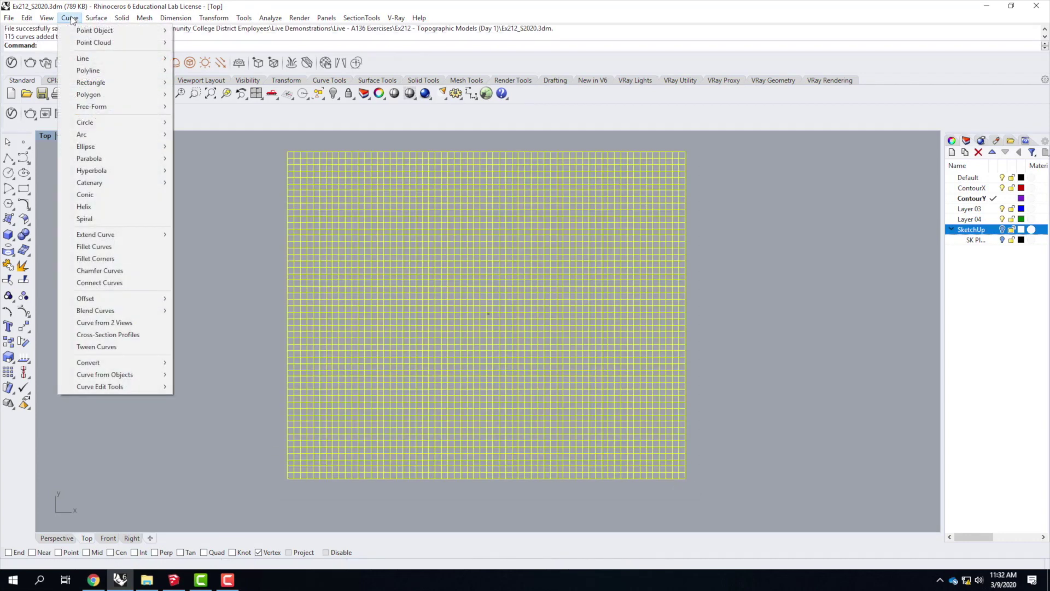
{"action": "mouse_move", "coordinate": [100, 20]}
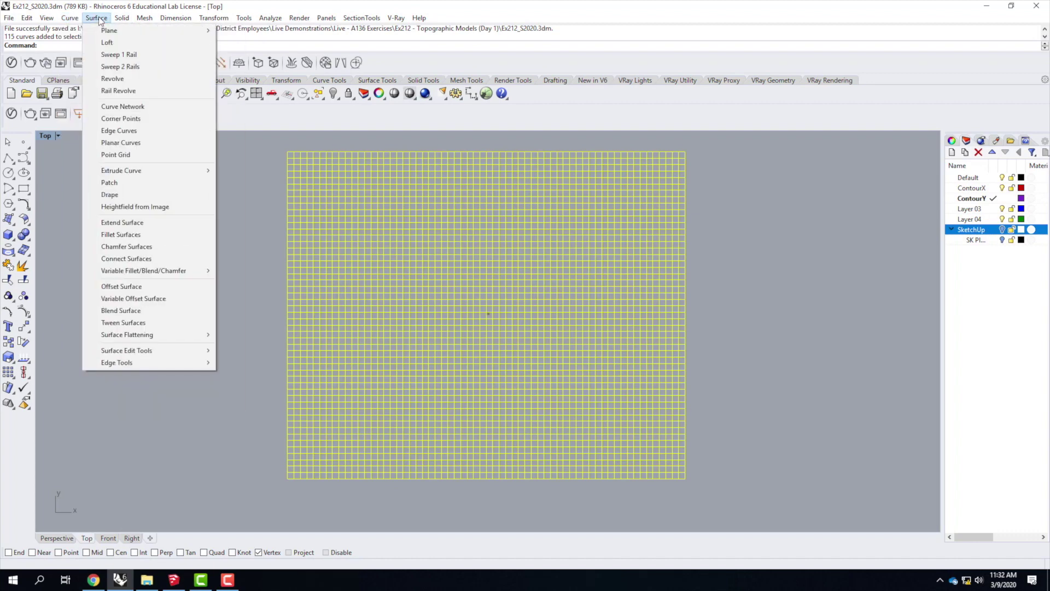
{"action": "left_click", "coordinate": [111, 108]}
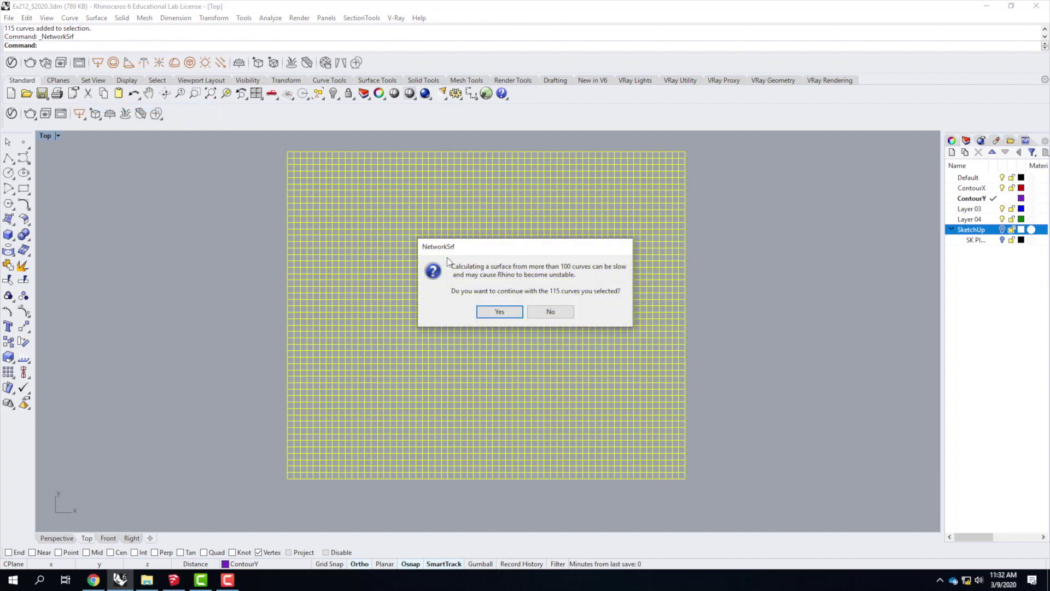
{"action": "left_click", "coordinate": [514, 314]}
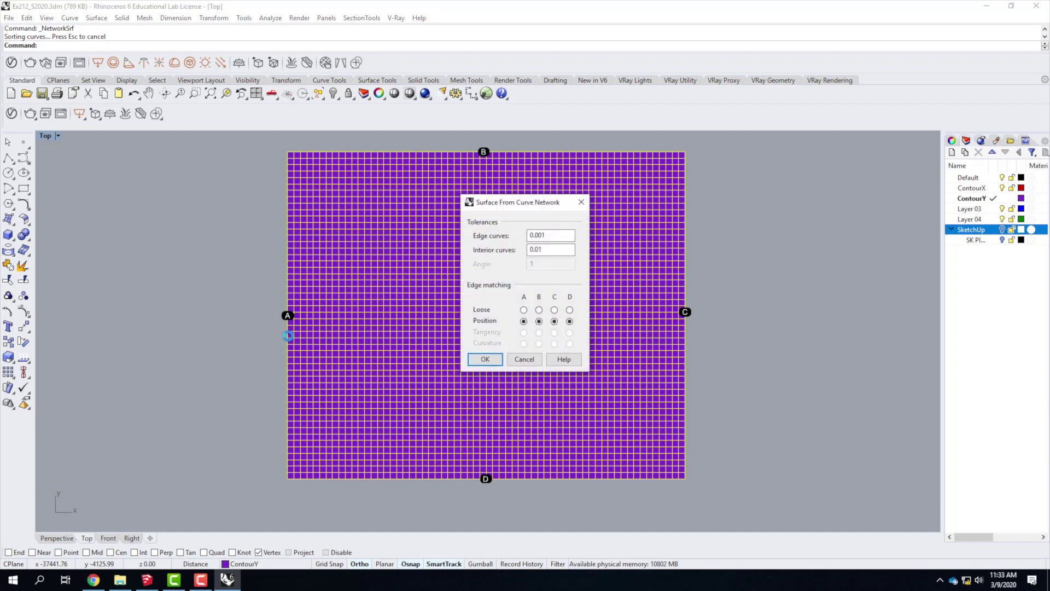
{"action": "left_click", "coordinate": [485, 360]}
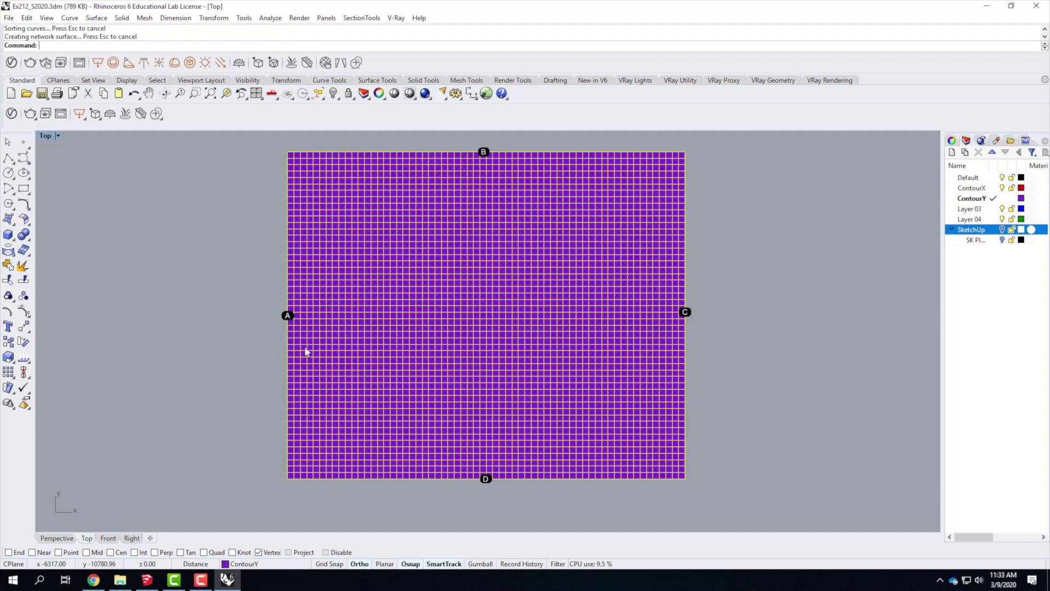
{"action": "left_click", "coordinate": [196, 581]}
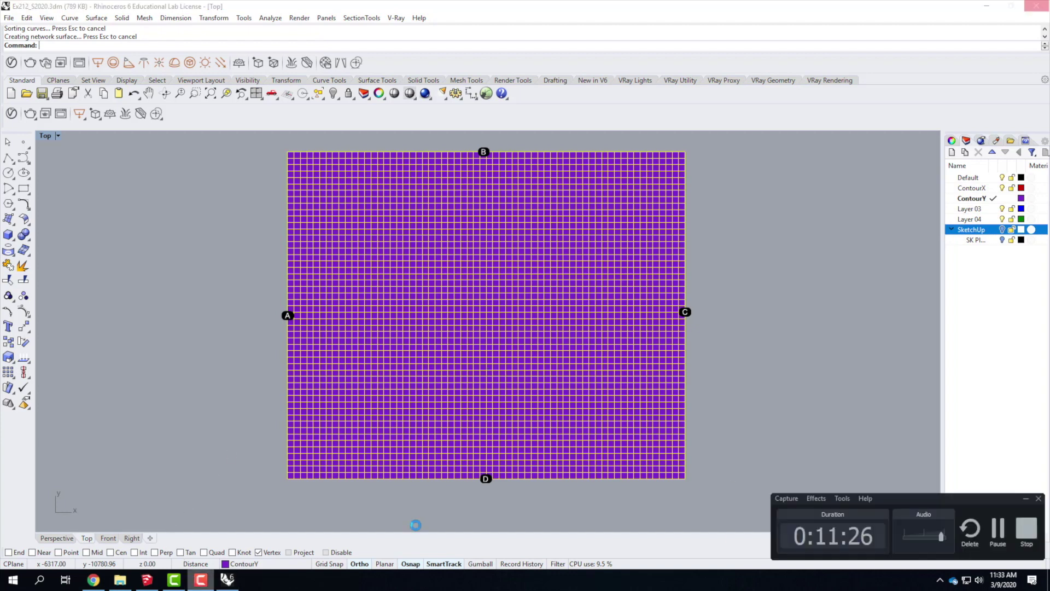
{"action": "left_click", "coordinate": [999, 531]}
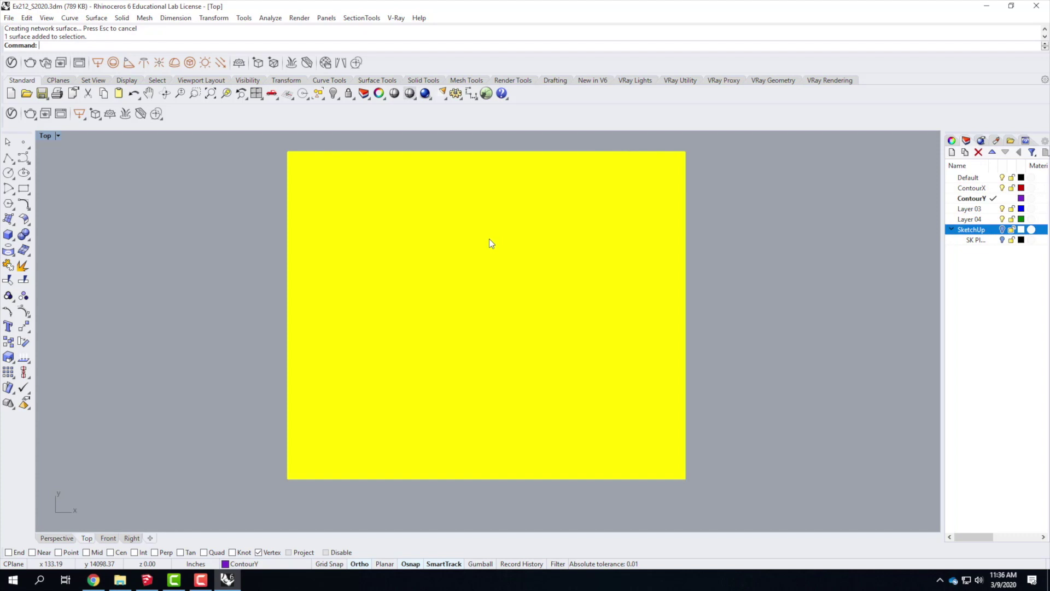
Rebuild the network surface with 150 points in both U and V, keeping degree 3 and deleting the input
{"action": "type", "text": "Rebuild"}
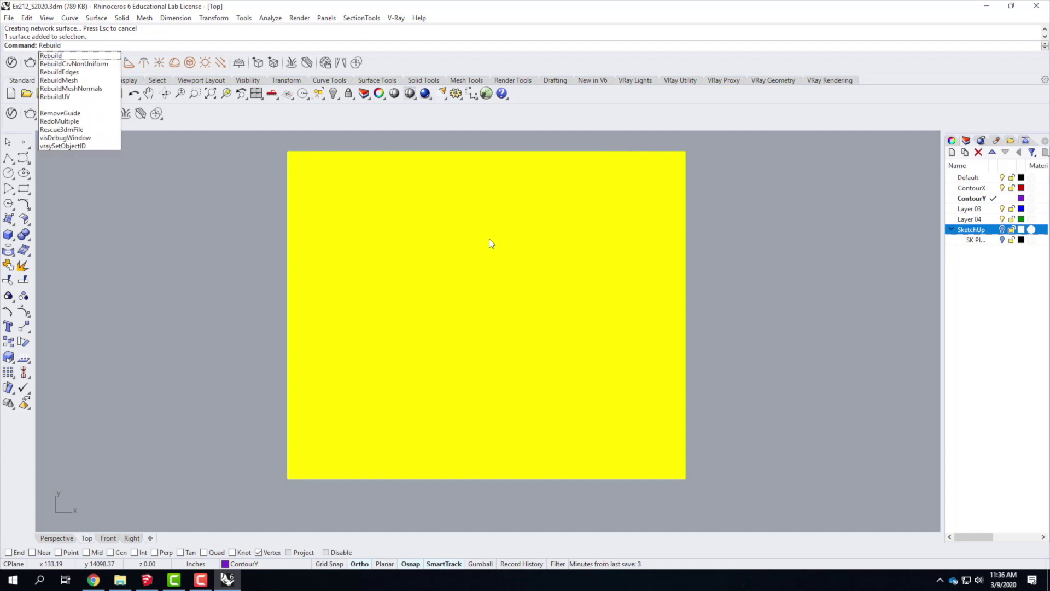
{"action": "key", "text": "Return"}
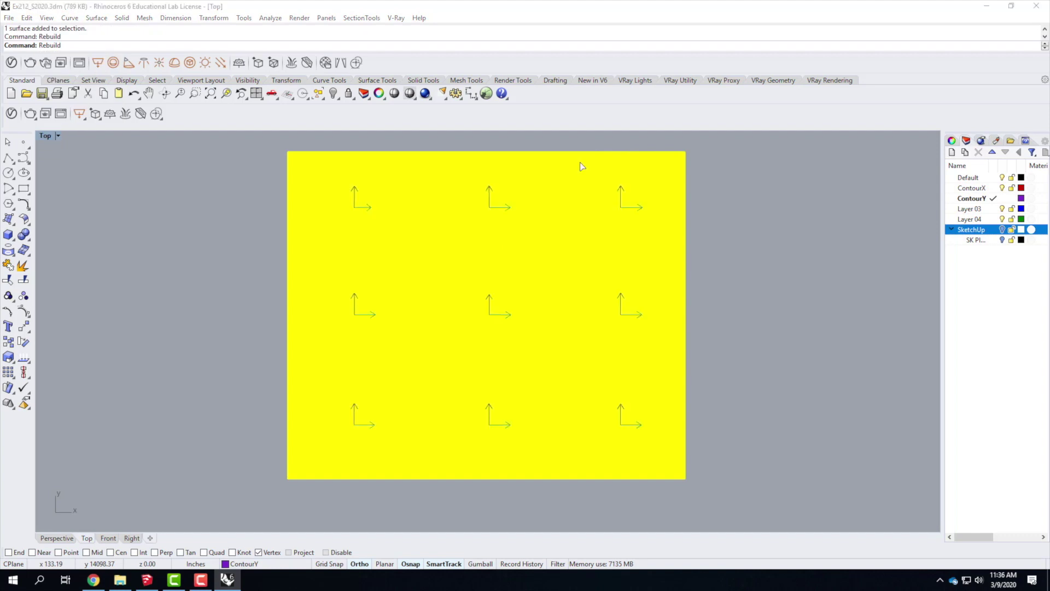
{"action": "key", "text": "Return"}
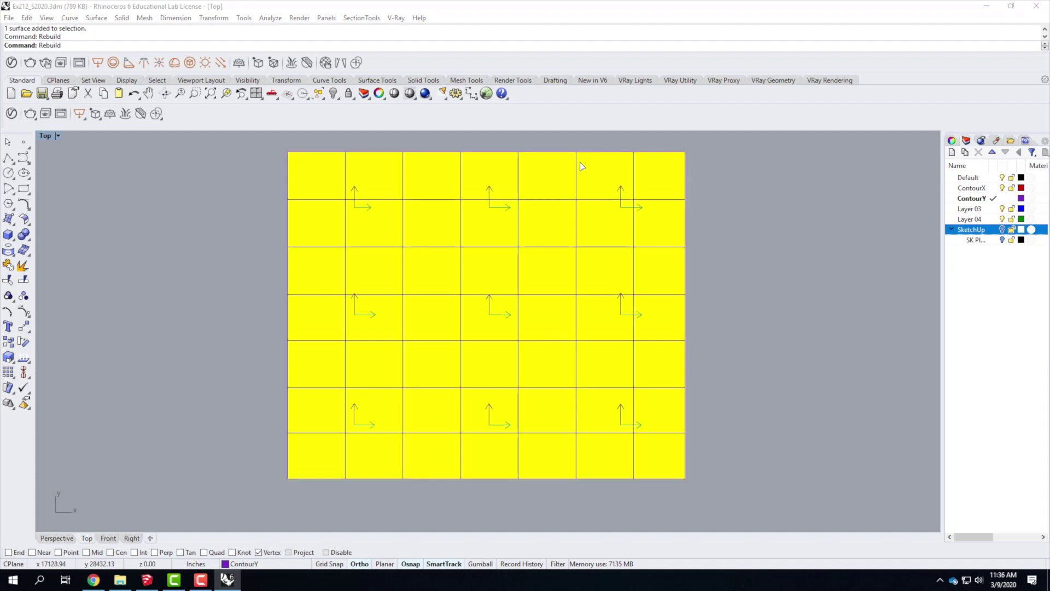
{"action": "key", "text": "Return"}
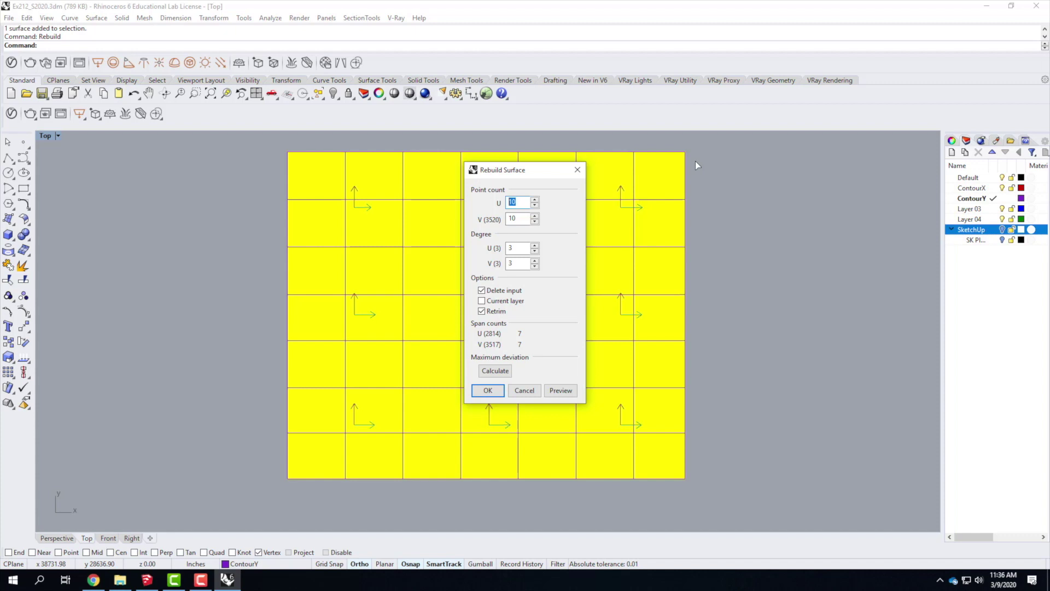
{"action": "type", "text": "150150"}
{"action": "left_click", "coordinate": [485, 390]}
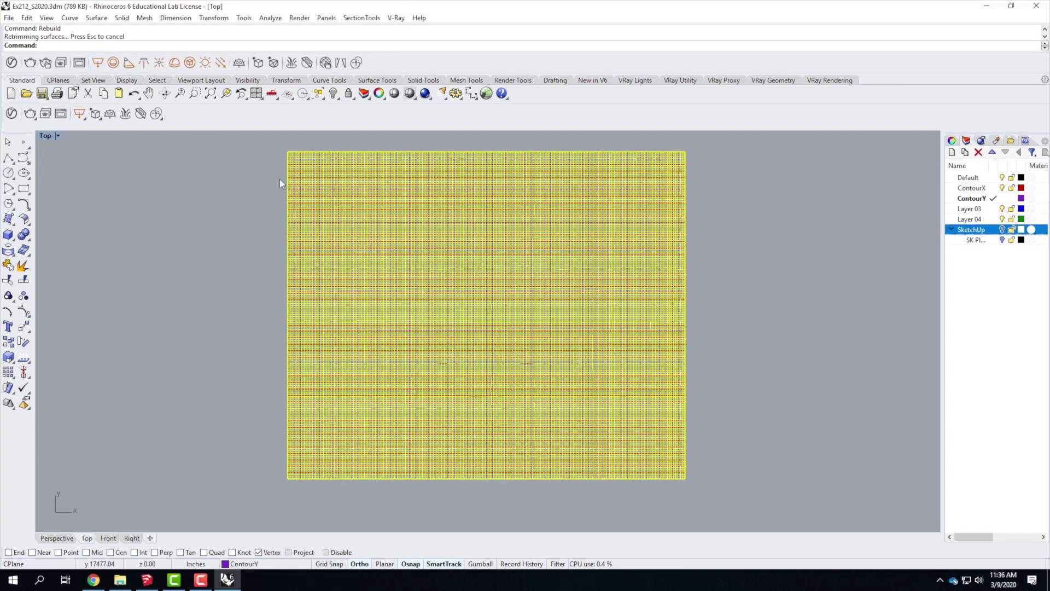
Maximize the Perspective viewport and examine the rebuilt terrain surface with its contour curves
{"action": "double_click", "coordinate": [44, 136]}
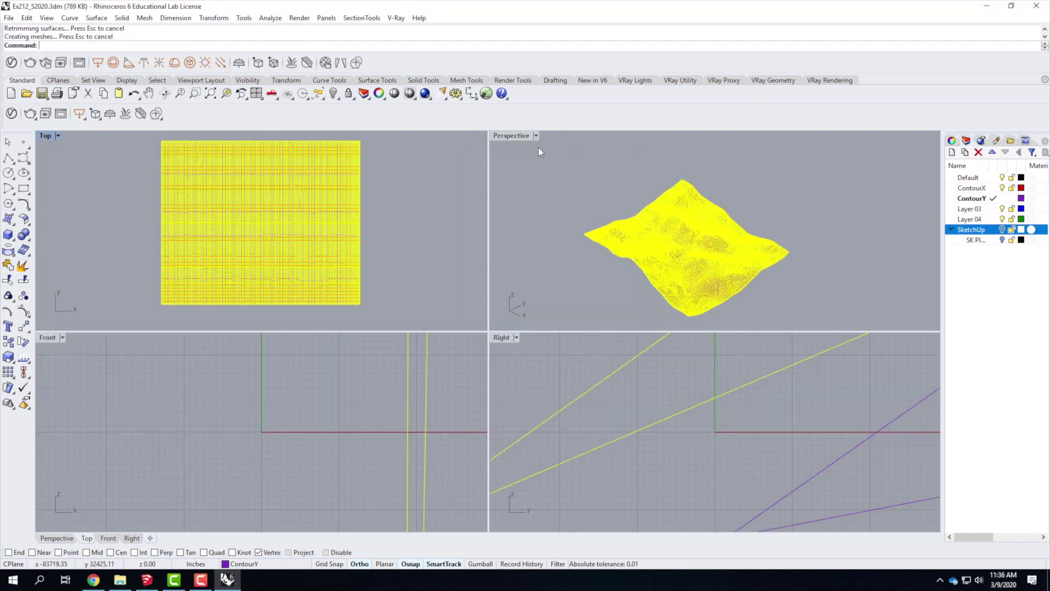
{"action": "double_click", "coordinate": [514, 136]}
{"action": "left_click", "coordinate": [602, 303]}
{"action": "right_click_drag", "start_coordinate": [494, 362], "coordinate": [665, 370]}
{"action": "scroll", "coordinate": [658, 312], "scroll_direction": "down", "scroll_amount": 3}
{"action": "scroll", "coordinate": [447, 397], "scroll_direction": "up", "scroll_amount": 3}
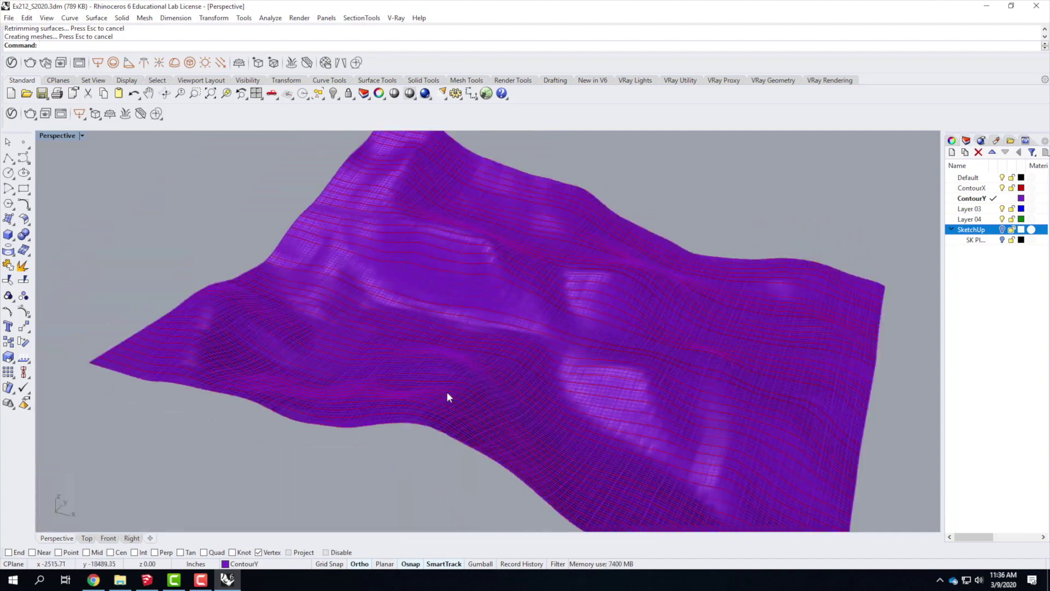
{"action": "left_click", "coordinate": [505, 363]}
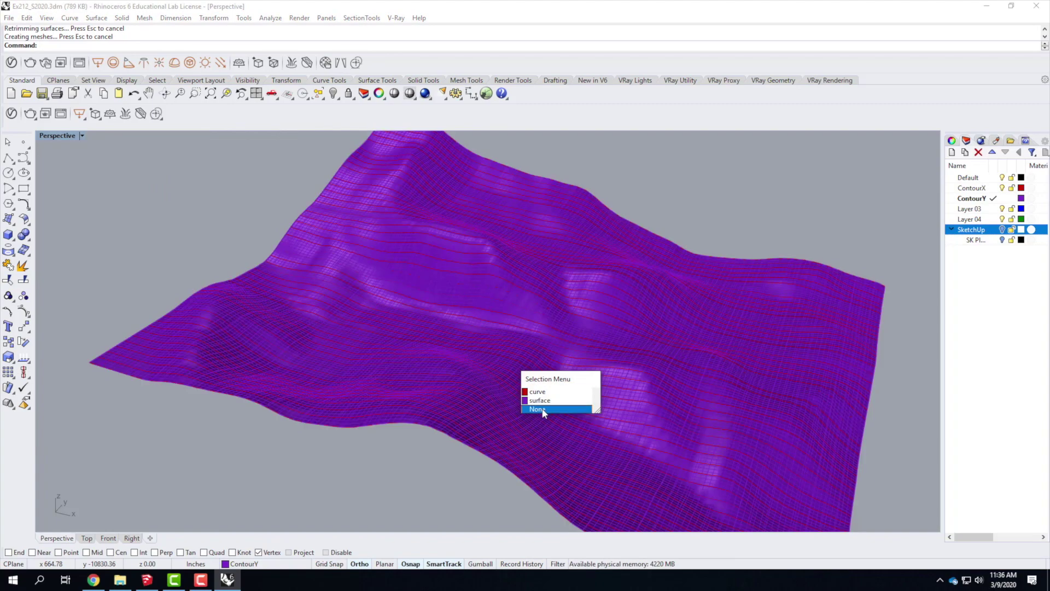
{"action": "left_click", "coordinate": [355, 479]}
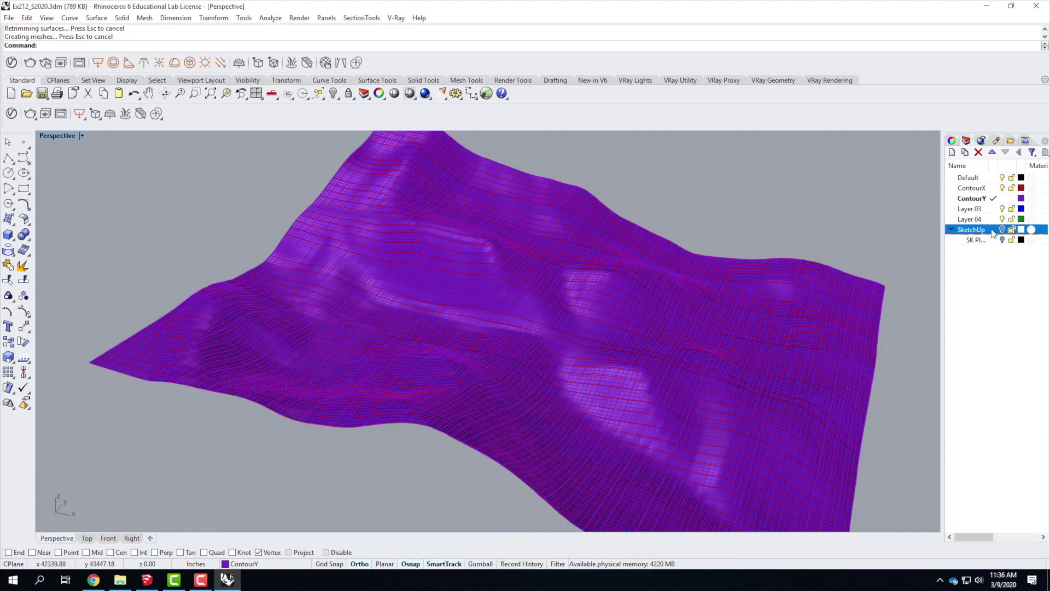
Hide the ContourX layer and move the terrain surface onto Layer 03
{"action": "left_click", "coordinate": [1002, 188]}
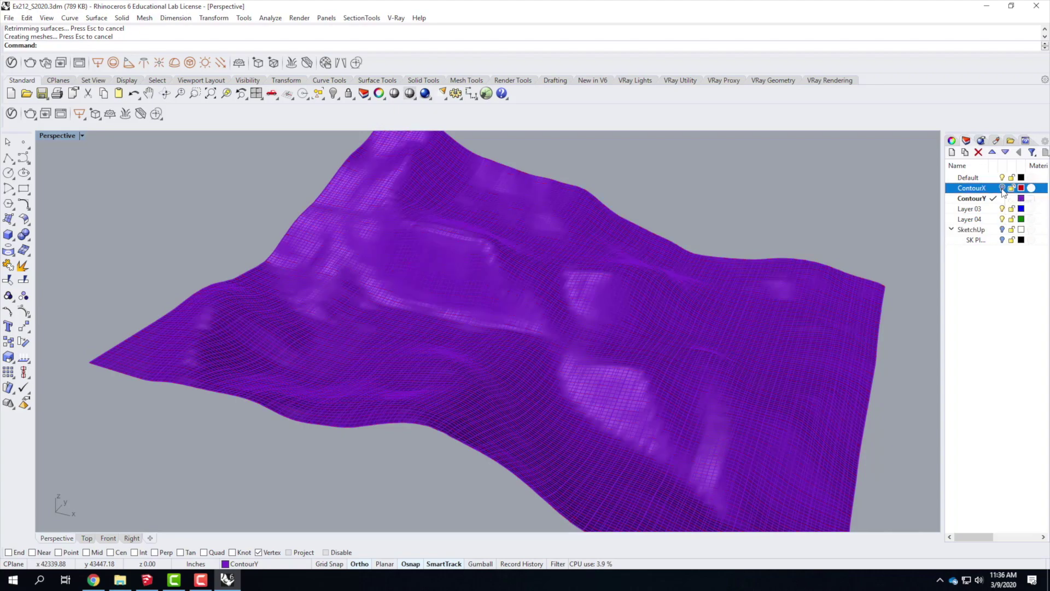
{"action": "left_click", "coordinate": [616, 281]}
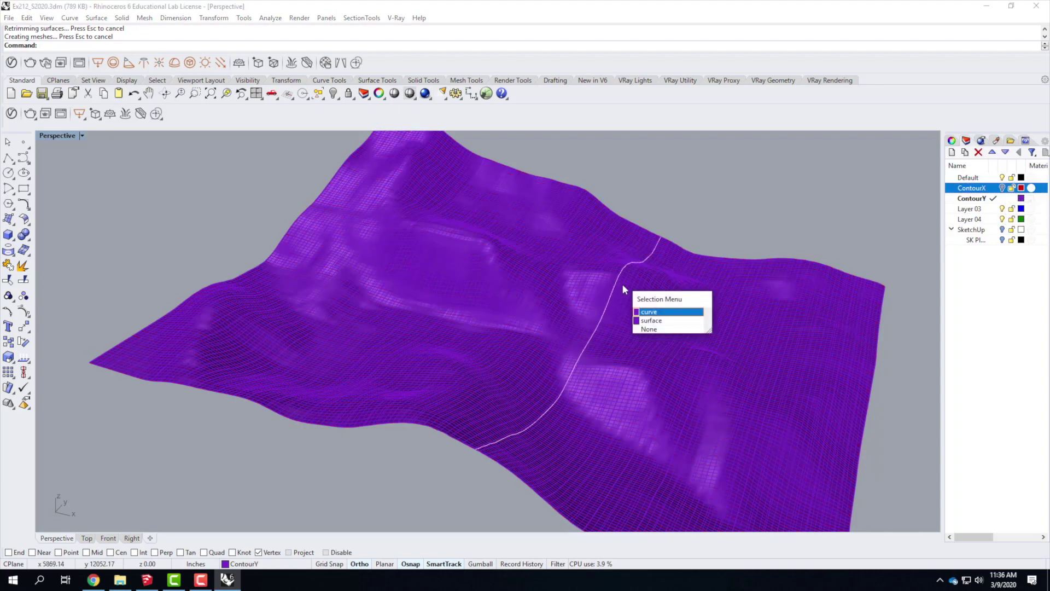
{"action": "left_click", "coordinate": [650, 320]}
{"action": "right_click", "coordinate": [980, 212]}
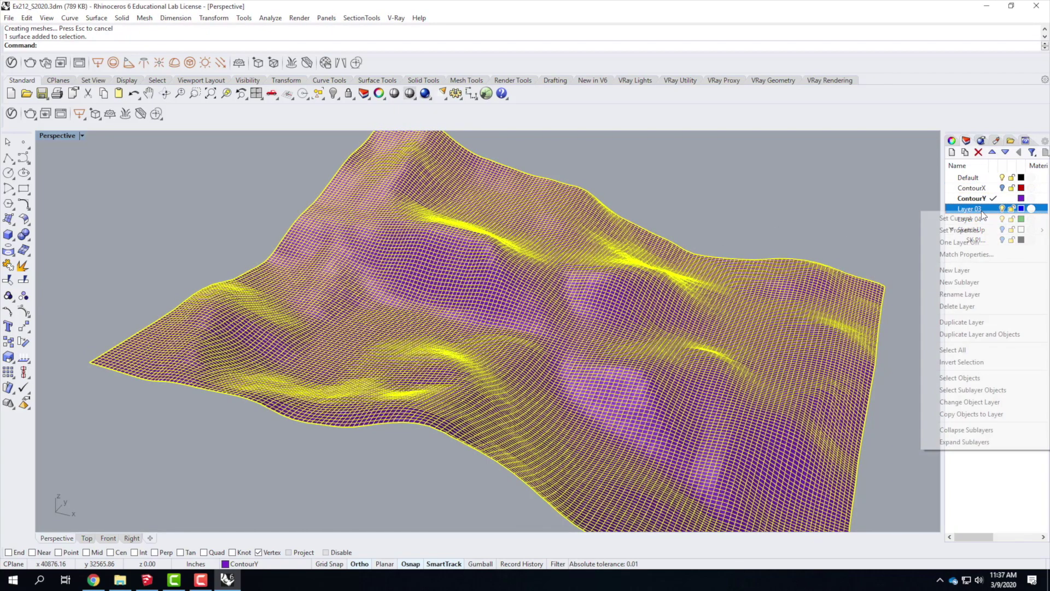
{"action": "left_click", "coordinate": [979, 402]}
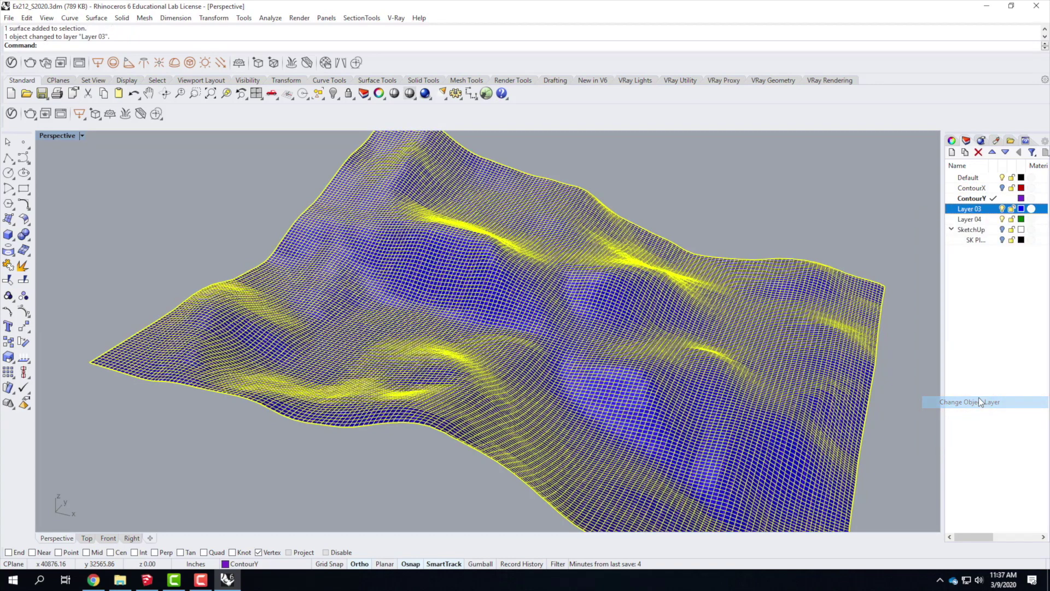
Set Layer 03's color to Black and make it the current layer
{"action": "left_click", "coordinate": [1020, 209]}
{"action": "left_click", "coordinate": [602, 294]}
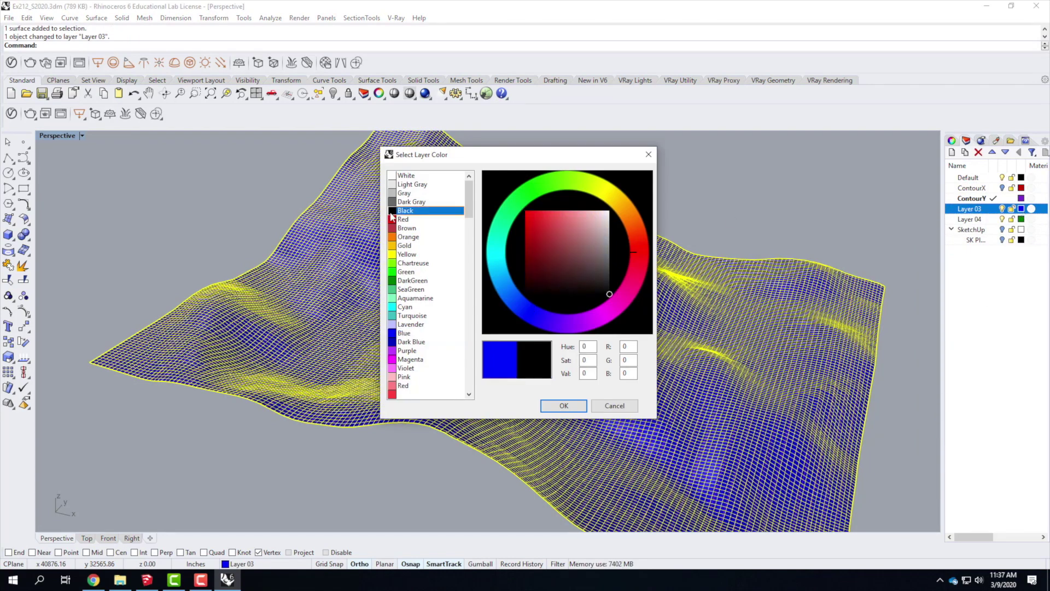
{"action": "left_click", "coordinate": [564, 405]}
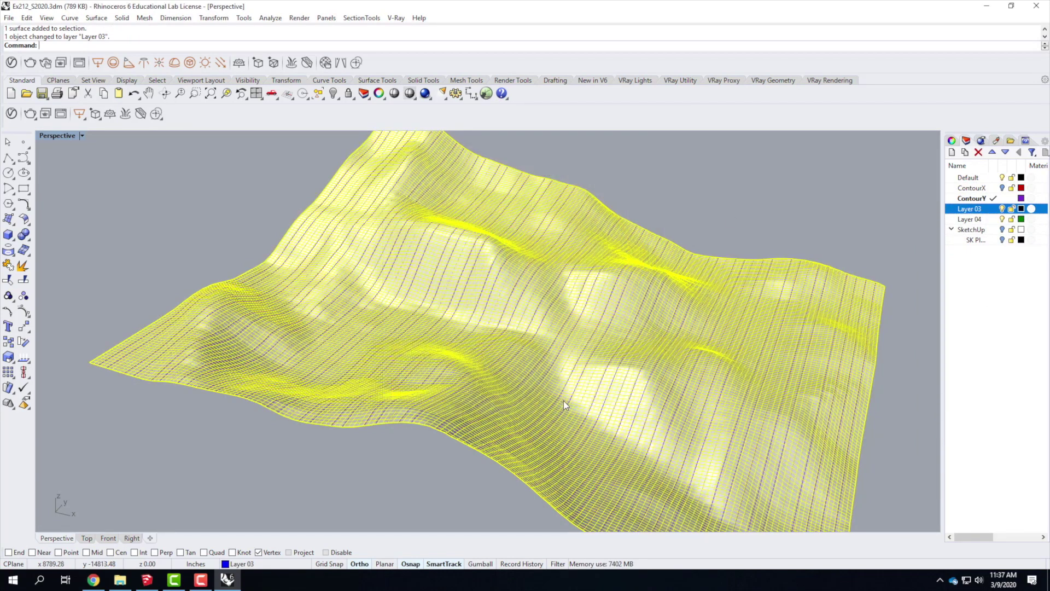
{"action": "left_click", "coordinate": [795, 203]}
{"action": "left_click", "coordinate": [993, 209]}
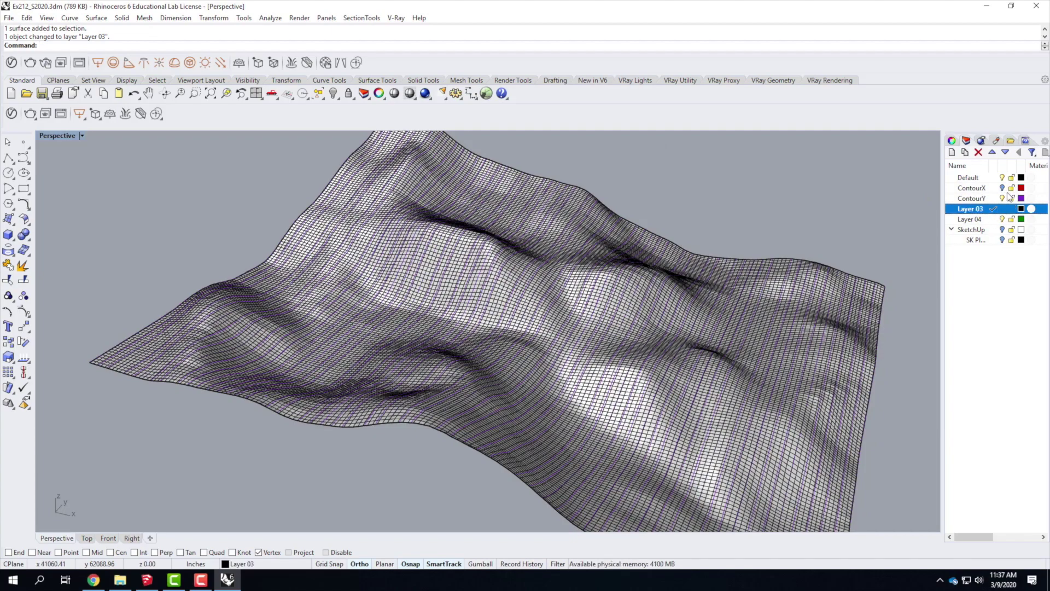
Hide the ContourY layer and inspect the terrain surface on its own in the Perspective viewport
{"action": "left_click", "coordinate": [1002, 197]}
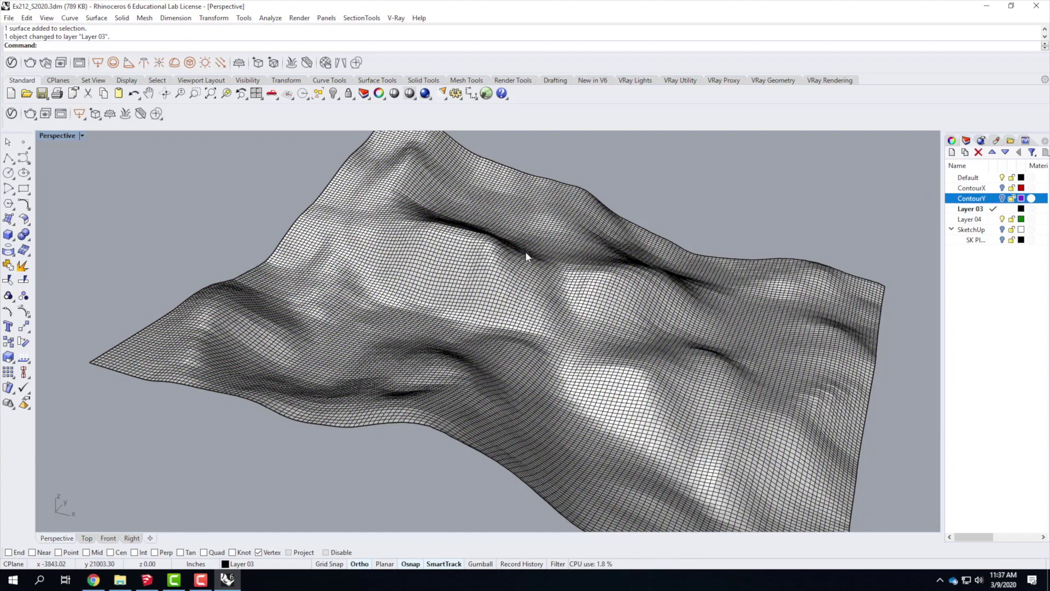
{"action": "scroll", "coordinate": [481, 257], "scroll_direction": "down", "scroll_amount": 3}
{"action": "right_click_drag", "start_coordinate": [481, 263], "coordinate": [383, 361]}
{"action": "scroll", "coordinate": [484, 319], "scroll_direction": "up", "scroll_amount": 3}
{"action": "left_click", "coordinate": [483, 319]}
{"action": "scroll", "coordinate": [473, 331], "scroll_direction": "up", "scroll_amount": 2}
{"action": "scroll", "coordinate": [376, 365], "scroll_direction": "down", "scroll_amount": 3}
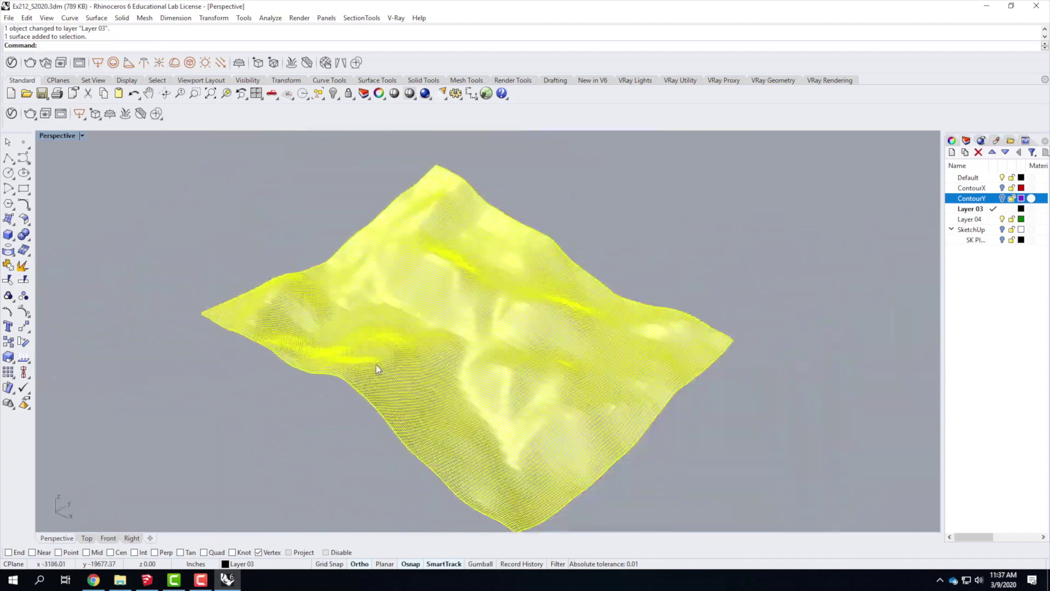
{"action": "left_click", "coordinate": [638, 248]}
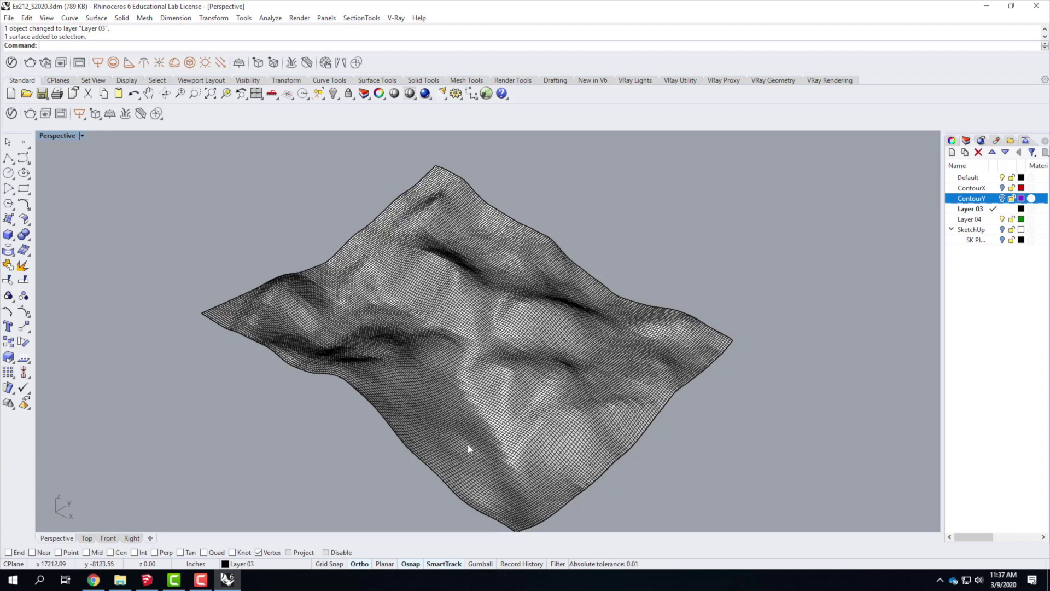
Switch to Chrome and consult the Topography Creation Information cheat sheet for model scales and material thicknesses
{"action": "left_click", "coordinate": [95, 580]}
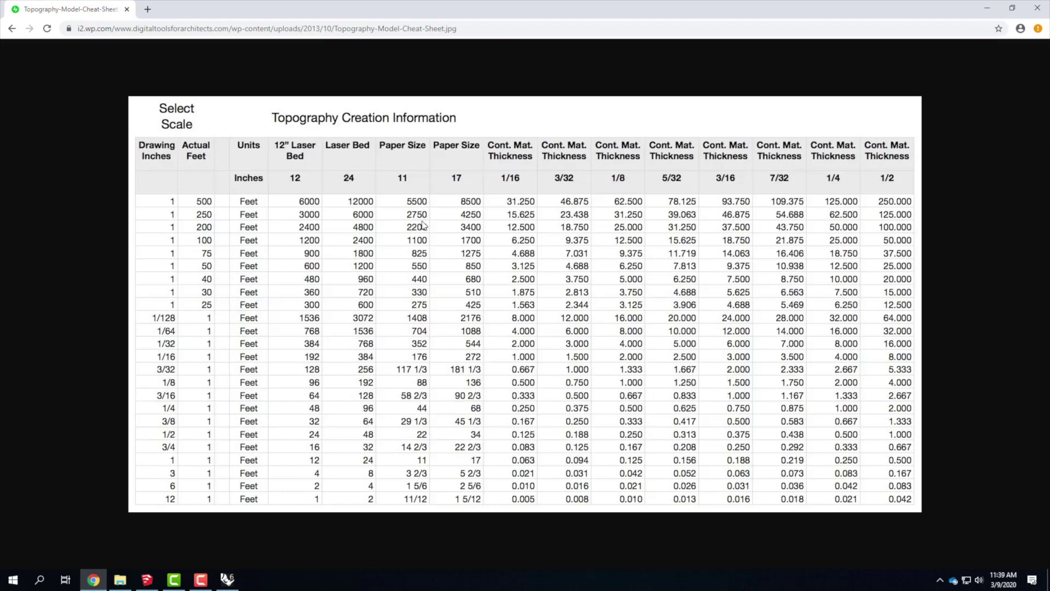
Switch back to Rhino and draw a 4250' by 2750' rectangle in the Top viewport, starting outside the terrain surface
{"action": "left_click", "coordinate": [224, 580]}
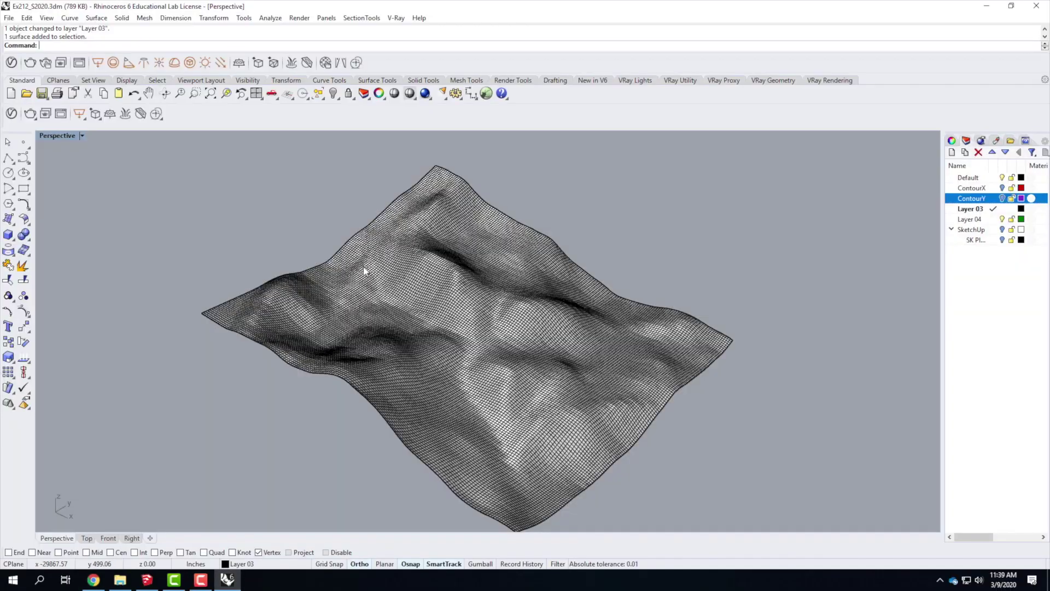
{"action": "double_click", "coordinate": [61, 139]}
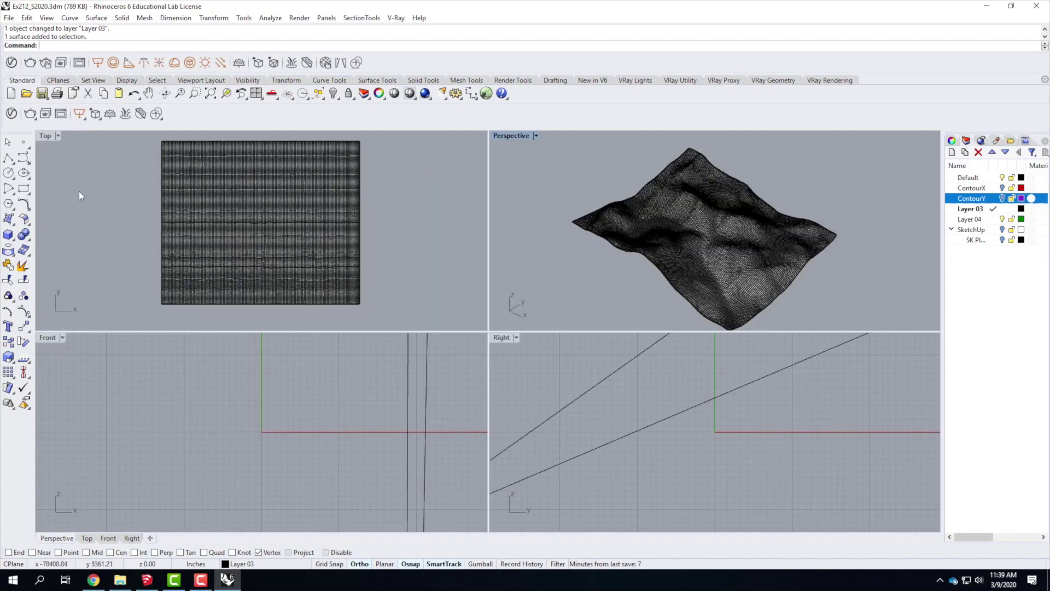
{"action": "left_click", "coordinate": [23, 190]}
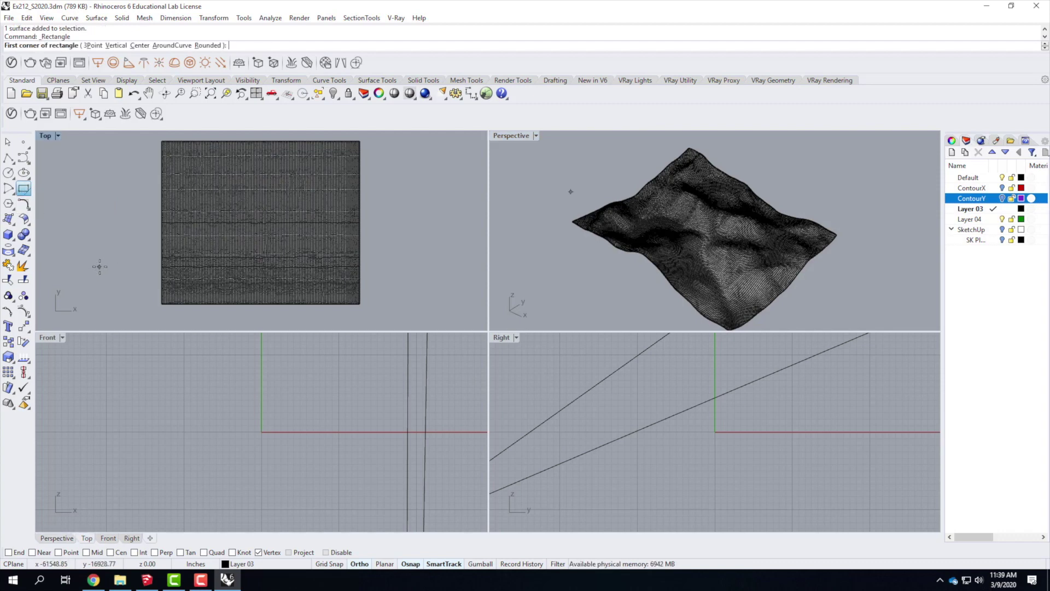
{"action": "left_click", "coordinate": [102, 266]}
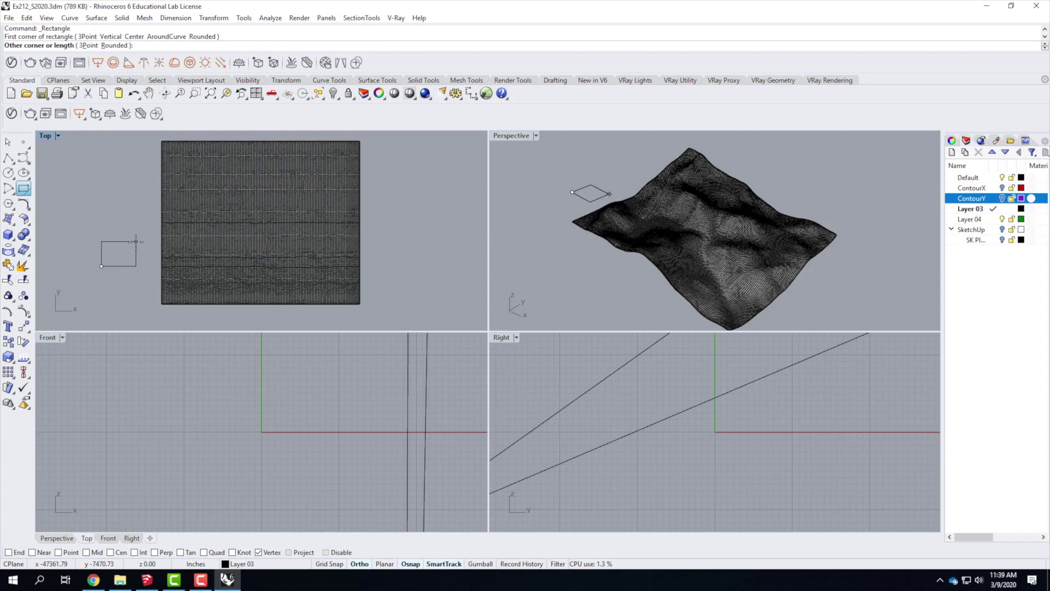
{"action": "type", "text": "@4250"}
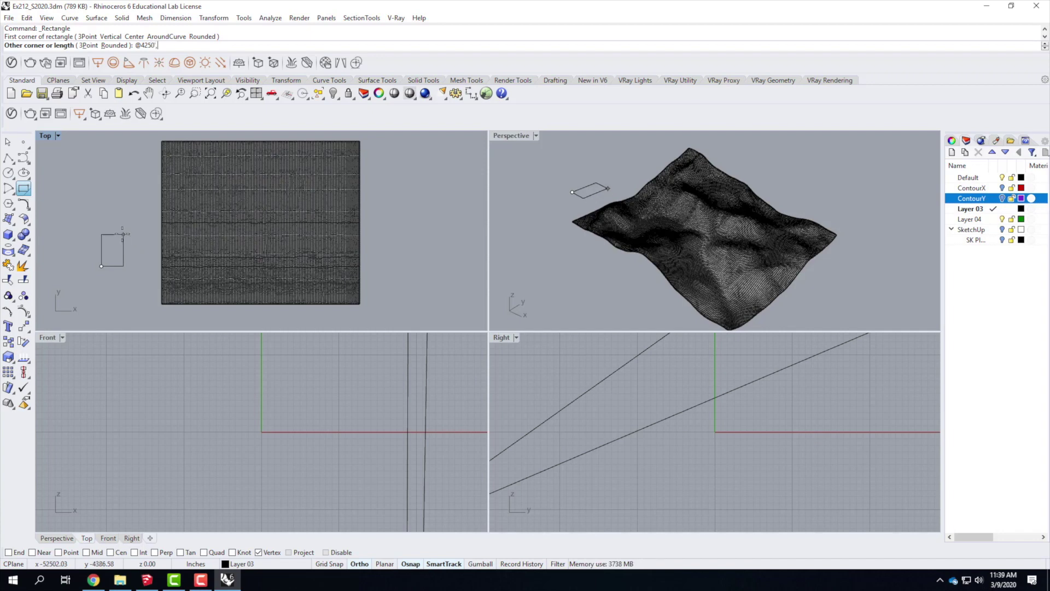
{"action": "type", "text": "',2750'"}
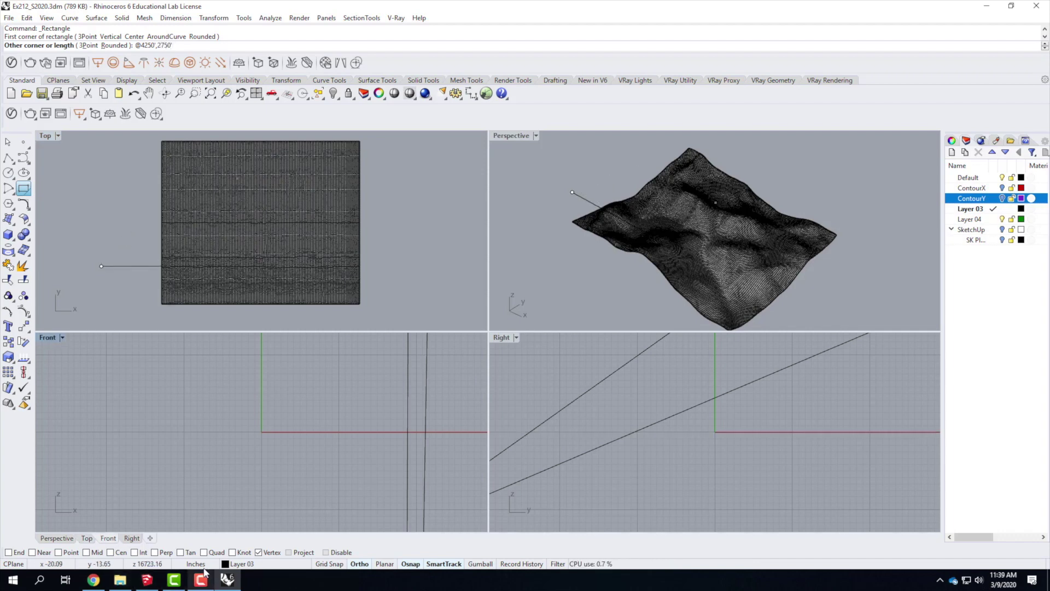
{"action": "left_click", "coordinate": [87, 584]}
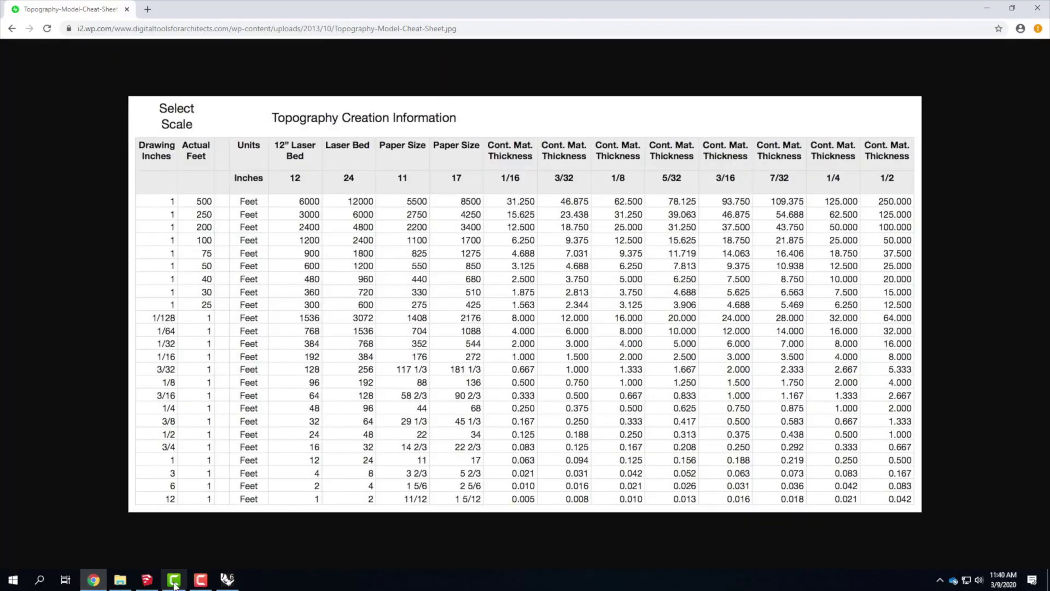
{"action": "left_click", "coordinate": [227, 579]}
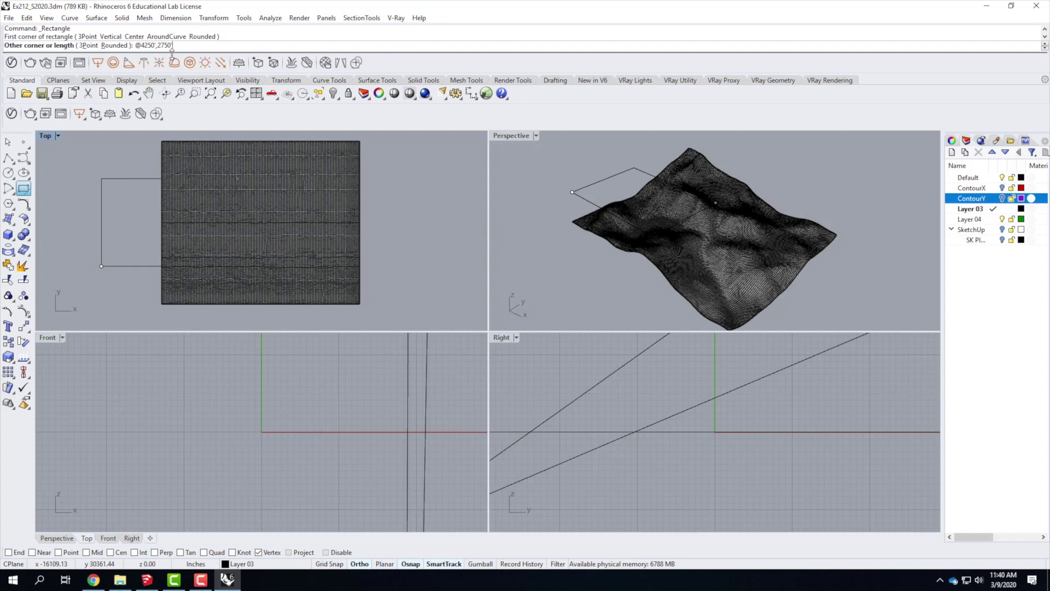
{"action": "key", "text": "Return"}
{"action": "left_click", "coordinate": [148, 179]}
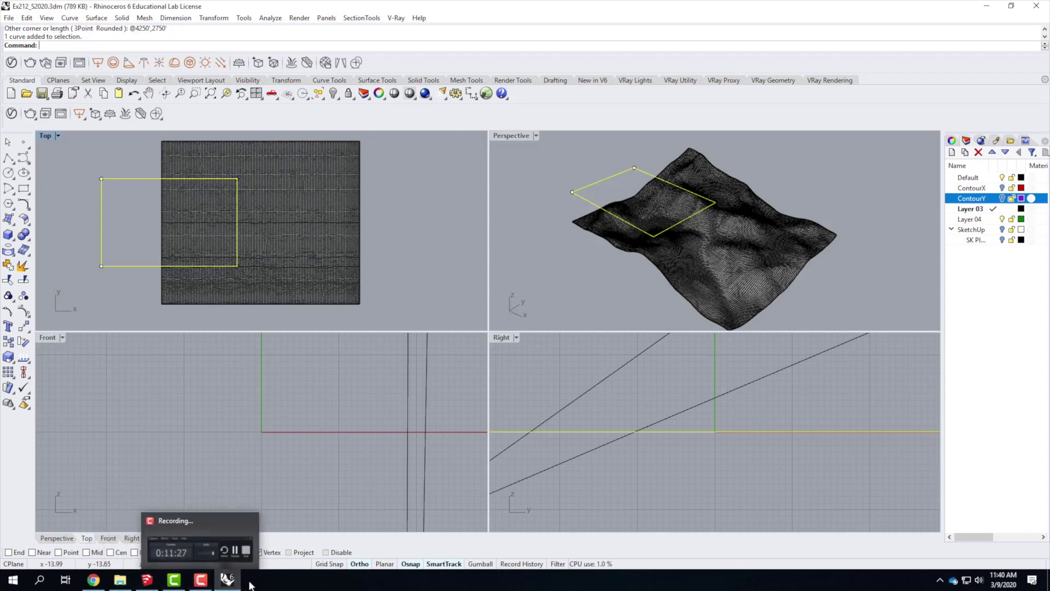
Consult the cheat sheet in Chrome and draw a second rectangle of 1498' by 2176' beside the terrain in Rhino's Top viewport
{"action": "left_click", "coordinate": [93, 579]}
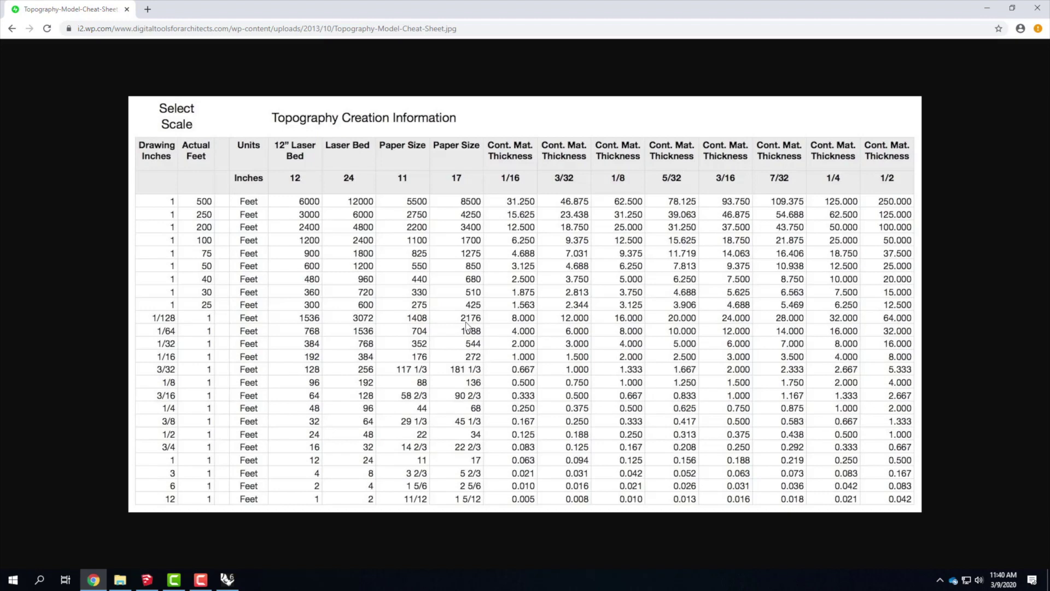
{"action": "left_click", "coordinate": [227, 579]}
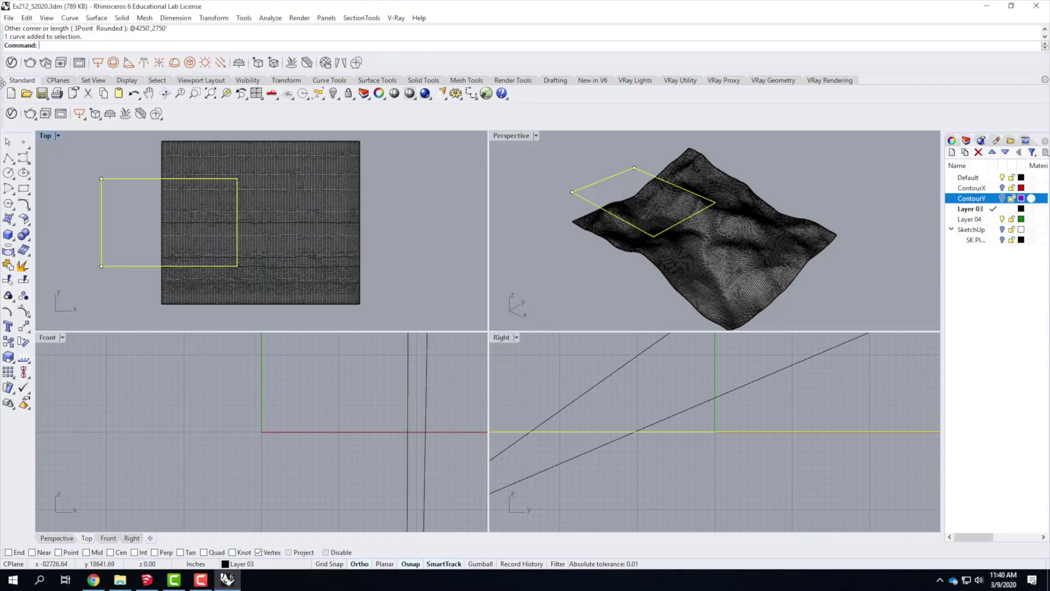
{"action": "left_click", "coordinate": [23, 188]}
{"action": "left_click", "coordinate": [385, 246]}
{"action": "type", "text": "@"}
{"action": "type", "text": "1"}
{"action": "type", "text": "496"}
{"action": "type", "text": "8"}
{"action": "type", "text": ","}
{"action": "type", "text": "2"}
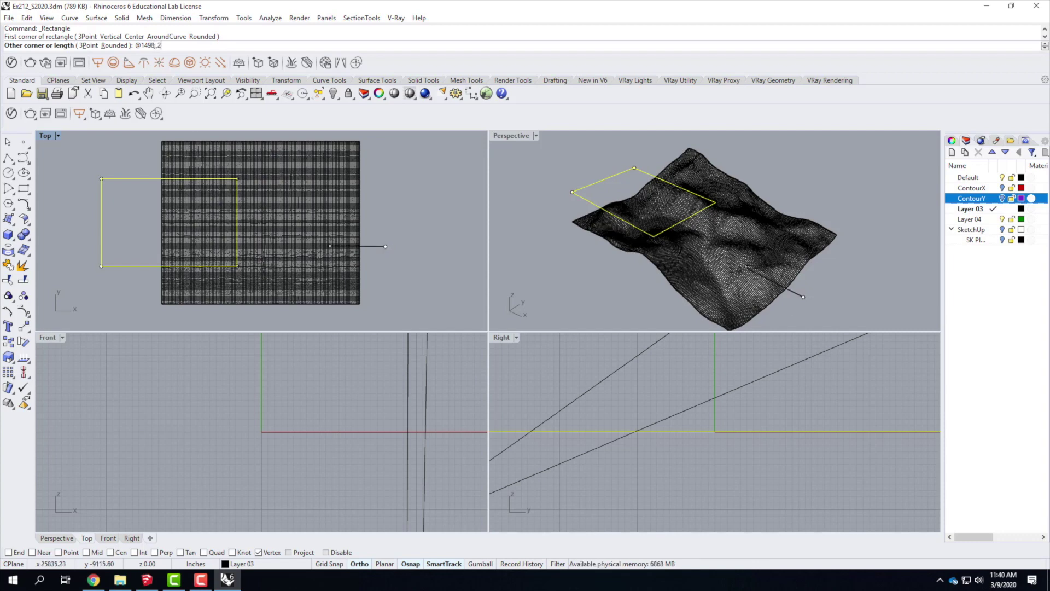
{"action": "left_click", "coordinate": [98, 581]}
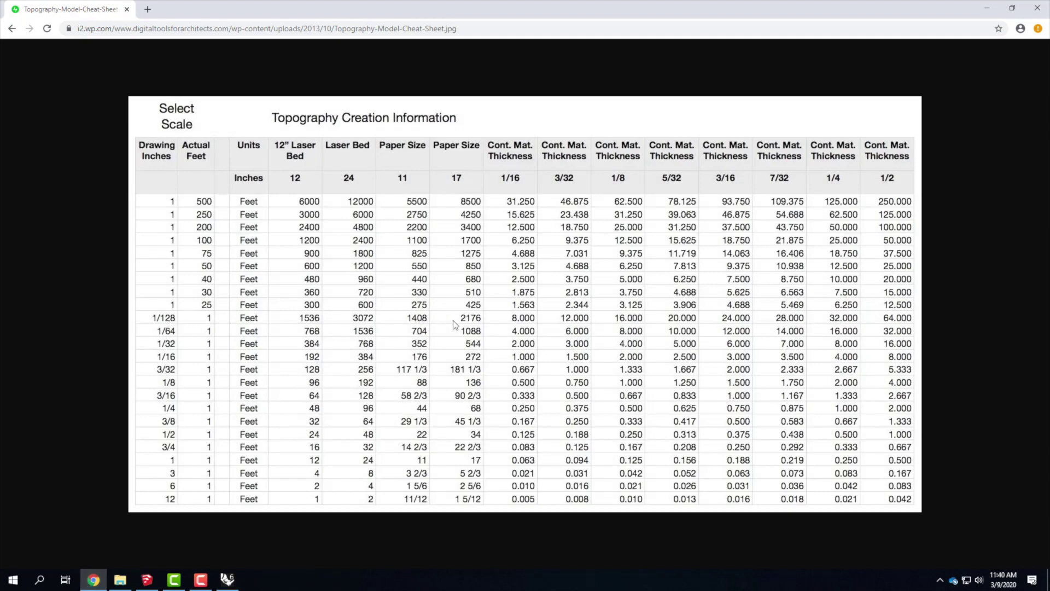
{"action": "left_click", "coordinate": [227, 580]}
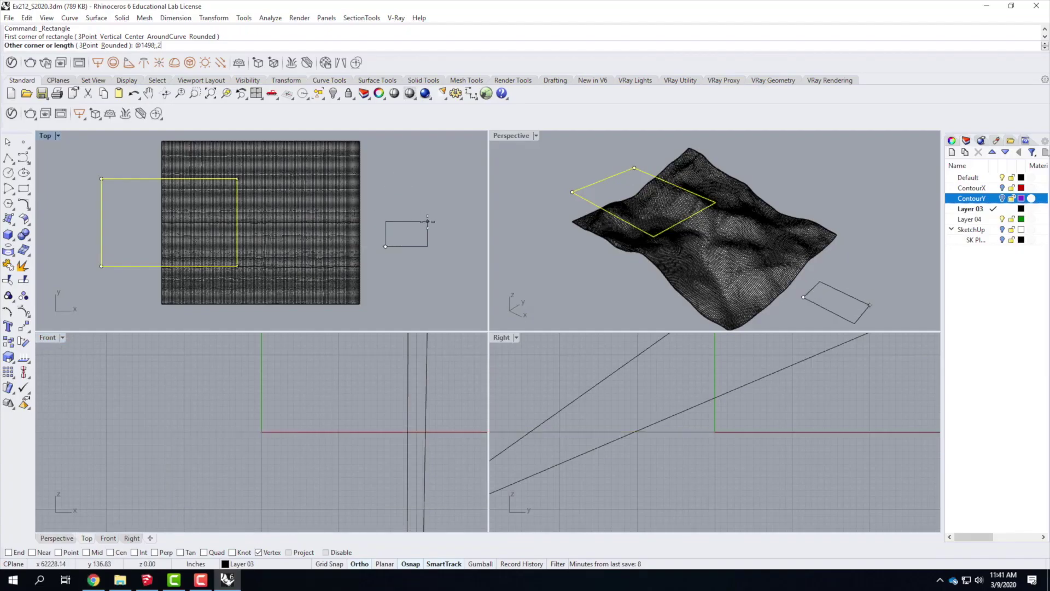
{"action": "type", "text": "176'"}
{"action": "left_click", "coordinate": [156, 47]}
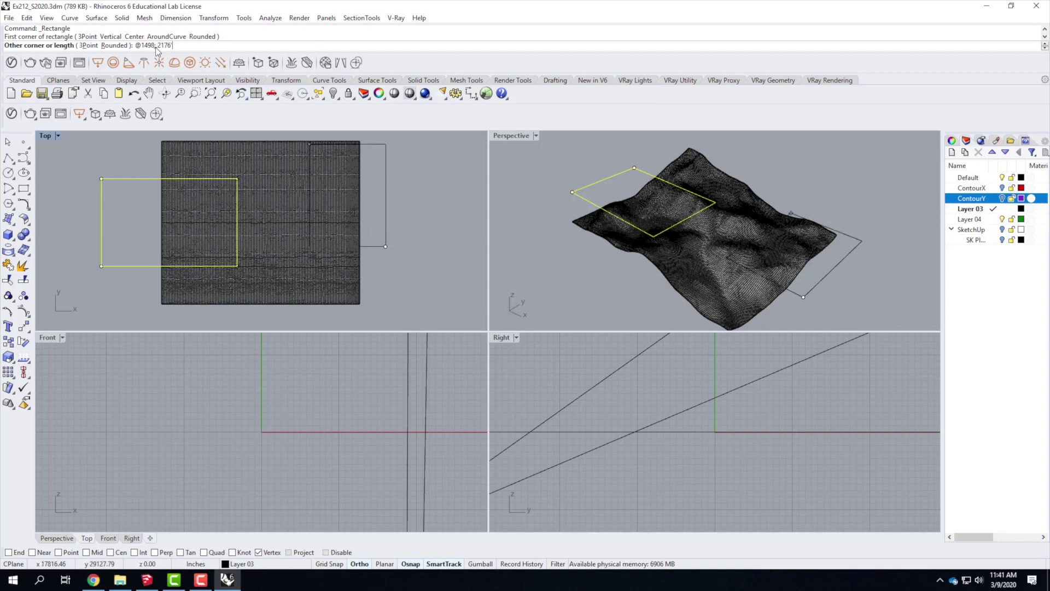
{"action": "key", "text": "BackSpace"}
{"action": "type", "text": "'"}
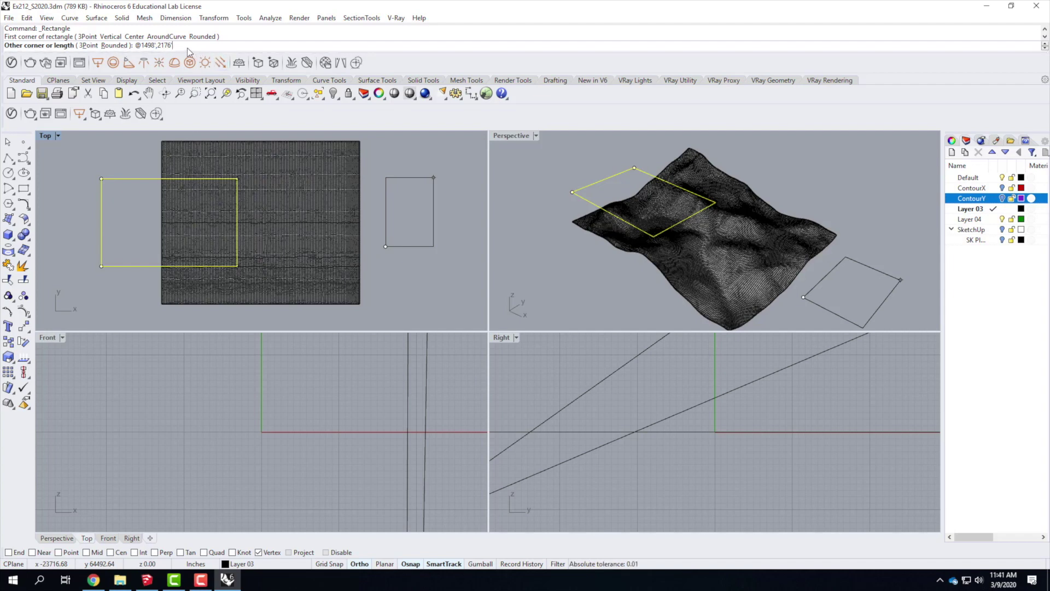
{"action": "key", "text": "Return"}
{"action": "key", "text": "Escape"}
Move both rectangles in the Top viewport so they lie within the terrain surface's outline
{"action": "left_click", "coordinate": [416, 246]}
{"action": "left_click_drag", "start_coordinate": [421, 246], "coordinate": [292, 184]}
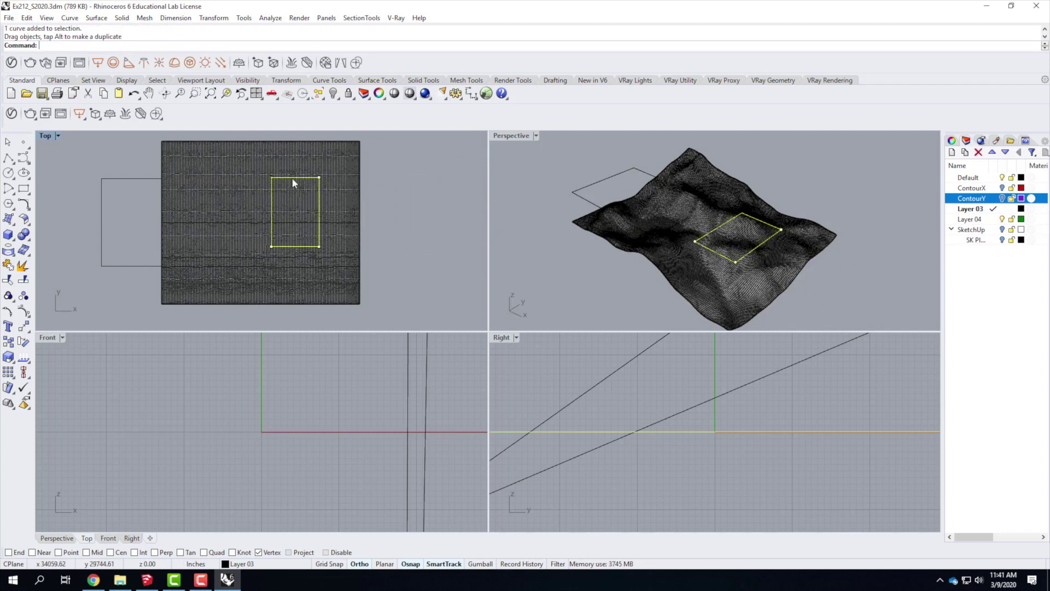
{"action": "left_click", "coordinate": [136, 179]}
{"action": "left_click_drag", "start_coordinate": [128, 176], "coordinate": [203, 176]}
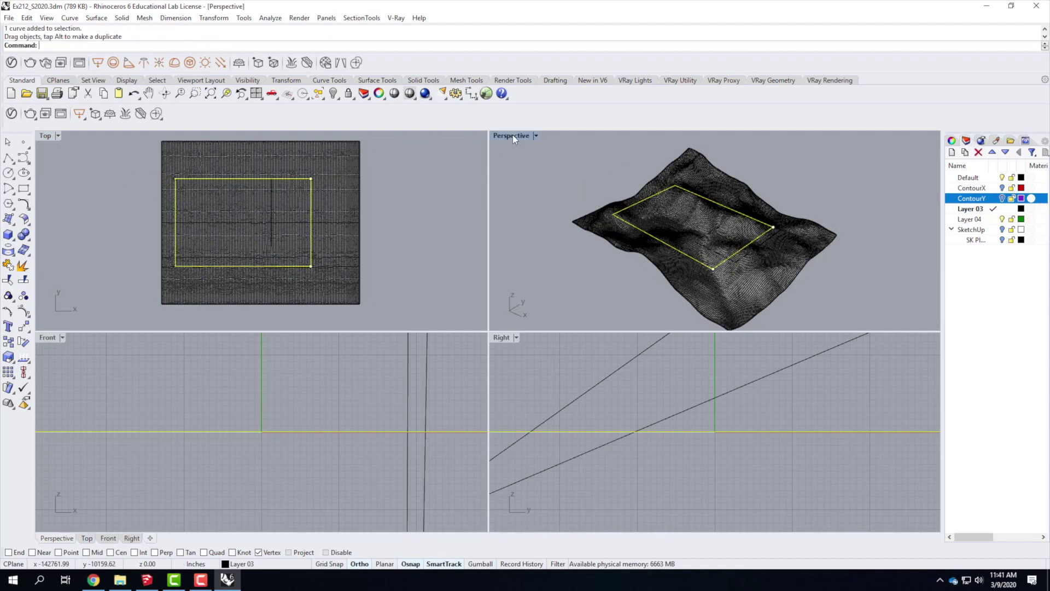
Reposition the larger rectangle in the maximized Perspective viewport and move the smaller one to another area of the terrain
{"action": "double_click", "coordinate": [512, 134]}
{"action": "right_click_drag", "start_coordinate": [643, 282], "coordinate": [564, 330]}
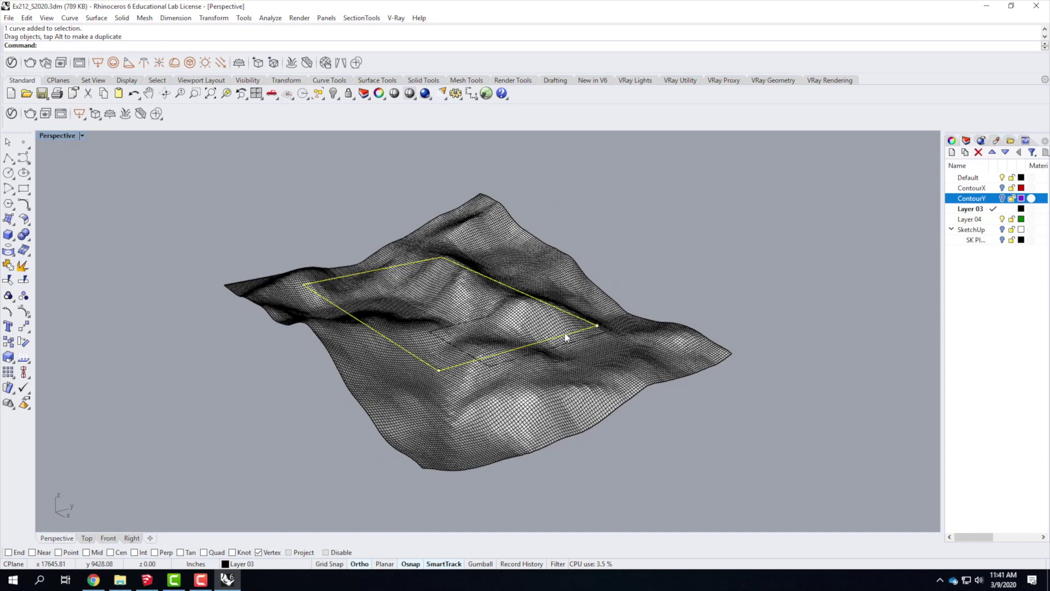
{"action": "left_click_drag", "start_coordinate": [563, 336], "coordinate": [578, 330]}
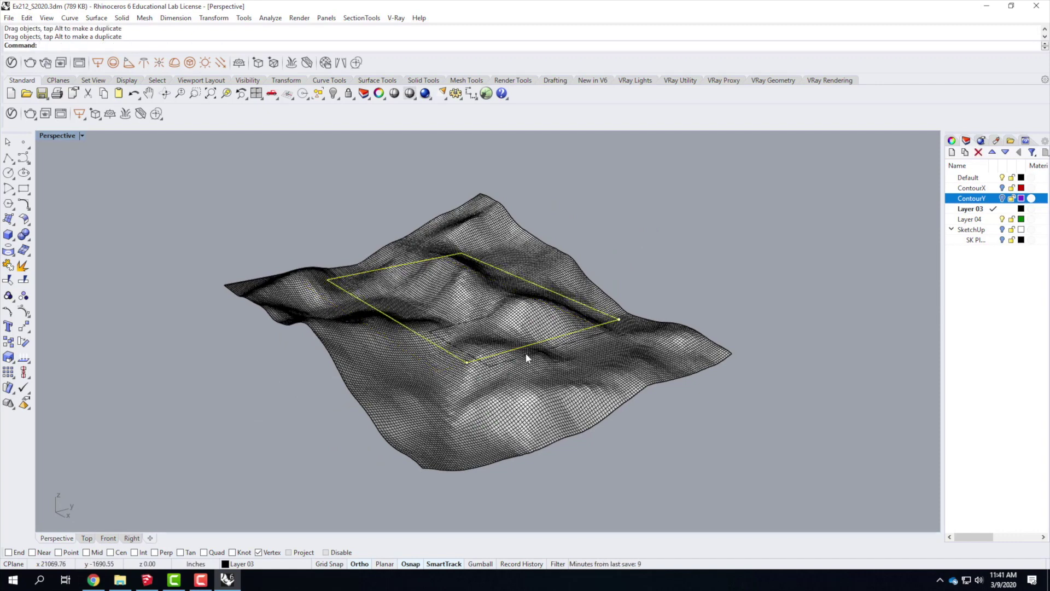
{"action": "left_click", "coordinate": [528, 357]}
{"action": "left_click", "coordinate": [592, 343]}
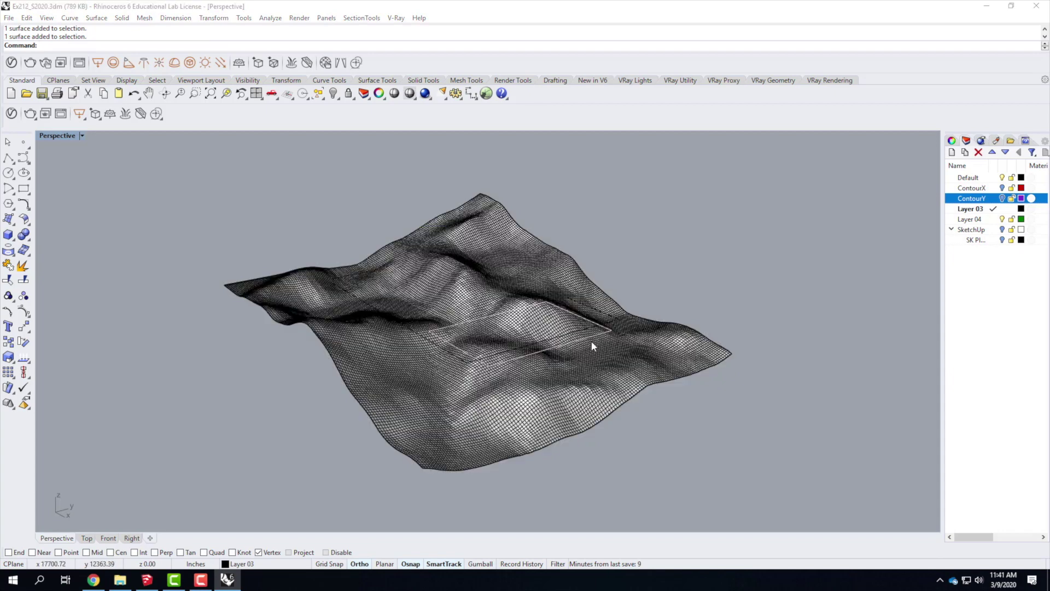
{"action": "left_click", "coordinate": [608, 371]}
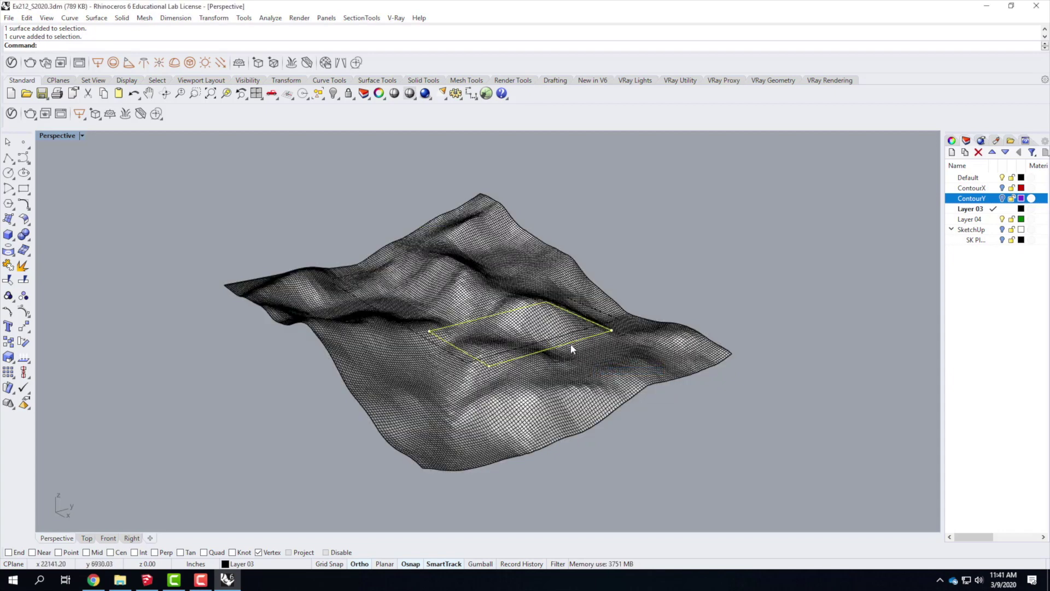
{"action": "left_click_drag", "start_coordinate": [568, 341], "coordinate": [516, 285]}
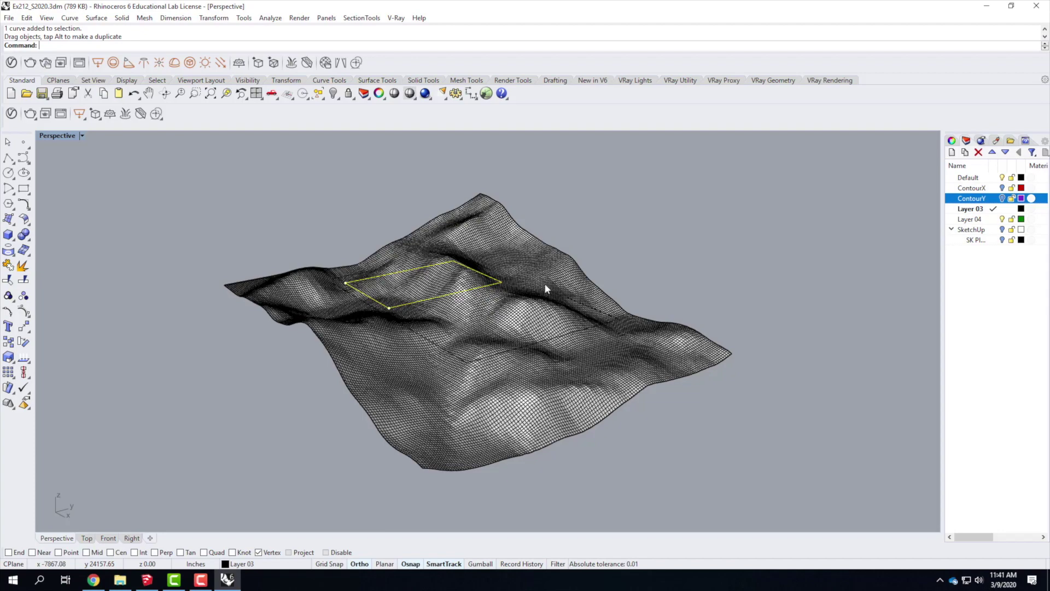
Select the larger rectangle's curve in the Perspective viewport and examine its placement on the terrain from several angles
{"action": "left_click", "coordinate": [601, 215]}
{"action": "right_click_drag", "start_coordinate": [542, 349], "coordinate": [489, 334]}
{"action": "left_click", "coordinate": [515, 440]}
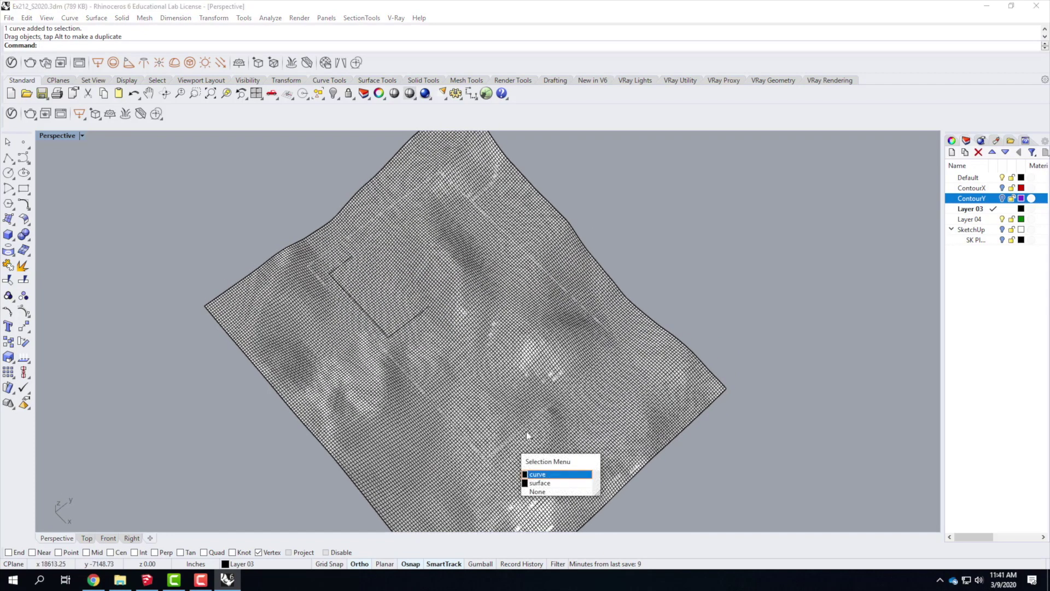
{"action": "left_click", "coordinate": [552, 474]}
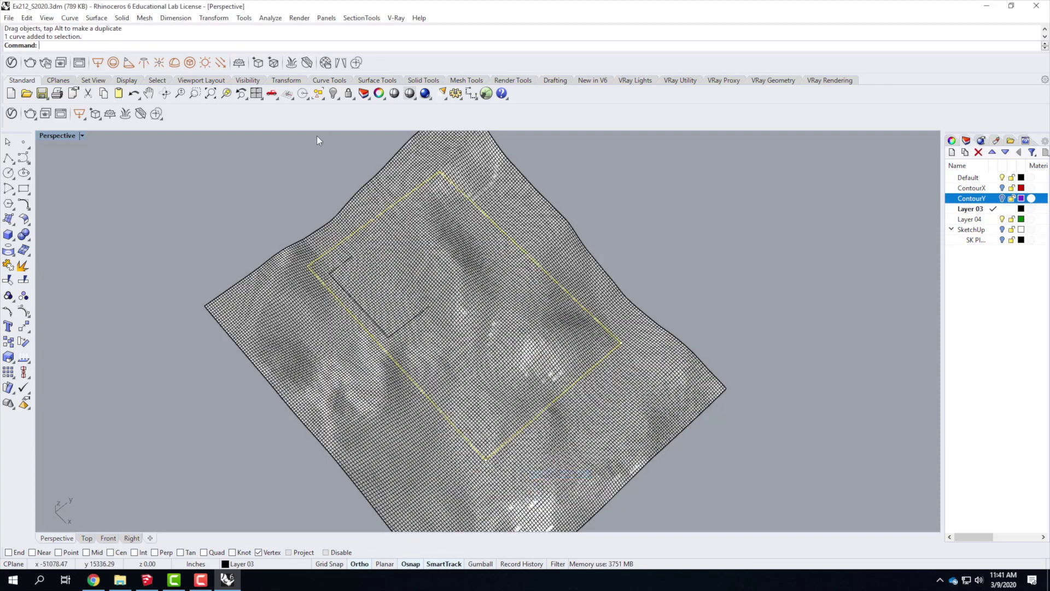
{"action": "right_click_drag", "start_coordinate": [514, 323], "coordinate": [574, 292]}
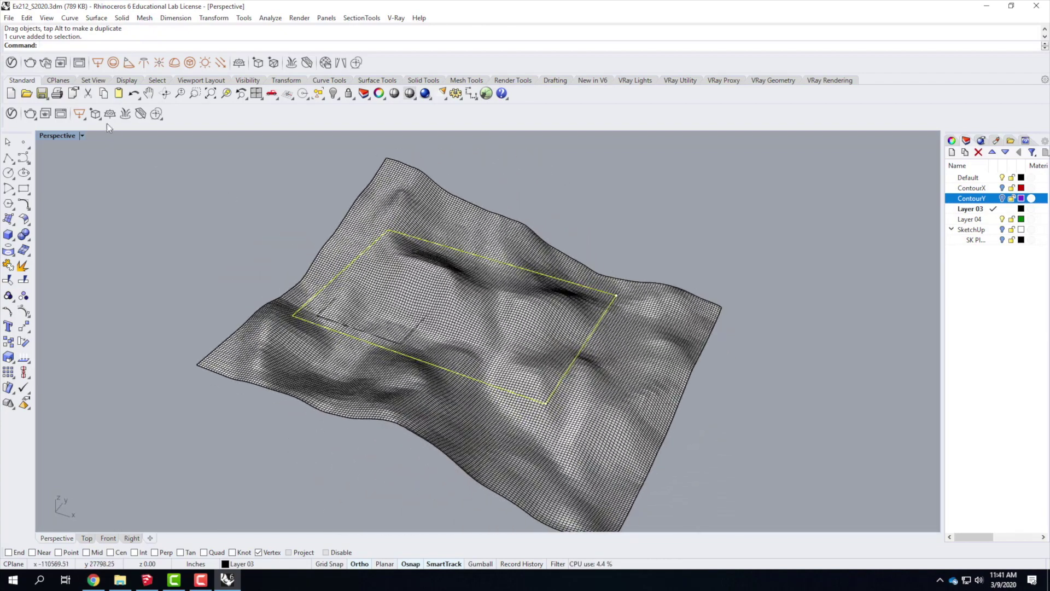
Set the Top viewport to Shaded display and inspect where the two rectangles fall on the terrain
{"action": "double_click", "coordinate": [63, 135]}
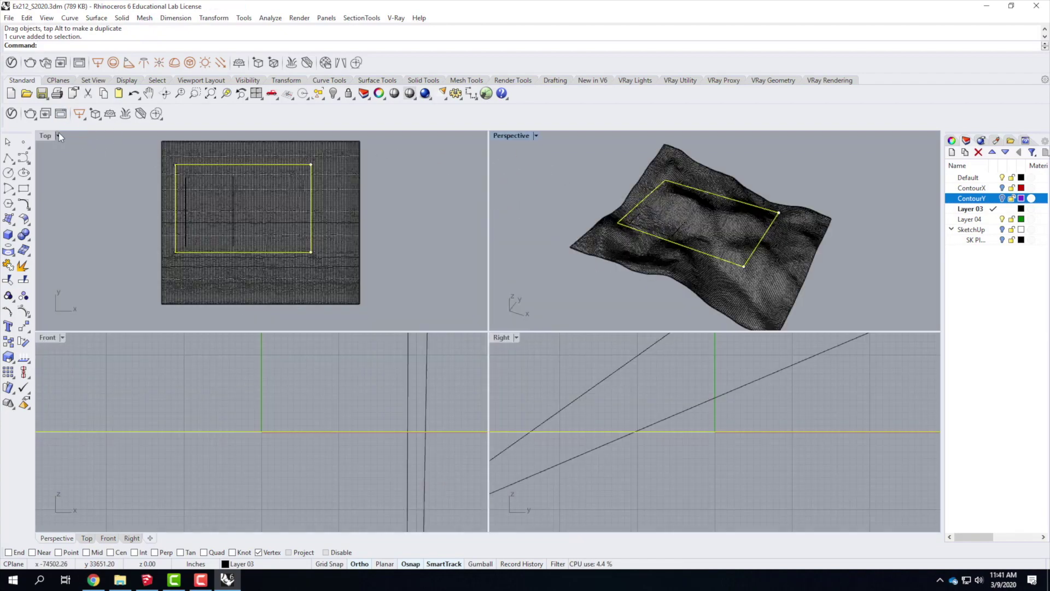
{"action": "left_click", "coordinate": [58, 135]}
{"action": "left_click", "coordinate": [61, 174]}
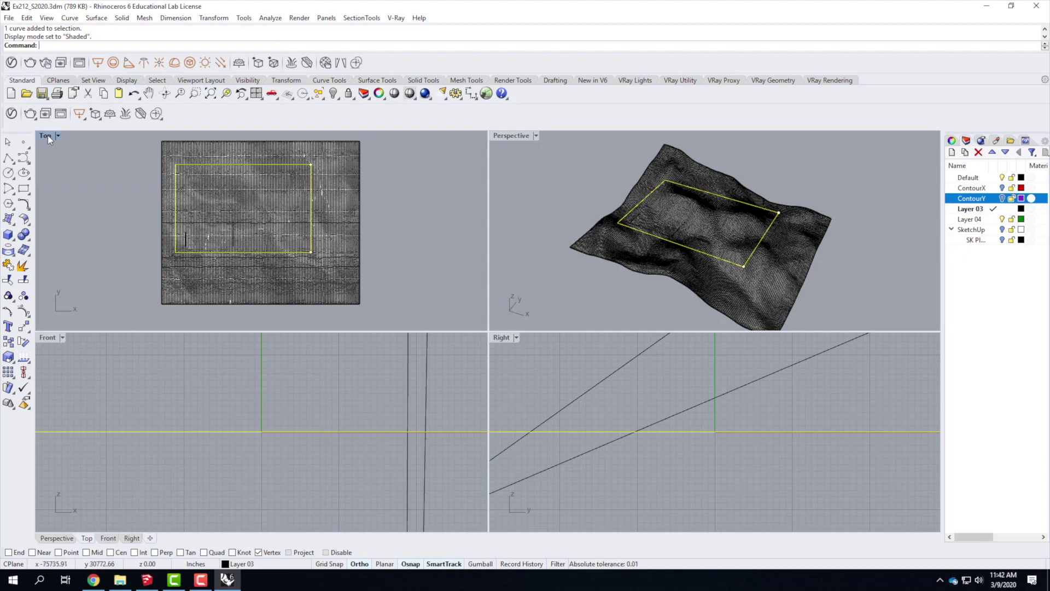
{"action": "double_click", "coordinate": [48, 135]}
{"action": "scroll", "coordinate": [508, 336], "scroll_direction": "up", "scroll_amount": 5}
{"action": "scroll", "coordinate": [509, 336], "scroll_direction": "down", "scroll_amount": 2}
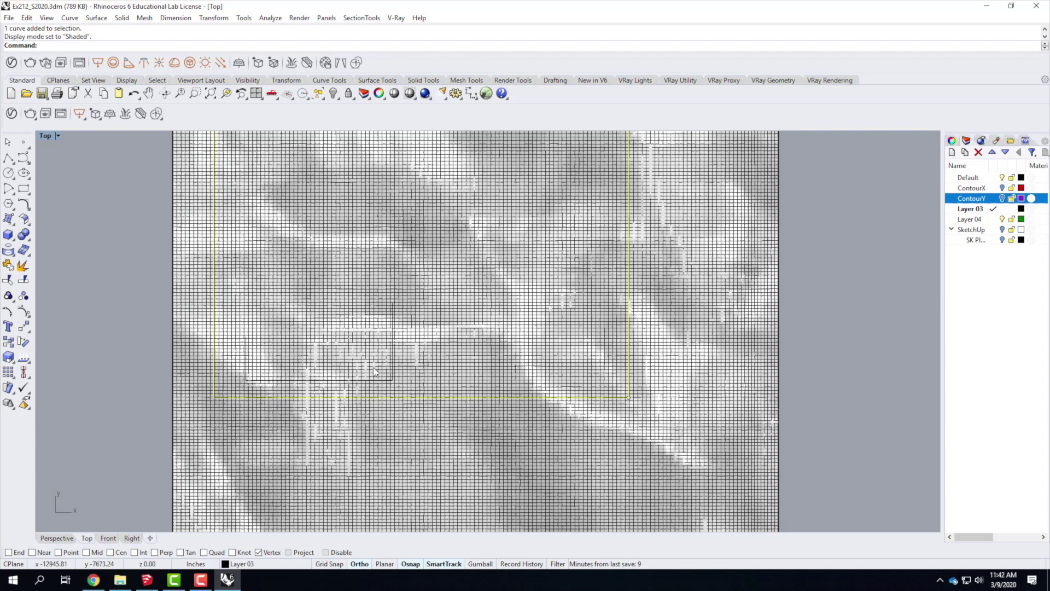
{"action": "scroll", "coordinate": [288, 357], "scroll_direction": "down", "scroll_amount": 3}
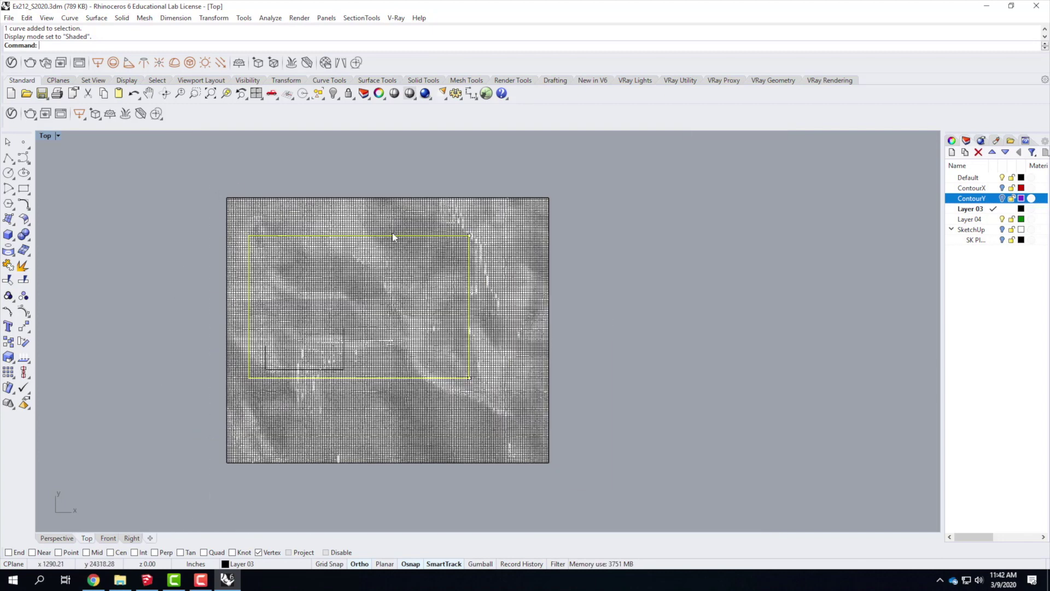
{"action": "double_click", "coordinate": [44, 137]}
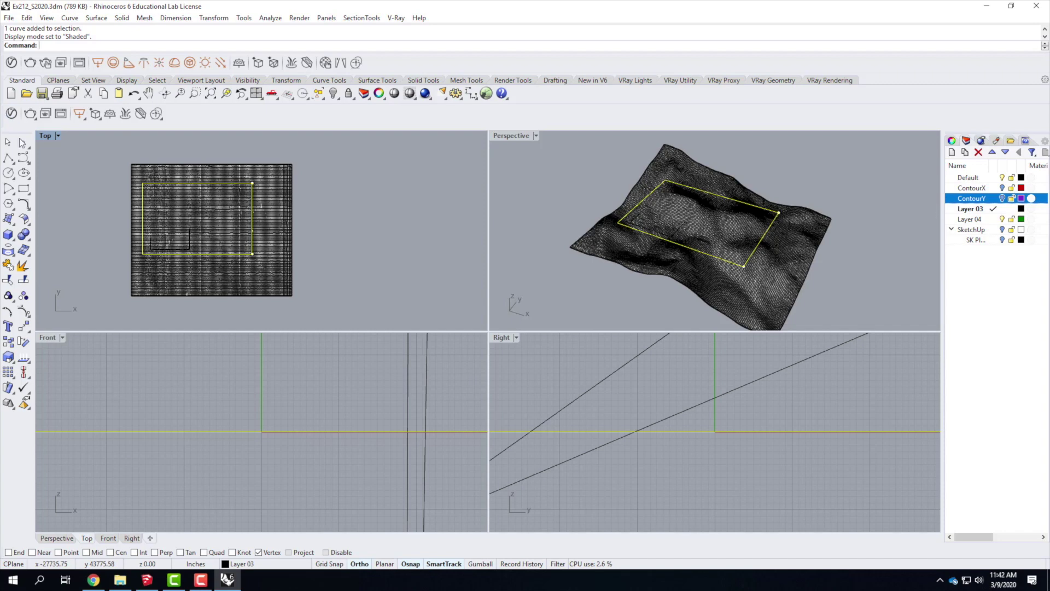
Project the larger rectangle onto the terrain surface along the construction plane's Z direction from the Top viewport
{"action": "left_click", "coordinate": [107, 143]}
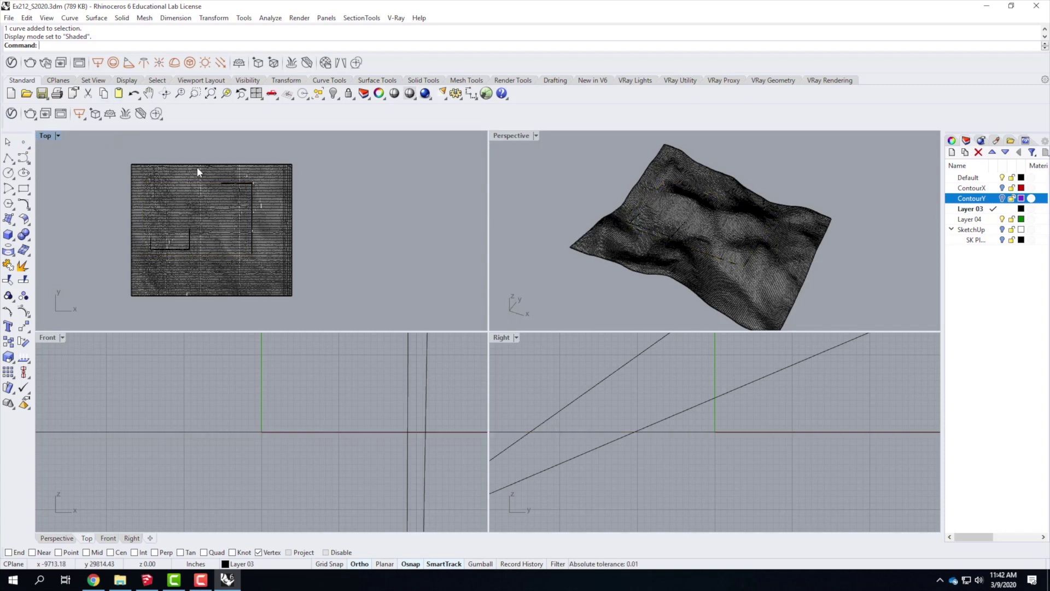
{"action": "left_click", "coordinate": [78, 18]}
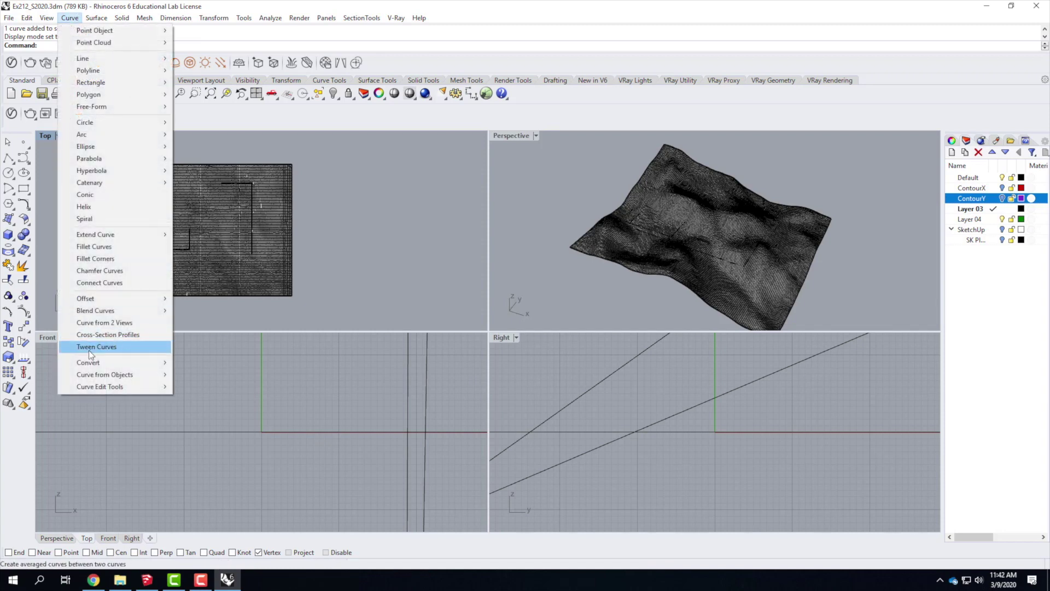
{"action": "mouse_move", "coordinate": [109, 374]}
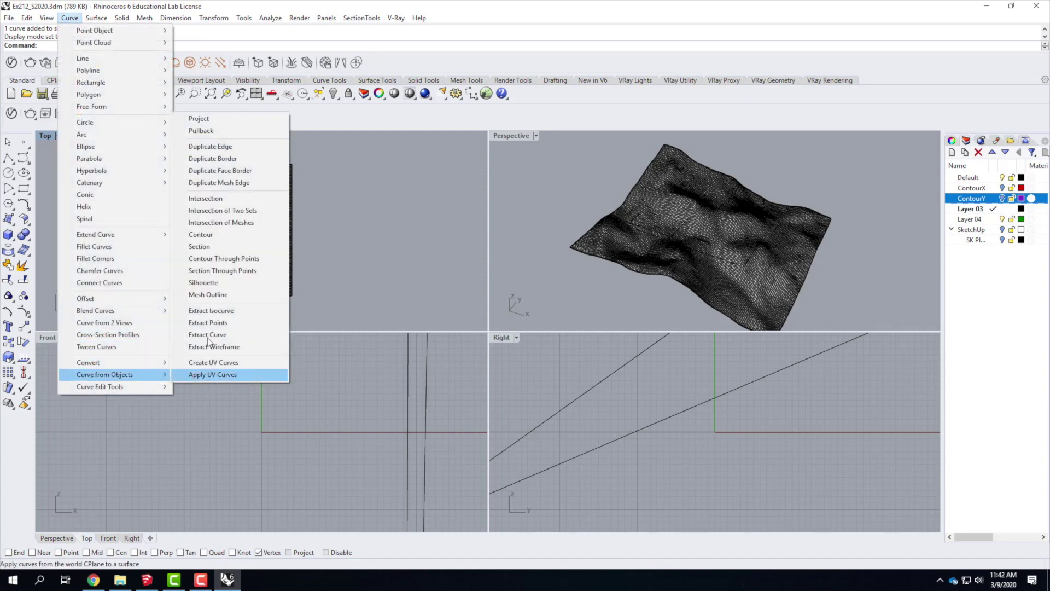
{"action": "left_click", "coordinate": [225, 120]}
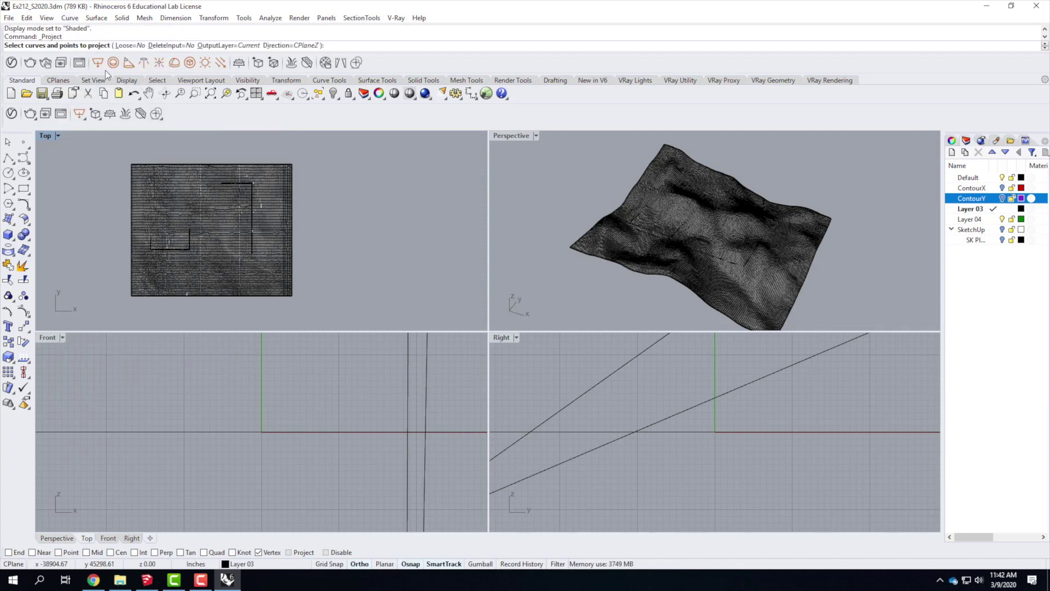
{"action": "left_click", "coordinate": [252, 195]}
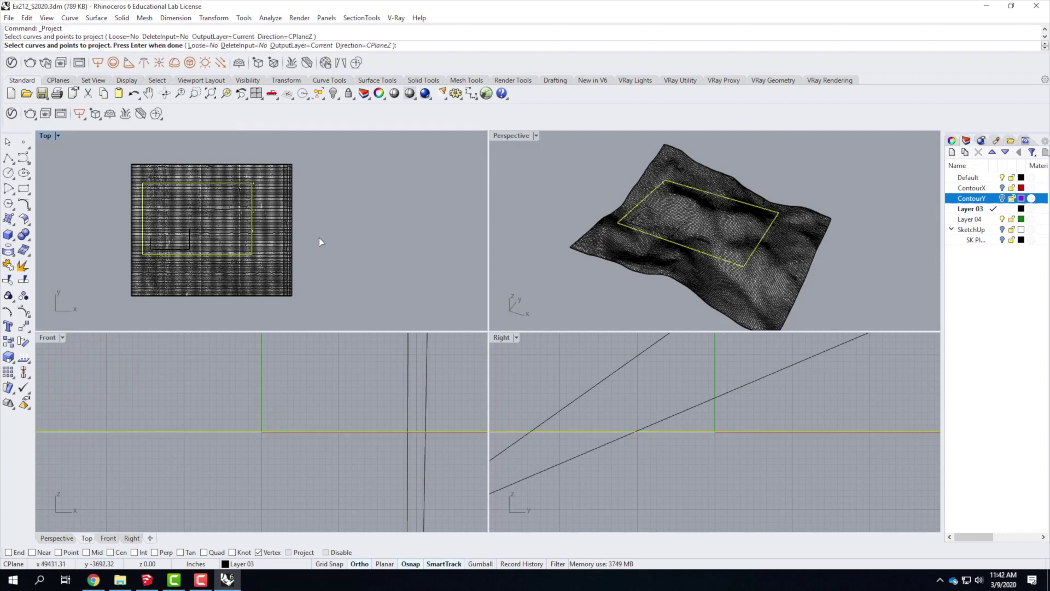
{"action": "key", "text": "Return"}
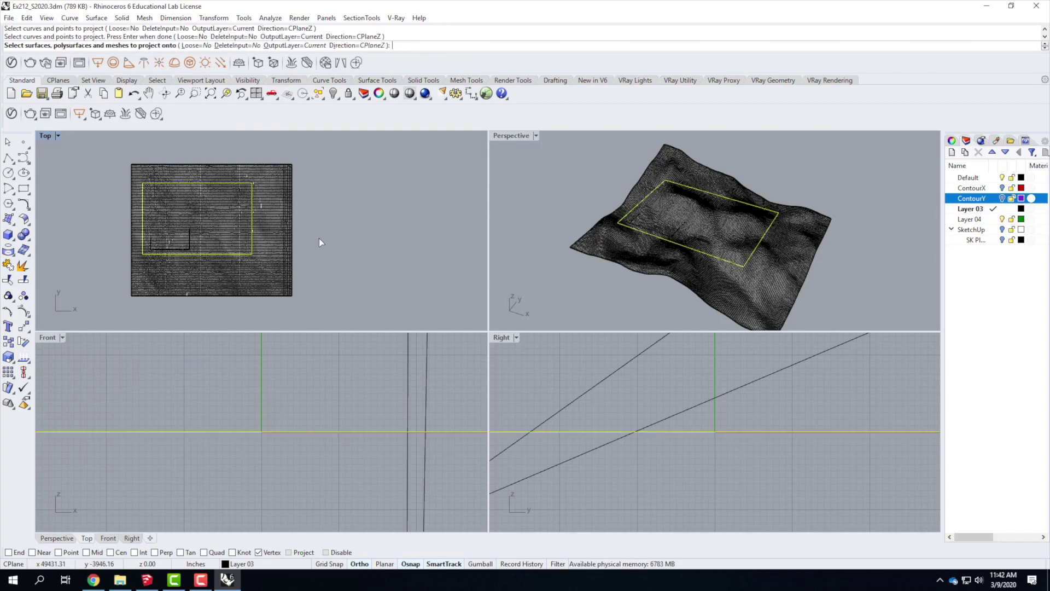
{"action": "left_click", "coordinate": [270, 257]}
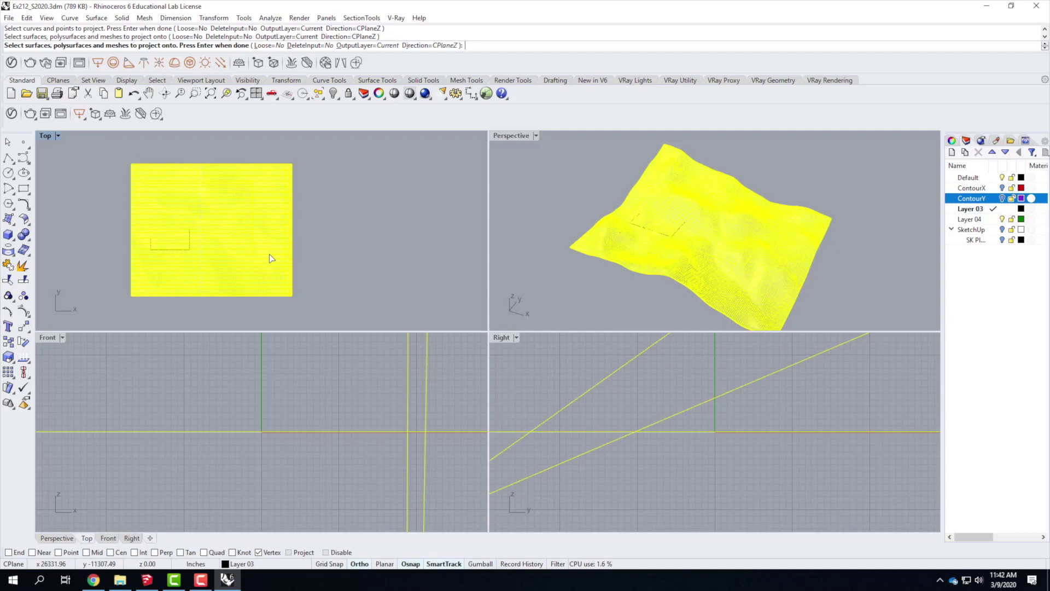
{"action": "key", "text": "Return"}
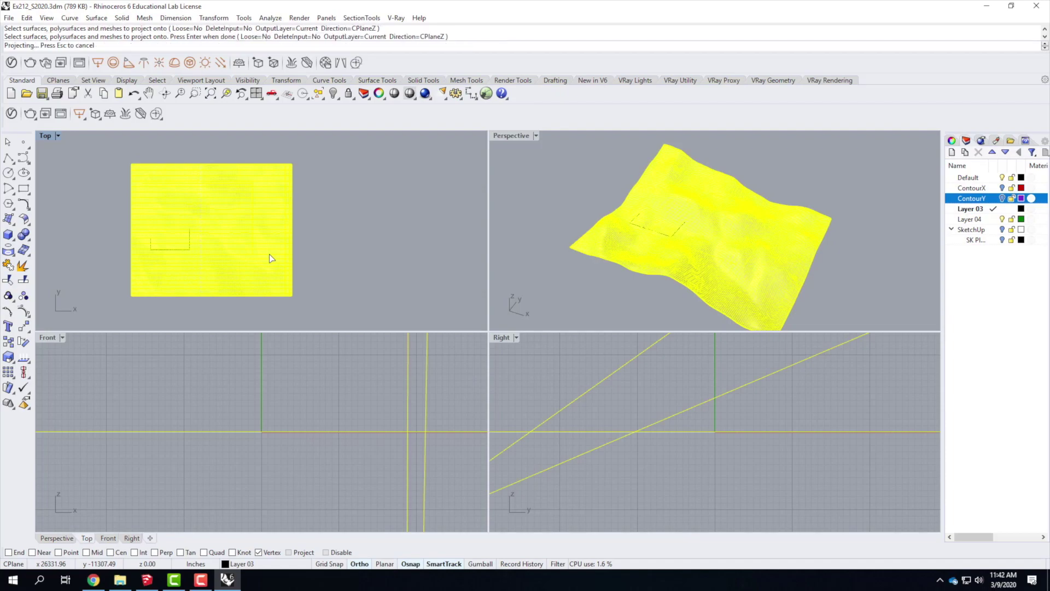
Trim away the terrain surface outside the projected rectangular boundary, working in the maximized Perspective viewport
{"action": "double_click", "coordinate": [519, 136]}
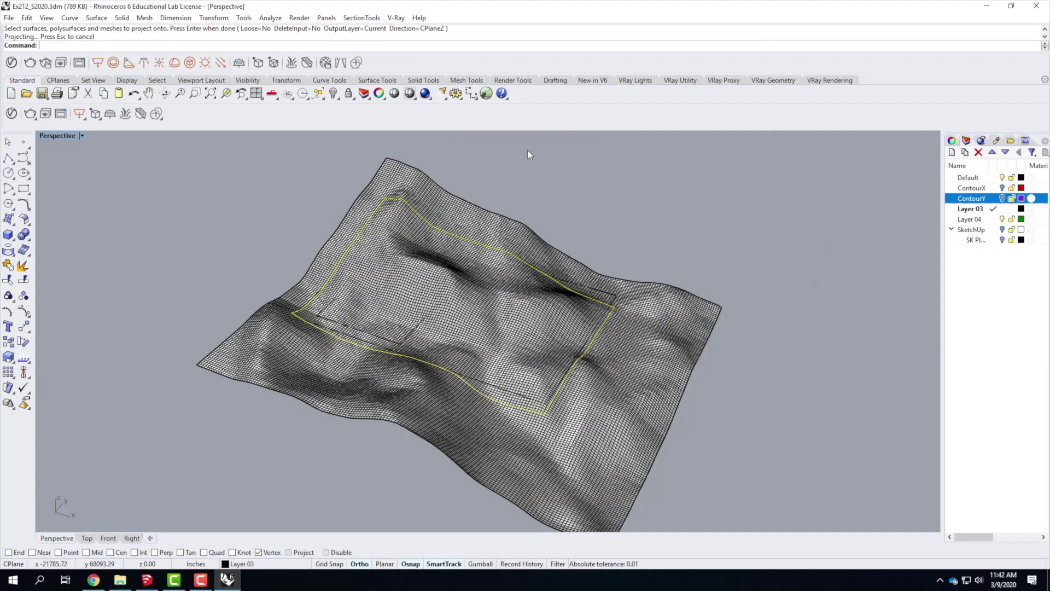
{"action": "scroll", "coordinate": [554, 281], "scroll_direction": "up", "scroll_amount": 6}
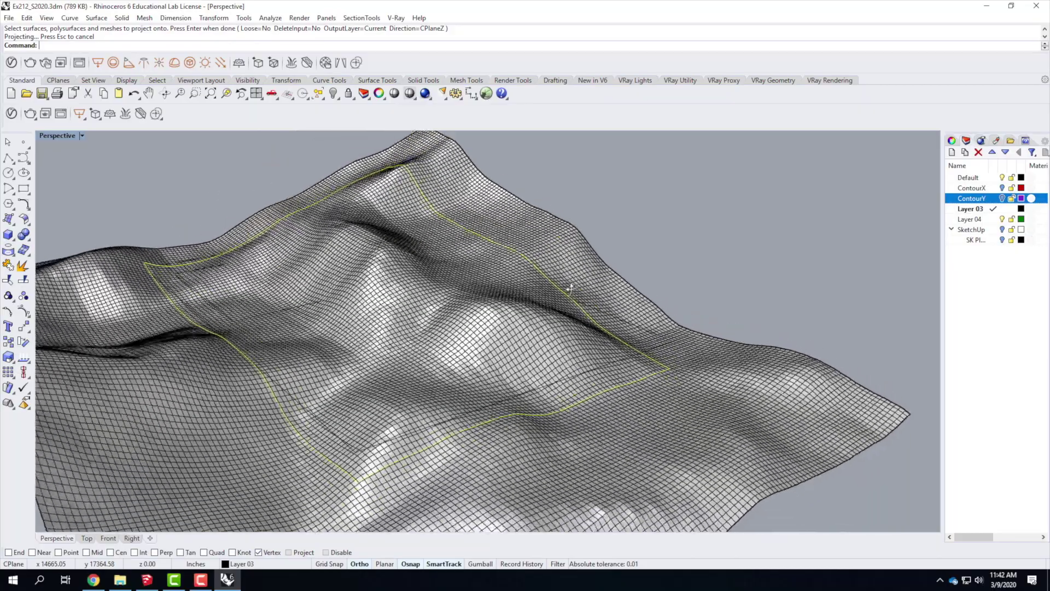
{"action": "right_click_drag", "start_coordinate": [570, 288], "coordinate": [551, 277]}
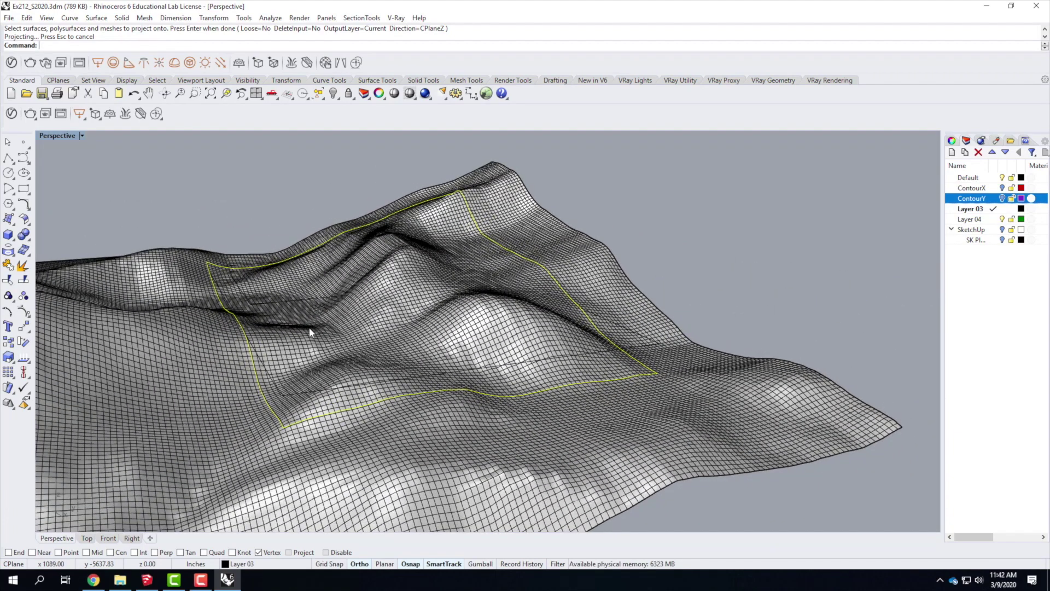
{"action": "type", "text": "Tr"}
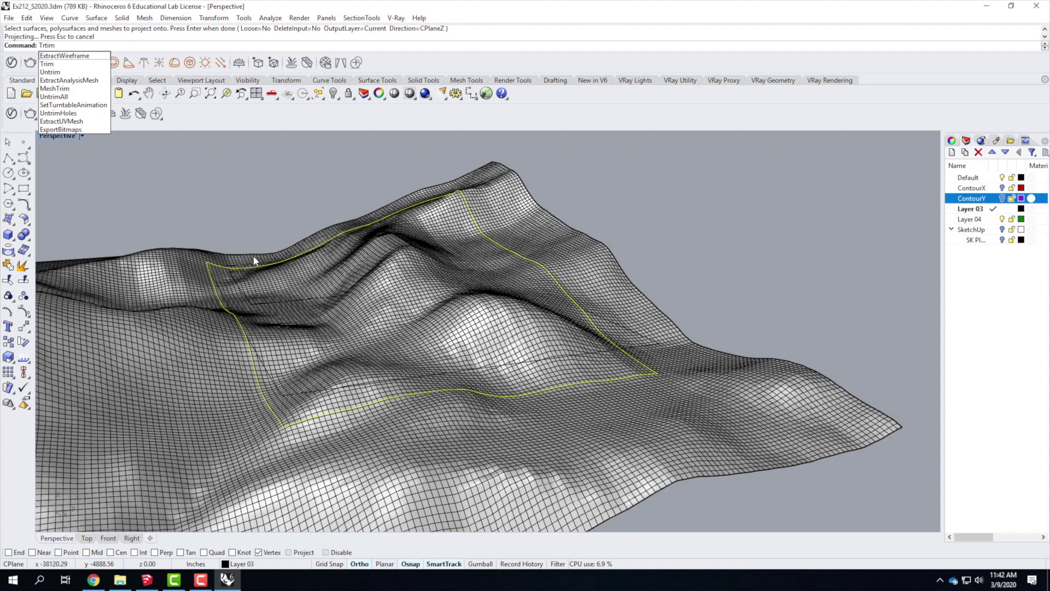
{"action": "type", "text": "im"}
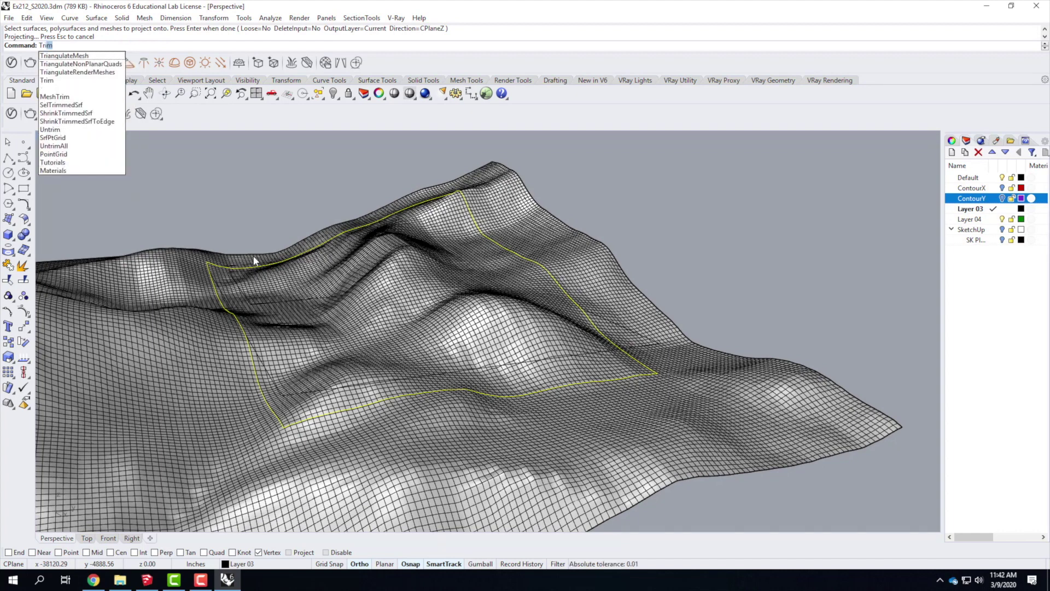
{"action": "key", "text": "Return"}
{"action": "left_click", "coordinate": [193, 351]}
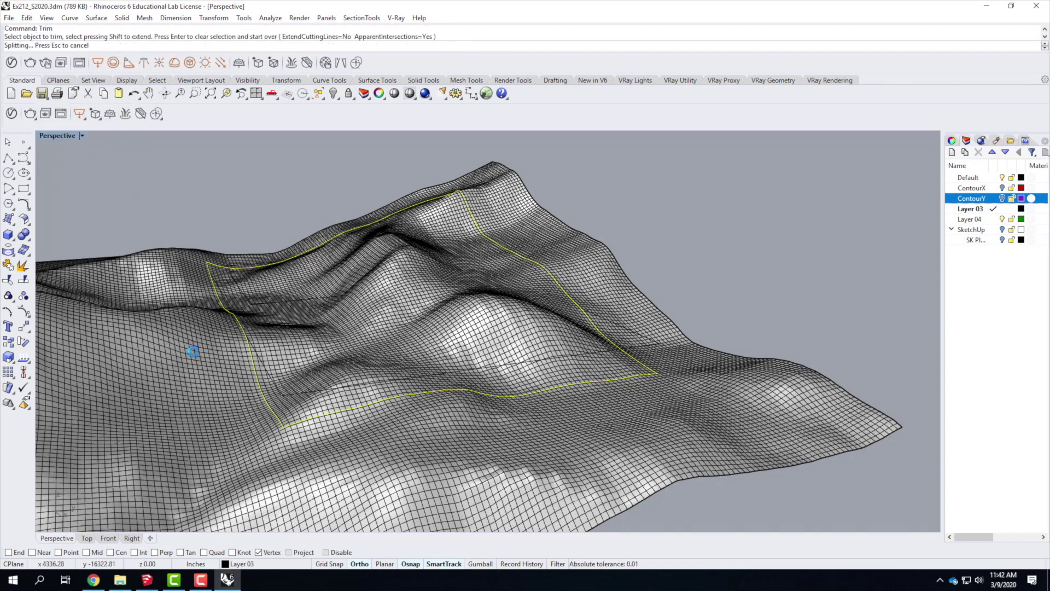
Examine the trimmed terrain from several angles and consult the contour material thicknesses in the browser's topography cheat sheet
{"action": "right_click_drag", "start_coordinate": [187, 355], "coordinate": [437, 376]}
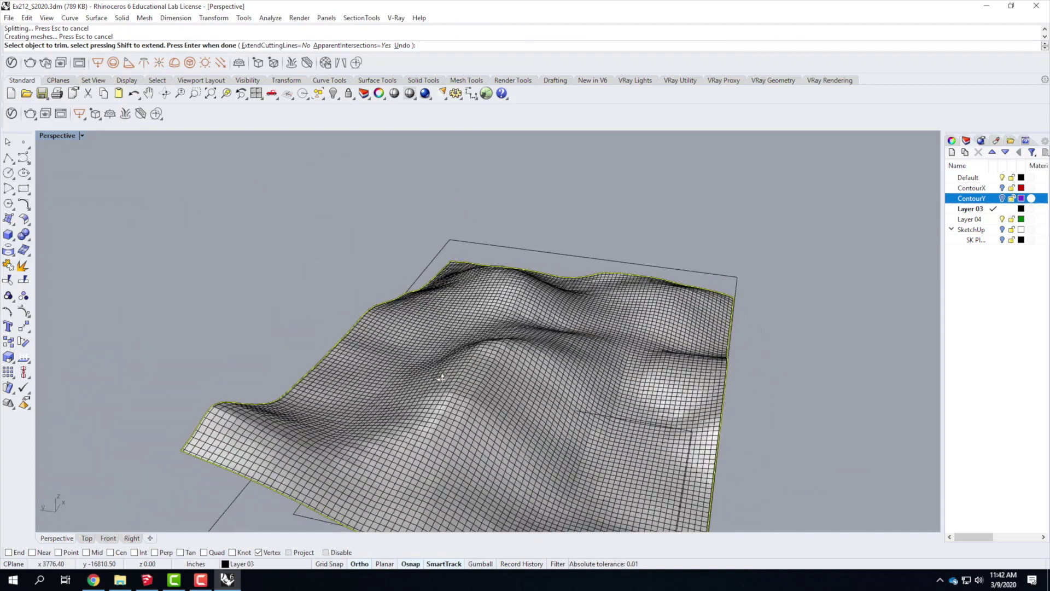
{"action": "scroll", "coordinate": [547, 383], "scroll_direction": "down", "scroll_amount": 5}
{"action": "scroll", "coordinate": [579, 332], "scroll_direction": "up", "scroll_amount": 5}
{"action": "right_click_drag", "start_coordinate": [698, 470], "coordinate": [539, 443]}
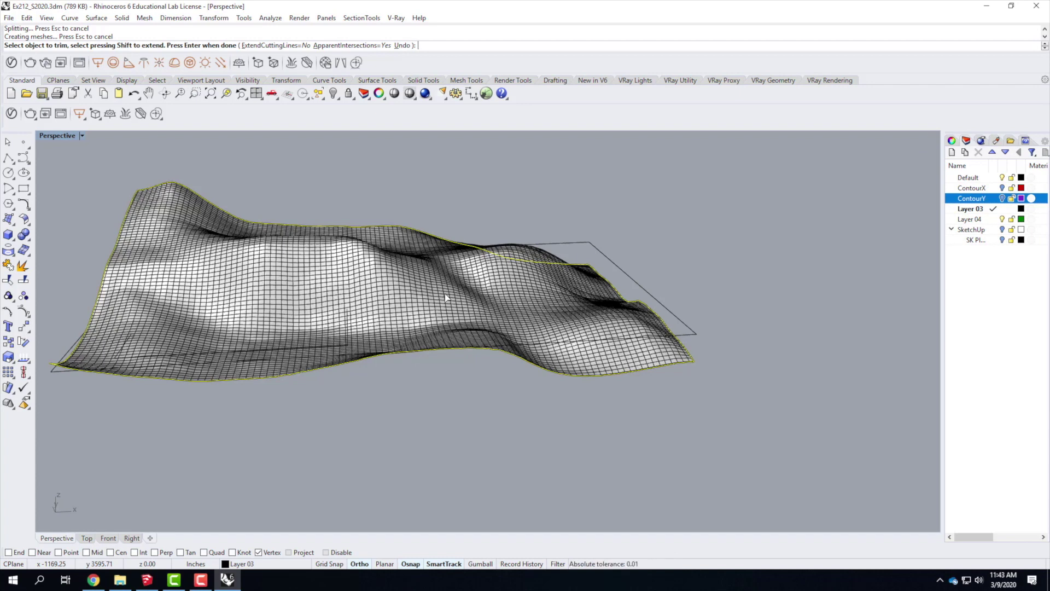
{"action": "right_click_drag", "start_coordinate": [585, 346], "coordinate": [714, 309]}
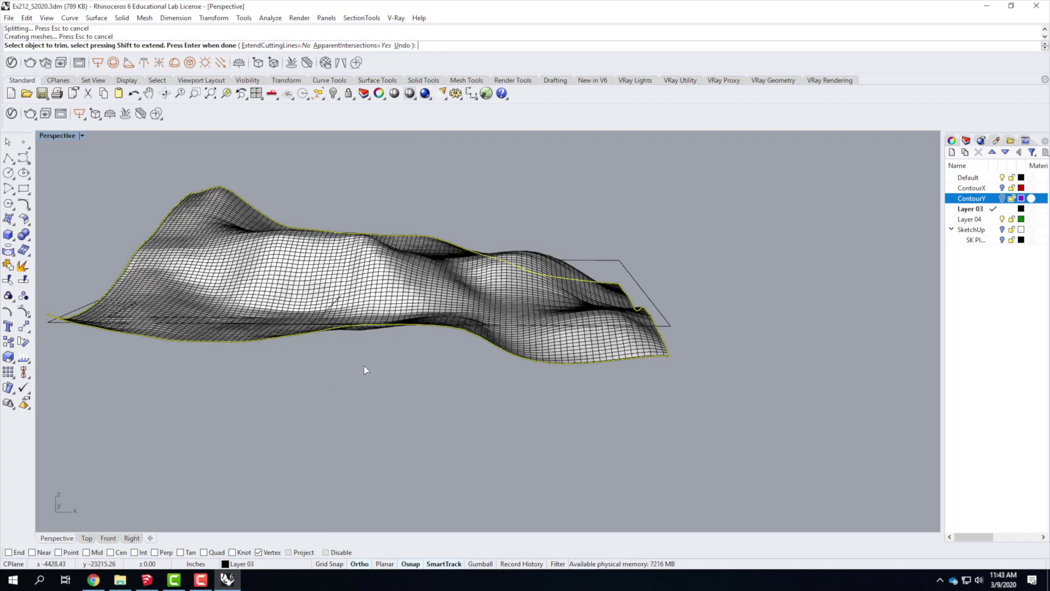
{"action": "left_click", "coordinate": [98, 580]}
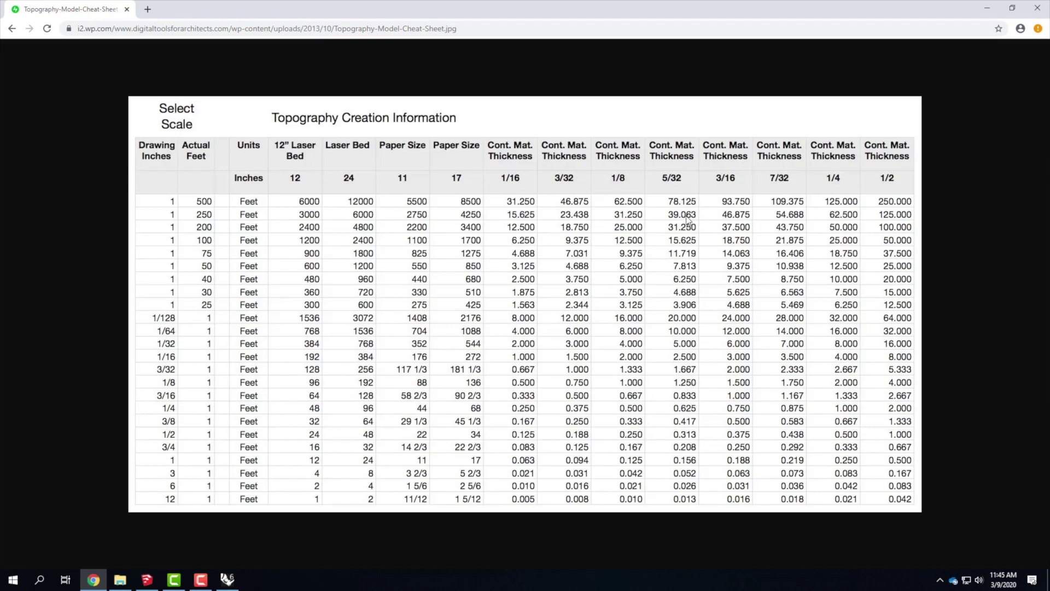
{"action": "left_click", "coordinate": [225, 581]}
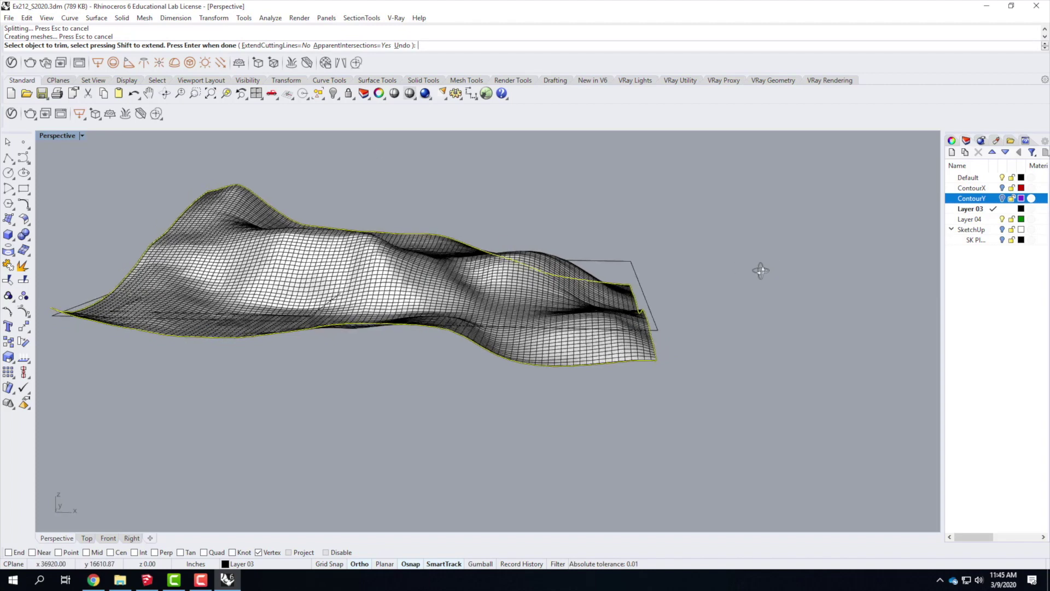
{"action": "right_click_drag", "start_coordinate": [767, 269], "coordinate": [736, 274]}
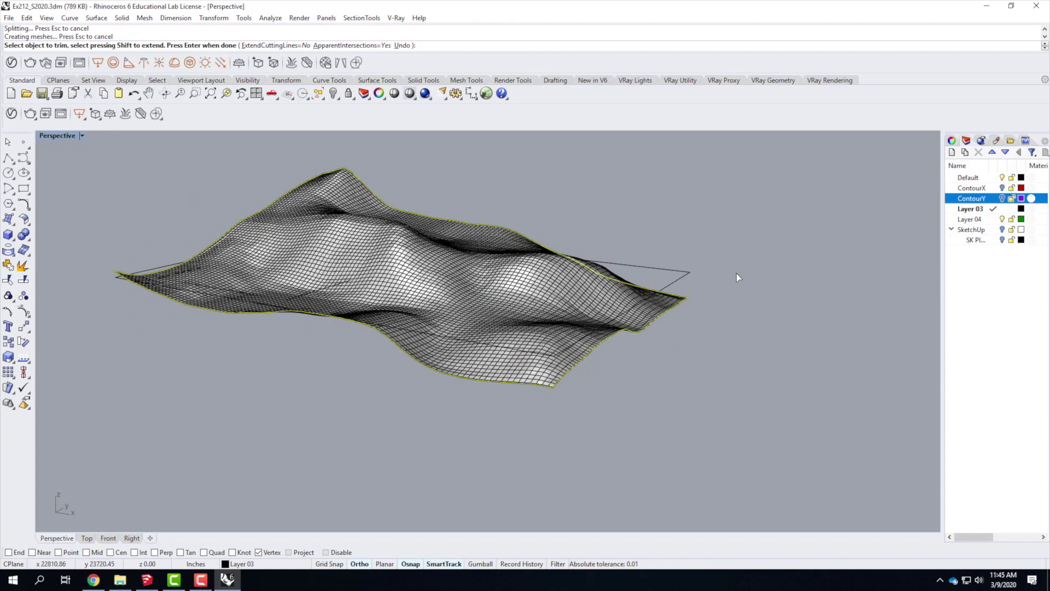
End the trim, create a new layer named Topography and make it the current layer
{"action": "left_click", "coordinate": [953, 155]}
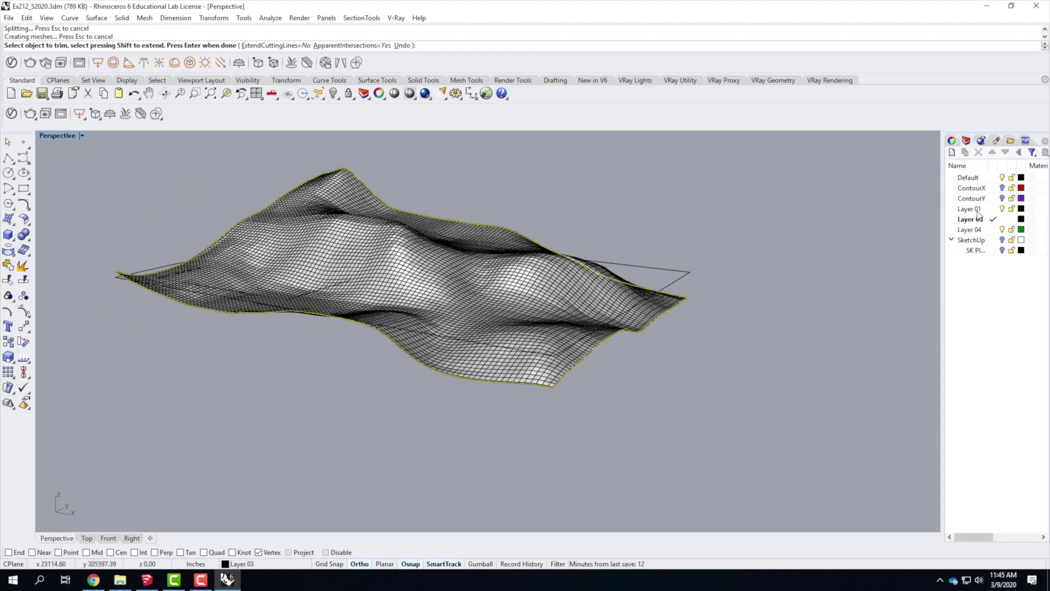
{"action": "double_click", "coordinate": [978, 210]}
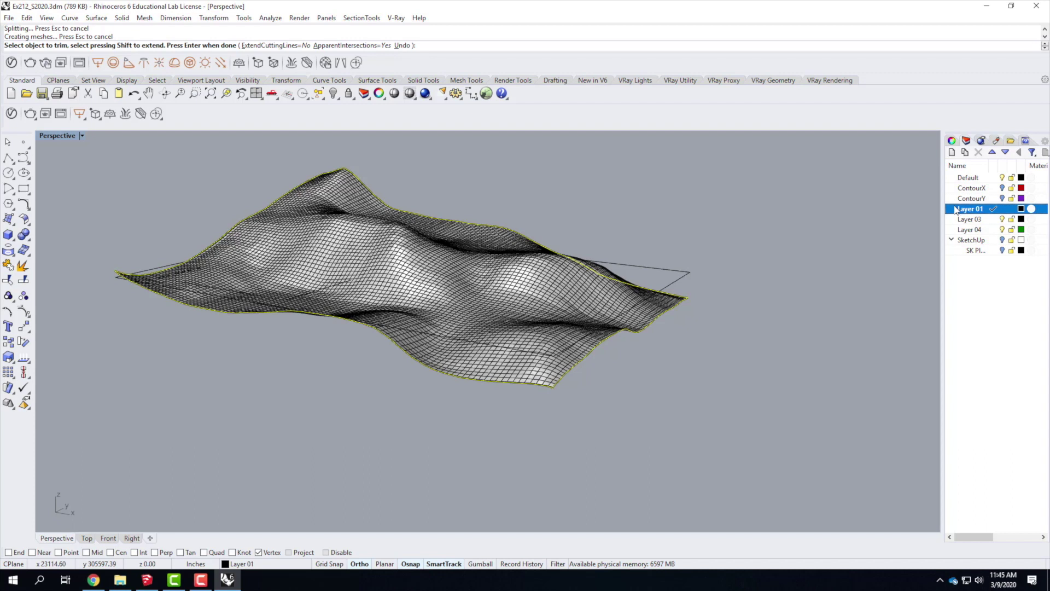
{"action": "key", "text": "Escape"}
{"action": "left_click", "coordinate": [972, 210]}
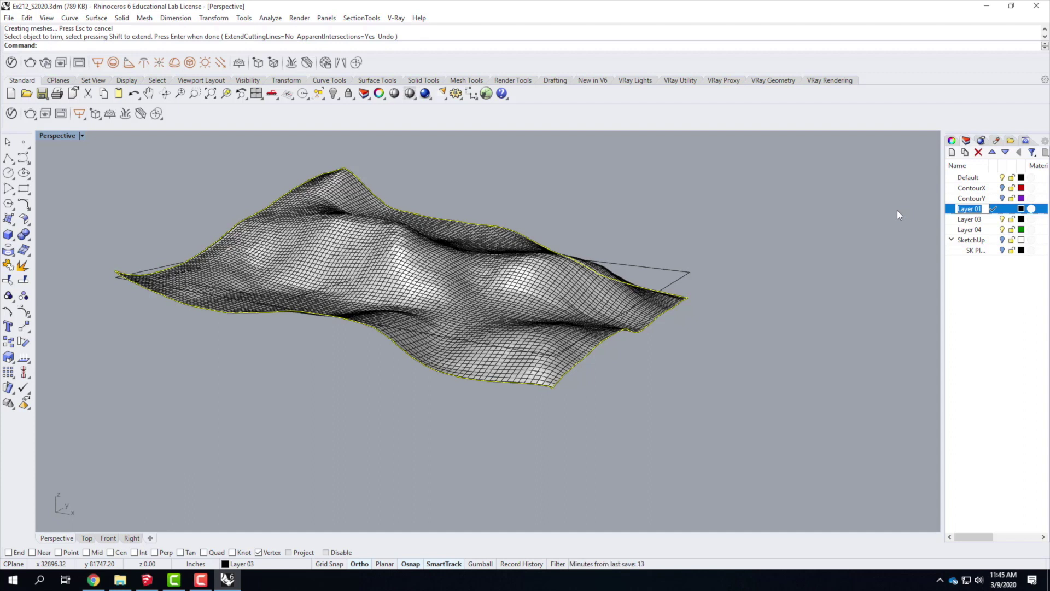
{"action": "type", "text": "Topography"}
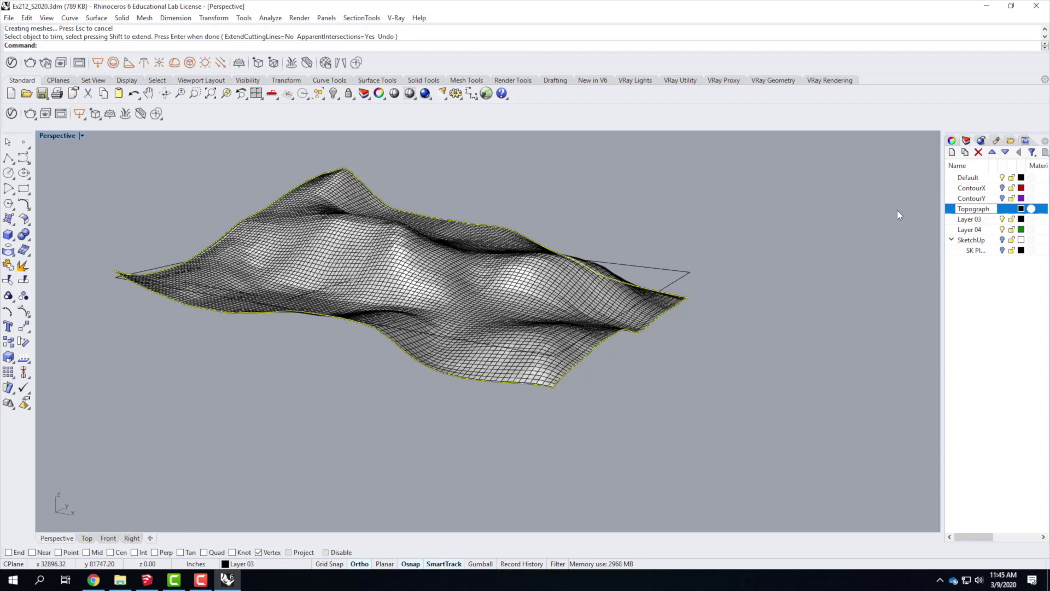
{"action": "key", "text": "Return"}
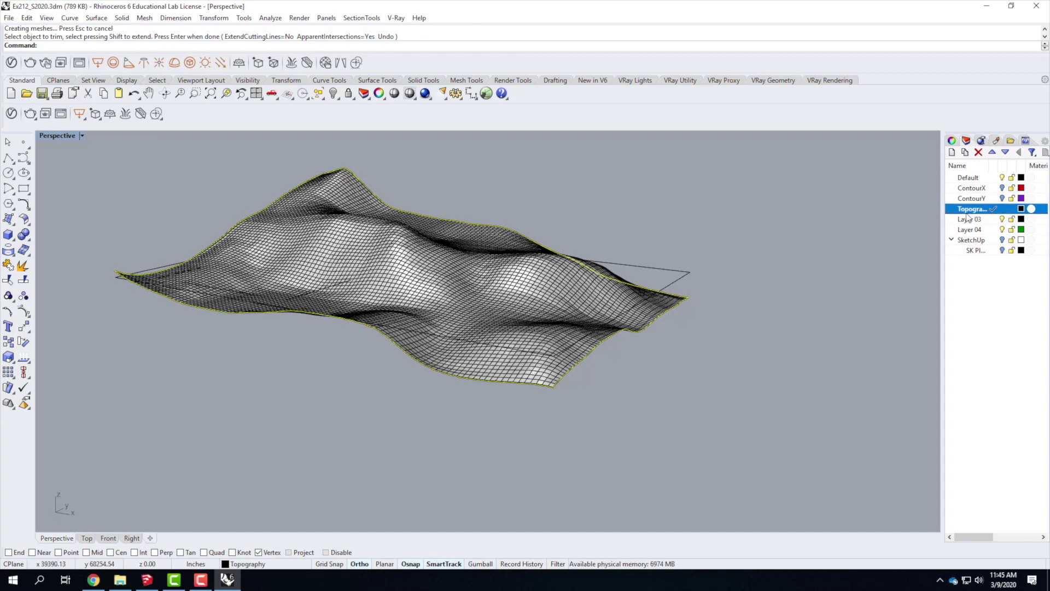
Turn on the End object snap and try to contour the trimmed terrain from its front corner, cancelling the command at the direction
{"action": "left_click", "coordinate": [417, 282]}
{"action": "left_click", "coordinate": [636, 461]}
{"action": "left_click", "coordinate": [71, 18]}
{"action": "mouse_move", "coordinate": [150, 378]}
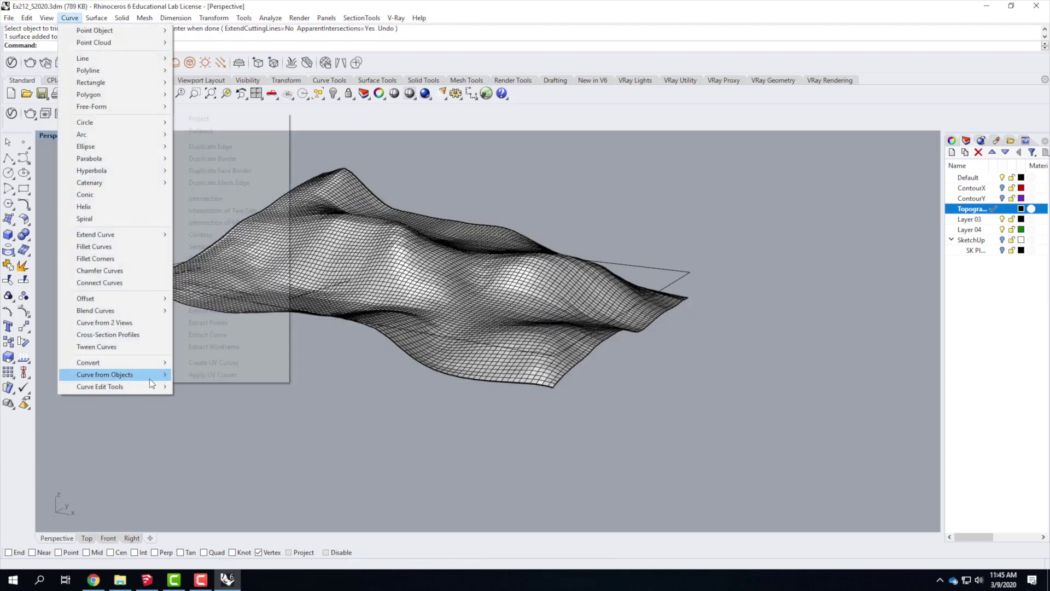
{"action": "left_click", "coordinate": [222, 232]}
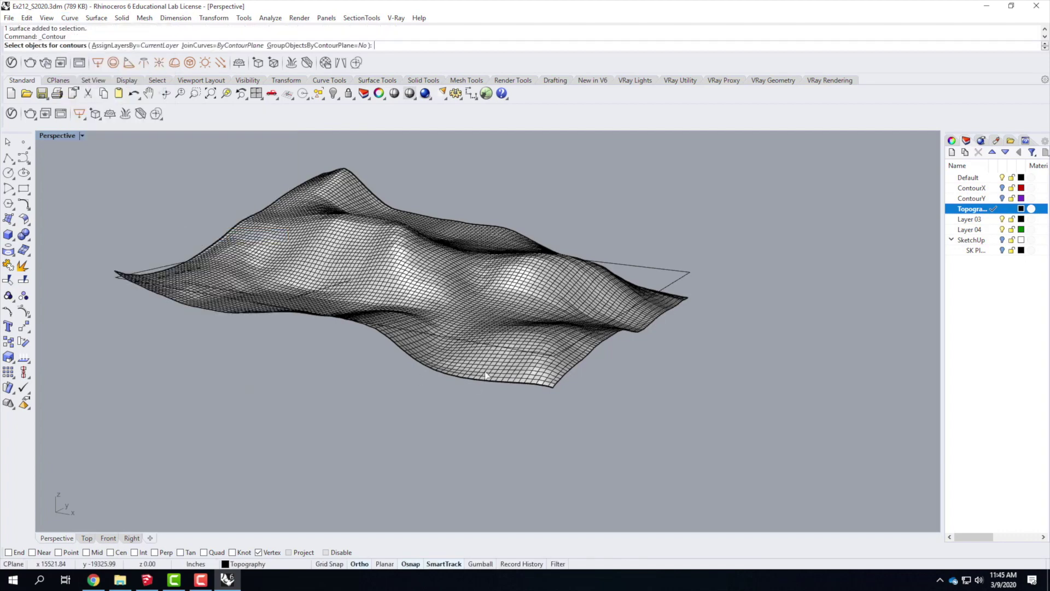
{"action": "left_click", "coordinate": [453, 296]}
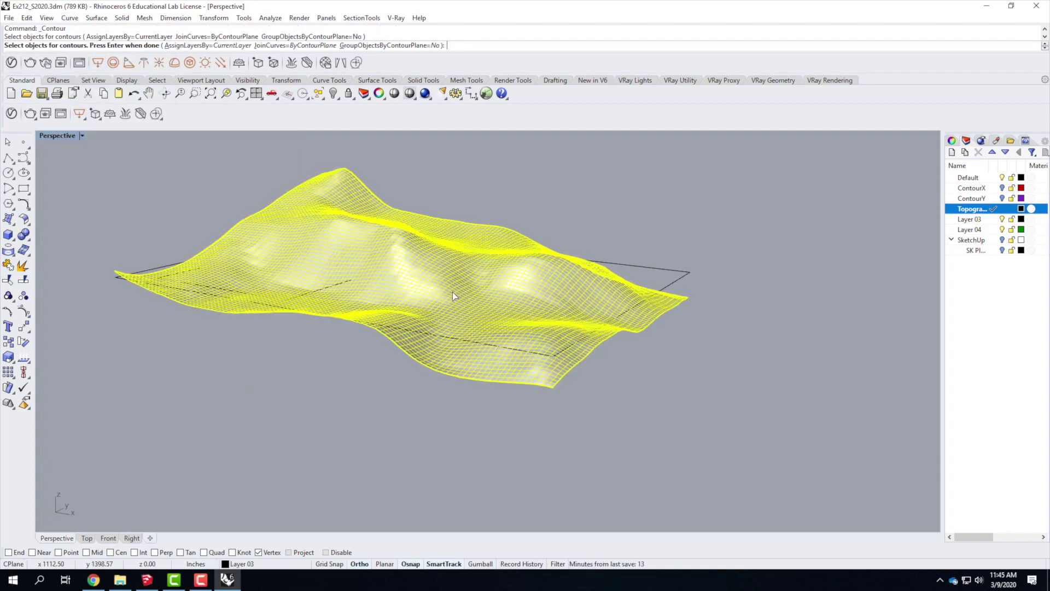
{"action": "key", "text": "Return"}
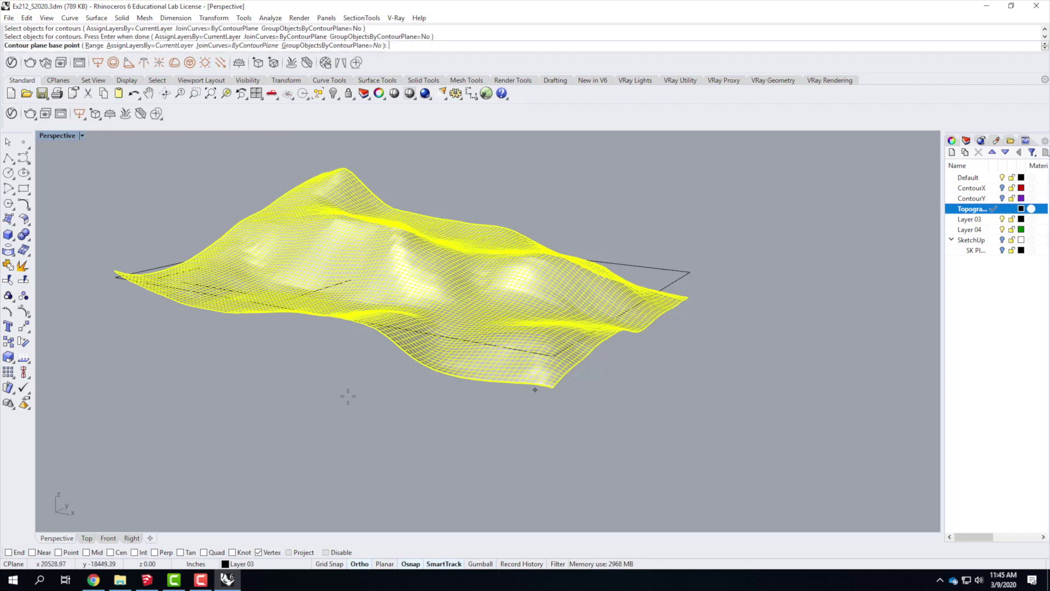
{"action": "left_click", "coordinate": [8, 552]}
{"action": "left_click", "coordinate": [553, 387]}
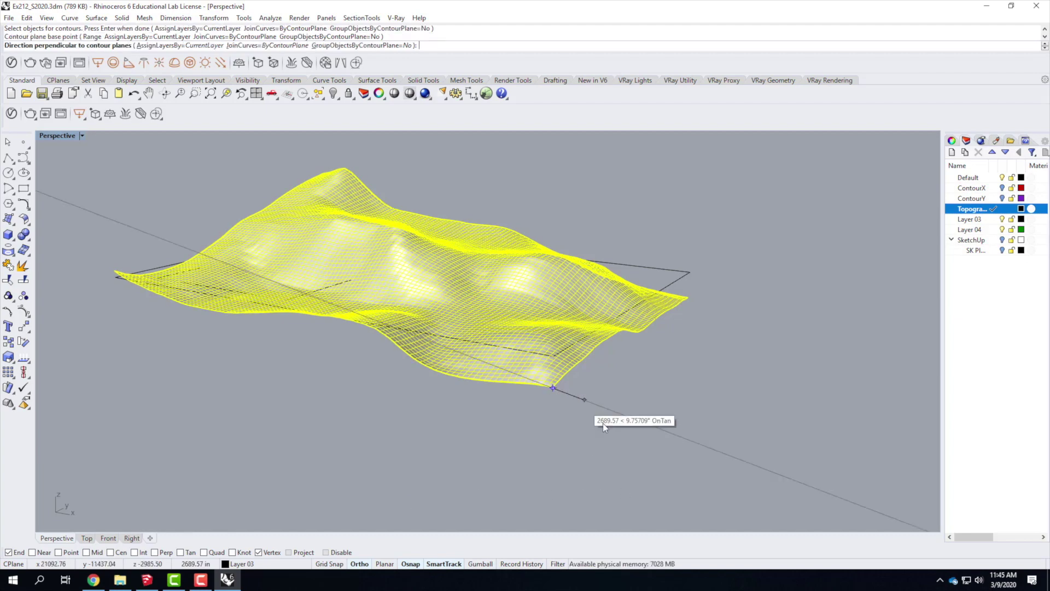
{"action": "key", "text": "Escape"}
Start contouring the trimmed terrain with its front corner as base point and a vertical direction picked in the Front viewport
{"action": "key", "text": "Return"}
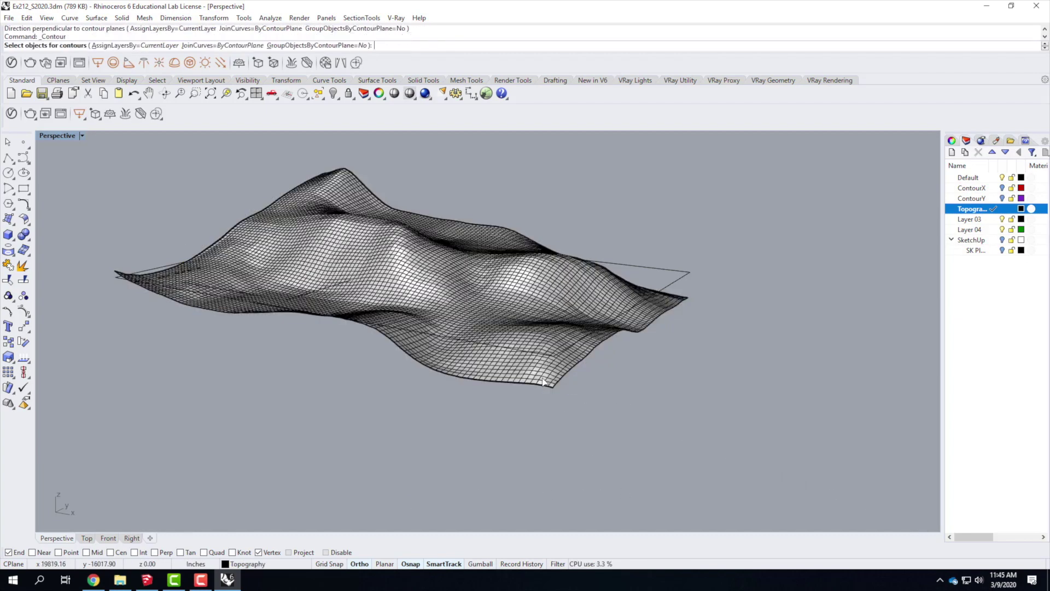
{"action": "left_click", "coordinate": [543, 382]}
{"action": "key", "text": "Return"}
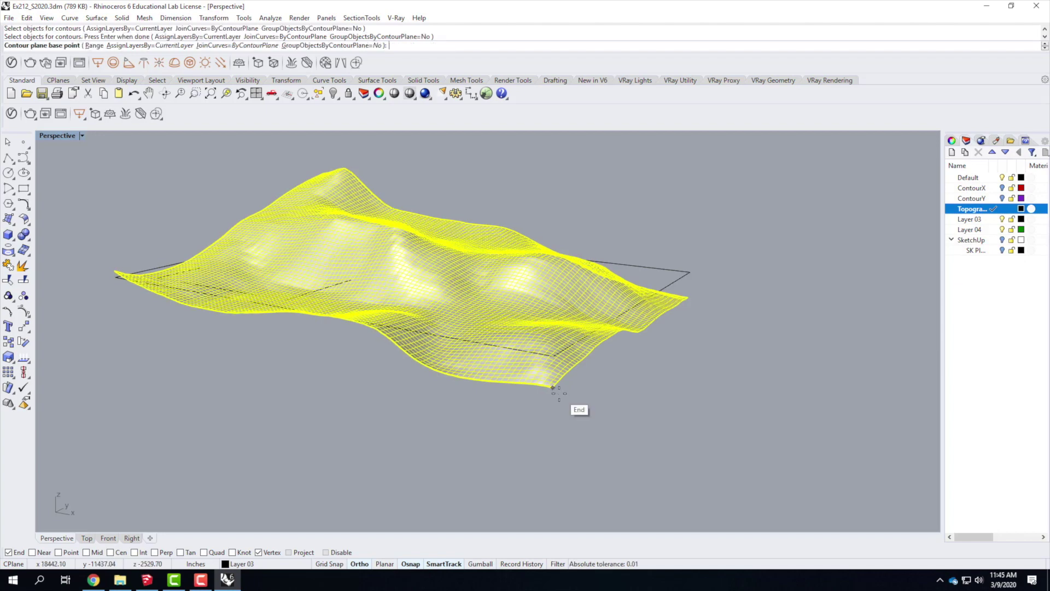
{"action": "left_click", "coordinate": [553, 387]}
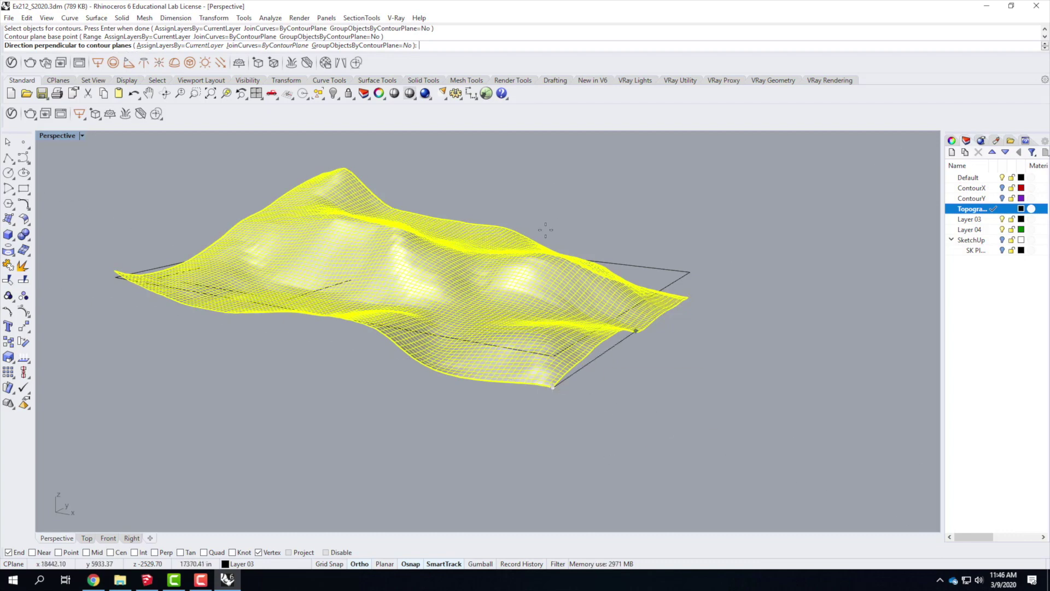
{"action": "double_click", "coordinate": [55, 135]}
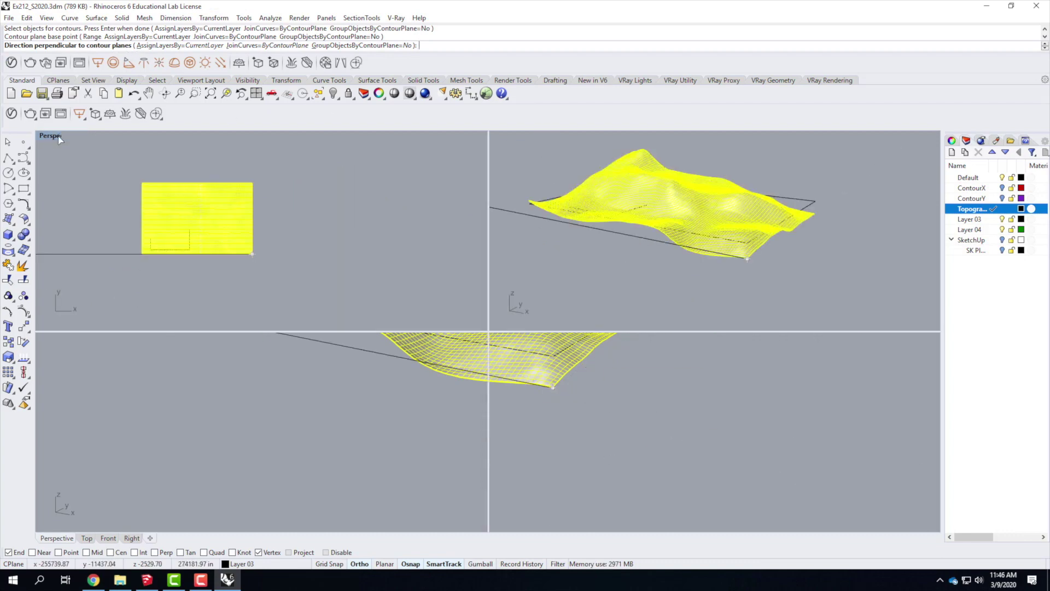
{"action": "scroll", "coordinate": [336, 430], "scroll_direction": "down", "scroll_amount": 20}
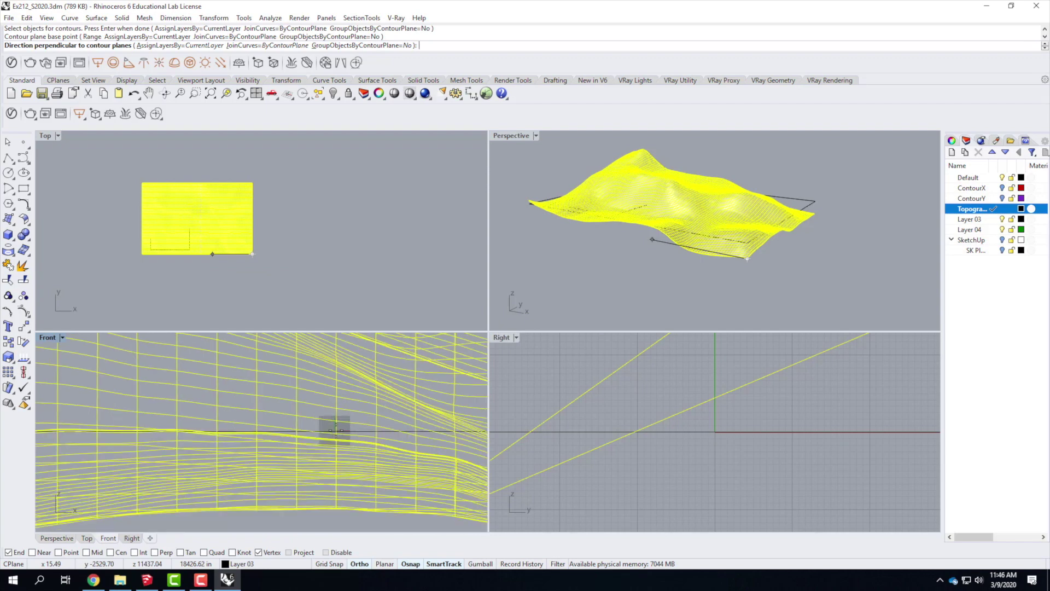
{"action": "scroll", "coordinate": [336, 430], "scroll_direction": "down", "scroll_amount": 5}
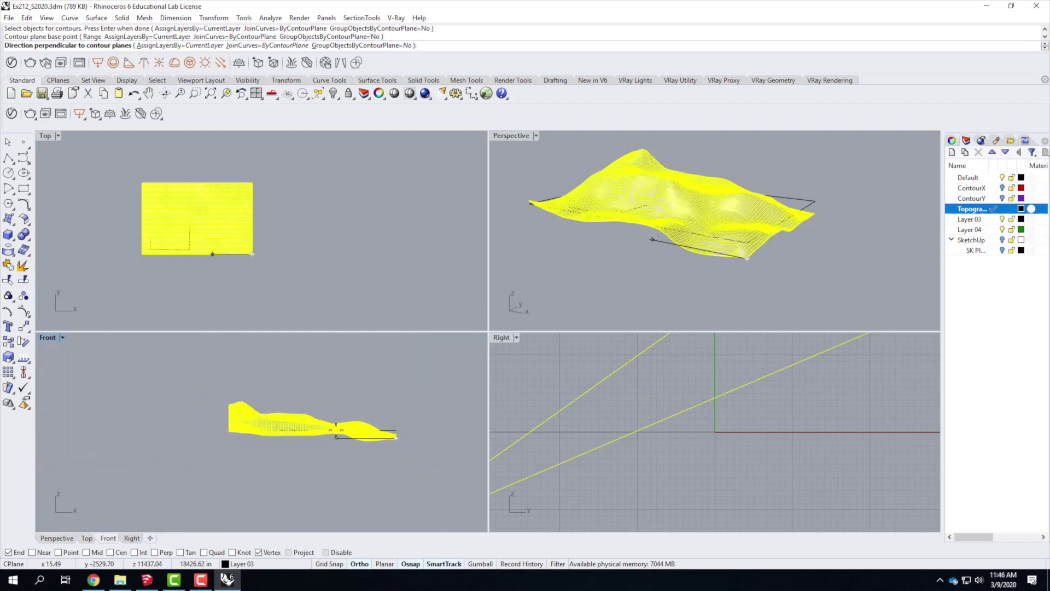
{"action": "left_click", "coordinate": [448, 377]}
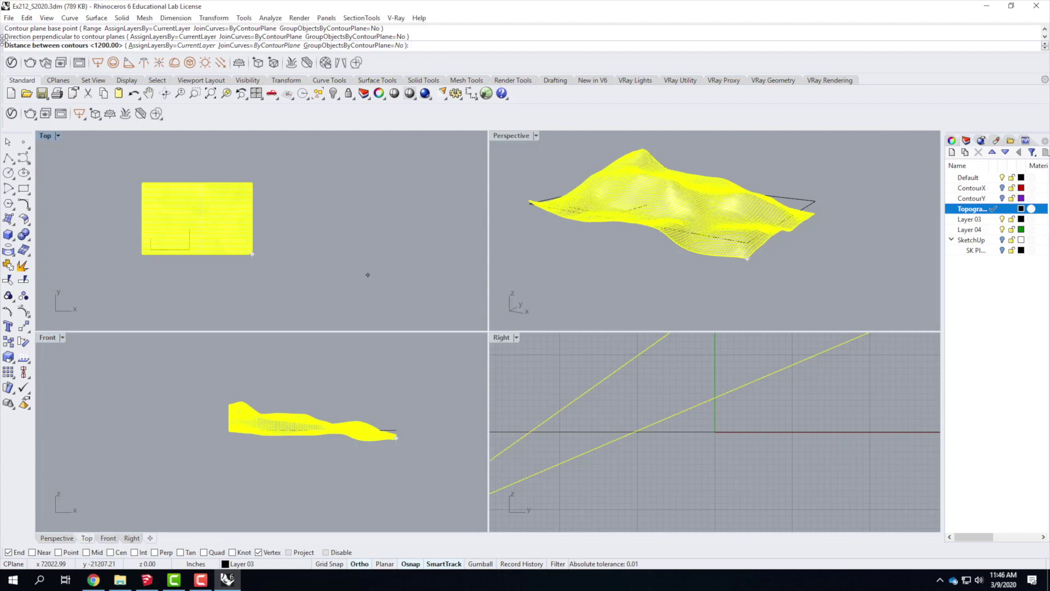
Consult the topography cheat sheet in the browser for the contour spacing, and generate the terrain contours at 39.063' intervals
{"action": "left_click", "coordinate": [93, 579]}
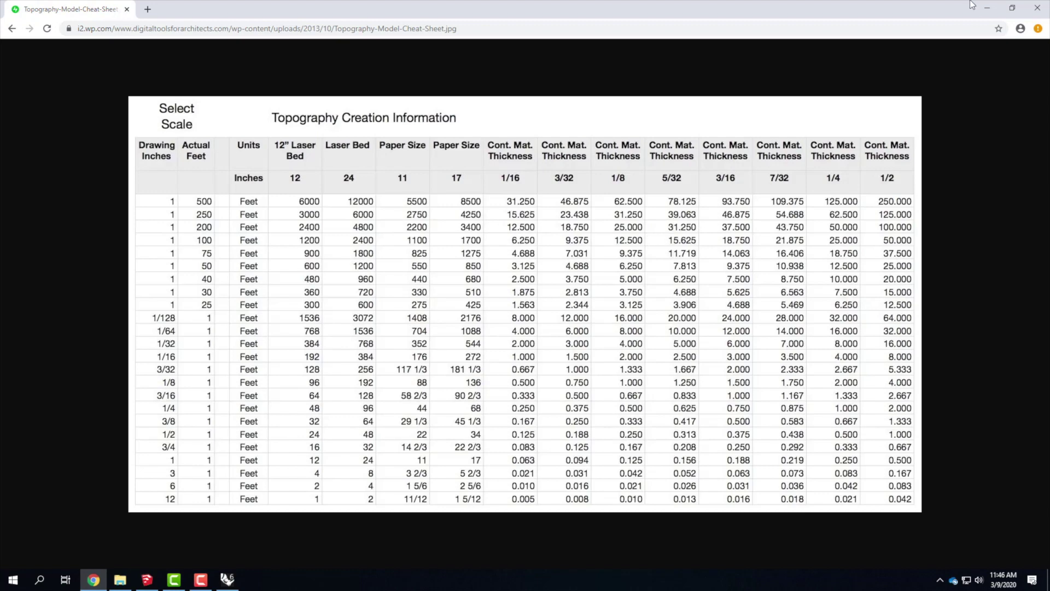
{"action": "left_click", "coordinate": [986, 9]}
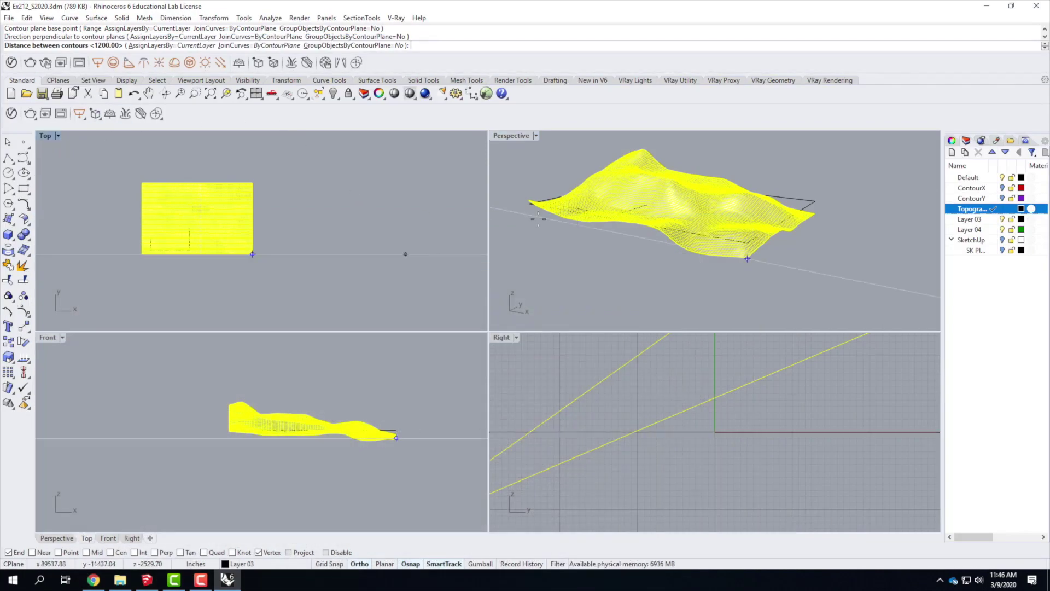
{"action": "type", "text": "3"}
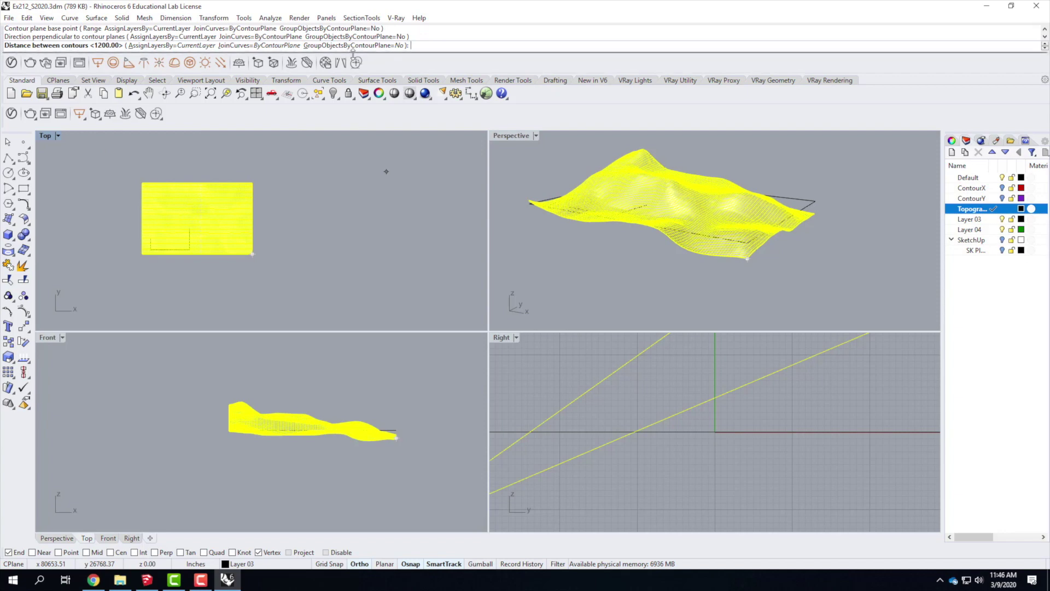
{"action": "type", "text": "9."}
{"action": "type", "text": "063'"}
{"action": "key", "text": "Return"}
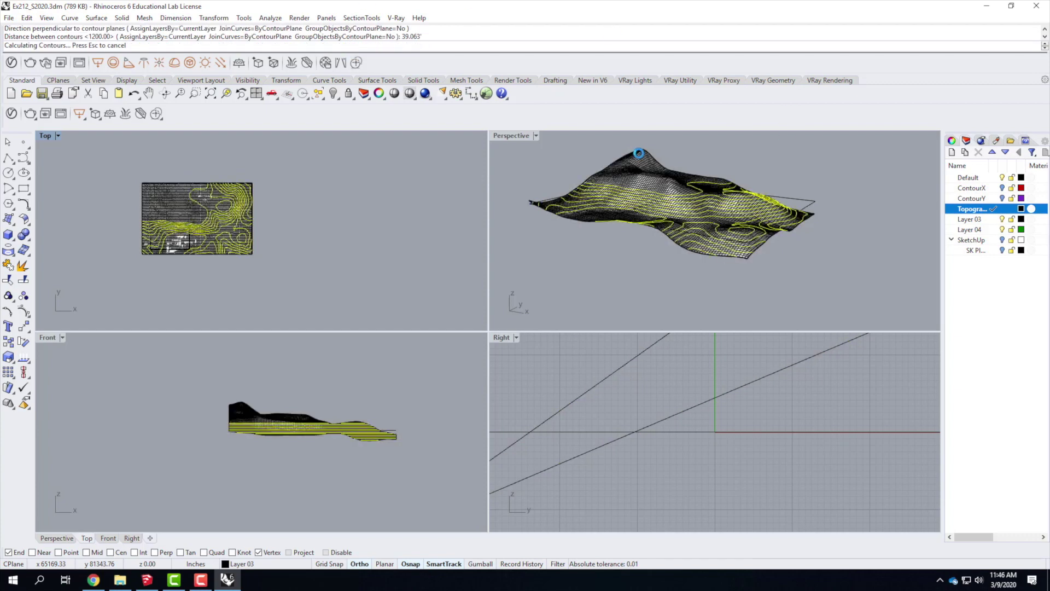
Maximize the Perspective viewport and hide Layer 03 so only the contour curves remain
{"action": "scroll", "coordinate": [694, 184], "scroll_direction": "up", "scroll_amount": 5}
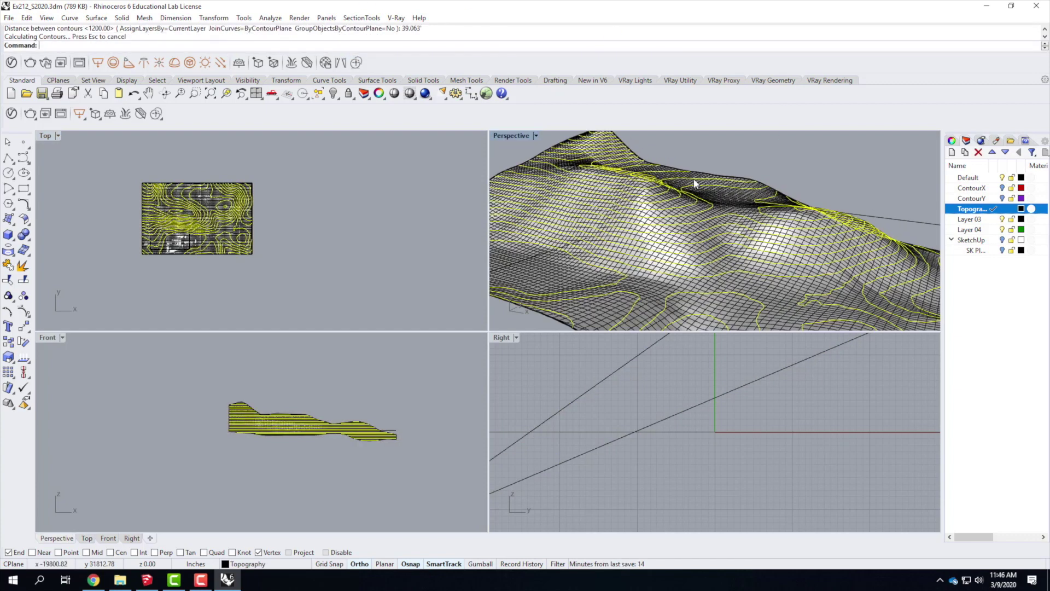
{"action": "right_click_drag", "start_coordinate": [750, 258], "coordinate": [687, 274]}
{"action": "scroll", "coordinate": [678, 263], "scroll_direction": "down", "scroll_amount": 5}
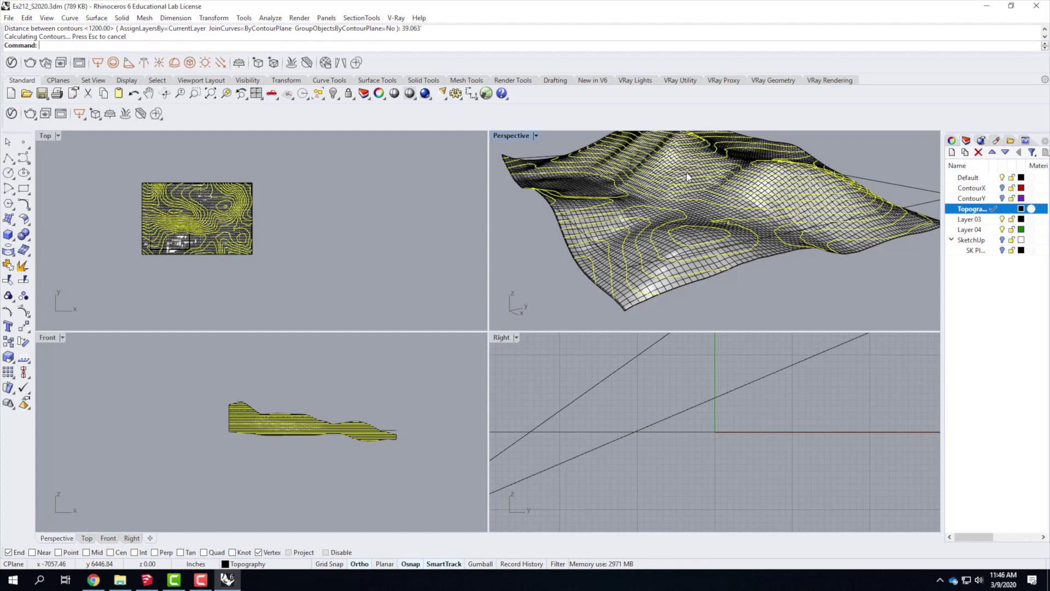
{"action": "double_click", "coordinate": [510, 136]}
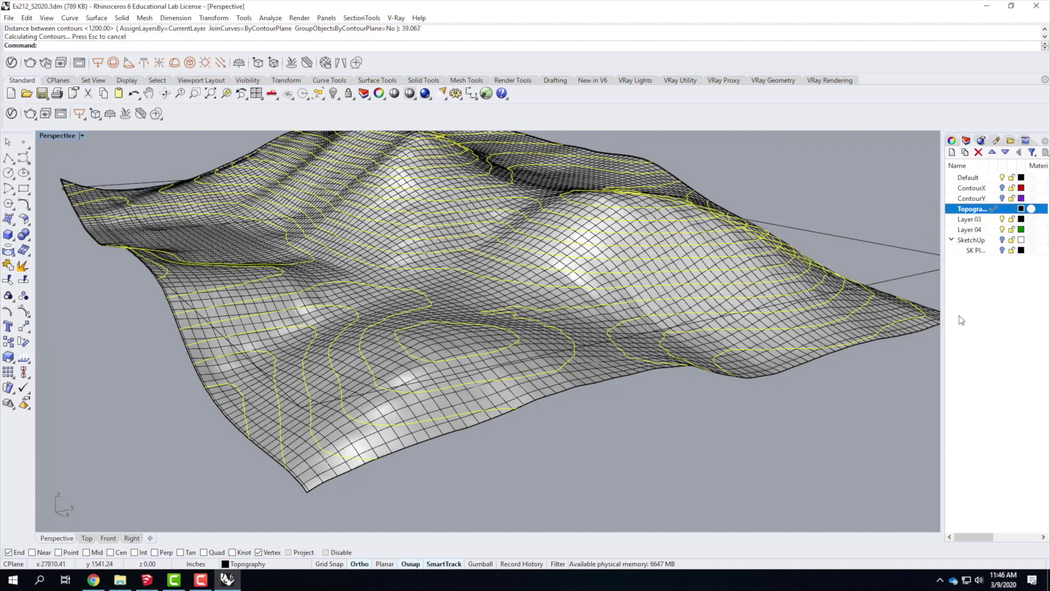
{"action": "left_click", "coordinate": [1002, 219]}
Examine the isolated contour curves from several angles and distances, including their open ends along the terrain edges
{"action": "right_click_drag", "start_coordinate": [793, 273], "coordinate": [418, 367]}
{"action": "scroll", "coordinate": [425, 335], "scroll_direction": "up", "scroll_amount": 4}
{"action": "left_click", "coordinate": [461, 336]}
{"action": "right_click_drag", "start_coordinate": [588, 407], "coordinate": [477, 409]}
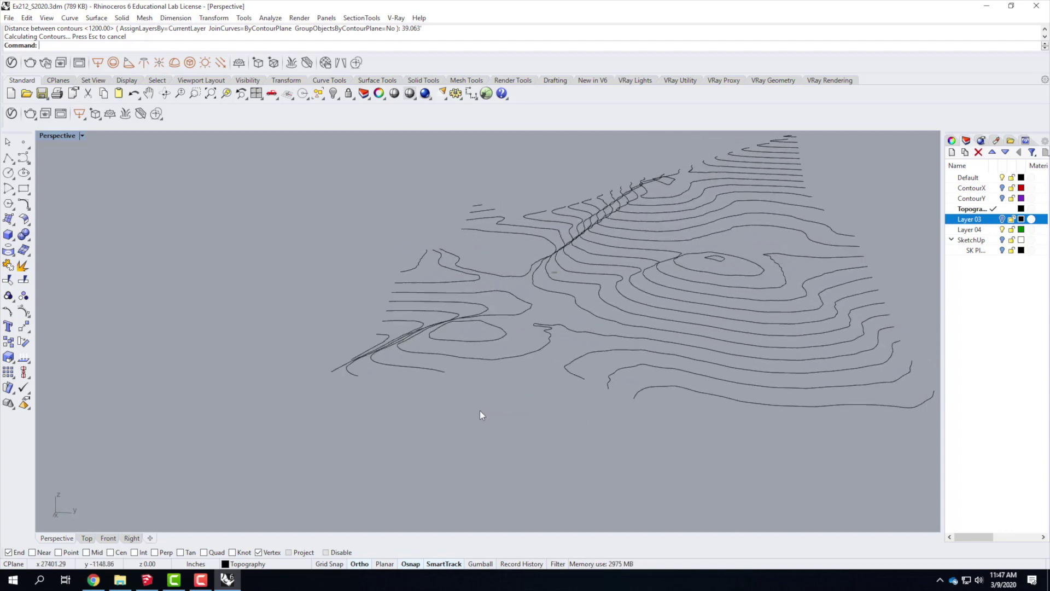
{"action": "right_click_drag", "start_coordinate": [756, 357], "coordinate": [346, 446]}
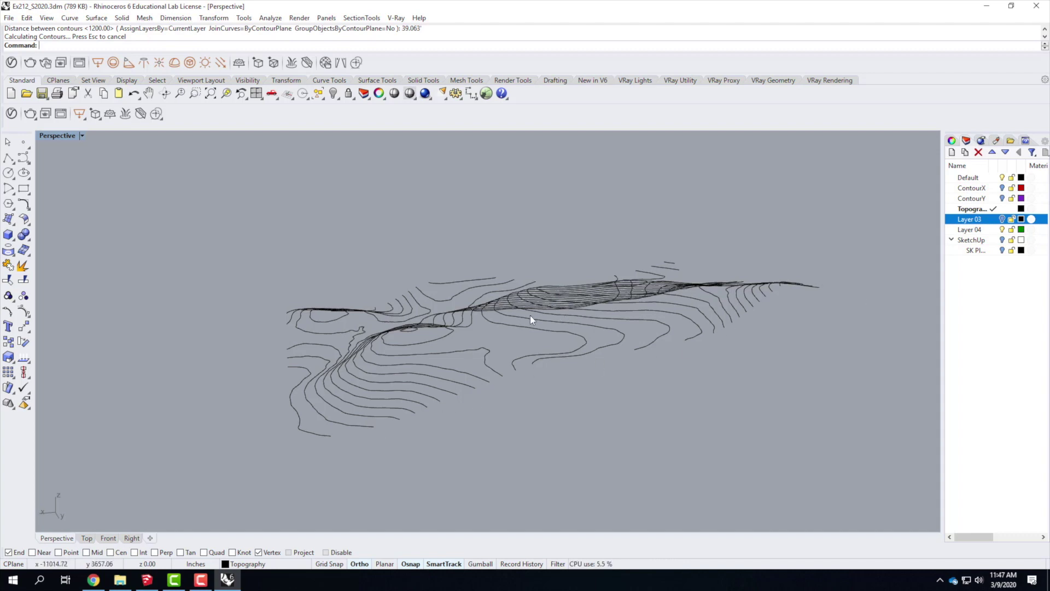
{"action": "right_click_drag", "start_coordinate": [504, 319], "coordinate": [483, 344]}
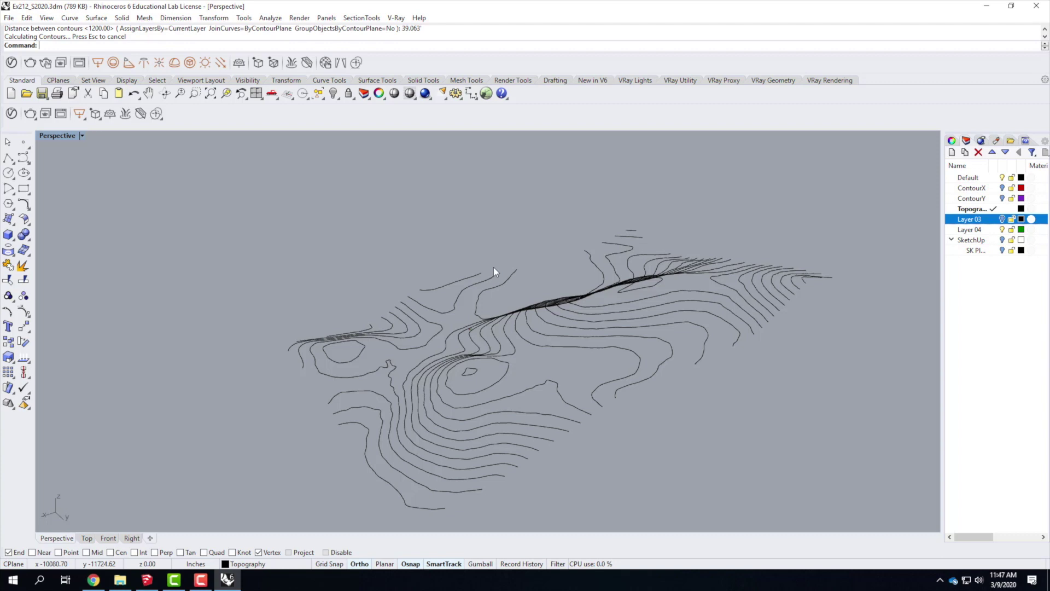
{"action": "scroll", "coordinate": [327, 255], "scroll_direction": "down", "scroll_amount": 3}
{"action": "scroll", "coordinate": [413, 344], "scroll_direction": "up", "scroll_amount": 5}
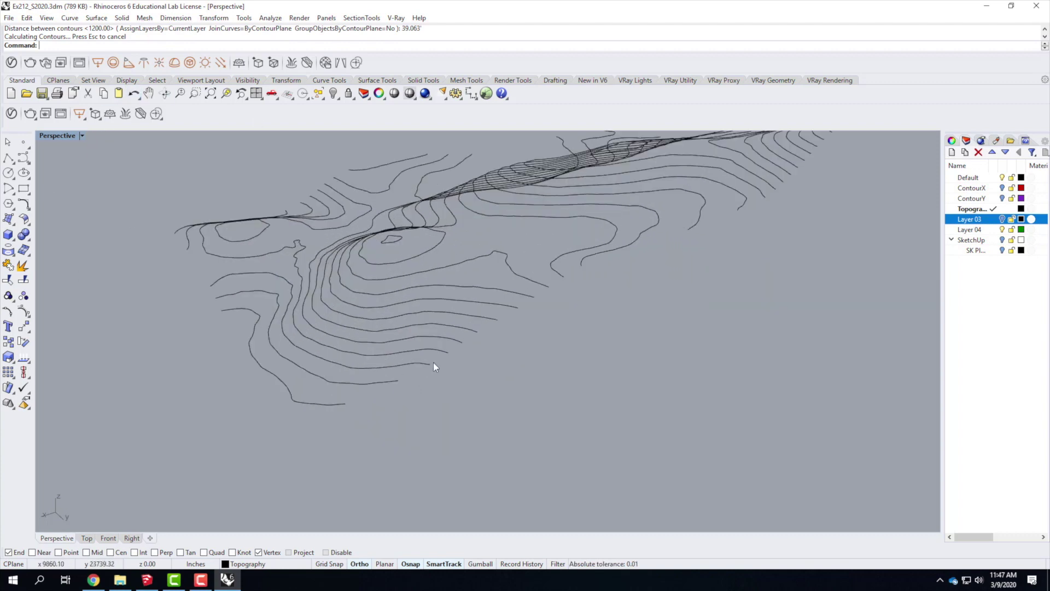
{"action": "right_click_drag", "start_coordinate": [291, 295], "coordinate": [367, 296]}
{"action": "right_click_drag", "start_coordinate": [361, 182], "coordinate": [572, 208]}
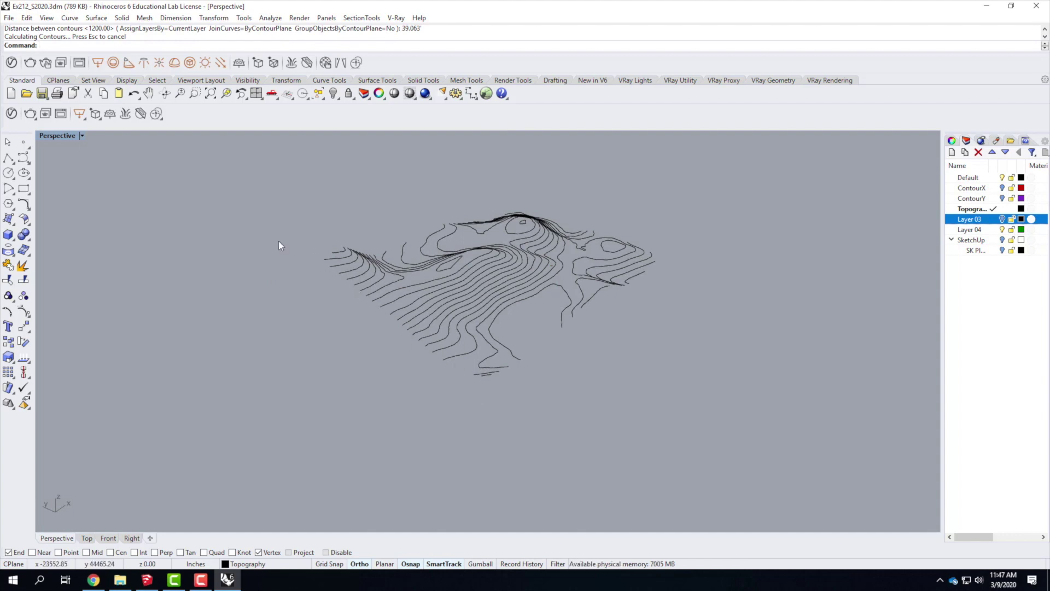
Place multiple points, snapping to the open ends of the contour curves along one straight edge of the terrain
{"action": "left_click", "coordinate": [27, 148]}
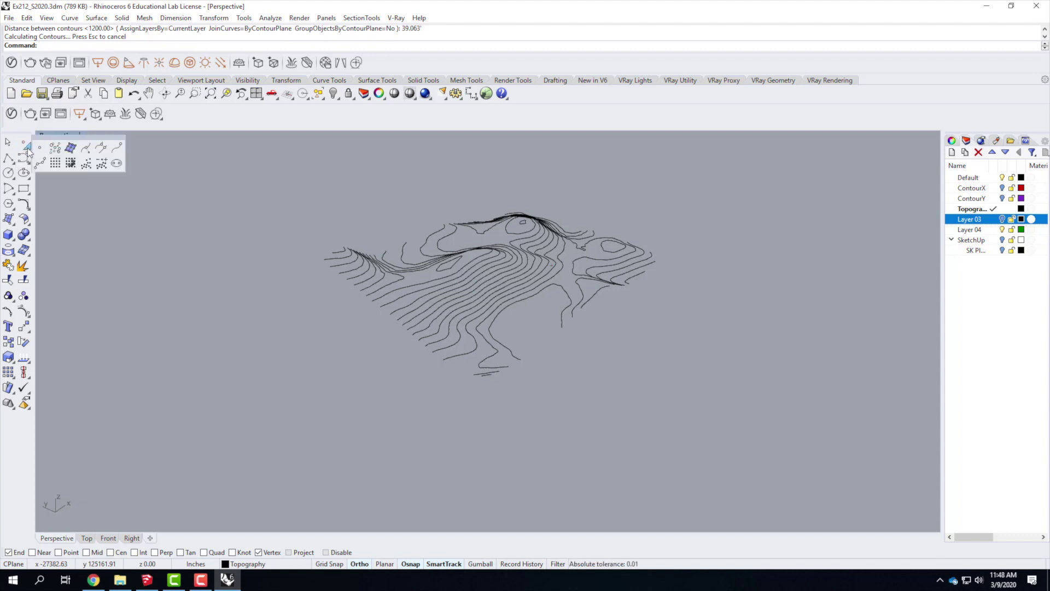
{"action": "left_click", "coordinate": [55, 148]}
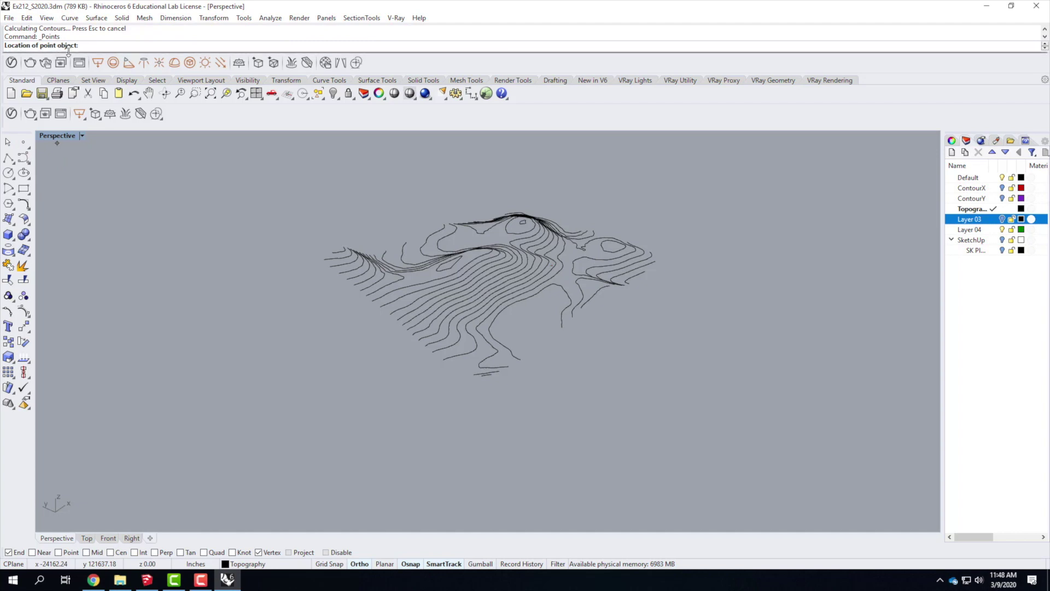
{"action": "scroll", "coordinate": [400, 374], "scroll_direction": "up", "scroll_amount": 2}
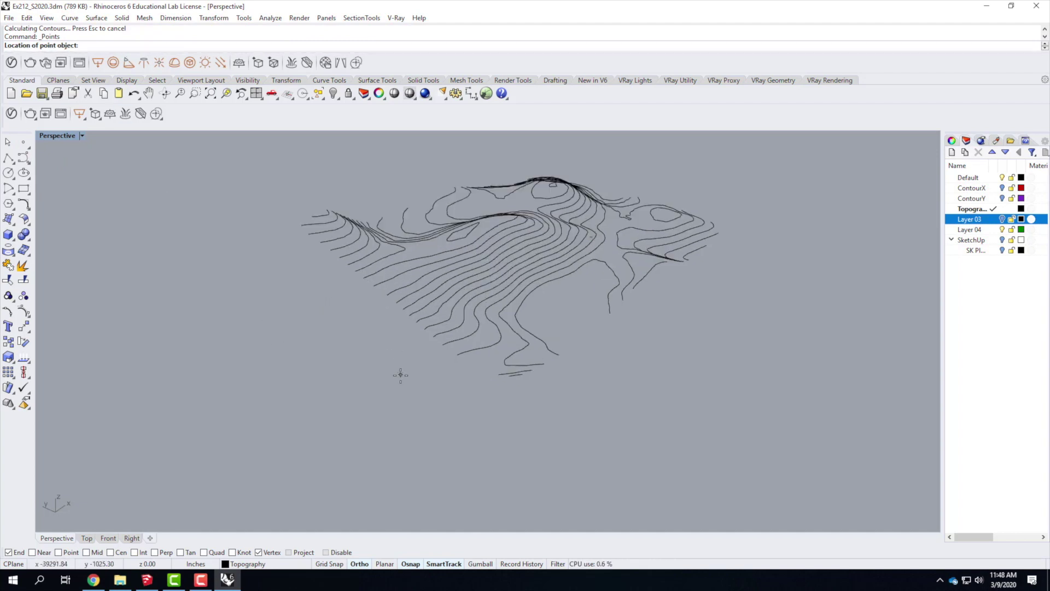
{"action": "left_click", "coordinate": [301, 225]}
{"action": "left_click", "coordinate": [308, 234]}
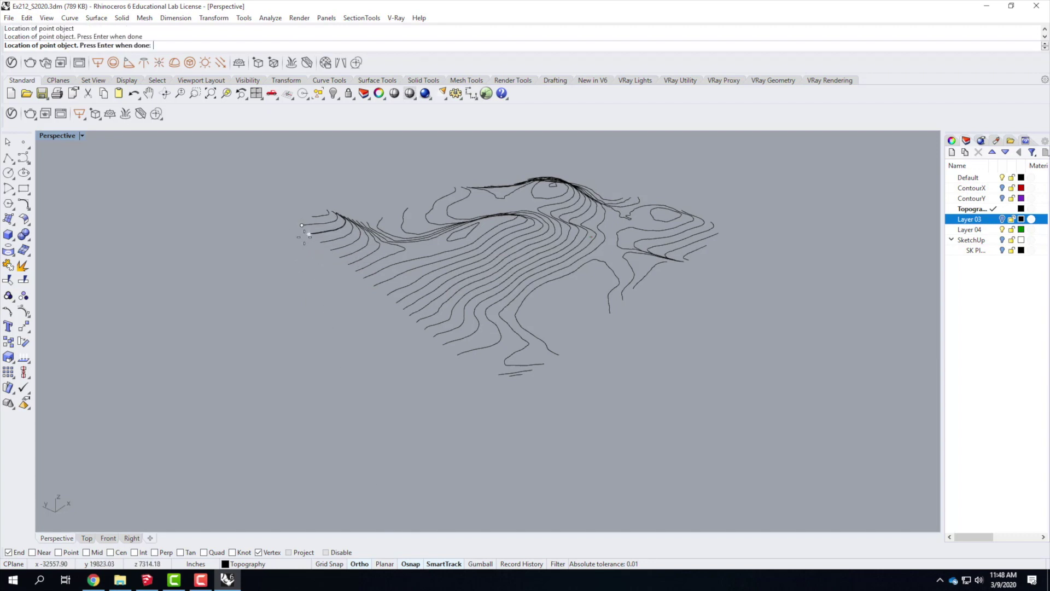
{"action": "left_click", "coordinate": [315, 238]}
{"action": "left_click", "coordinate": [320, 241]}
{"action": "left_click", "coordinate": [331, 250]}
{"action": "left_click", "coordinate": [339, 257]}
{"action": "left_click", "coordinate": [348, 265]}
{"action": "left_click", "coordinate": [363, 278]}
{"action": "left_click", "coordinate": [374, 286]}
{"action": "left_click", "coordinate": [387, 295]}
{"action": "left_click", "coordinate": [396, 302]}
{"action": "left_click", "coordinate": [403, 309]}
{"action": "left_click", "coordinate": [409, 316]}
{"action": "left_click", "coordinate": [417, 322]}
{"action": "left_click", "coordinate": [425, 328]}
{"action": "left_click", "coordinate": [433, 335]}
{"action": "left_click", "coordinate": [443, 344]}
{"action": "left_click", "coordinate": [457, 355]}
{"action": "left_click", "coordinate": [499, 374]}
{"action": "left_click", "coordinate": [509, 376]}
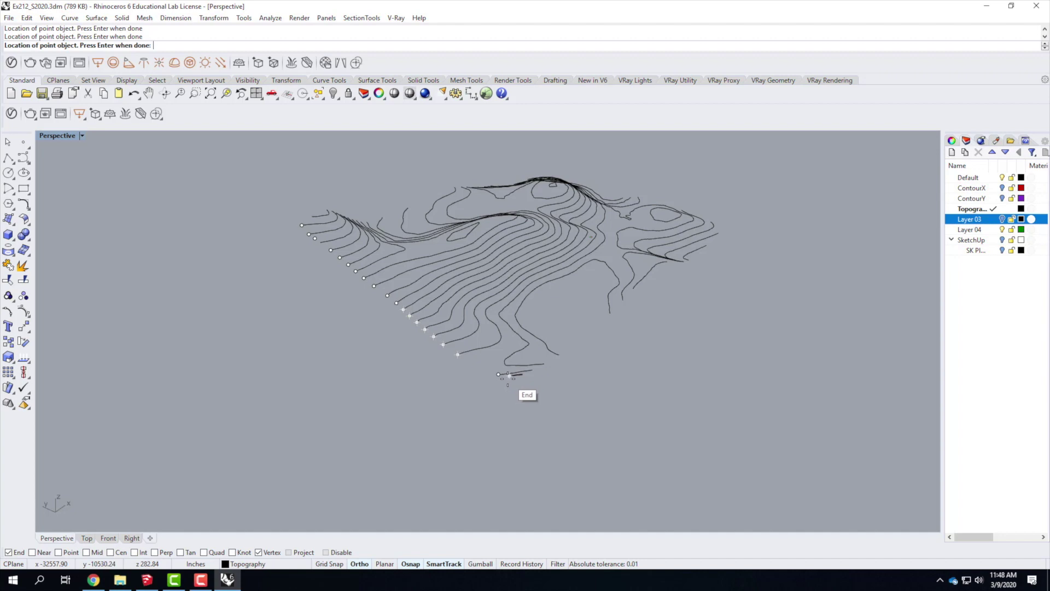
{"action": "key", "text": "Return"}
Delete the misplaced point near the third contour from the corner and add a single point at that contour's endpoint
{"action": "scroll", "coordinate": [510, 389], "scroll_direction": "up", "scroll_amount": 5}
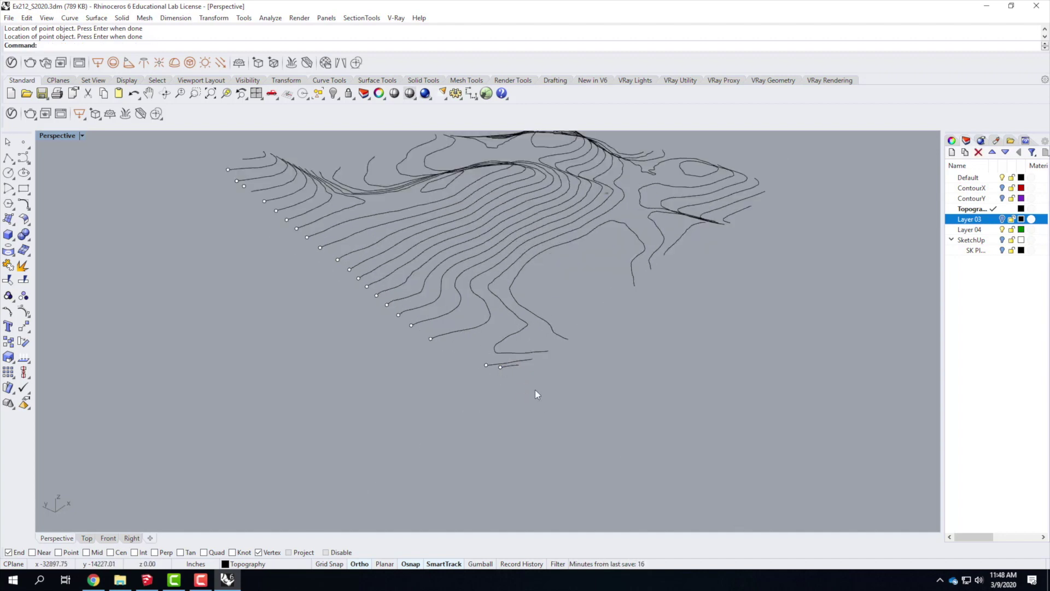
{"action": "scroll", "coordinate": [455, 403], "scroll_direction": "down", "scroll_amount": 5}
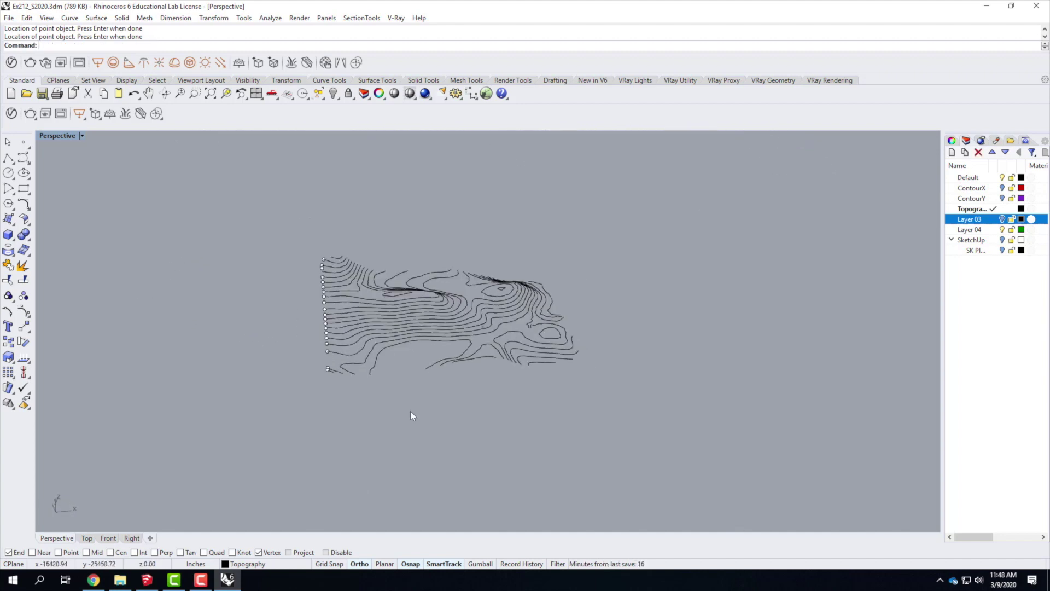
{"action": "right_click_drag", "start_coordinate": [340, 373], "coordinate": [363, 375]}
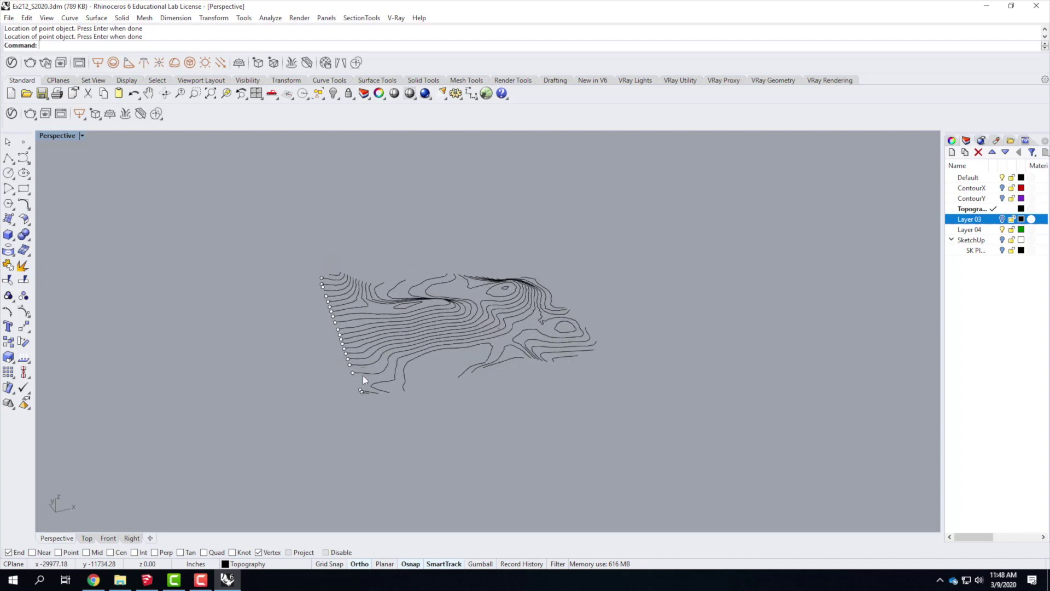
{"action": "scroll", "coordinate": [309, 269], "scroll_direction": "up", "scroll_amount": 4}
{"action": "right_click_drag", "start_coordinate": [316, 278], "coordinate": [499, 394]}
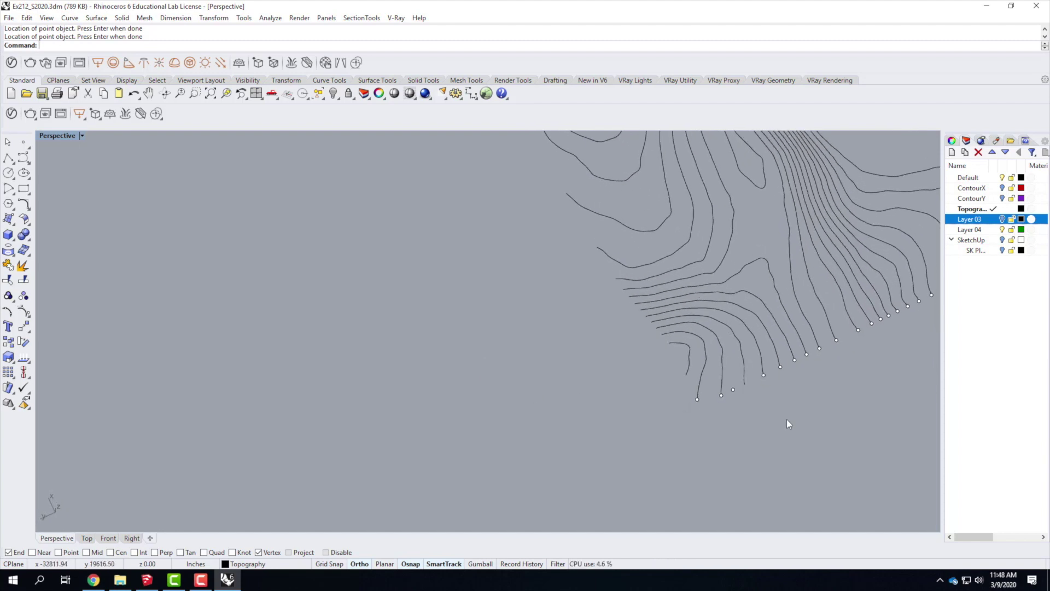
{"action": "left_click", "coordinate": [732, 390]}
{"action": "key", "text": "Delete"}
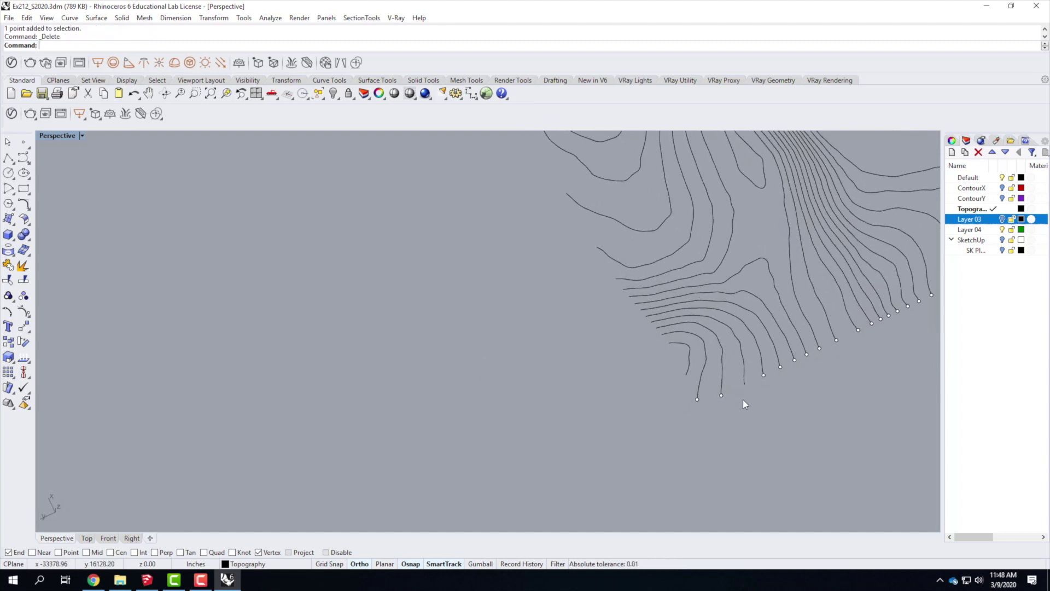
{"action": "left_click", "coordinate": [23, 157]}
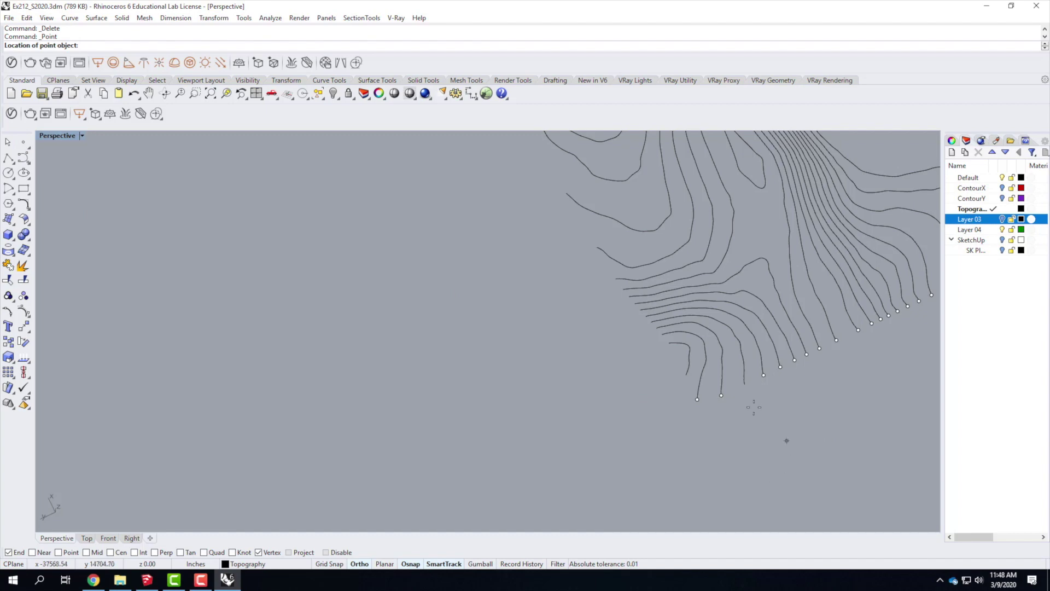
{"action": "left_click", "coordinate": [746, 389]}
Select all point objects with the SelPt command, and clear the selection
{"action": "right_click_drag", "start_coordinate": [789, 436], "coordinate": [461, 316]}
{"action": "scroll", "coordinate": [493, 431], "scroll_direction": "up", "scroll_amount": 3}
{"action": "right_click_drag", "start_coordinate": [582, 454], "coordinate": [556, 454]}
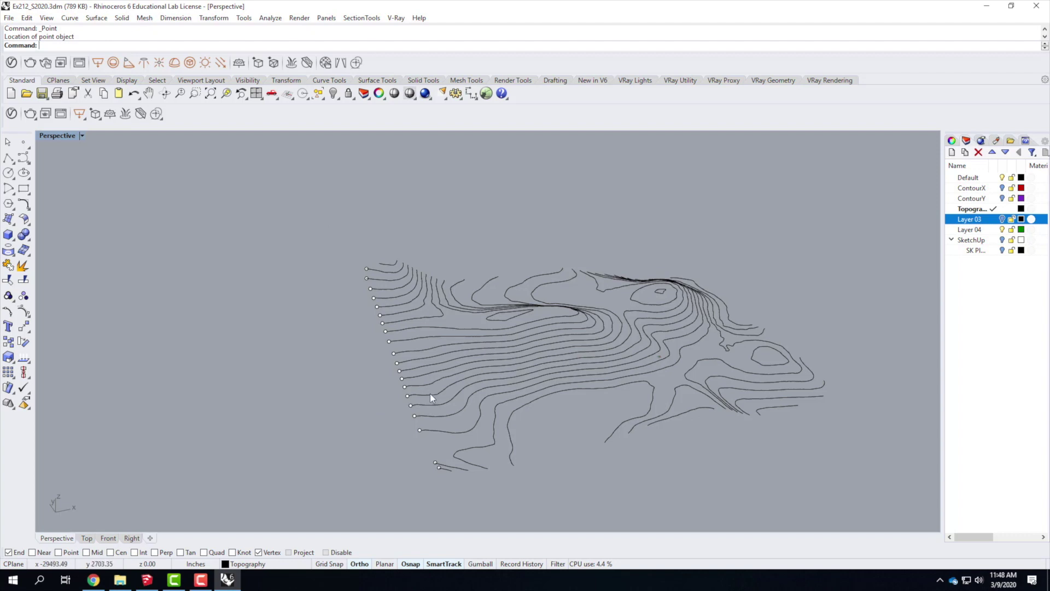
{"action": "type", "text": "elPt"}
{"action": "key", "text": "Return"}
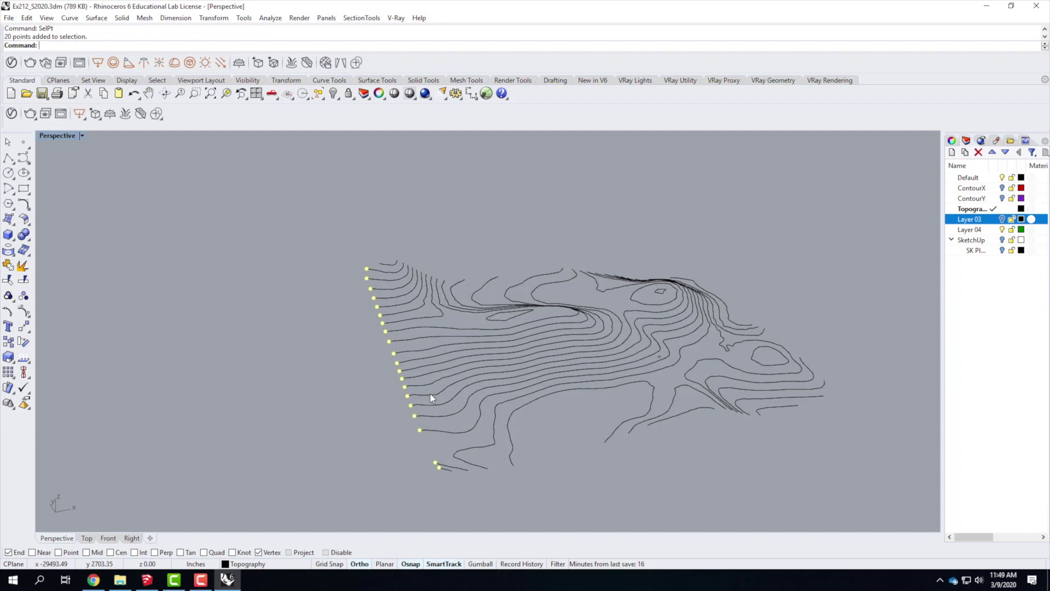
{"action": "key", "text": "Escape"}
Select the column of edge points and exclude its uppermost point from the selection
{"action": "right_click_drag", "start_coordinate": [430, 392], "coordinate": [485, 352]}
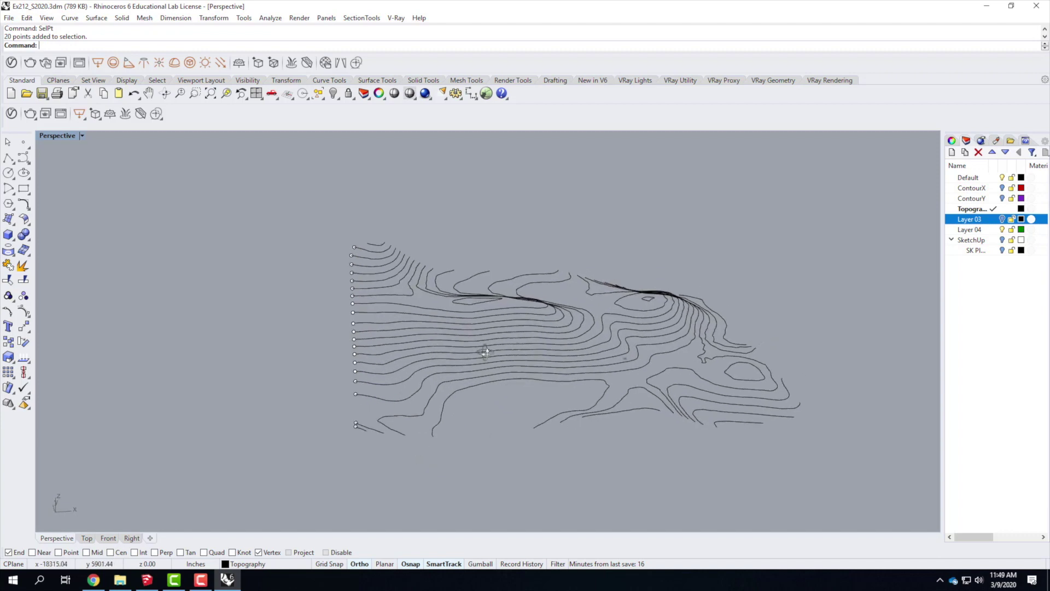
{"action": "left_click_drag", "start_coordinate": [259, 195], "coordinate": [362, 446]}
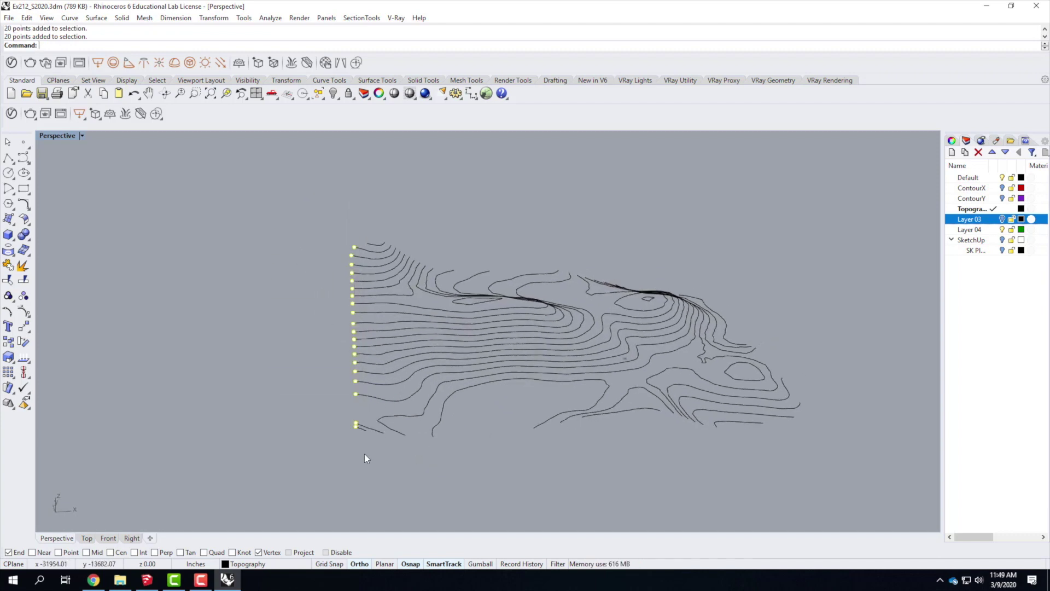
{"action": "scroll", "coordinate": [350, 241], "scroll_direction": "up", "scroll_amount": 5}
{"action": "right_click_drag", "start_coordinate": [350, 267], "coordinate": [438, 333]}
{"action": "left_click", "coordinate": [534, 351], "text": "ctrl"}
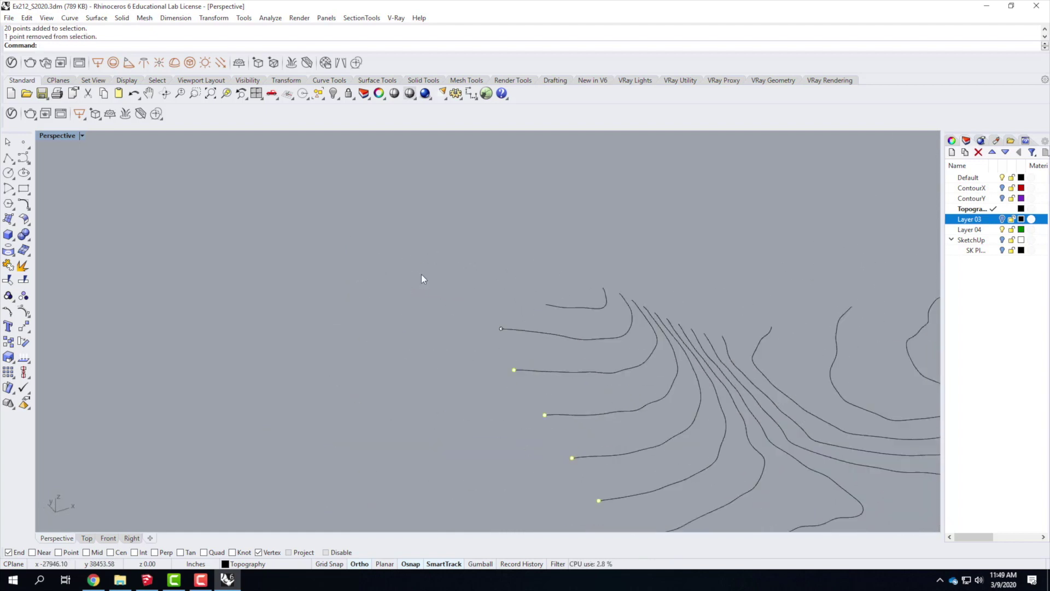
Rotate the selected points -90° with Rotate 3-D about an axis in the Y direction through one of the two lowest points
{"action": "scroll", "coordinate": [432, 274], "scroll_direction": "down", "scroll_amount": 3}
{"action": "right_click_drag", "start_coordinate": [474, 278], "coordinate": [521, 376]}
{"action": "scroll", "coordinate": [467, 272], "scroll_direction": "up", "scroll_amount": 4}
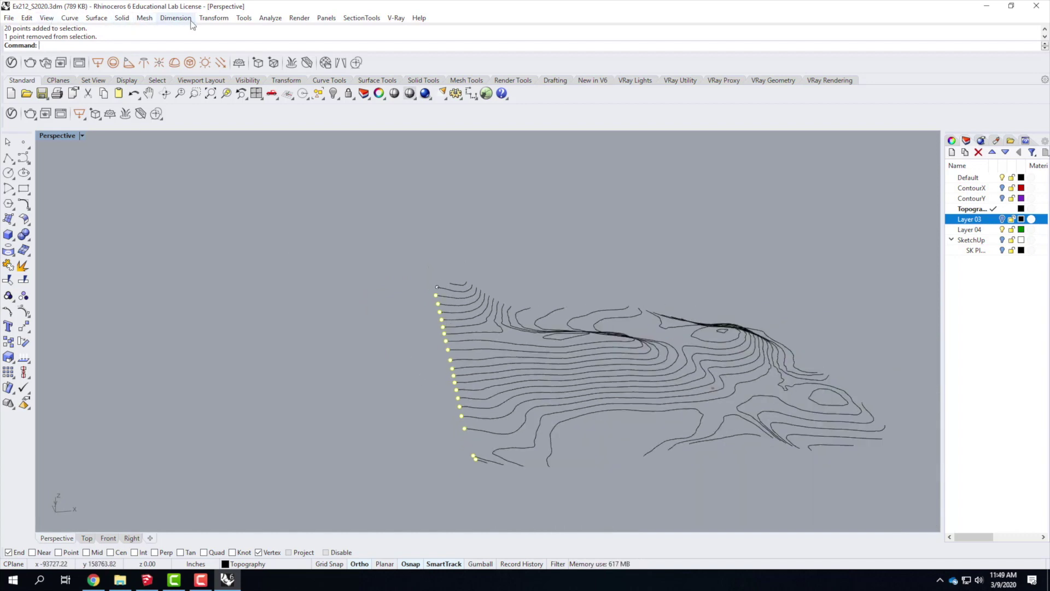
{"action": "left_click", "coordinate": [213, 18]}
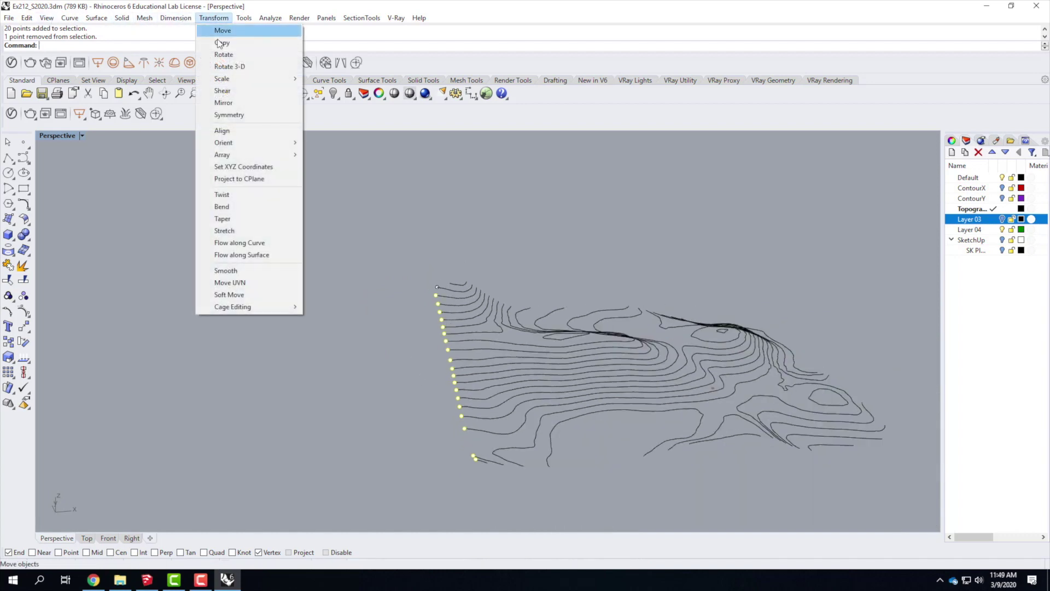
{"action": "left_click", "coordinate": [224, 66]}
{"action": "right_click_drag", "start_coordinate": [451, 451], "coordinate": [583, 442]}
{"action": "scroll", "coordinate": [652, 423], "scroll_direction": "up", "scroll_amount": 3}
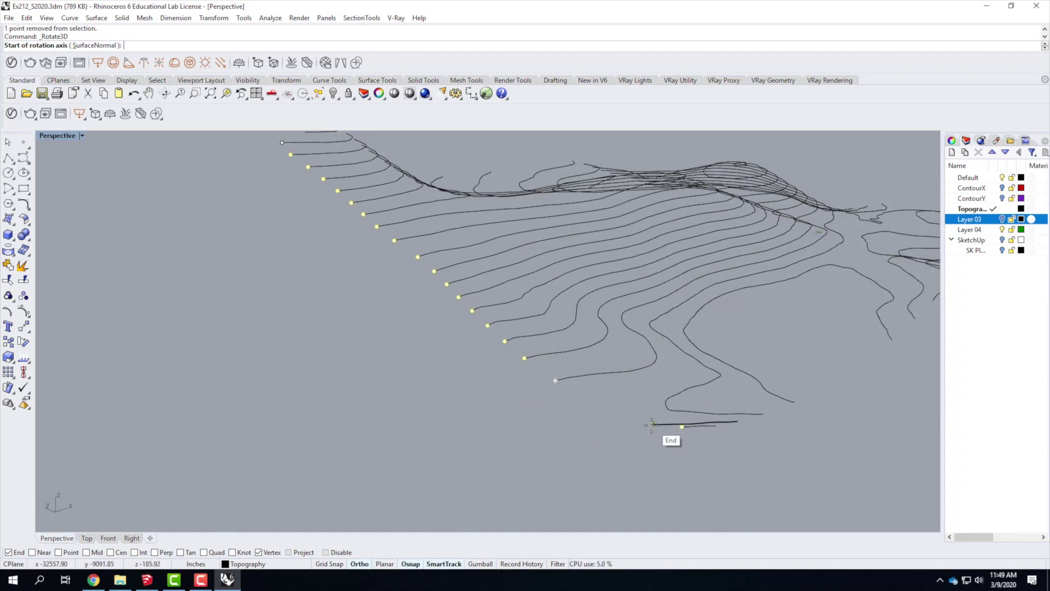
{"action": "left_click", "coordinate": [652, 423]}
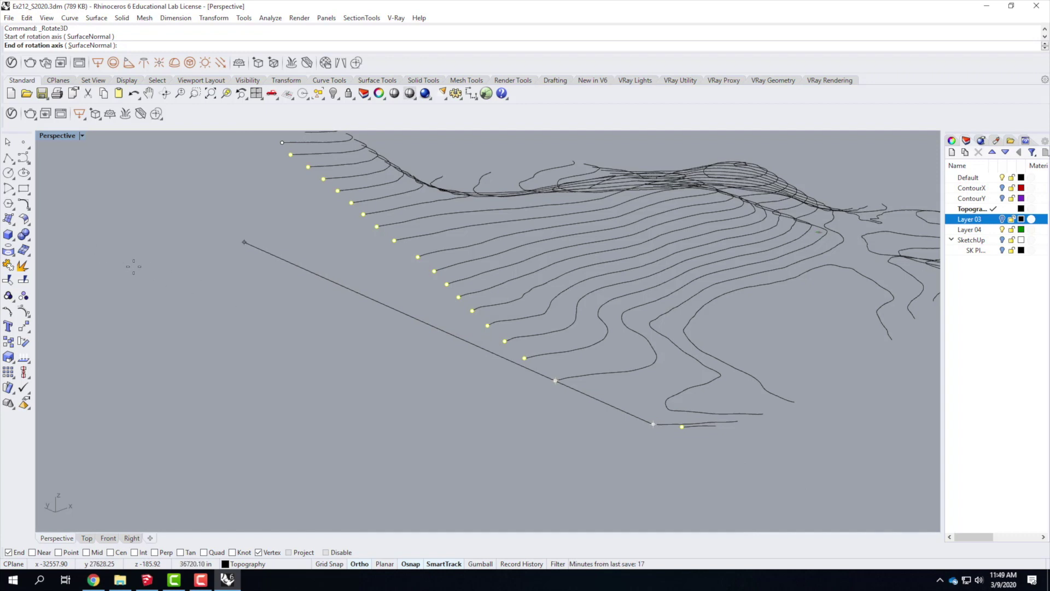
{"action": "left_click", "coordinate": [153, 345]}
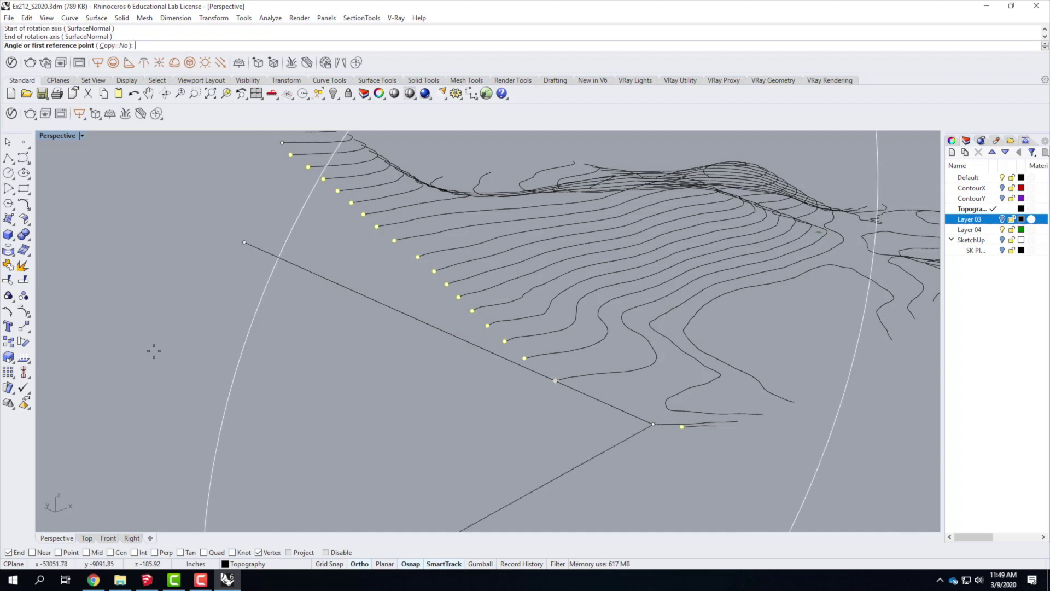
{"action": "scroll", "coordinate": [164, 353], "scroll_direction": "down", "scroll_amount": 5}
{"action": "left_click", "coordinate": [242, 217]}
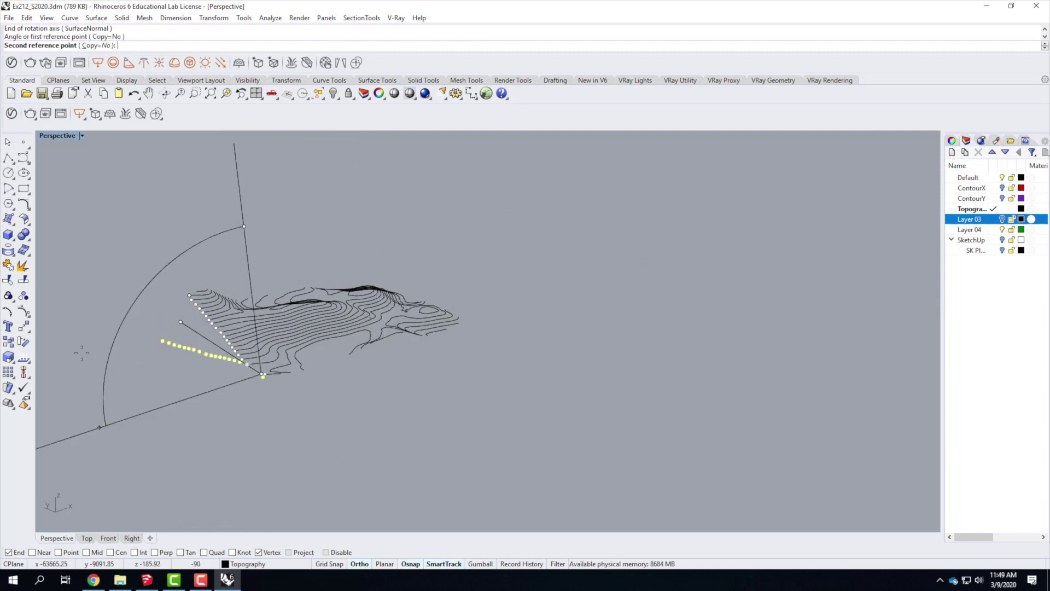
{"action": "key", "text": "Escape"}
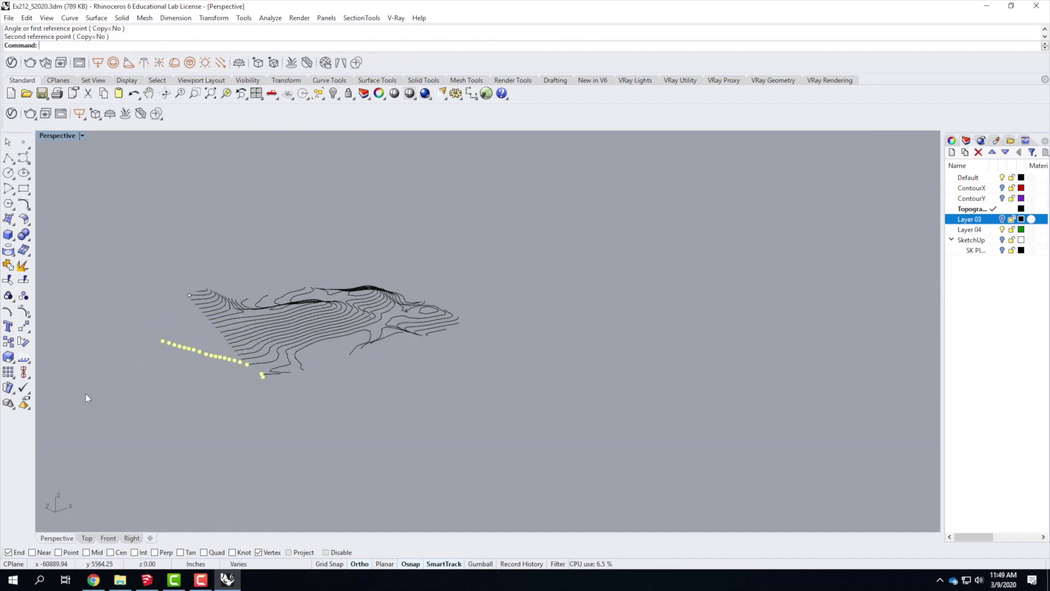
Start a stepped polyline at the far end of the rotated points using Perp snap, drawing one-contour-spacing risers at the first and second points
{"action": "scroll", "coordinate": [261, 363], "scroll_direction": "up", "scroll_amount": 5}
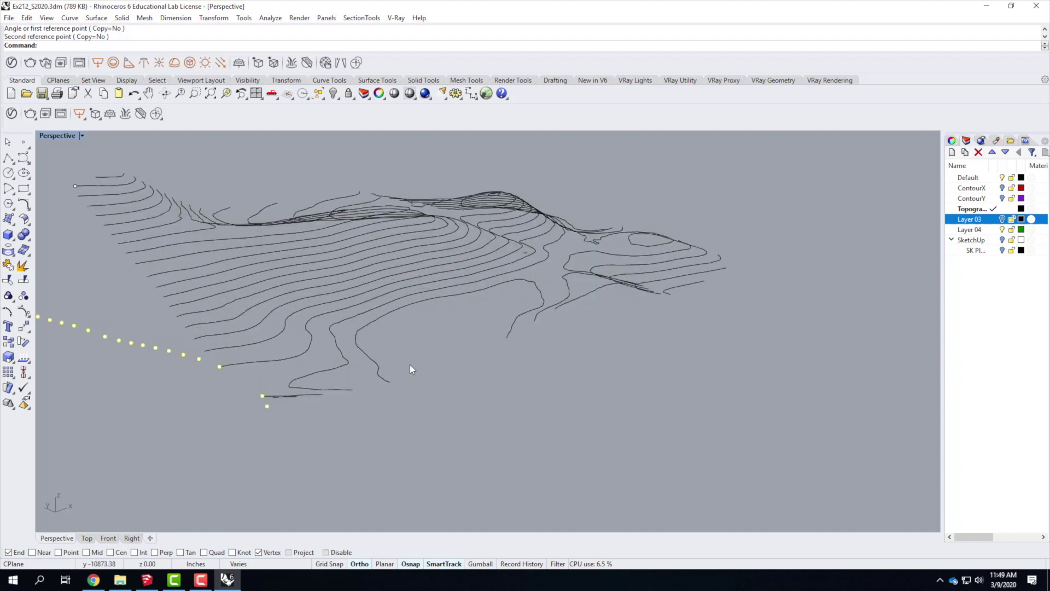
{"action": "scroll", "coordinate": [385, 364], "scroll_direction": "down", "scroll_amount": 2}
{"action": "right_click_drag", "start_coordinate": [176, 349], "coordinate": [436, 437]}
{"action": "scroll", "coordinate": [436, 438], "scroll_direction": "up", "scroll_amount": 3}
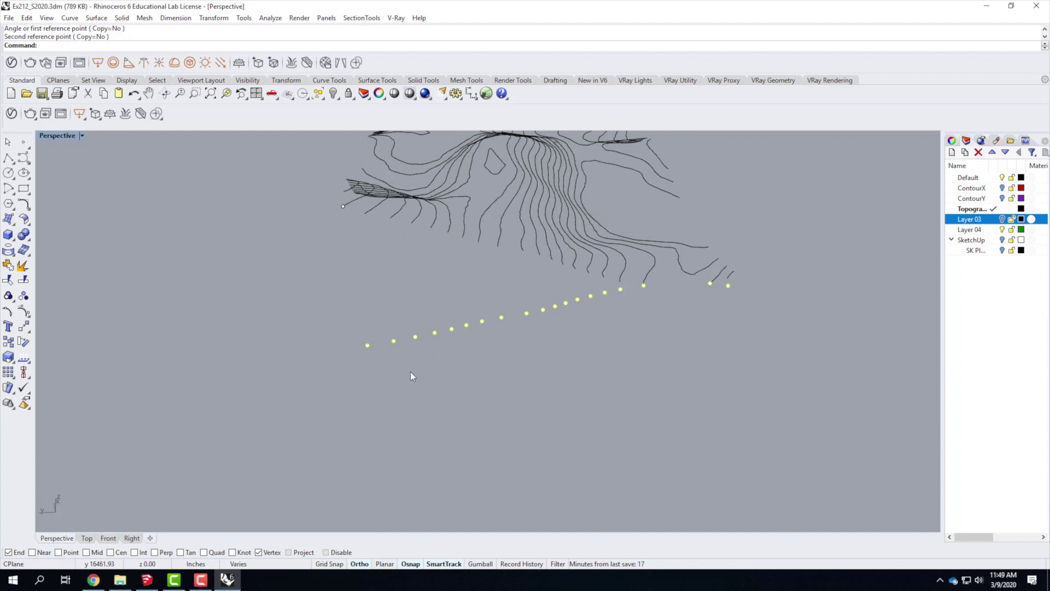
{"action": "left_click", "coordinate": [8, 158]}
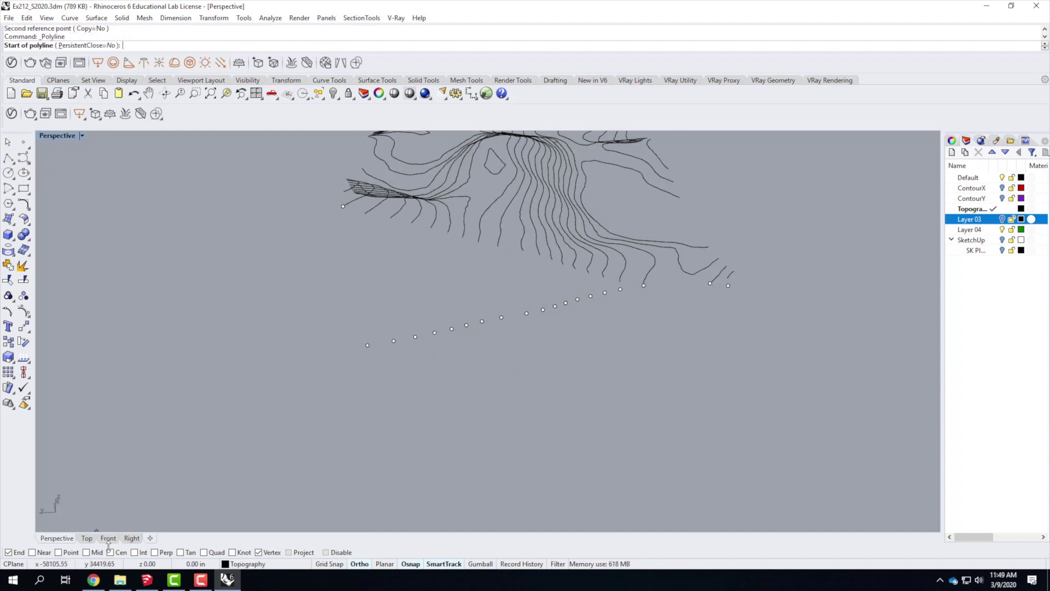
{"action": "left_click", "coordinate": [155, 552]}
{"action": "scroll", "coordinate": [381, 362], "scroll_direction": "up", "scroll_amount": 3}
{"action": "left_click", "coordinate": [349, 323]}
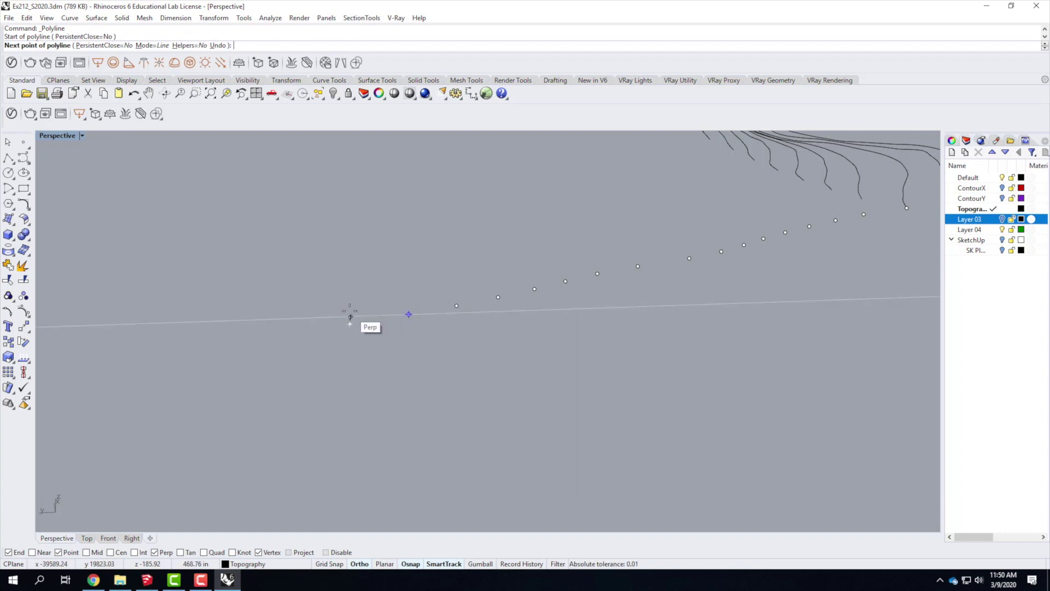
{"action": "left_click", "coordinate": [350, 316]}
{"action": "left_click", "coordinate": [408, 314]}
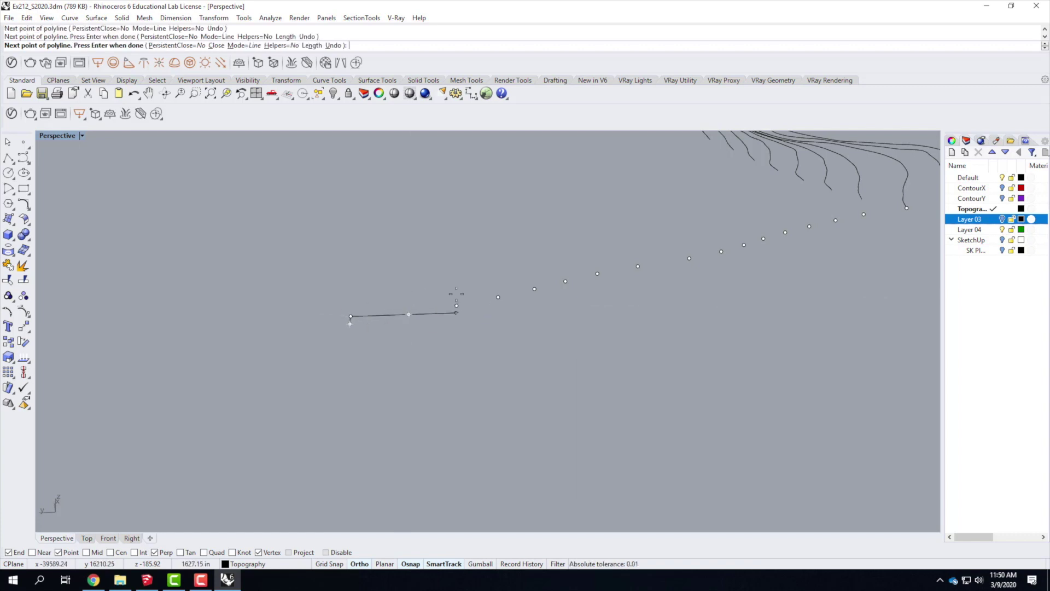
{"action": "left_click", "coordinate": [409, 307]}
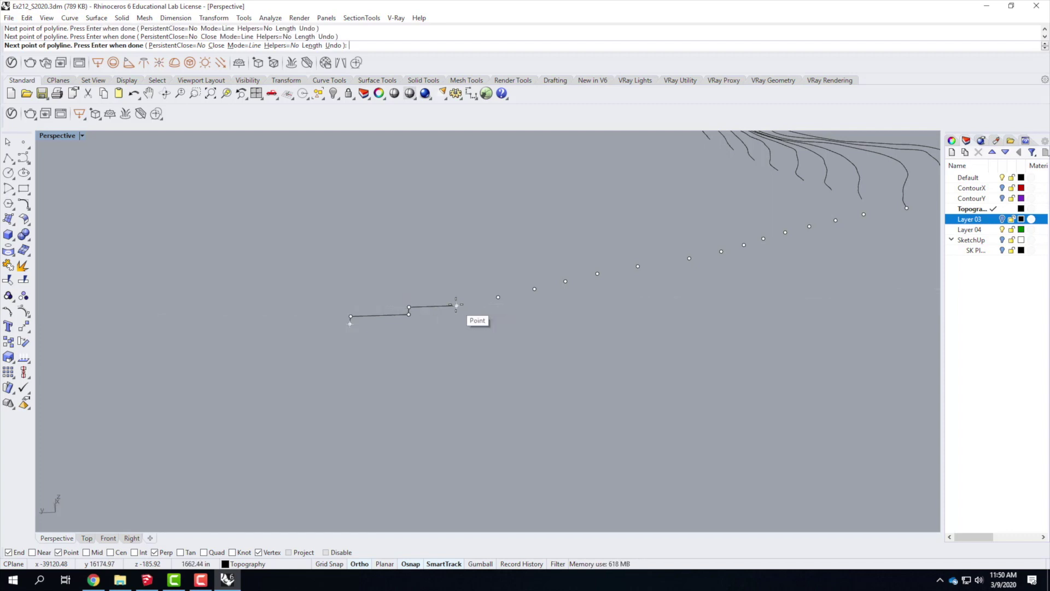
Continue the stepped polyline through the third, fourth and fifth points, adding a riser level with the following point at each
{"action": "left_click", "coordinate": [457, 305]}
{"action": "left_click", "coordinate": [457, 298]}
{"action": "left_click", "coordinate": [498, 297]}
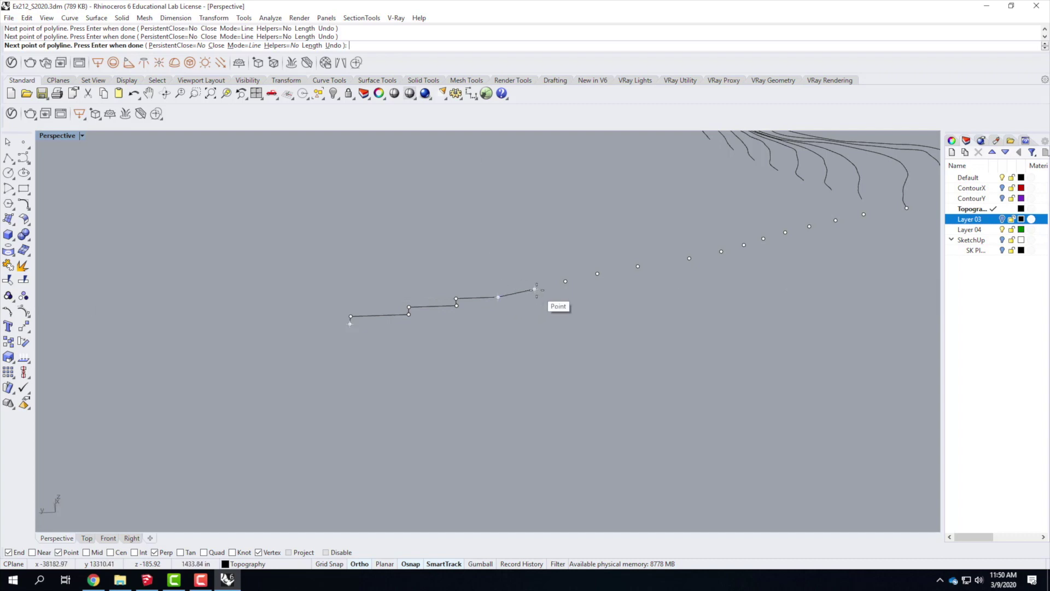
{"action": "left_click", "coordinate": [496, 290]}
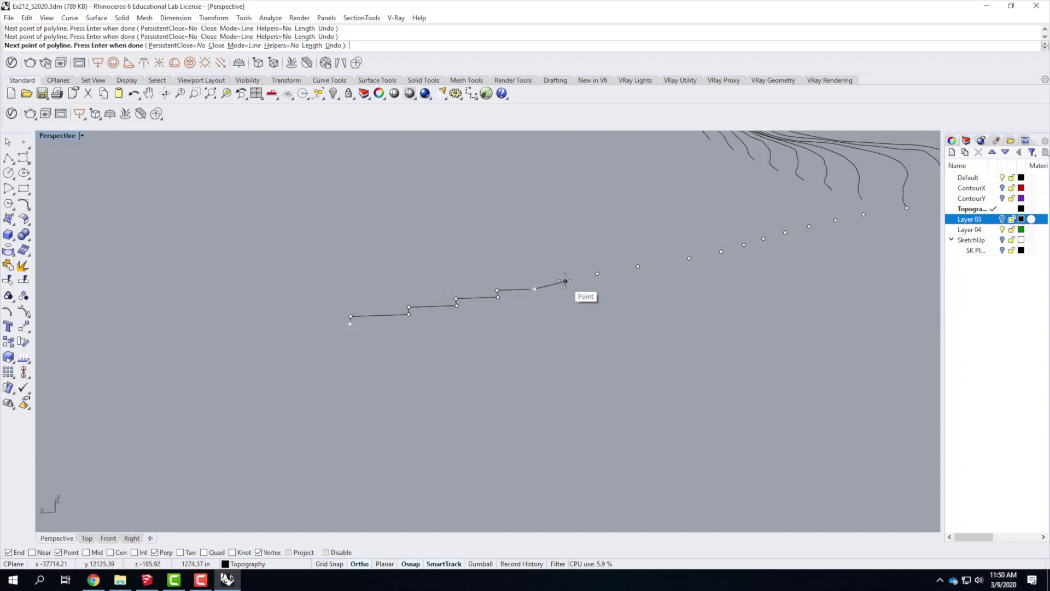
{"action": "left_click", "coordinate": [535, 288]}
{"action": "left_click", "coordinate": [533, 282]}
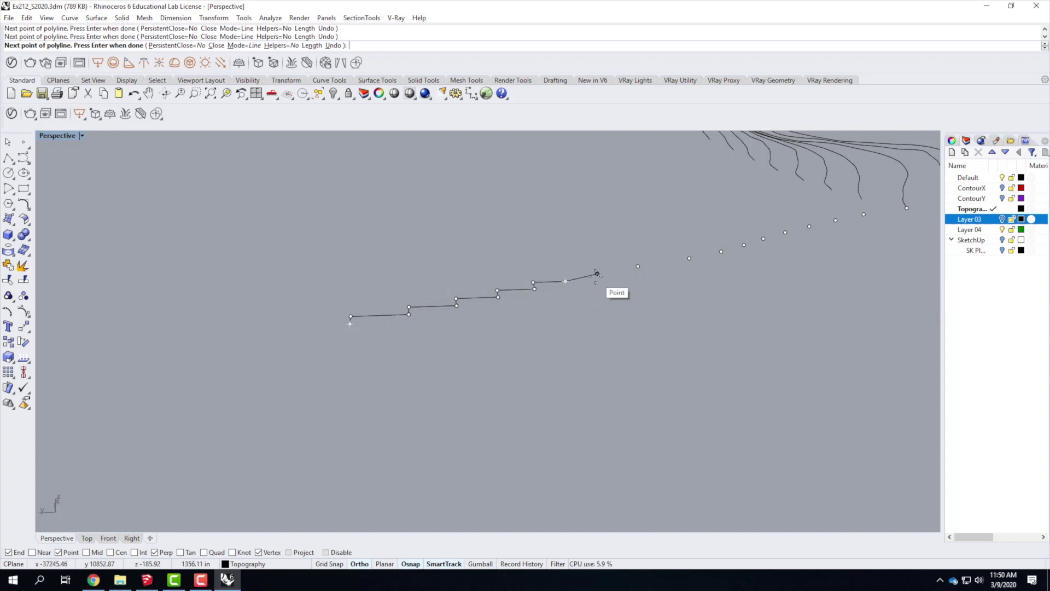
Extend the stepped profile across the sixth, seventh and eighth points with a perpendicular riser at each one
{"action": "left_click", "coordinate": [565, 282]}
{"action": "left_click", "coordinate": [563, 274]}
{"action": "left_click", "coordinate": [597, 274]}
{"action": "left_click", "coordinate": [595, 268]}
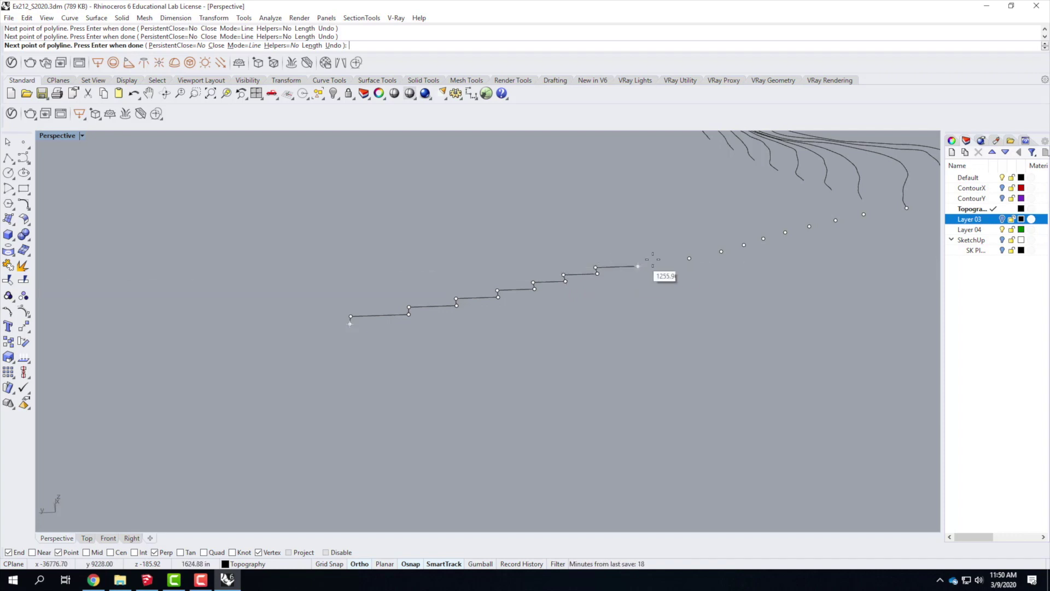
{"action": "left_click", "coordinate": [637, 265]}
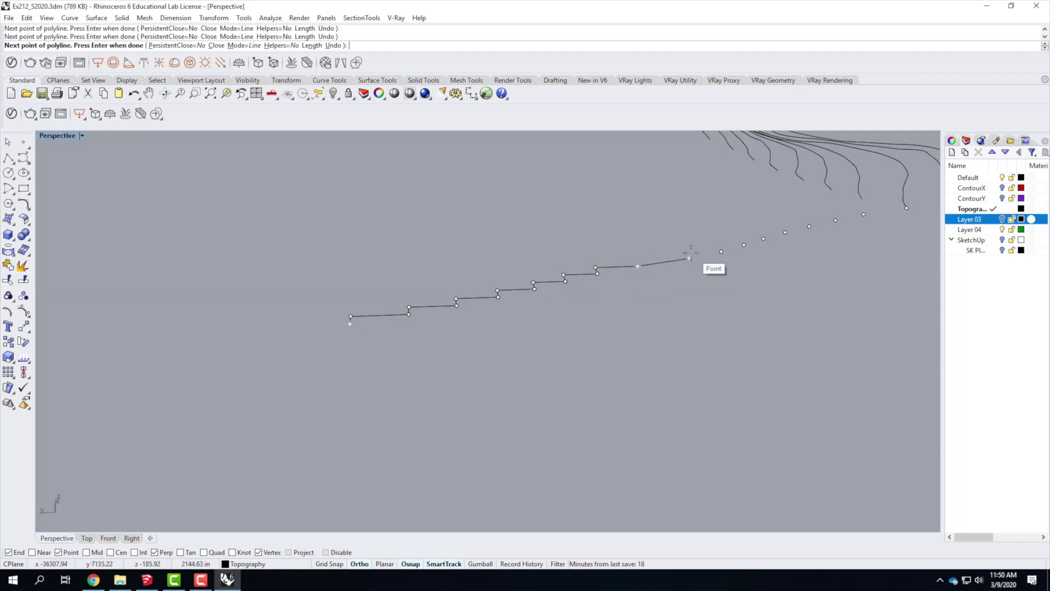
{"action": "left_click", "coordinate": [635, 260]}
Carry the stair-shaped polyline through the ninth, tenth and eleventh points with a riser at each, then across to the twelfth
{"action": "left_click", "coordinate": [689, 258]}
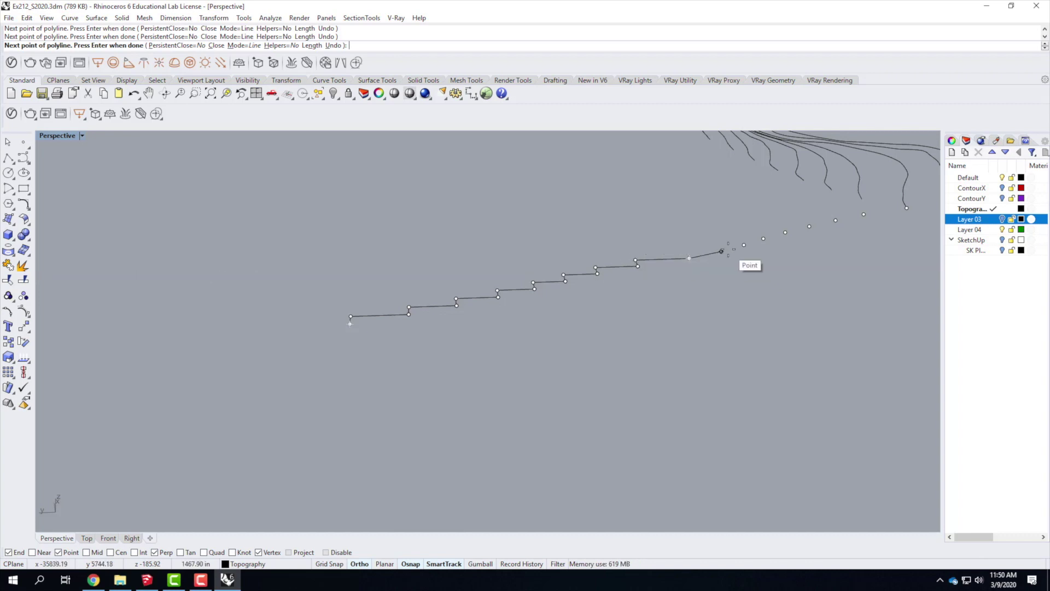
{"action": "left_click", "coordinate": [685, 252]}
{"action": "left_click", "coordinate": [721, 251]}
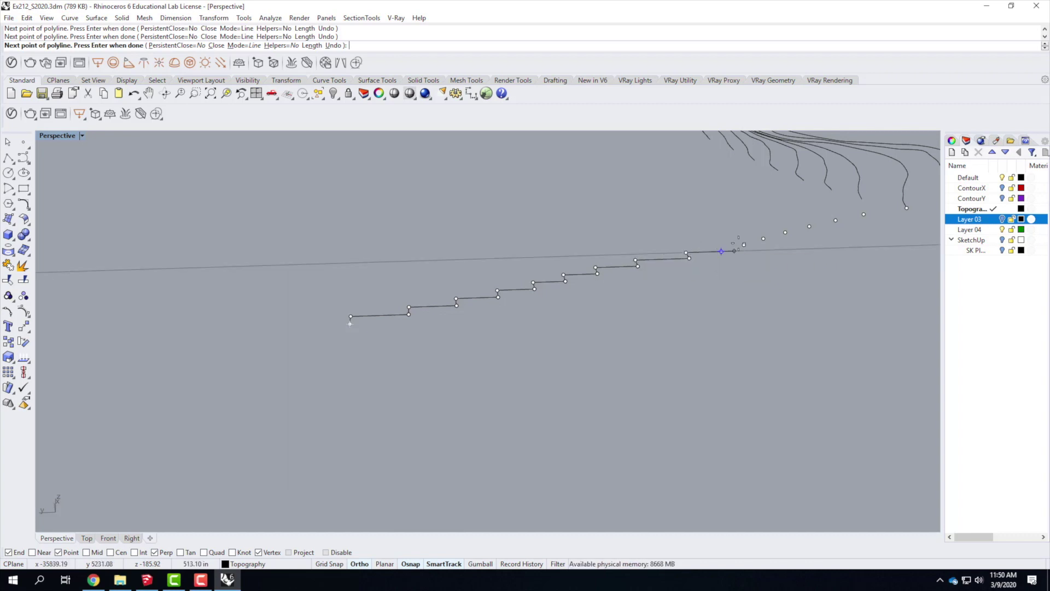
{"action": "left_click", "coordinate": [717, 245]}
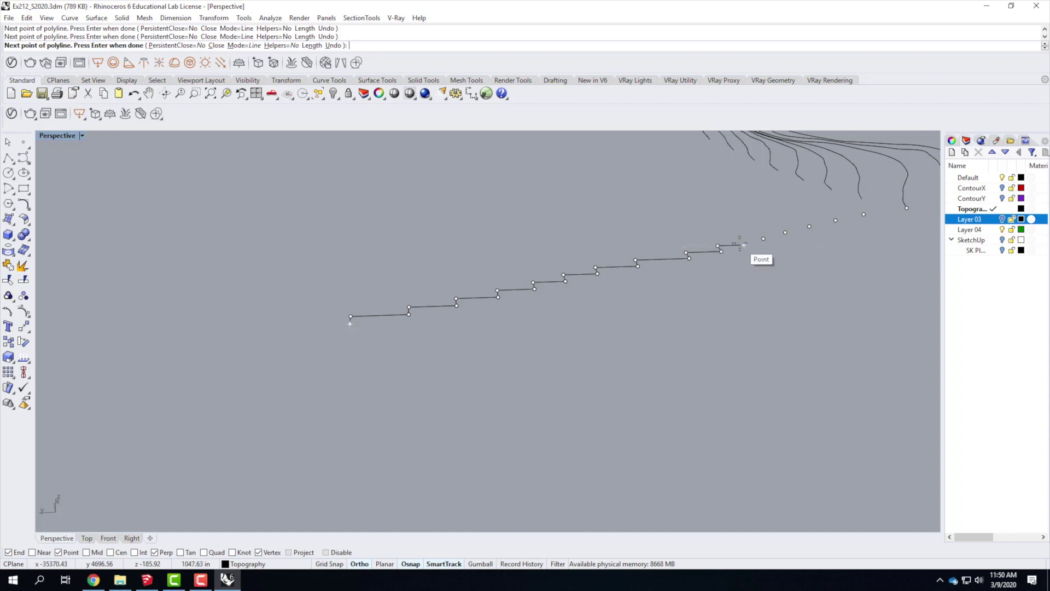
{"action": "left_click", "coordinate": [740, 239]}
{"action": "left_click", "coordinate": [763, 238]}
Draw the risers at the twelfth and thirteenth points of the stepped polyline, joined by a straight tread
{"action": "scroll", "coordinate": [513, 262], "scroll_direction": "down", "scroll_amount": 12}
{"action": "scroll", "coordinate": [587, 259], "scroll_direction": "up", "scroll_amount": 5}
{"action": "scroll", "coordinate": [572, 257], "scroll_direction": "up", "scroll_amount": 6}
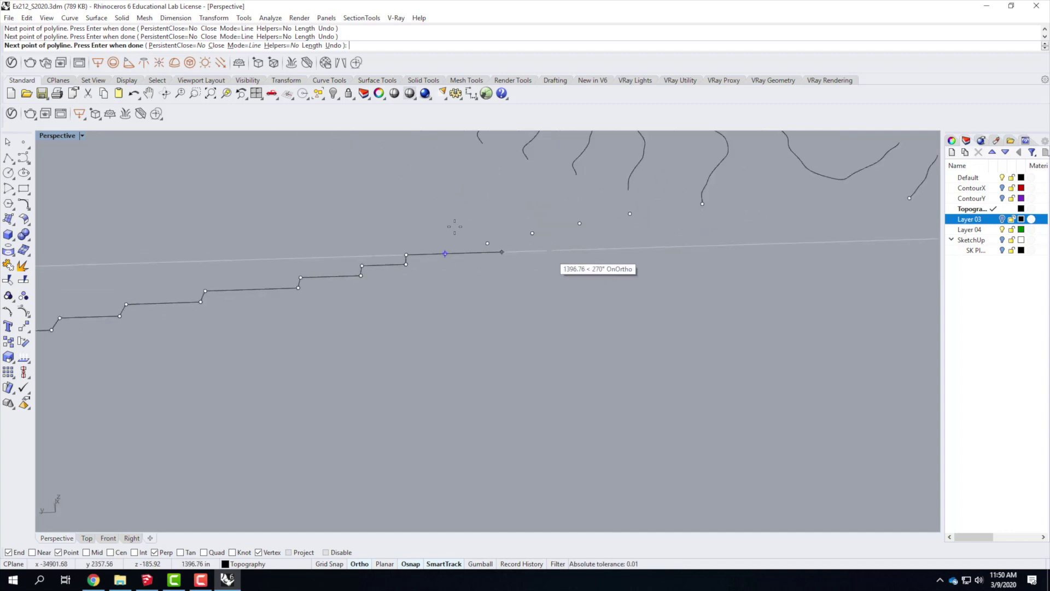
{"action": "left_click", "coordinate": [444, 252]}
{"action": "left_click", "coordinate": [445, 244]}
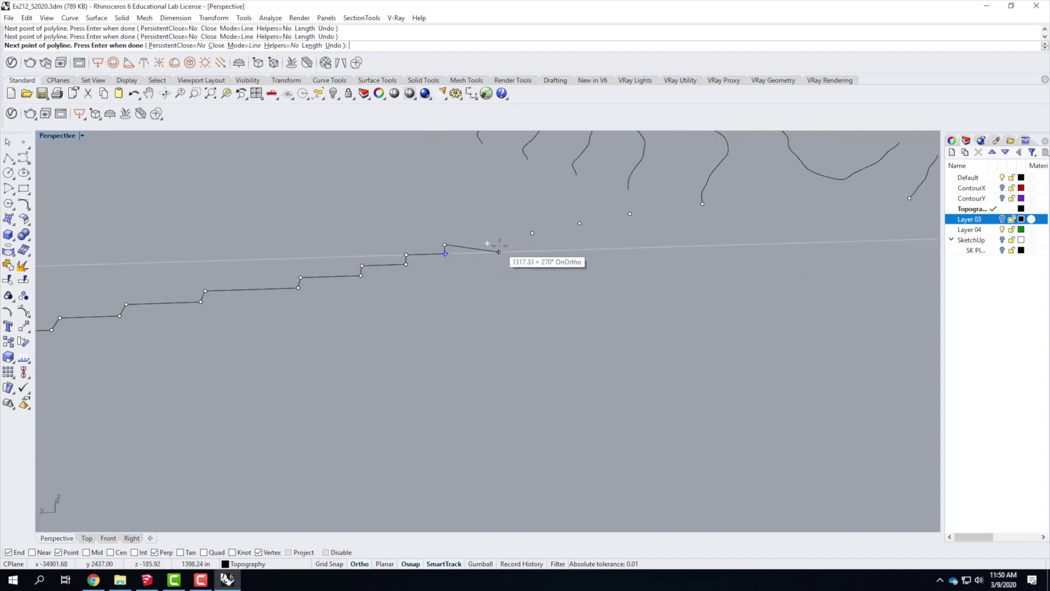
{"action": "left_click", "coordinate": [488, 243]}
{"action": "left_click", "coordinate": [496, 234]}
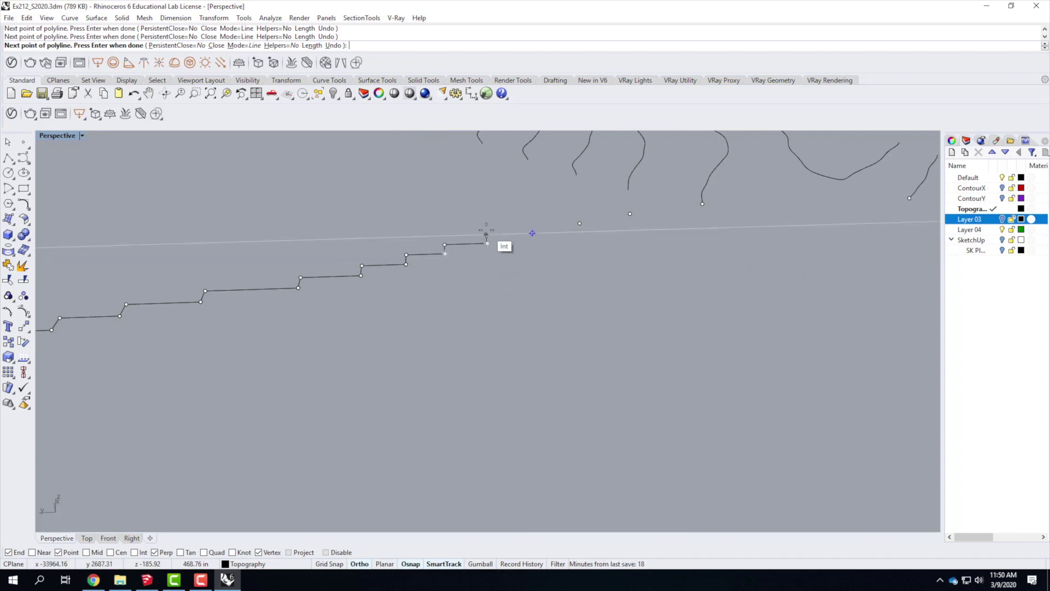
Trace the steps through the fourteenth, fifteenth and sixteenth points and end the tread on the seventeenth point
{"action": "left_click", "coordinate": [532, 233]}
{"action": "left_click", "coordinate": [530, 225]}
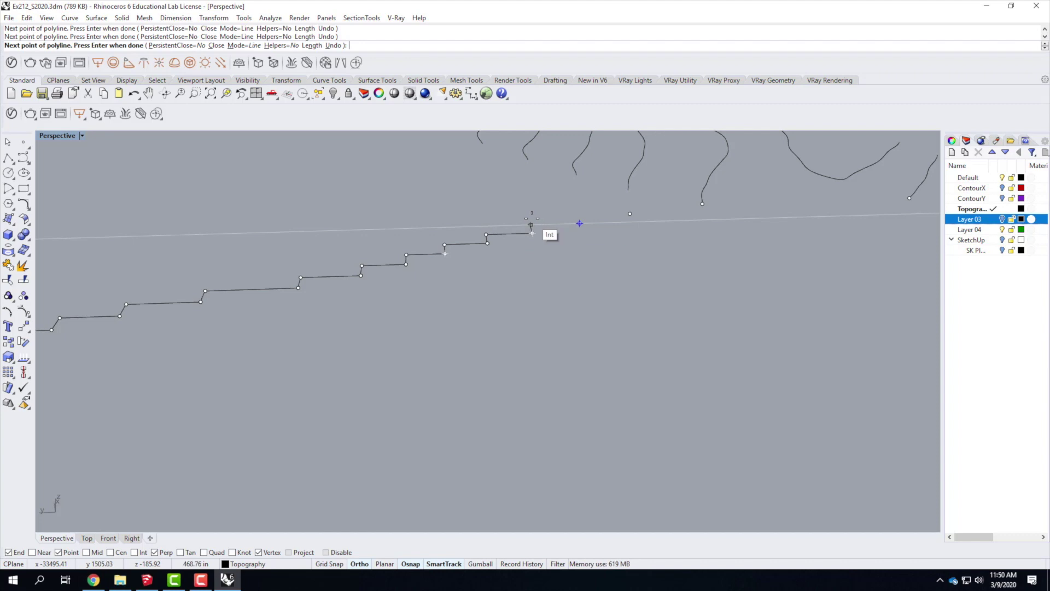
{"action": "left_click", "coordinate": [579, 222]}
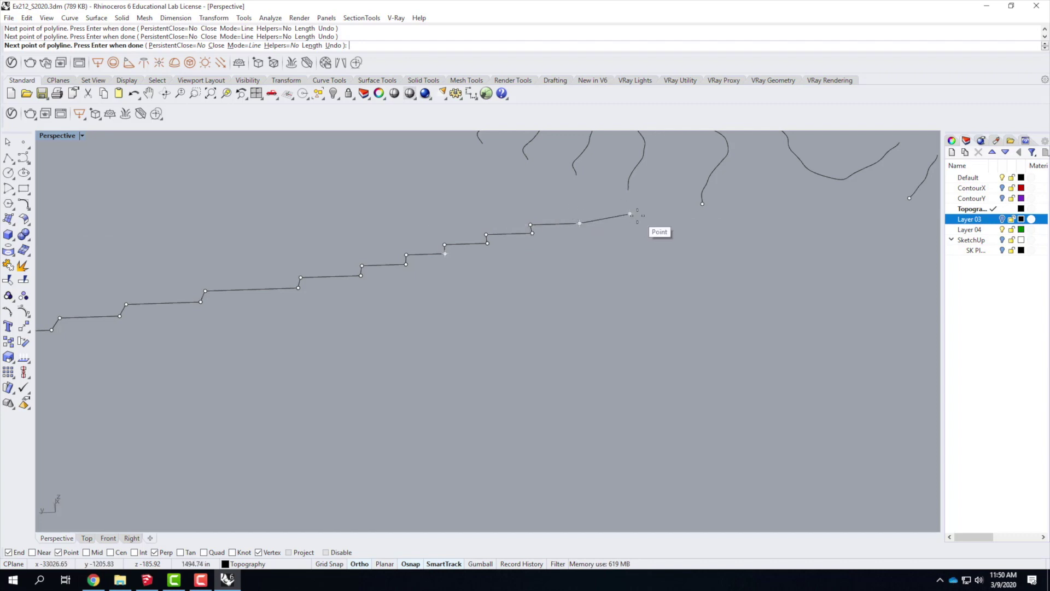
{"action": "left_click", "coordinate": [577, 216]}
{"action": "left_click", "coordinate": [630, 214]}
{"action": "left_click", "coordinate": [626, 206]}
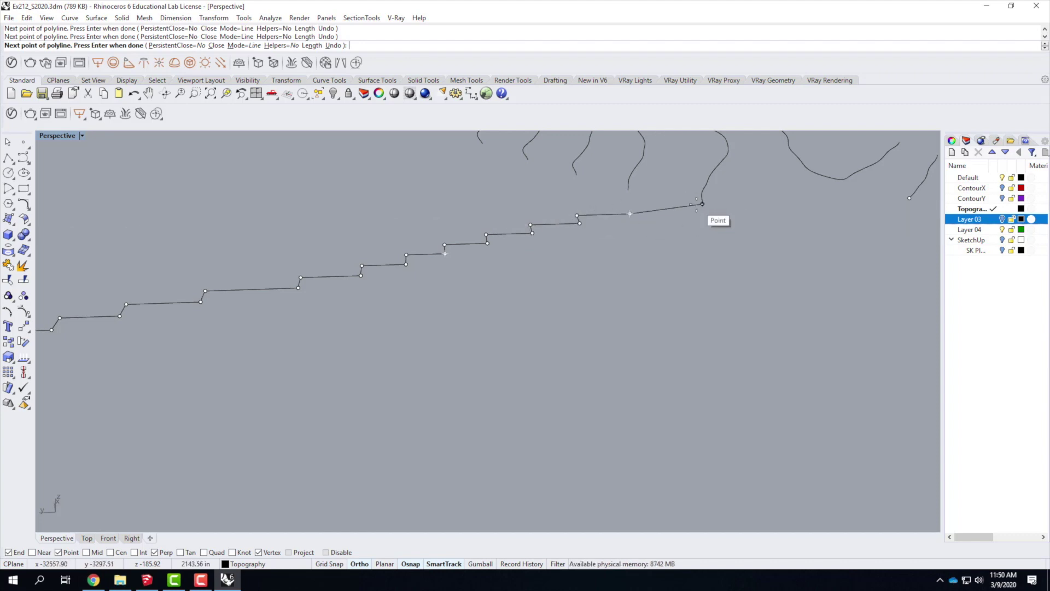
{"action": "left_click", "coordinate": [702, 204]}
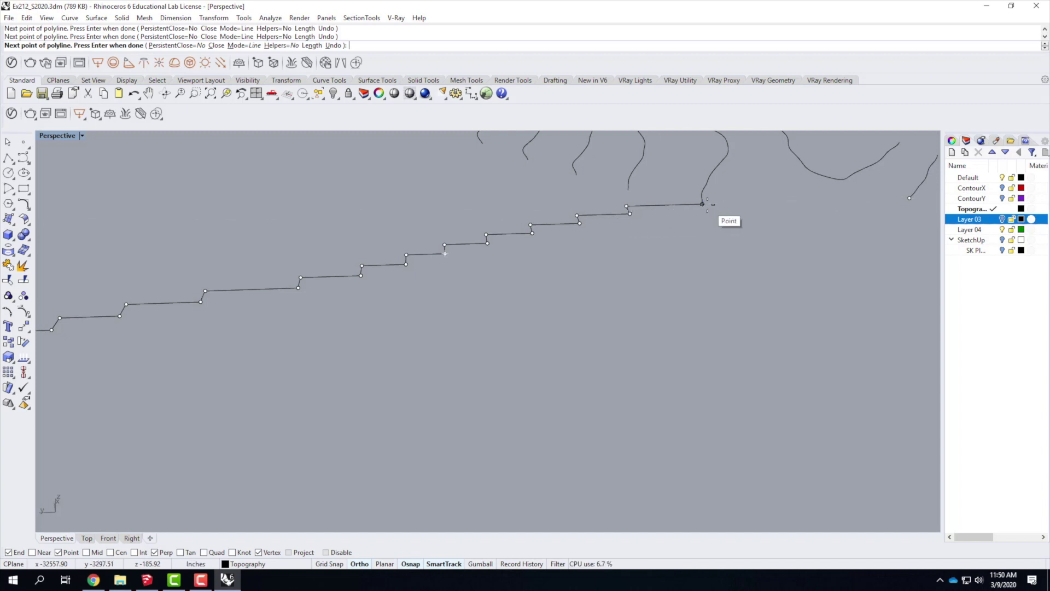
Add a 39.063' riser at the seventeenth point, step the polyline down through the last two points, and finish it
{"action": "scroll", "coordinate": [533, 348], "scroll_direction": "down", "scroll_amount": 5}
{"action": "scroll", "coordinate": [637, 309], "scroll_direction": "up", "scroll_amount": 3}
{"action": "scroll", "coordinate": [638, 310], "scroll_direction": "up", "scroll_amount": 3}
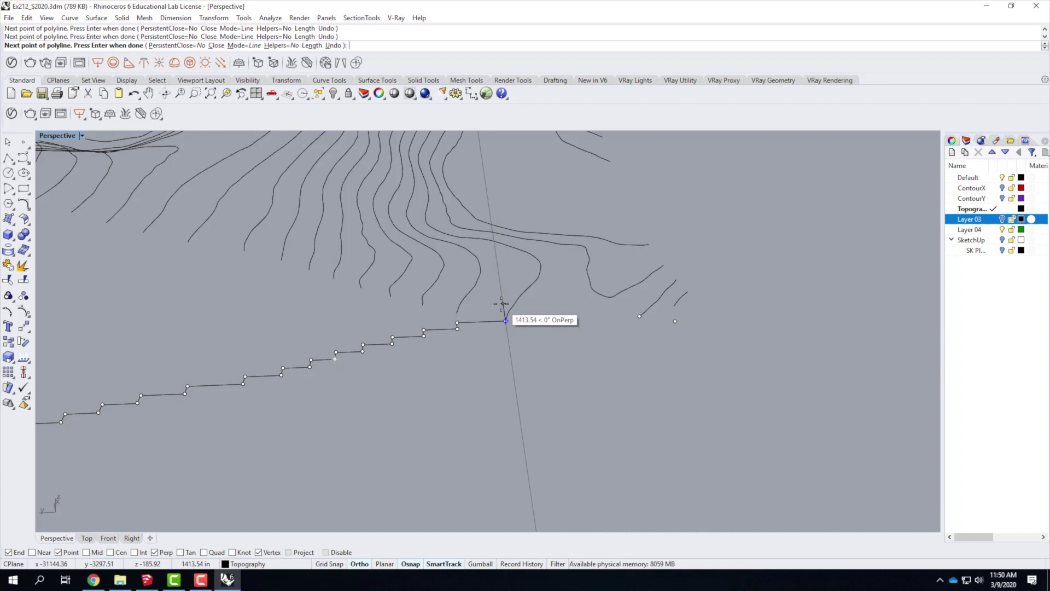
{"action": "type", "text": "39.063'"}
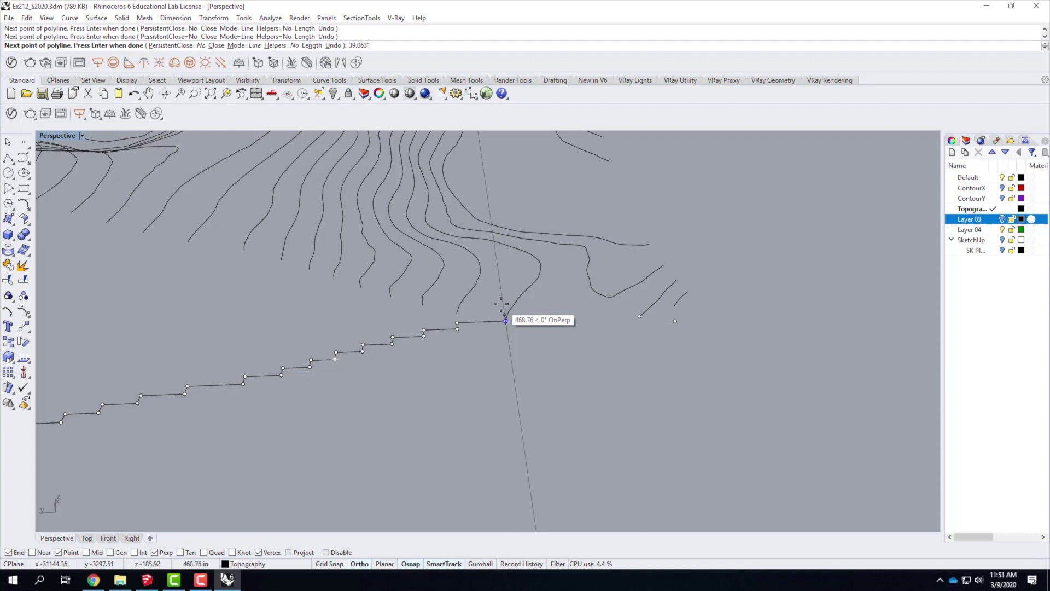
{"action": "key", "text": "Return"}
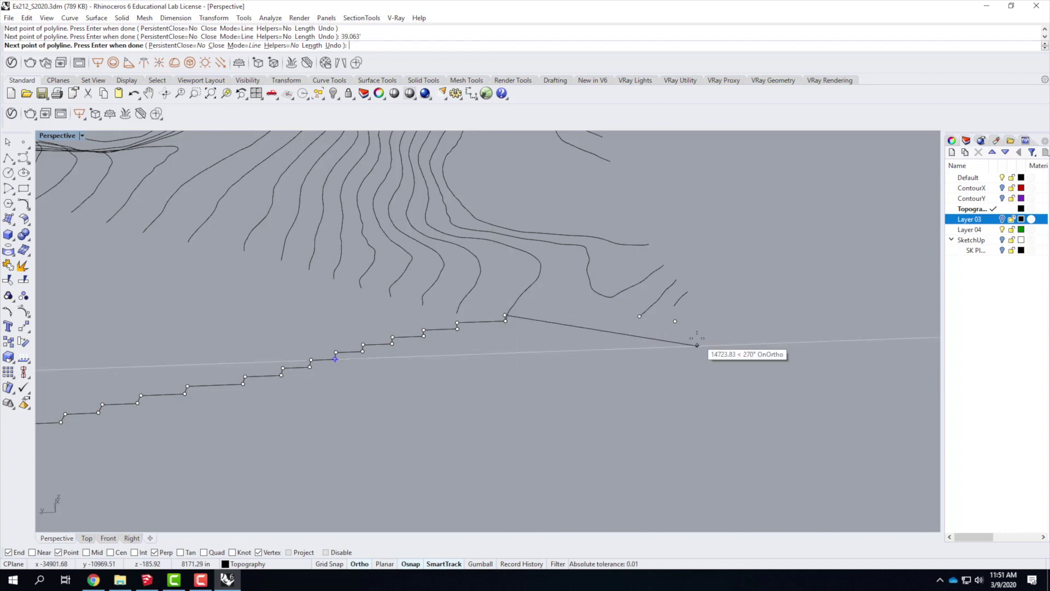
{"action": "left_click", "coordinate": [638, 315]}
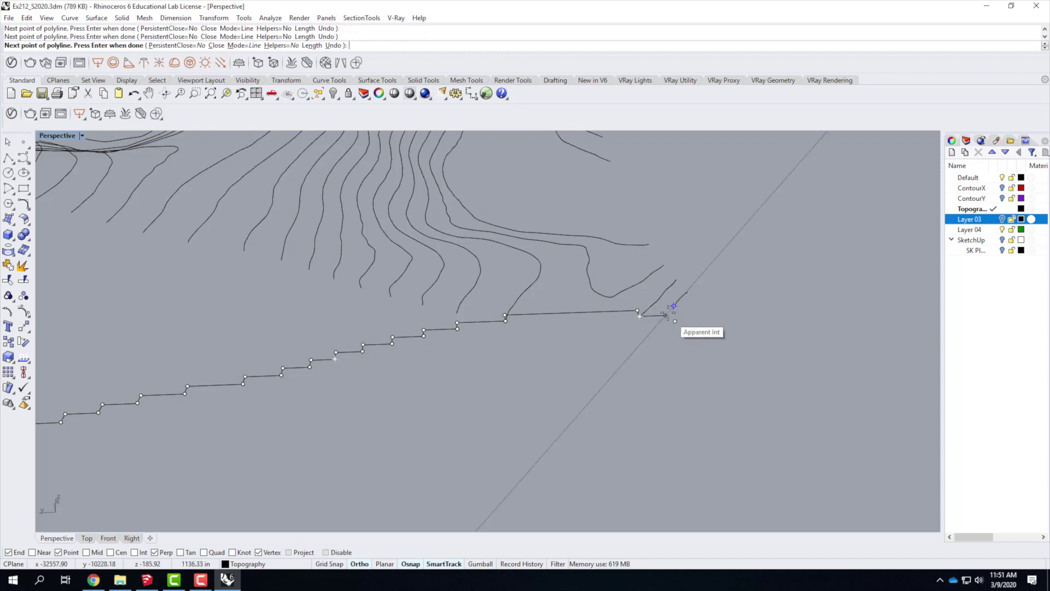
{"action": "scroll", "coordinate": [665, 315], "scroll_direction": "up", "scroll_amount": 3}
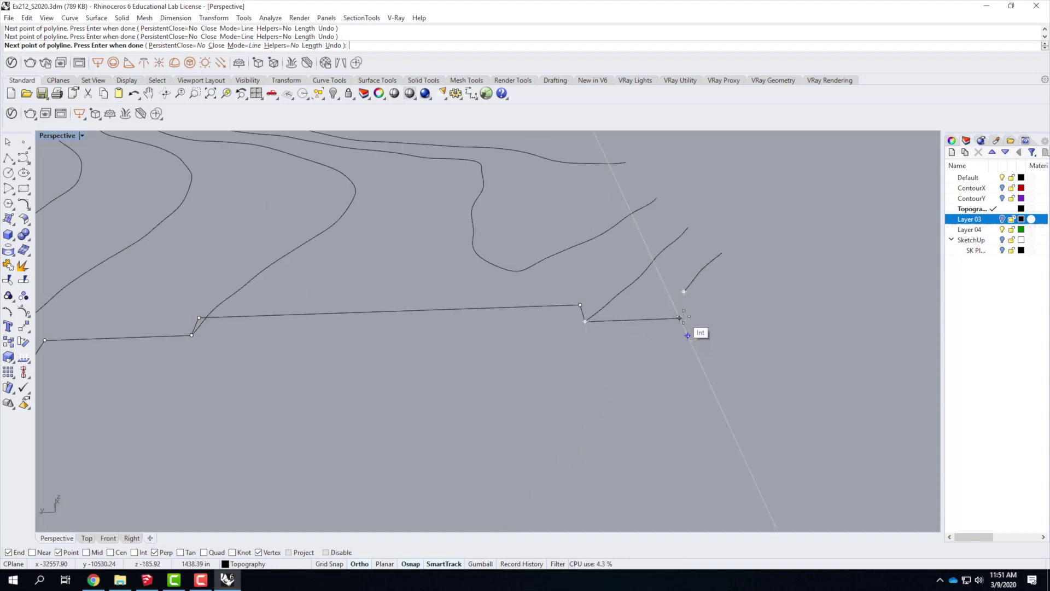
{"action": "left_click", "coordinate": [679, 317]}
{"action": "key", "text": "Return"}
{"action": "scroll", "coordinate": [736, 279], "scroll_direction": "down", "scroll_amount": 5}
Select the stepped polyline and examine its full length against the contour ends in the Top view, then return to the maximized Perspective view
{"action": "left_click", "coordinate": [677, 286]}
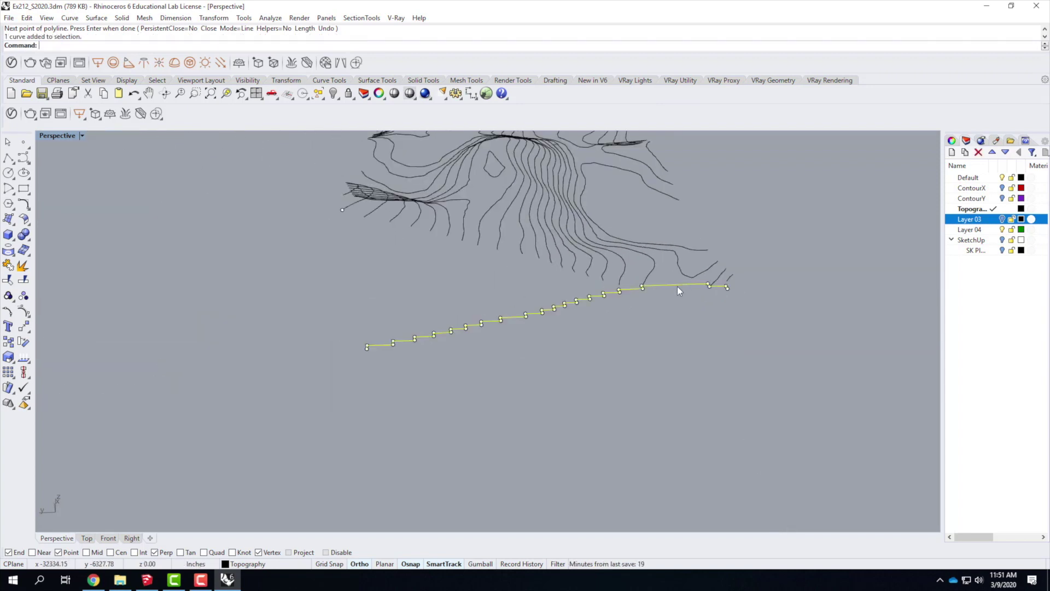
{"action": "double_click", "coordinate": [57, 138]}
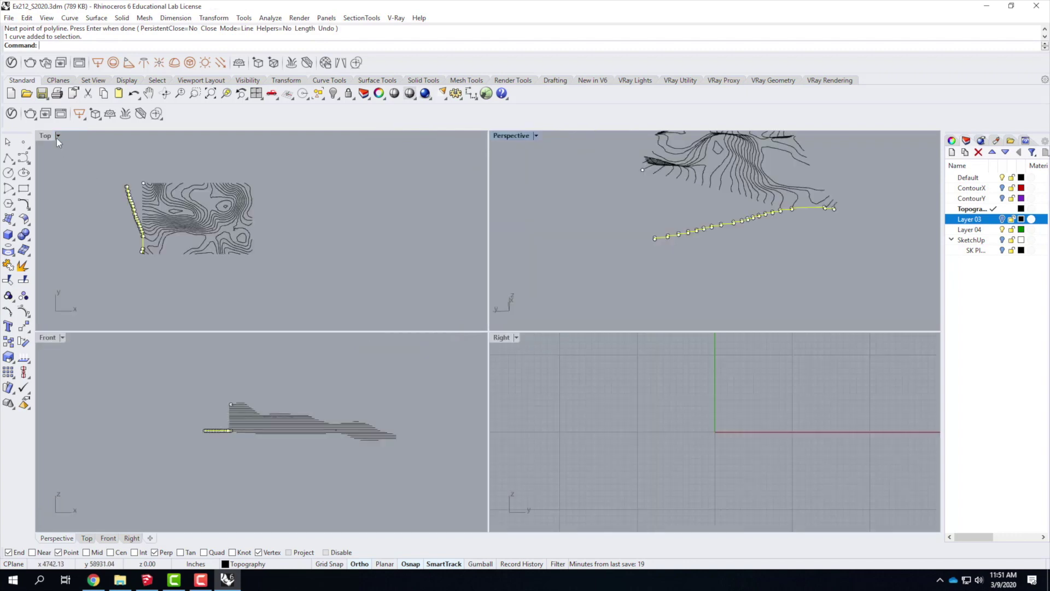
{"action": "scroll", "coordinate": [116, 210], "scroll_direction": "up", "scroll_amount": 4}
{"action": "scroll", "coordinate": [143, 202], "scroll_direction": "down", "scroll_amount": 3}
{"action": "scroll", "coordinate": [214, 307], "scroll_direction": "up", "scroll_amount": 6}
{"action": "scroll", "coordinate": [291, 185], "scroll_direction": "down", "scroll_amount": 5}
{"action": "scroll", "coordinate": [260, 259], "scroll_direction": "down", "scroll_amount": 5}
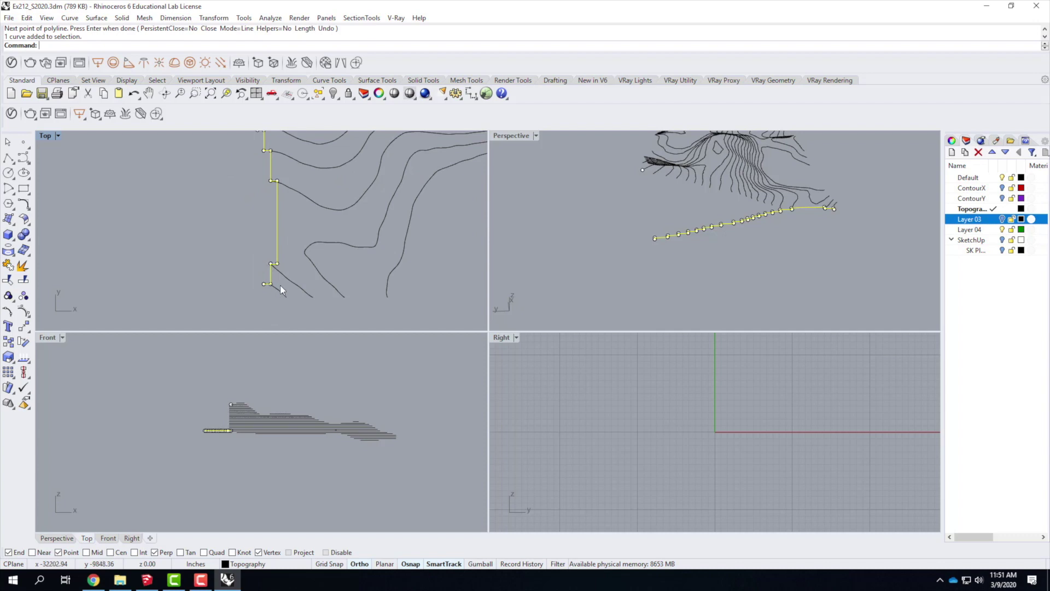
{"action": "scroll", "coordinate": [237, 187], "scroll_direction": "up", "scroll_amount": 3}
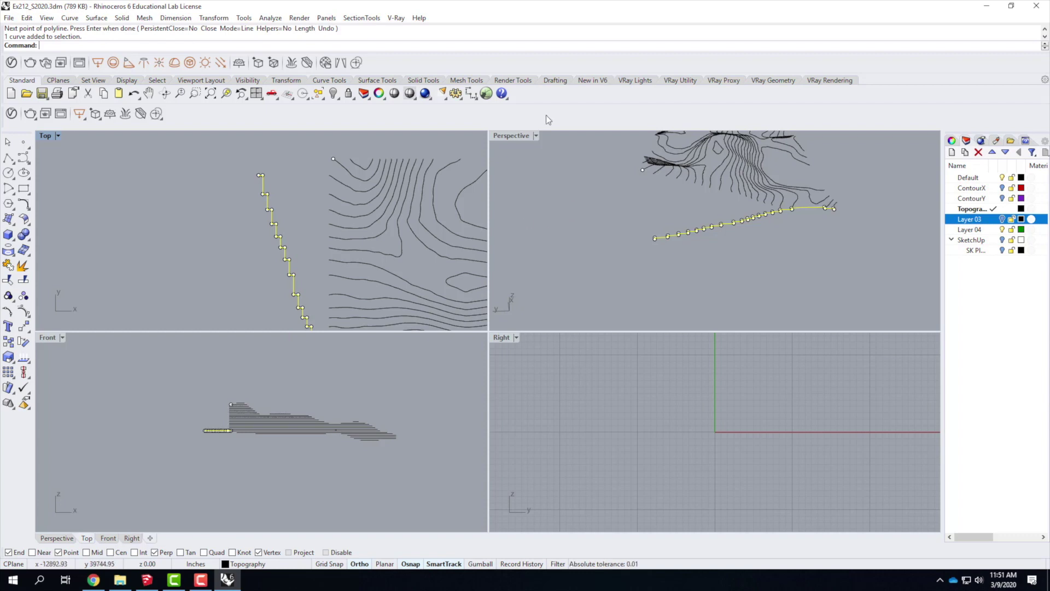
{"action": "left_click", "coordinate": [517, 144]}
{"action": "double_click", "coordinate": [517, 137]}
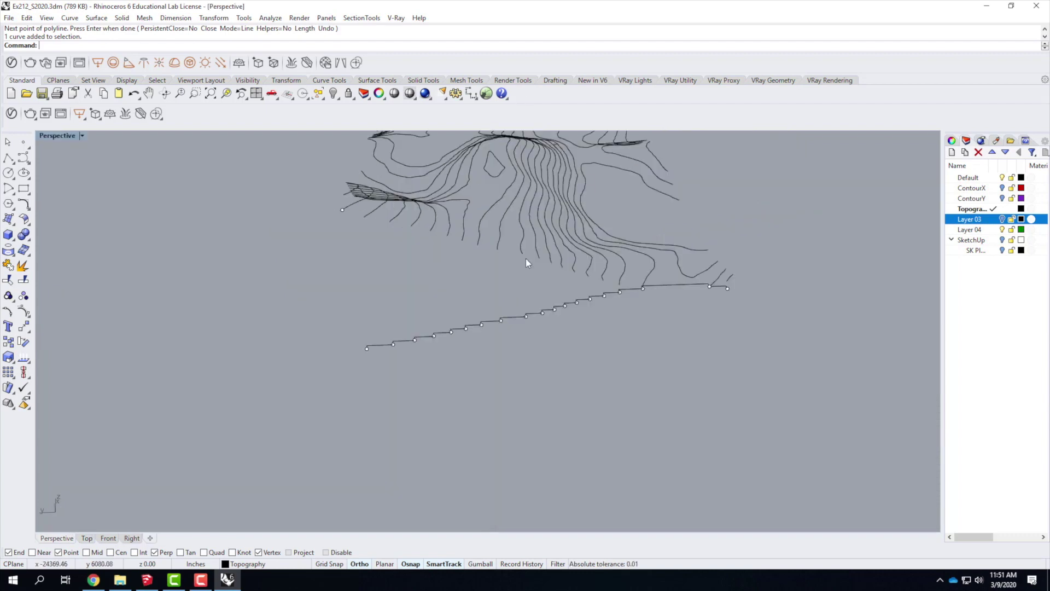
Select the rotated points with the stepped polyline and stand them back up vertically with Rotate3D about a Y-direction axis through the second-to-last point
{"action": "right_click_drag", "start_coordinate": [673, 308], "coordinate": [464, 307]}
{"action": "left_click_drag", "start_coordinate": [331, 300], "coordinate": [622, 363]}
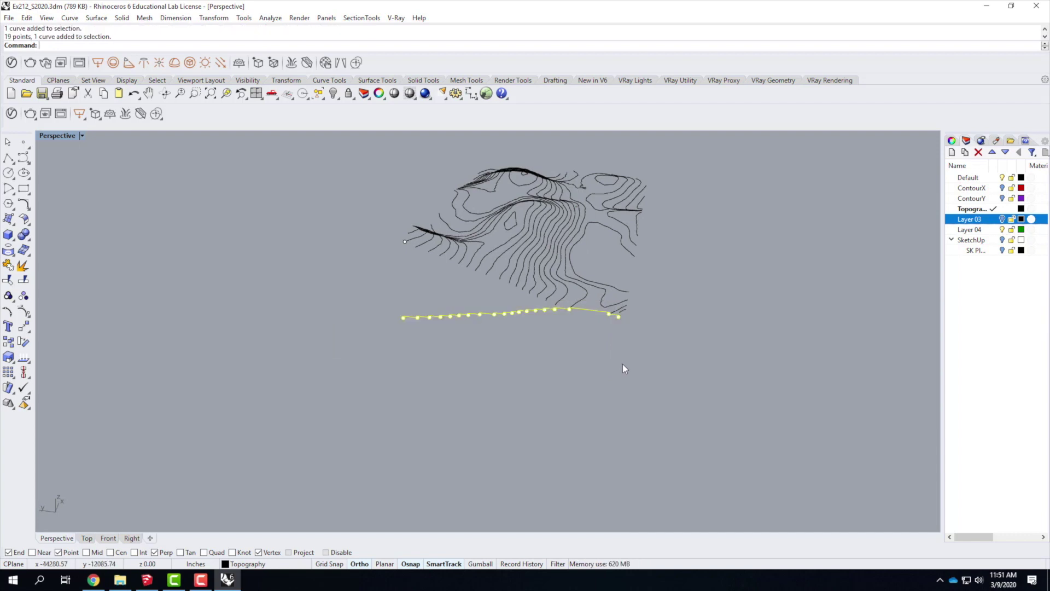
{"action": "type", "text": "Rotate"}
{"action": "key", "text": "Return"}
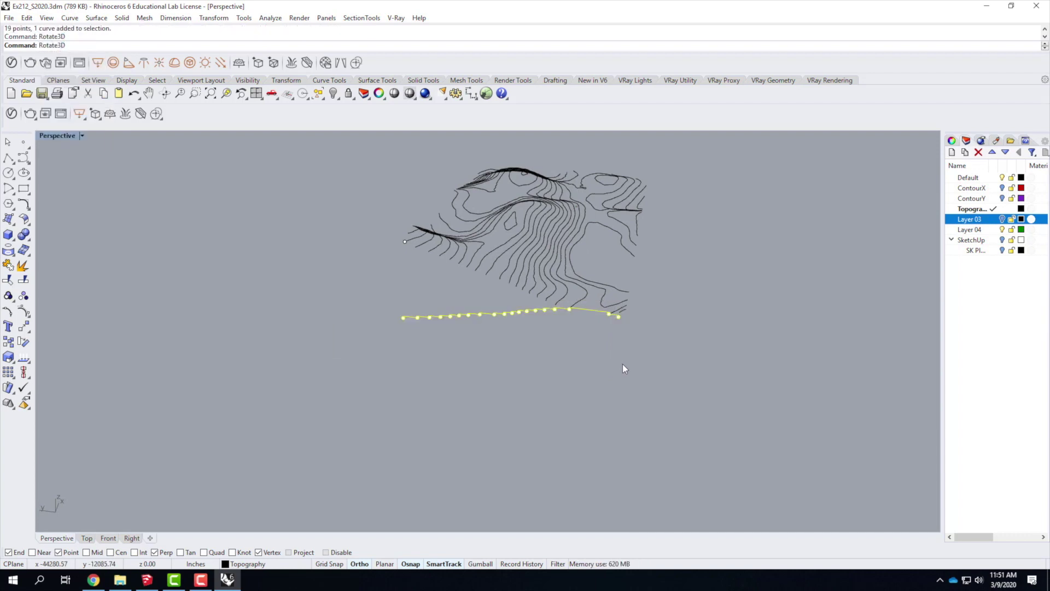
{"action": "scroll", "coordinate": [610, 314], "scroll_direction": "up", "scroll_amount": 5}
{"action": "left_click", "coordinate": [609, 297]}
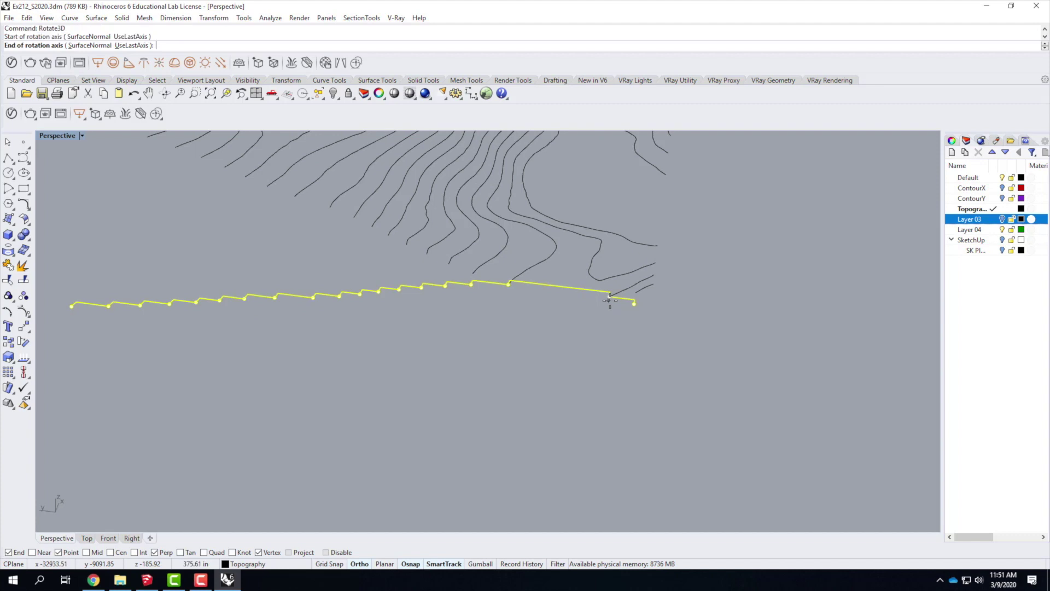
{"action": "left_click", "coordinate": [509, 284]}
{"action": "scroll", "coordinate": [587, 385], "scroll_direction": "down", "scroll_amount": 5}
{"action": "scroll", "coordinate": [357, 368], "scroll_direction": "down", "scroll_amount": 3}
{"action": "left_click", "coordinate": [199, 338]}
{"action": "left_click", "coordinate": [260, 154]}
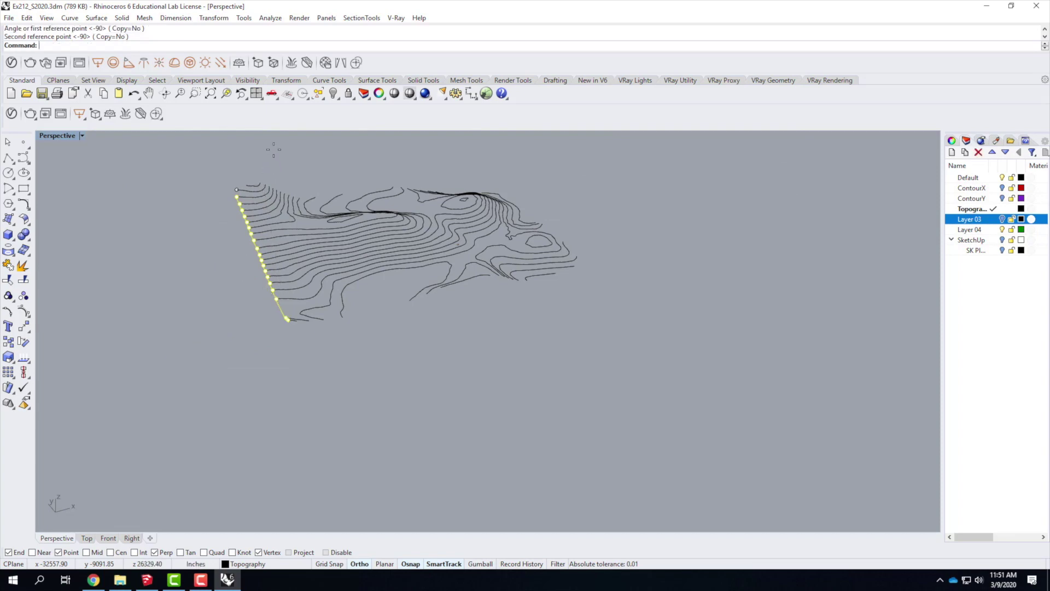
Deselect the rotated profile and examine the upright stepped polyline against the contour ends from several sides of the terrain
{"action": "left_click", "coordinate": [201, 238]}
{"action": "scroll", "coordinate": [198, 242], "scroll_direction": "up", "scroll_amount": 3}
{"action": "right_click_drag", "start_coordinate": [214, 283], "coordinate": [328, 265]}
{"action": "right_click_drag", "start_coordinate": [445, 239], "coordinate": [470, 282]}
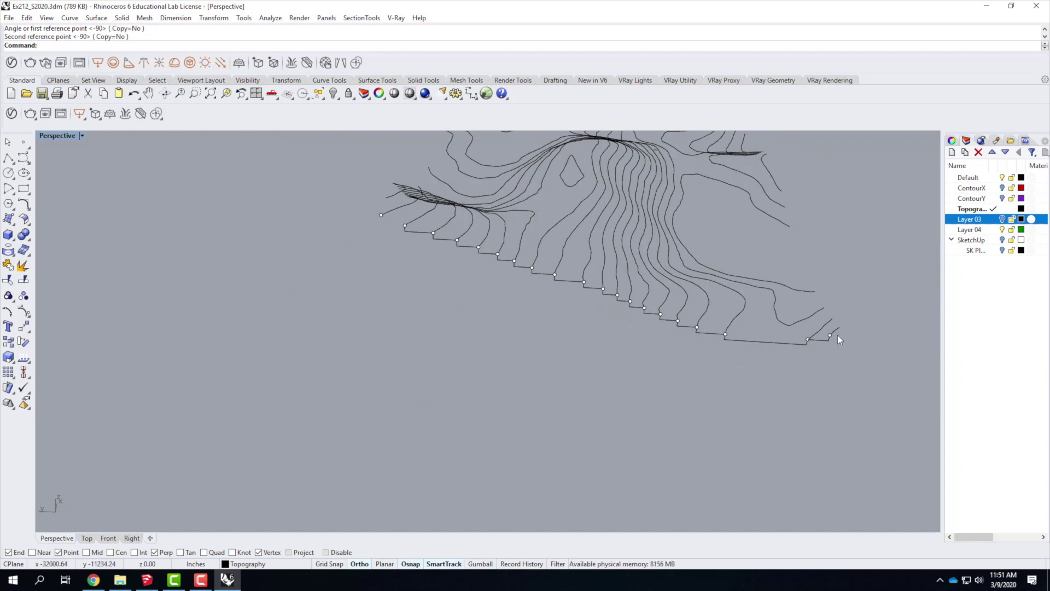
{"action": "right_click_drag", "start_coordinate": [838, 335], "coordinate": [633, 344]}
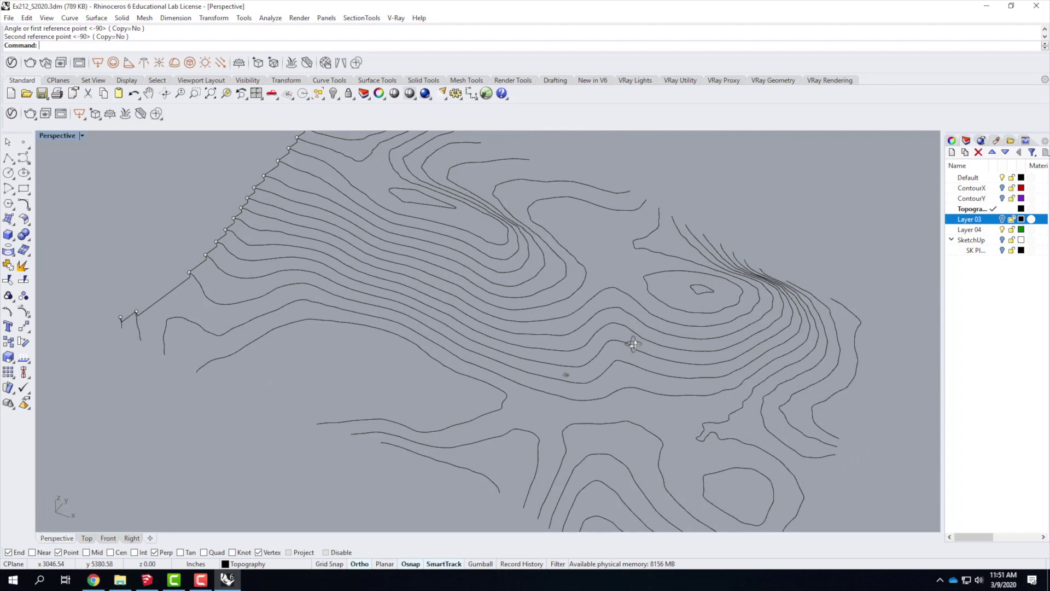
{"action": "right_click_drag", "start_coordinate": [539, 344], "coordinate": [284, 294]}
{"action": "scroll", "coordinate": [342, 270], "scroll_direction": "up", "scroll_amount": 3}
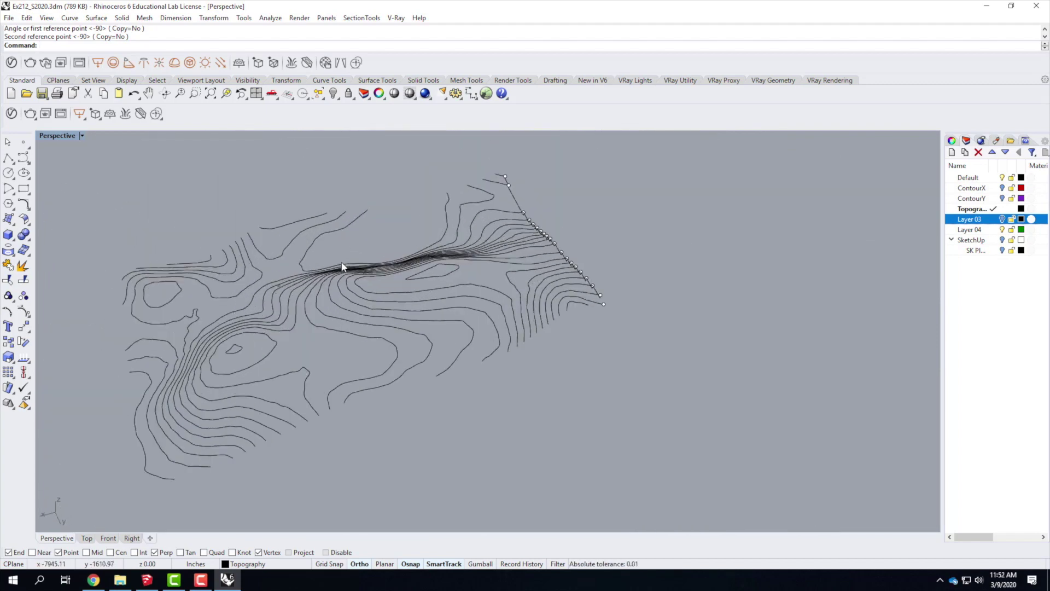
{"action": "right_click_drag", "start_coordinate": [320, 298], "coordinate": [346, 276]}
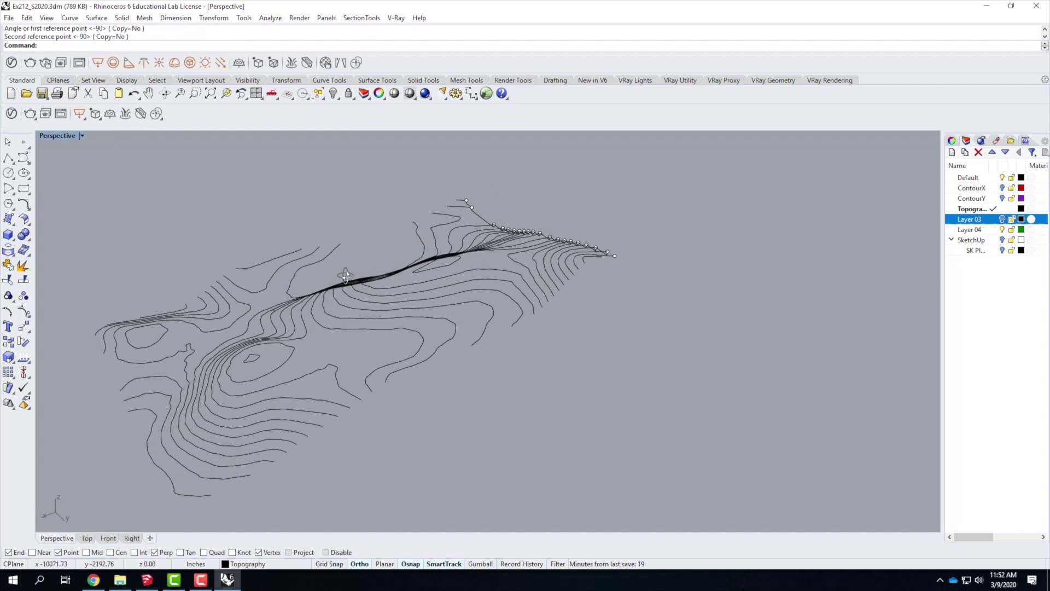
{"action": "scroll", "coordinate": [496, 314], "scroll_direction": "down", "scroll_amount": 3}
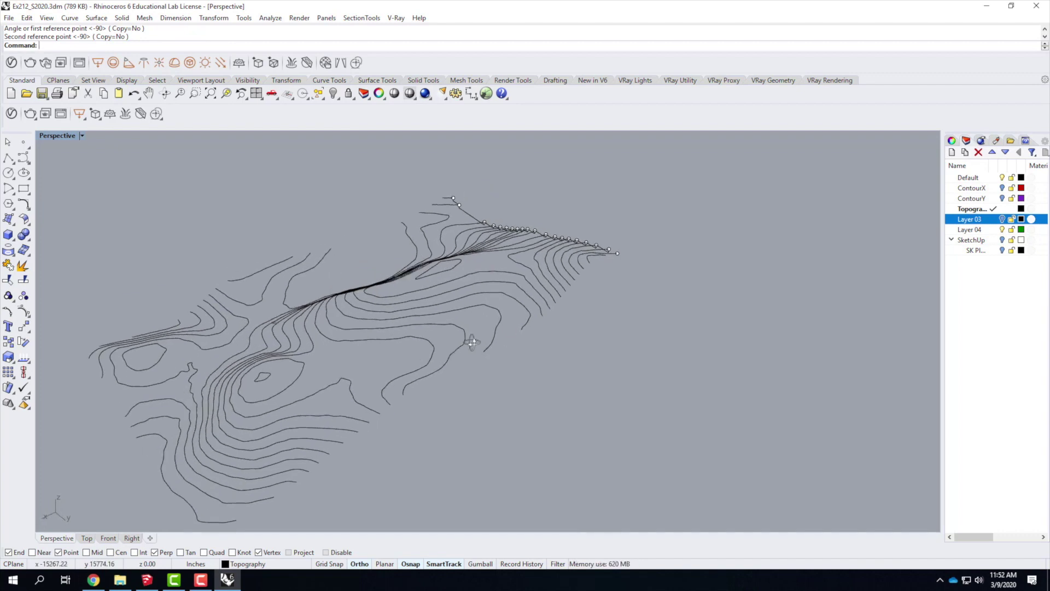
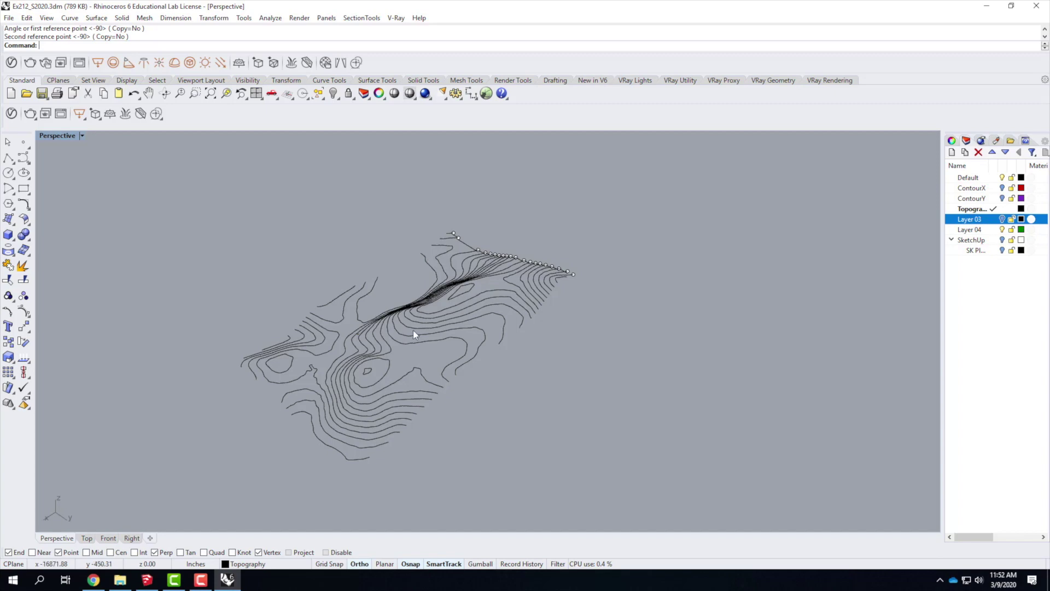
{"action": "right_click_drag", "start_coordinate": [346, 277], "coordinate": [470, 296]}
{"action": "scroll", "coordinate": [484, 394], "scroll_direction": "up", "scroll_amount": 10}
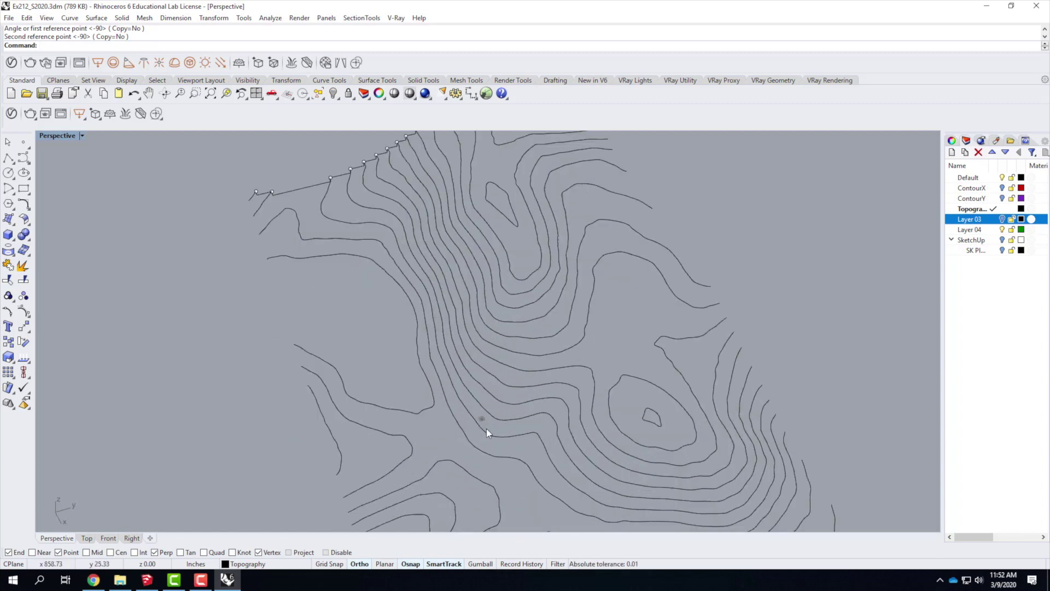
Set the construction grid's minor line spacing to 12 inches for all viewports
{"action": "scroll", "coordinate": [460, 382], "scroll_direction": "down", "scroll_amount": 10}
{"action": "scroll", "coordinate": [442, 337], "scroll_direction": "up", "scroll_amount": 5}
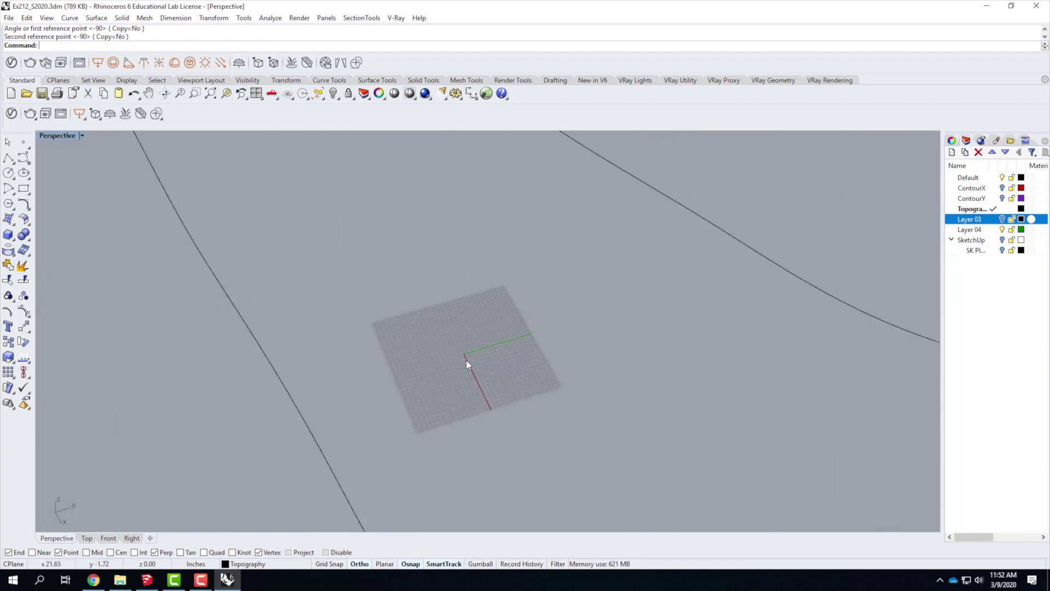
{"action": "scroll", "coordinate": [457, 340], "scroll_direction": "down", "scroll_amount": 8}
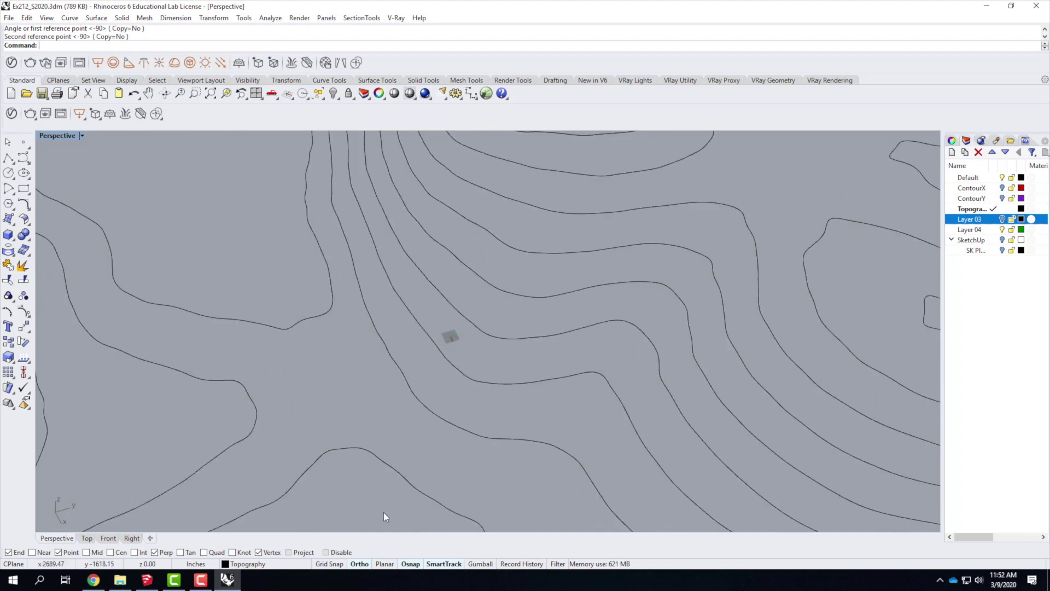
{"action": "right_click", "coordinate": [333, 565]}
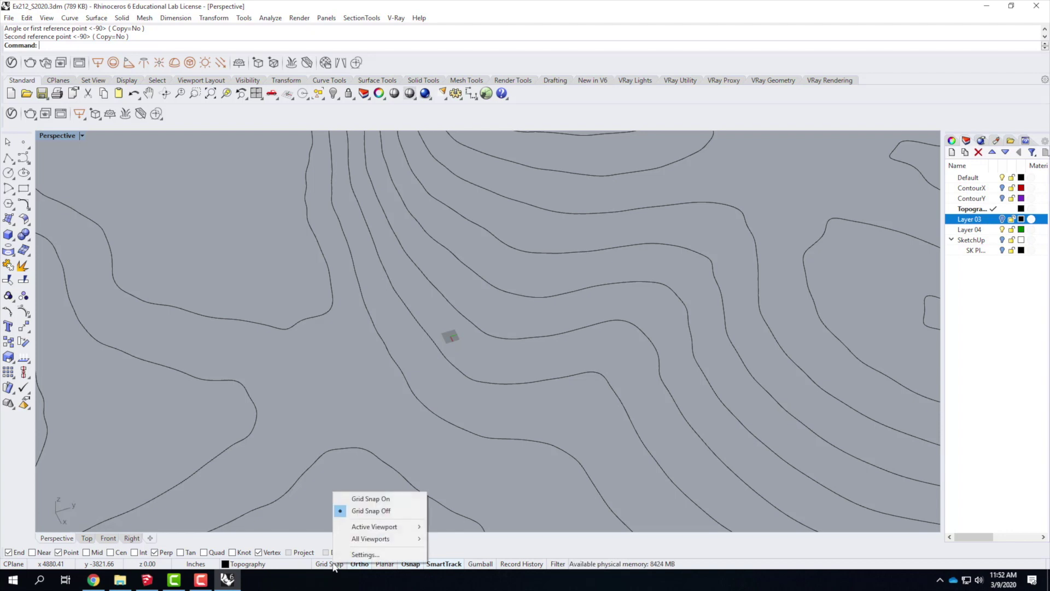
{"action": "left_click", "coordinate": [374, 555]}
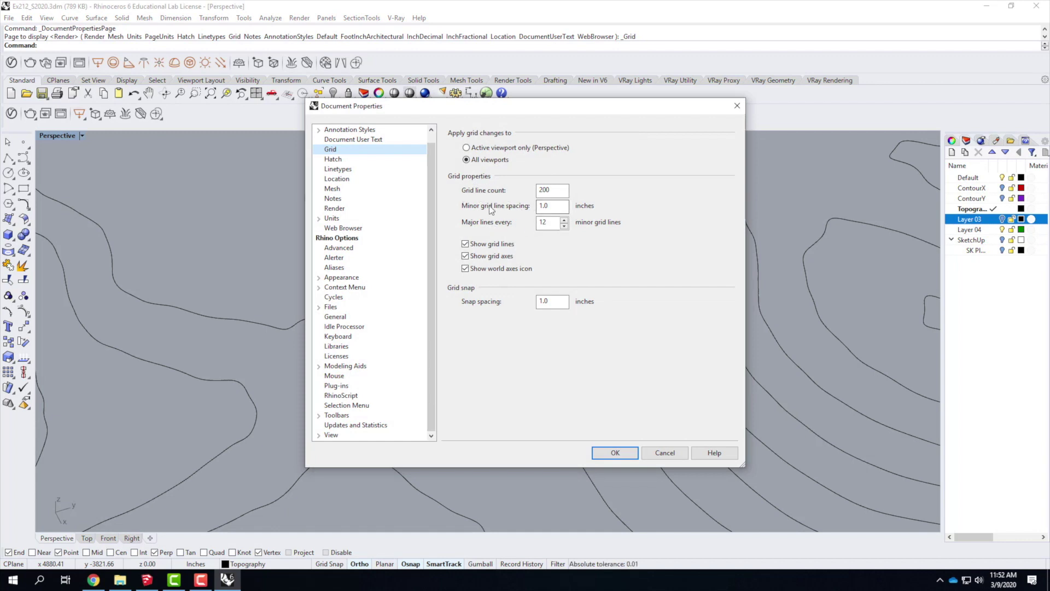
{"action": "double_click", "coordinate": [553, 205]}
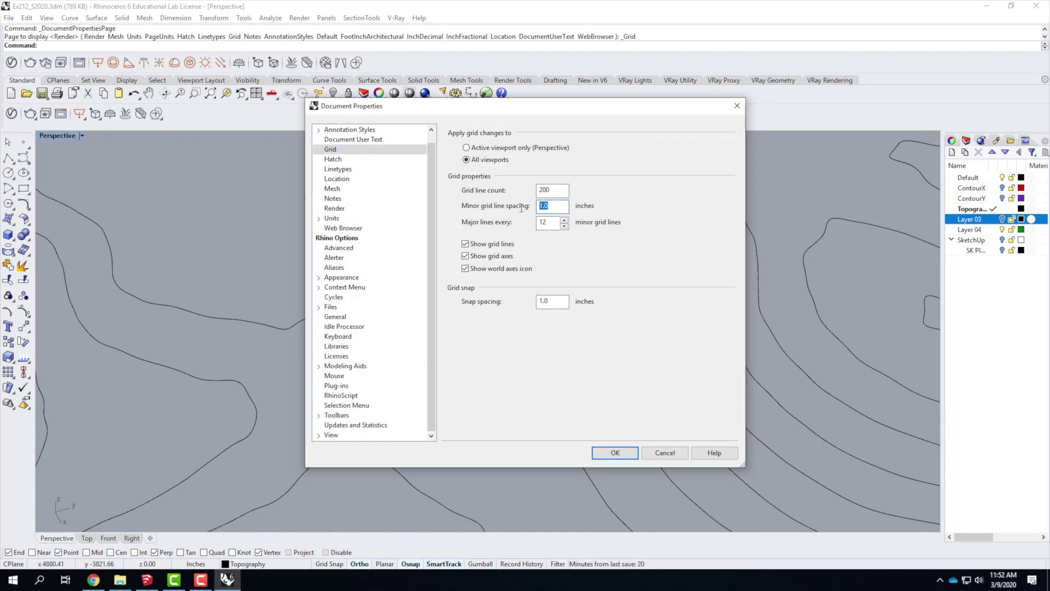
{"action": "left_click", "coordinate": [558, 192]}
{"action": "left_click", "coordinate": [614, 453]}
{"action": "scroll", "coordinate": [425, 377], "scroll_direction": "down", "scroll_amount": 3}
{"action": "scroll", "coordinate": [425, 378], "scroll_direction": "up", "scroll_amount": 1}
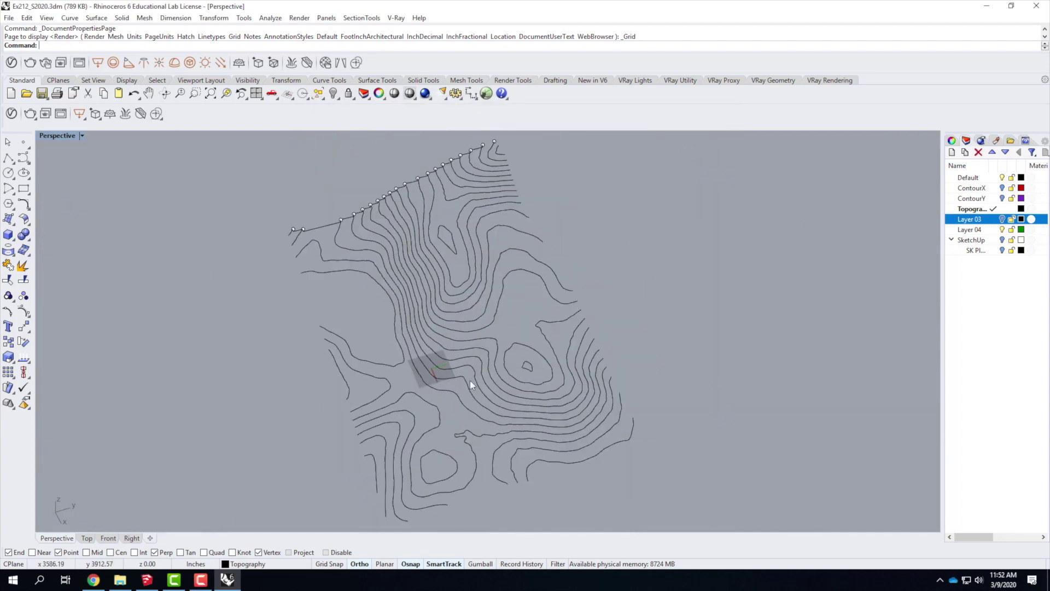
{"action": "scroll", "coordinate": [434, 378], "scroll_direction": "up", "scroll_amount": 3}
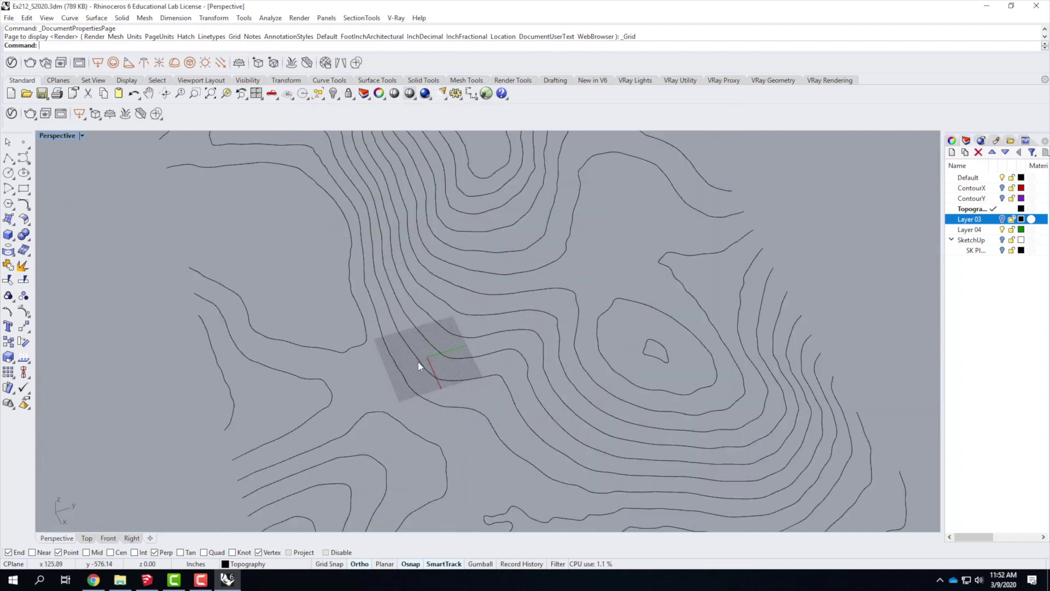
Set the grid line count to 2000 so the construction grid extends across the terrain in all viewports
{"action": "right_click", "coordinate": [334, 569]}
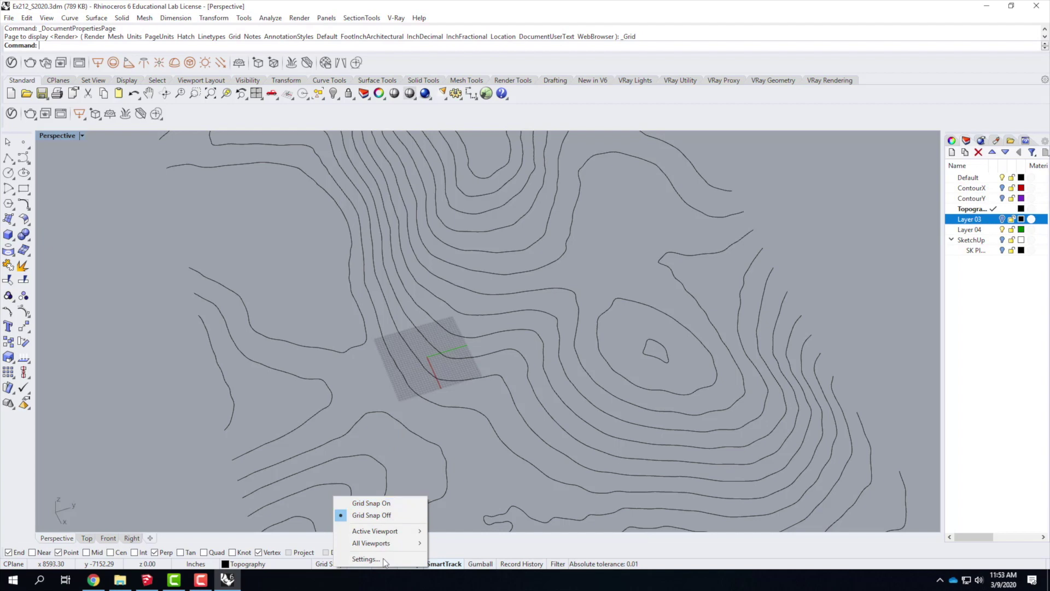
{"action": "left_click", "coordinate": [362, 555]}
{"action": "left_click", "coordinate": [561, 190]}
{"action": "type", "text": "000"}
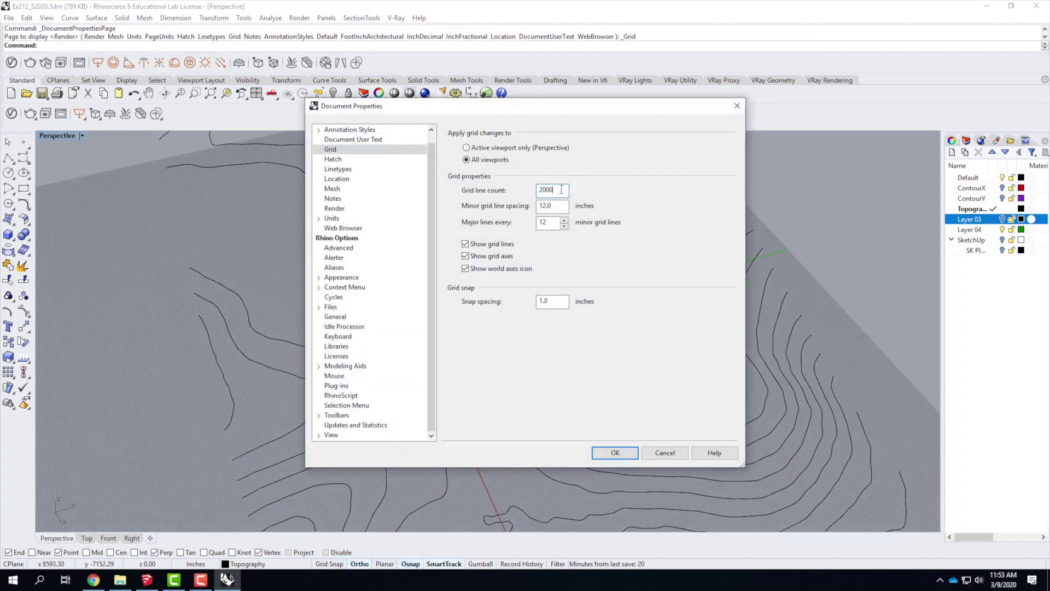
{"action": "left_click", "coordinate": [615, 453]}
{"action": "scroll", "coordinate": [470, 278], "scroll_direction": "down", "scroll_amount": 5}
{"action": "right_click_drag", "start_coordinate": [562, 403], "coordinate": [478, 363]}
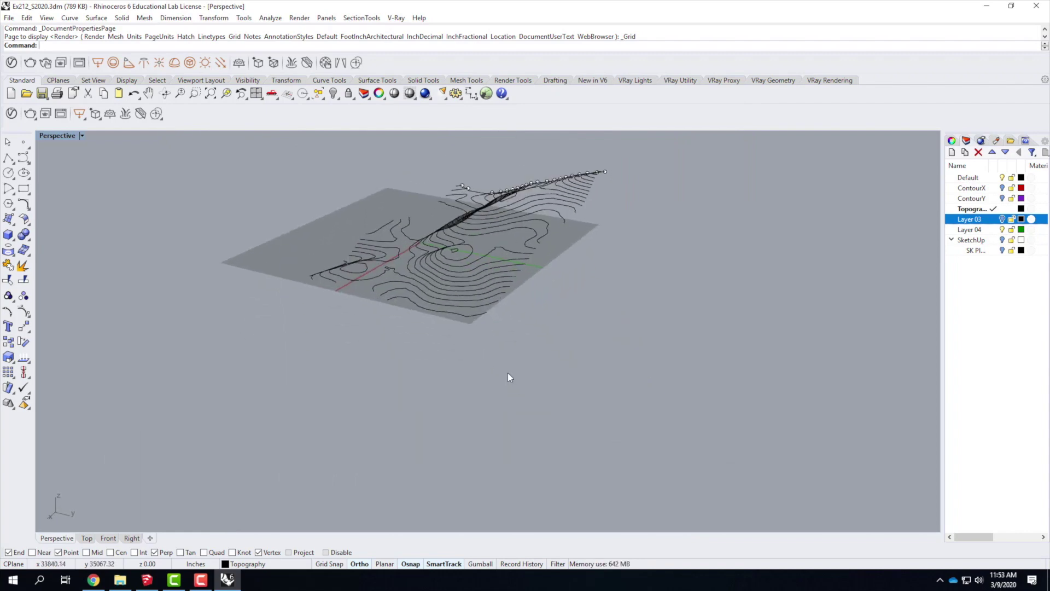
{"action": "right_click_drag", "start_coordinate": [476, 277], "coordinate": [597, 288]}
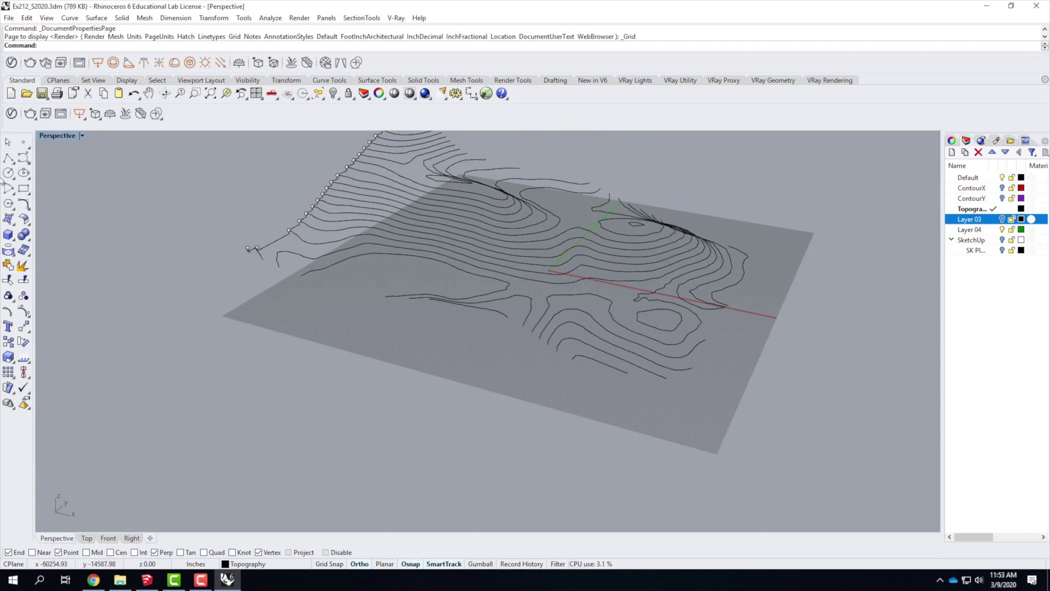
Draw a trial six-point polyline flat on the ground construction plane beside the terrain, and delete it
{"action": "left_click", "coordinate": [8, 159]}
{"action": "left_click", "coordinate": [197, 446]}
{"action": "left_click", "coordinate": [361, 326]}
{"action": "left_click", "coordinate": [504, 363]}
{"action": "left_click", "coordinate": [403, 471]}
{"action": "left_click", "coordinate": [321, 444]}
{"action": "left_click", "coordinate": [396, 377]}
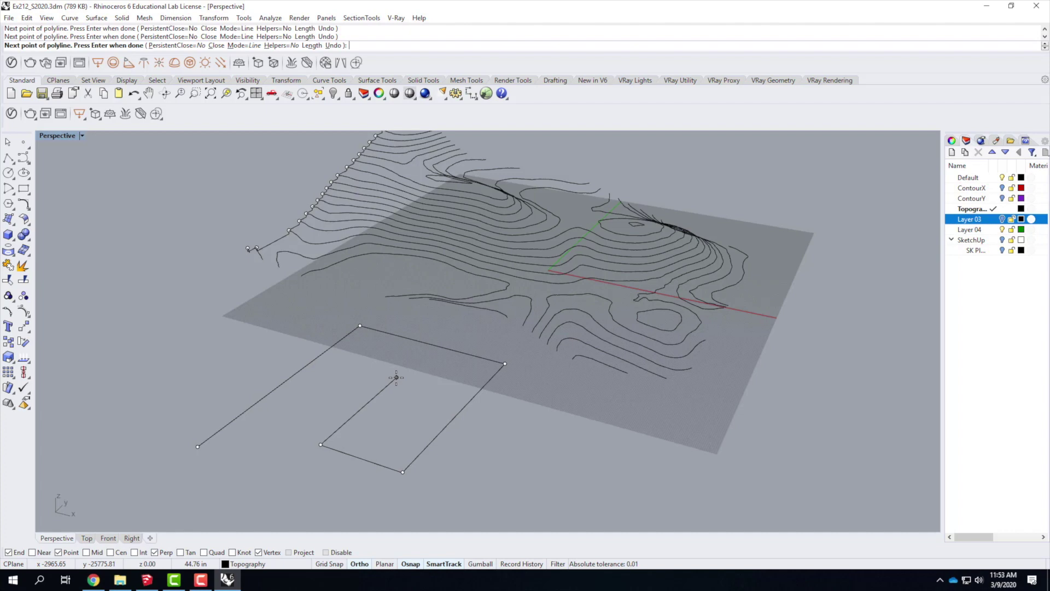
{"action": "key", "text": "Return"}
{"action": "right_click_drag", "start_coordinate": [542, 420], "coordinate": [441, 443]}
{"action": "left_click", "coordinate": [441, 444]}
{"action": "key", "text": "Delete"}
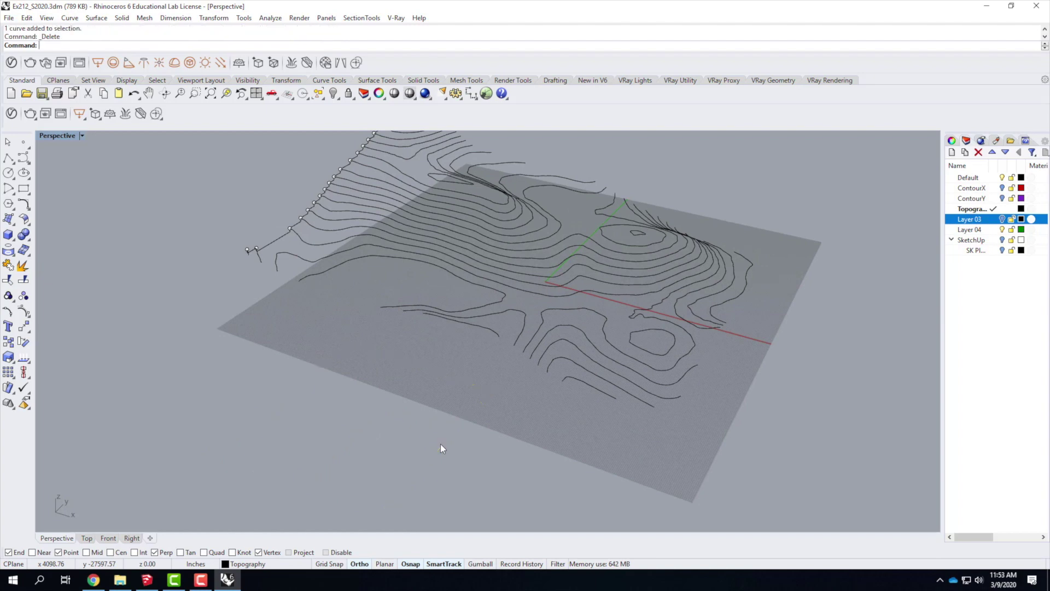
Begin a 3-point CPlane with its origin at the lowest contour's end on the near terrain edge and its X axis along that edge
{"action": "right_click_drag", "start_coordinate": [611, 399], "coordinate": [162, 177]}
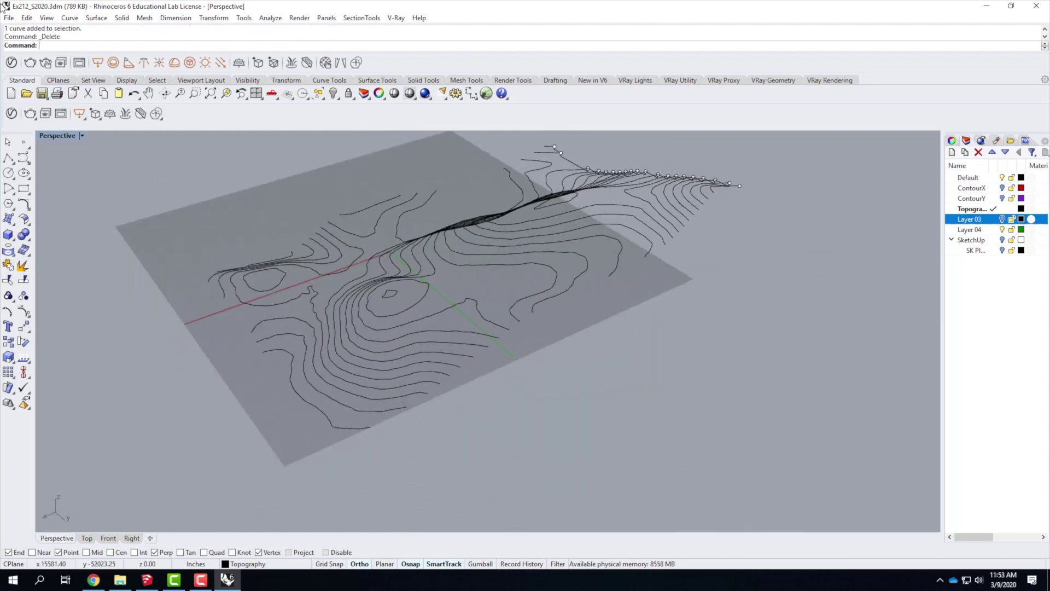
{"action": "left_click", "coordinate": [82, 136]}
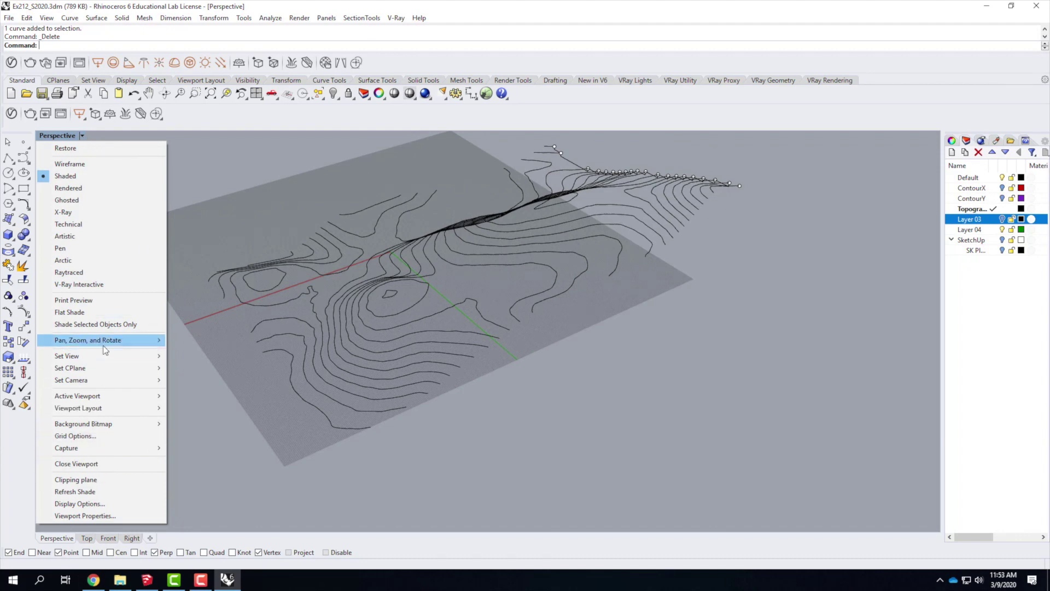
{"action": "mouse_move", "coordinate": [100, 371]}
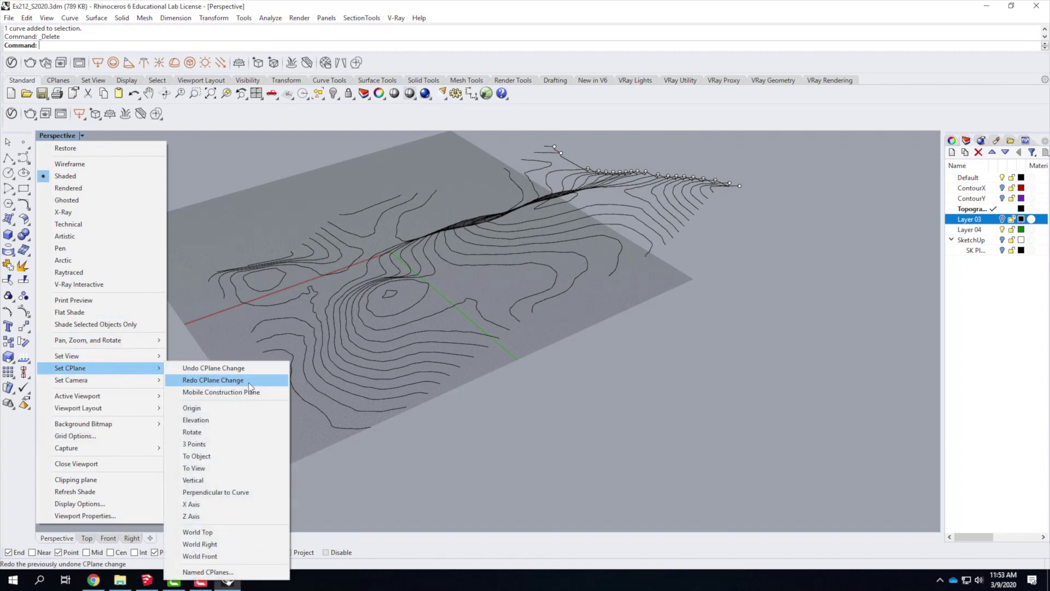
{"action": "left_click", "coordinate": [224, 442]}
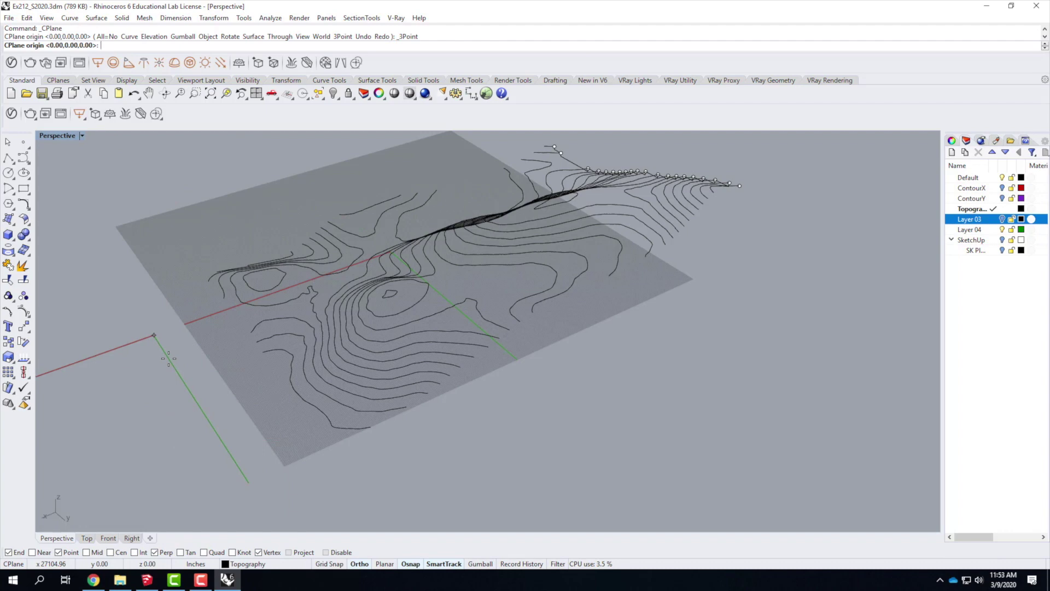
{"action": "scroll", "coordinate": [387, 438], "scroll_direction": "up", "scroll_amount": 3}
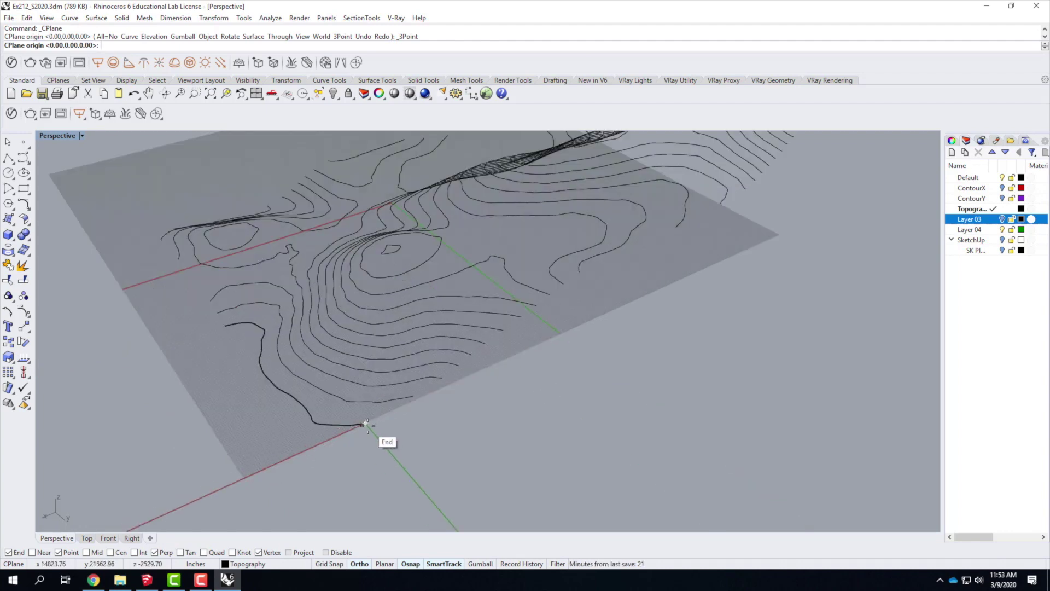
{"action": "left_click", "coordinate": [365, 424]}
{"action": "scroll", "coordinate": [373, 417], "scroll_direction": "down", "scroll_amount": 3}
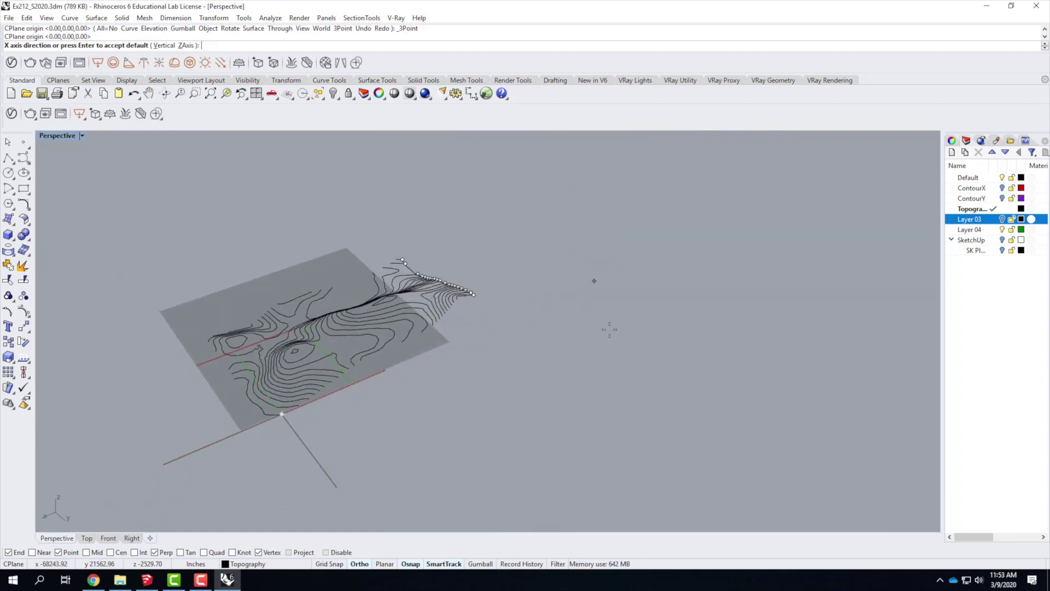
{"action": "left_click", "coordinate": [622, 316]}
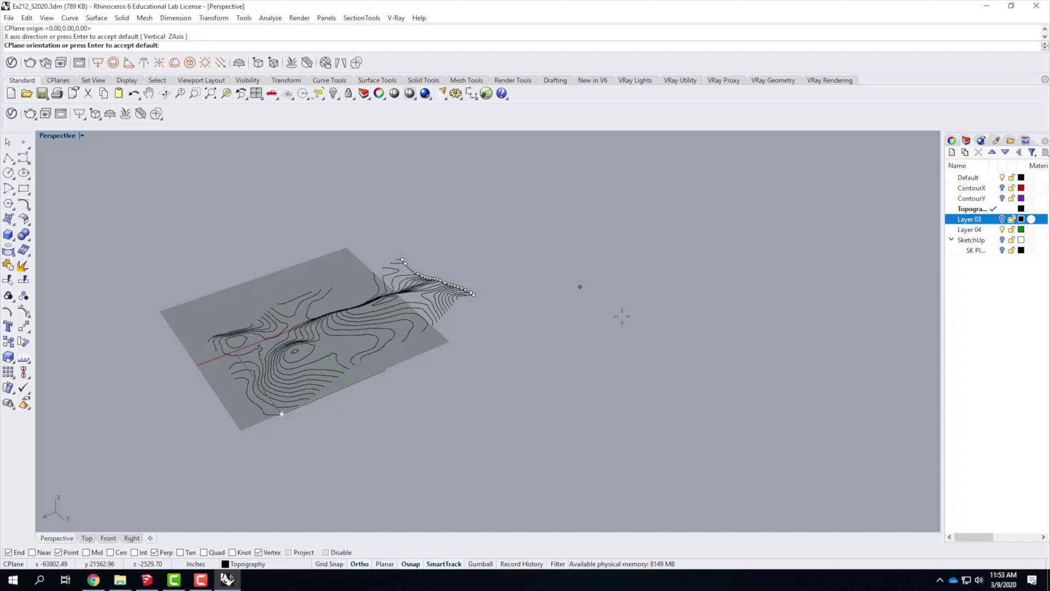
Orient the new construction plane vertically using the Front view, and return to the maximized Perspective view
{"action": "double_click", "coordinate": [60, 136]}
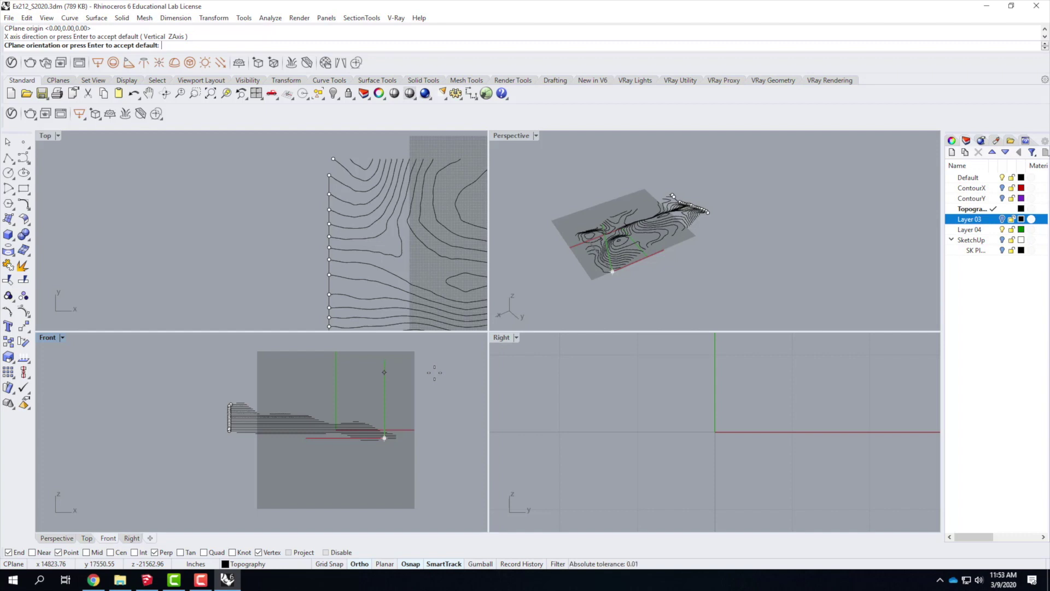
{"action": "key", "text": "Return"}
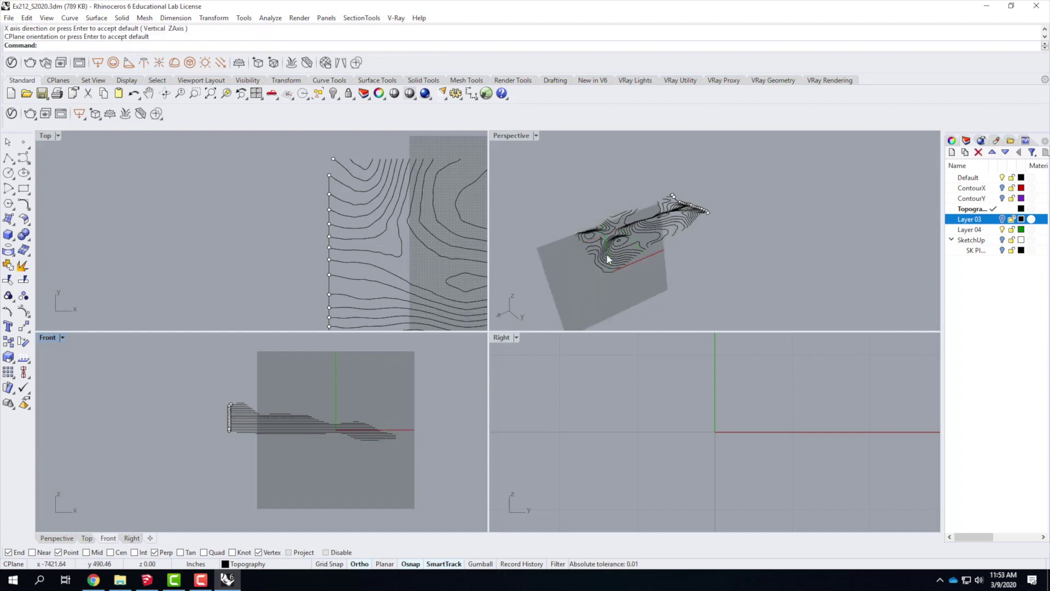
{"action": "double_click", "coordinate": [508, 139]}
{"action": "right_click_drag", "start_coordinate": [490, 383], "coordinate": [560, 347]}
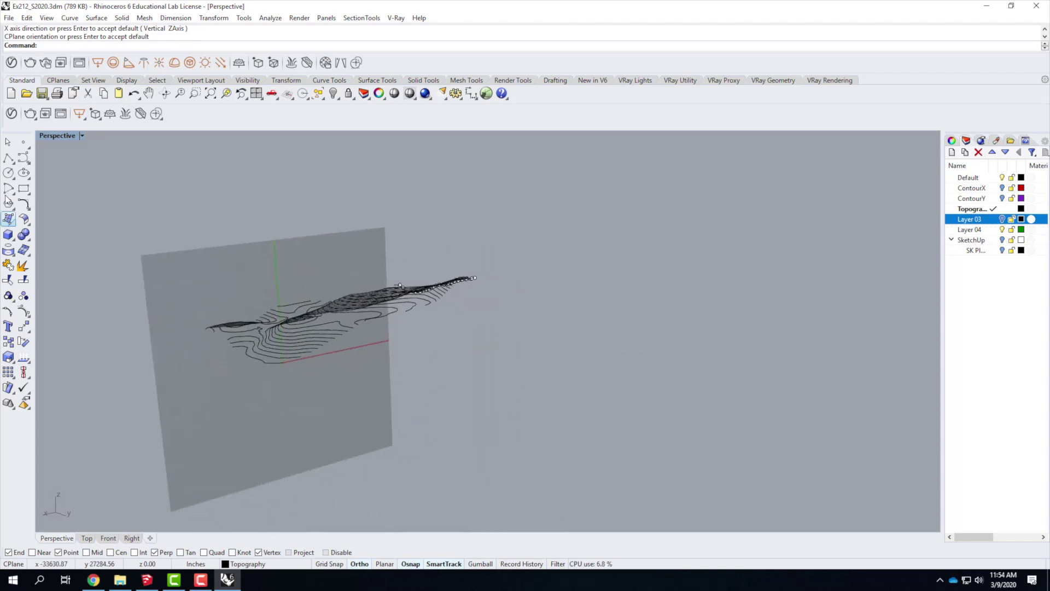
Draw a trial seven-point polyline on the vertical construction plane, and delete it
{"action": "left_click", "coordinate": [8, 158]}
{"action": "left_click", "coordinate": [199, 437]}
{"action": "left_click", "coordinate": [194, 390]}
{"action": "left_click", "coordinate": [280, 371]}
{"action": "left_click", "coordinate": [286, 452]}
{"action": "left_click", "coordinate": [226, 469]}
{"action": "left_click", "coordinate": [220, 399]}
{"action": "left_click", "coordinate": [266, 389]}
{"action": "key", "text": "Return"}
{"action": "mouse_move", "coordinate": [252, 411]}
{"action": "right_mouse_down"}
{"action": "mouse_move", "coordinate": [353, 407]}
{"action": "mouse_move", "coordinate": [265, 403]}
{"action": "right_mouse_up"}
{"action": "left_click", "coordinate": [250, 399]}
{"action": "key", "text": "Delete"}
Start a polyline at the vertical plane's origin and step it up with level treads and vertical risers through the next three contour ends
{"action": "scroll", "coordinate": [354, 350], "scroll_direction": "up", "scroll_amount": 5}
{"action": "left_click", "coordinate": [8, 158]}
{"action": "scroll", "coordinate": [207, 418], "scroll_direction": "up", "scroll_amount": 5}
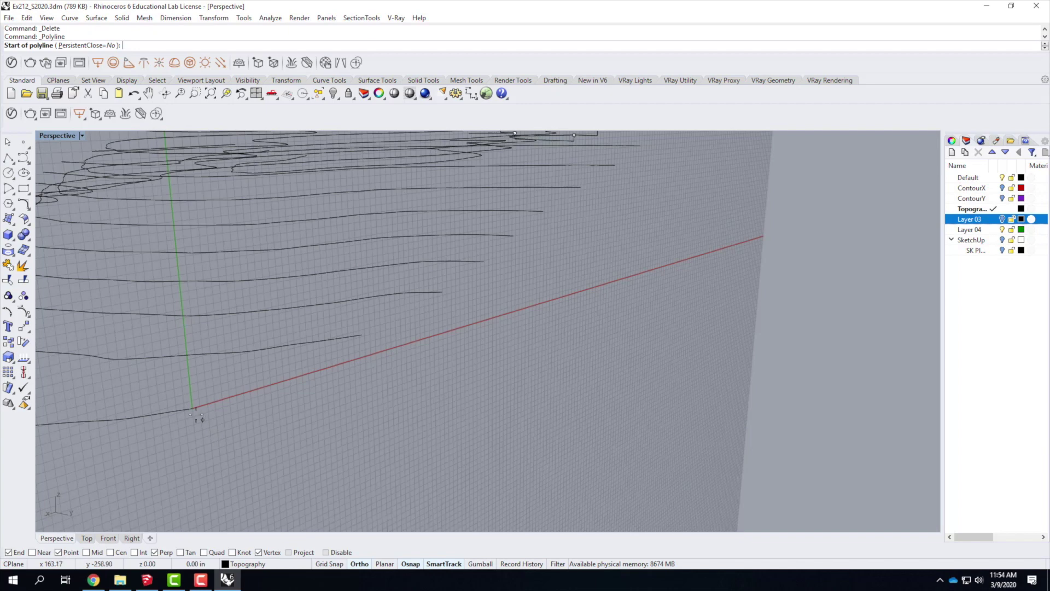
{"action": "left_click", "coordinate": [192, 407]}
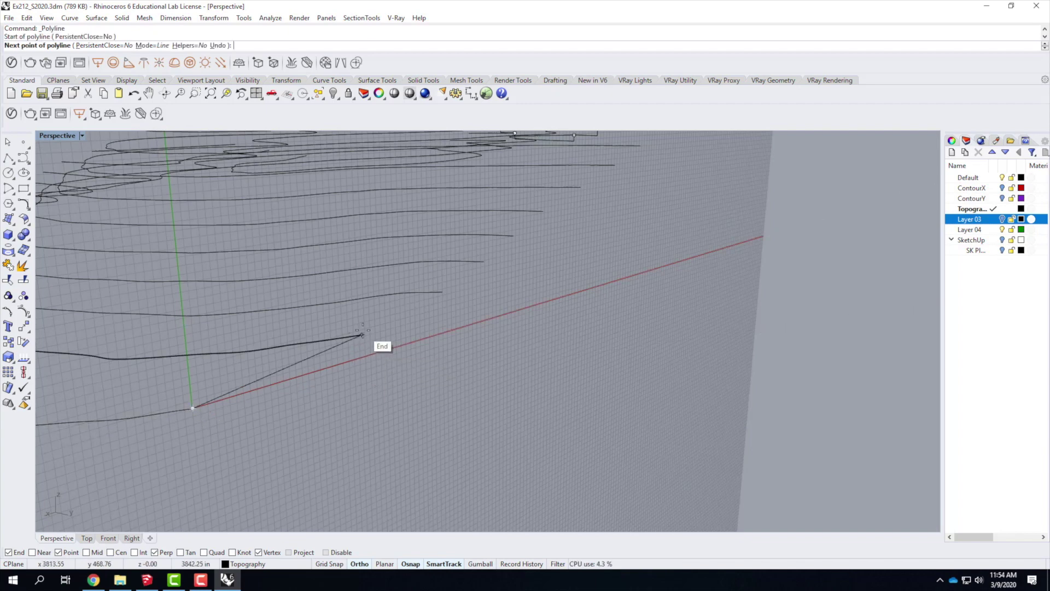
{"action": "left_click", "coordinate": [362, 357]}
{"action": "left_click", "coordinate": [361, 334]}
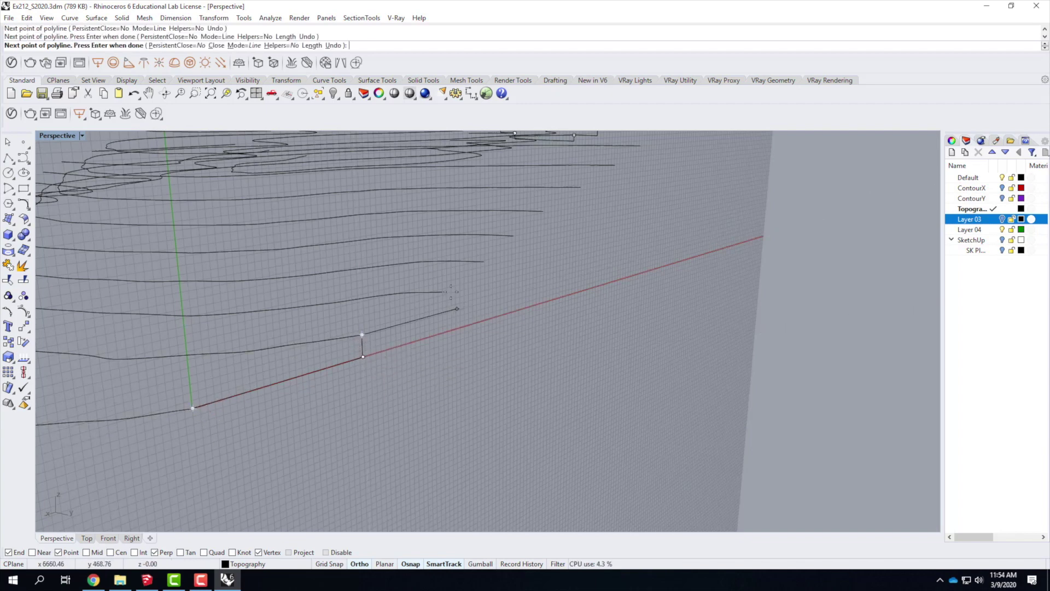
{"action": "left_click", "coordinate": [443, 313]}
{"action": "left_click", "coordinate": [443, 291]}
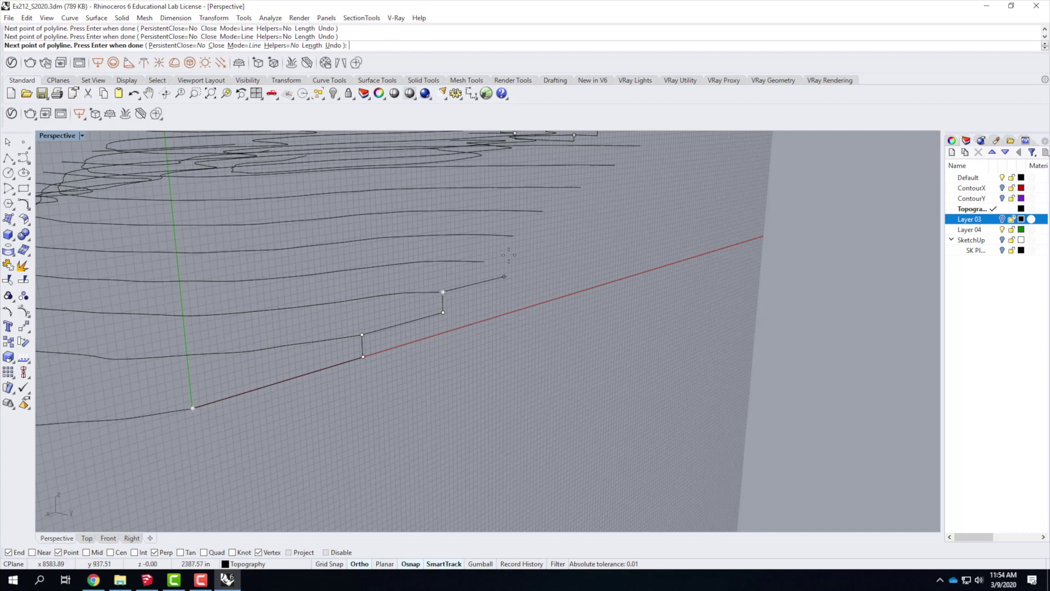
{"action": "left_click", "coordinate": [484, 282]}
{"action": "left_click", "coordinate": [484, 262]}
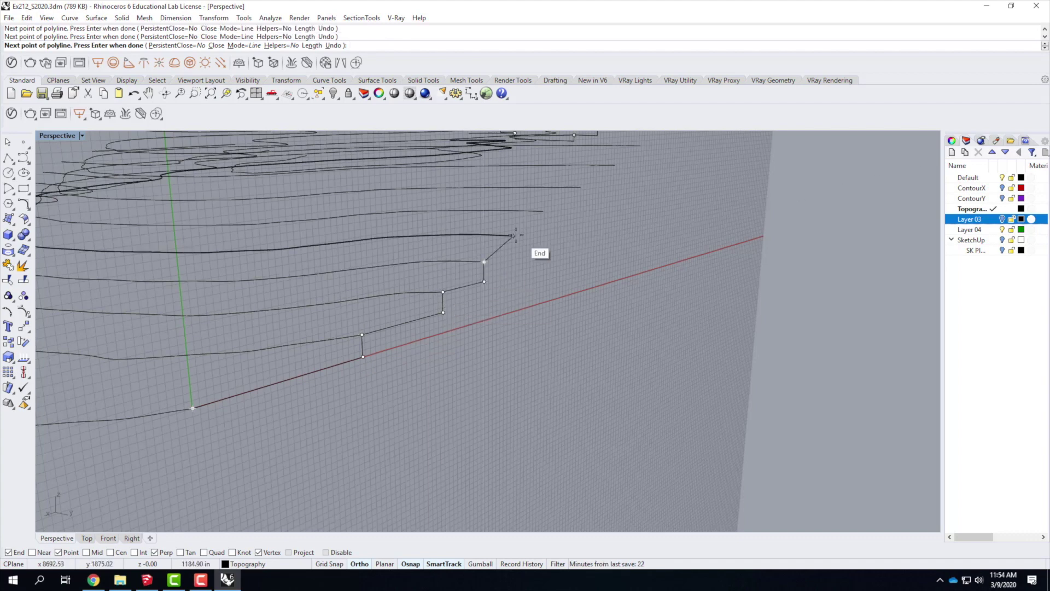
Step the polyline up through the next two contour ends with level treads and vertical risers, and finish it
{"action": "left_click", "coordinate": [513, 255]}
{"action": "left_click", "coordinate": [513, 236]}
{"action": "left_click", "coordinate": [543, 229]}
{"action": "key", "text": "Return"}
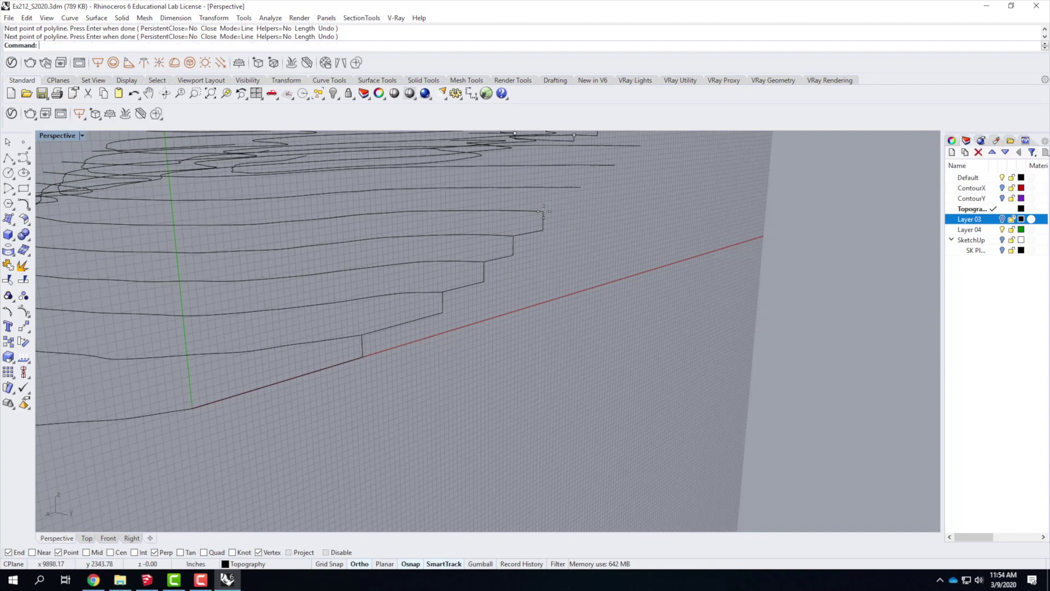
Reset the Perspective view's construction plane to World Top
{"action": "scroll", "coordinate": [484, 353], "scroll_direction": "down", "scroll_amount": 5}
{"action": "right_click_drag", "start_coordinate": [540, 237], "coordinate": [351, 309]}
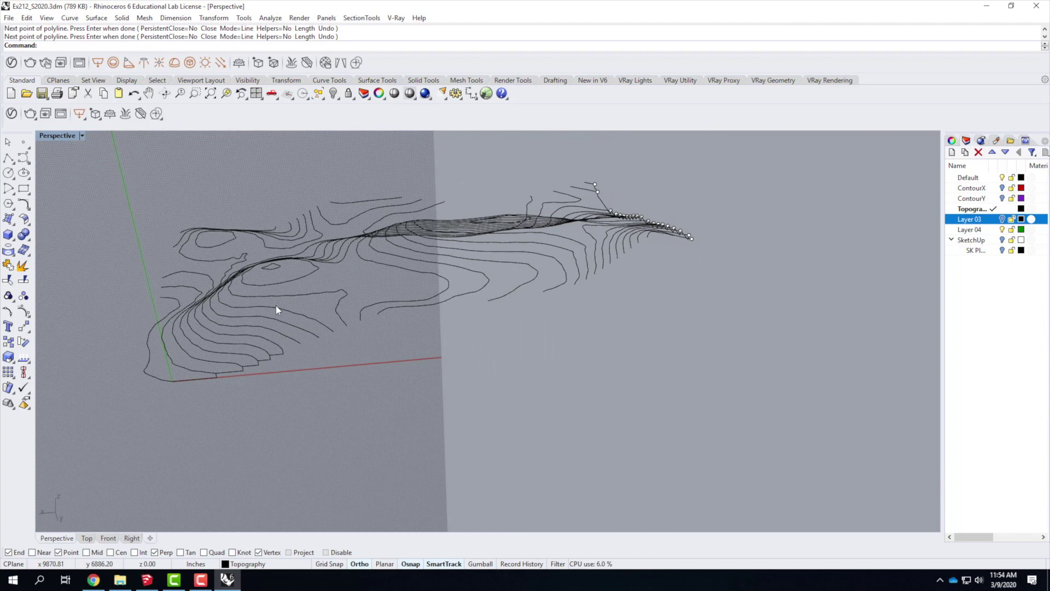
{"action": "right_click_drag", "start_coordinate": [271, 323], "coordinate": [338, 328]}
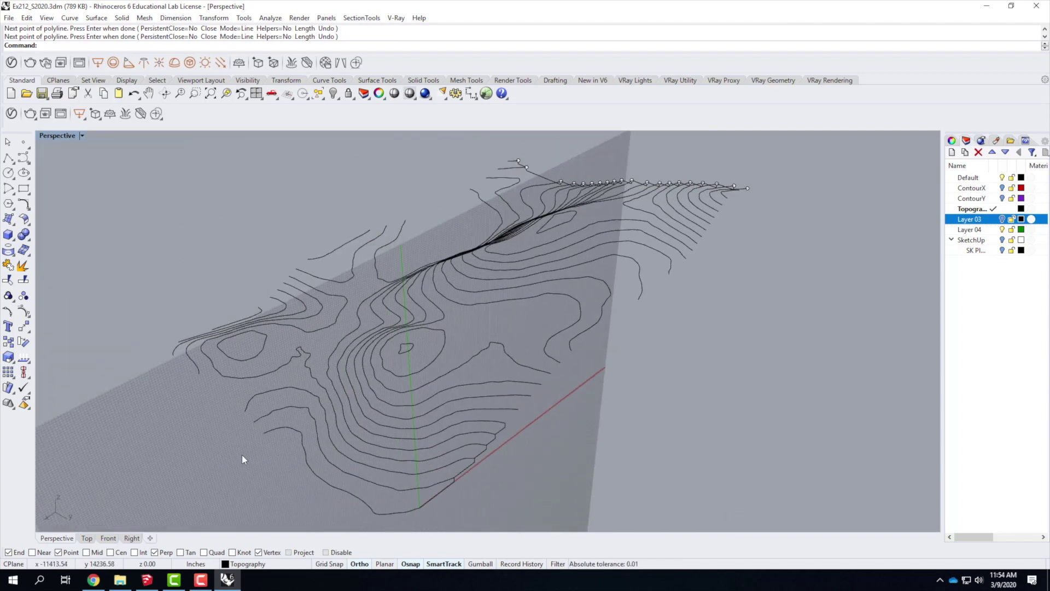
{"action": "left_click", "coordinate": [81, 138]}
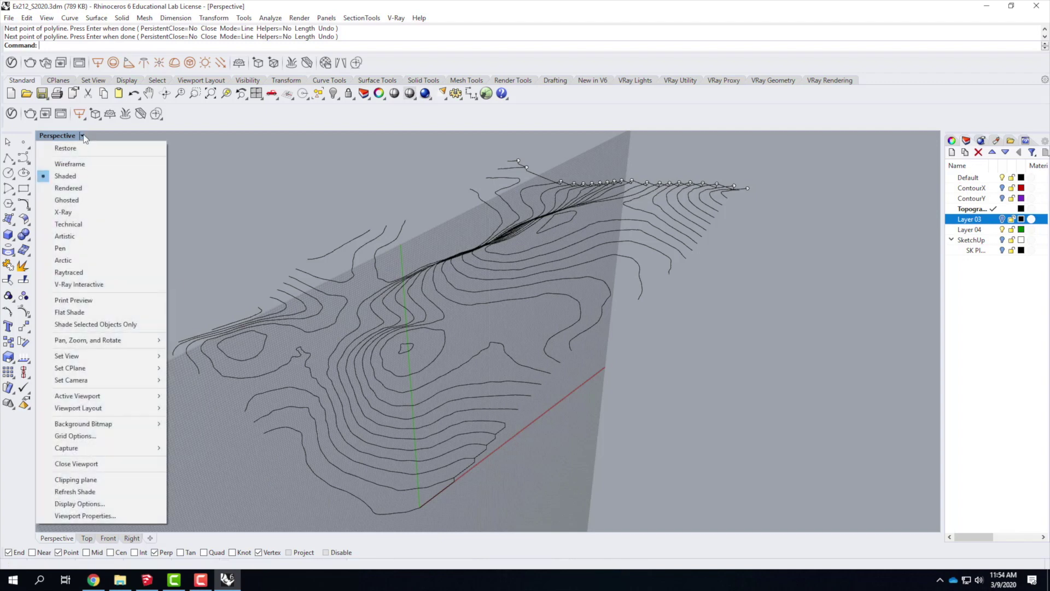
{"action": "mouse_move", "coordinate": [93, 370]}
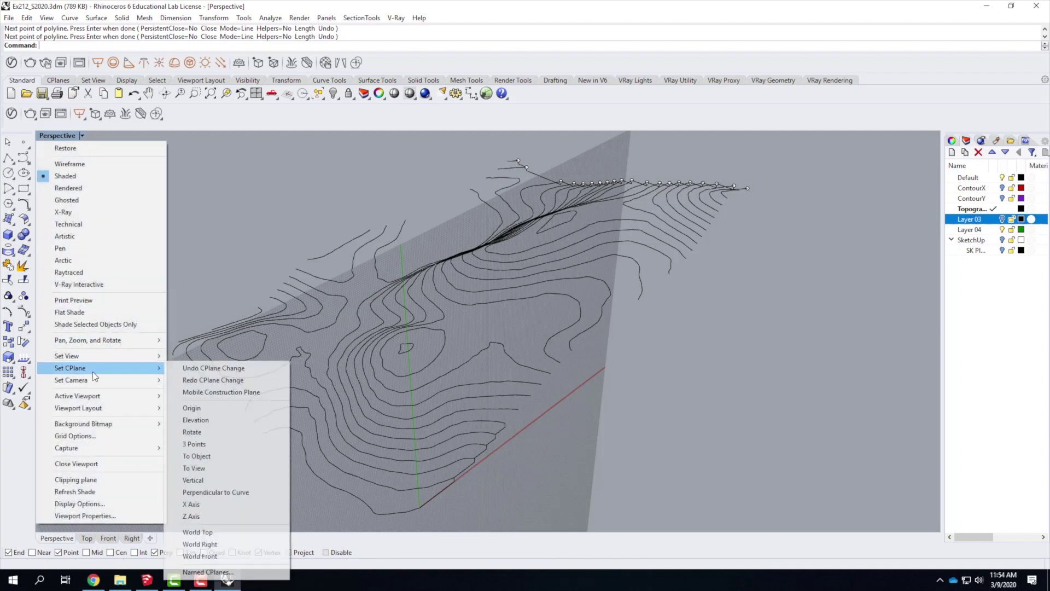
{"action": "left_click", "coordinate": [270, 534]}
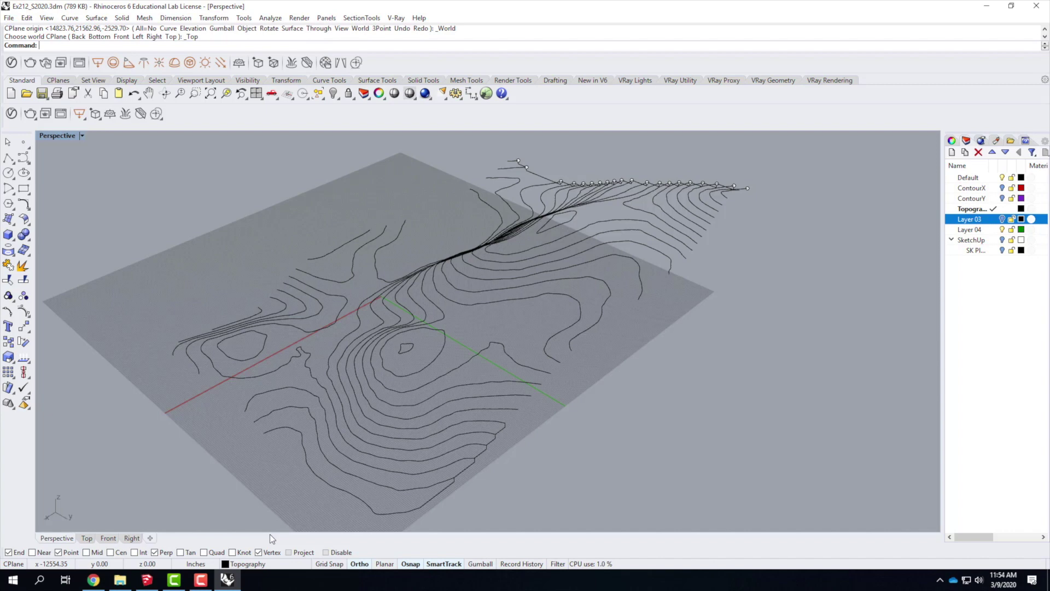
Try a 3-point CPlane with its origin at the stepped polyline's upper end, oriented vertically using the Front view
{"action": "left_click", "coordinate": [82, 136]}
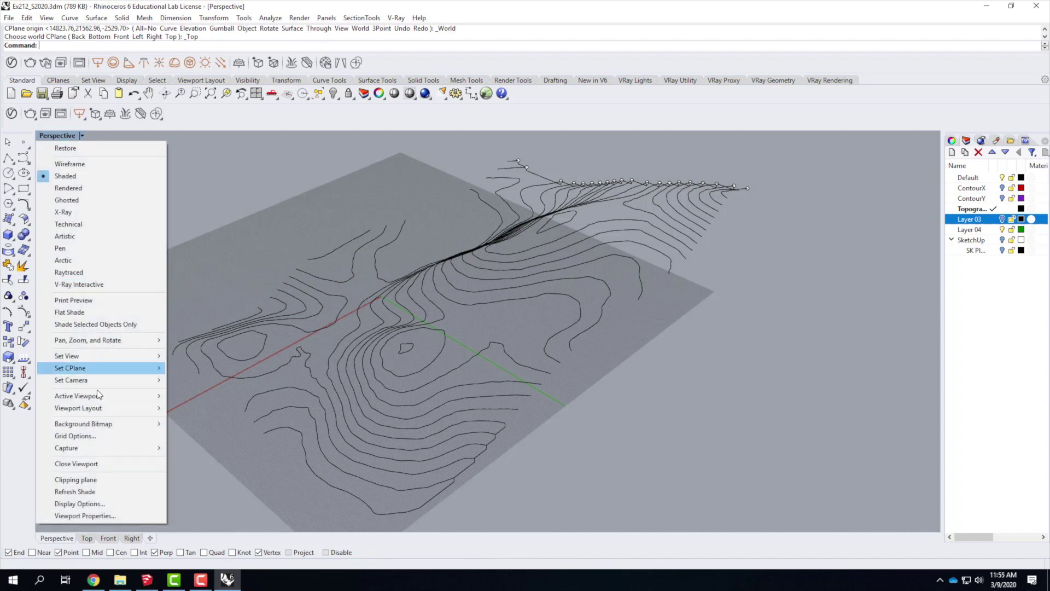
{"action": "mouse_move", "coordinate": [96, 368]}
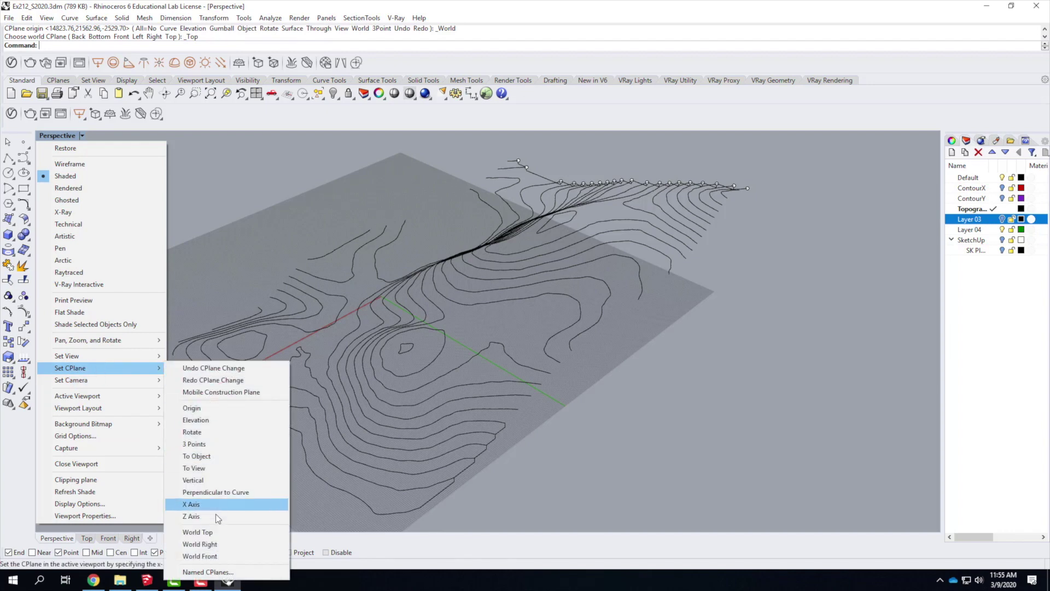
{"action": "left_click", "coordinate": [211, 445]}
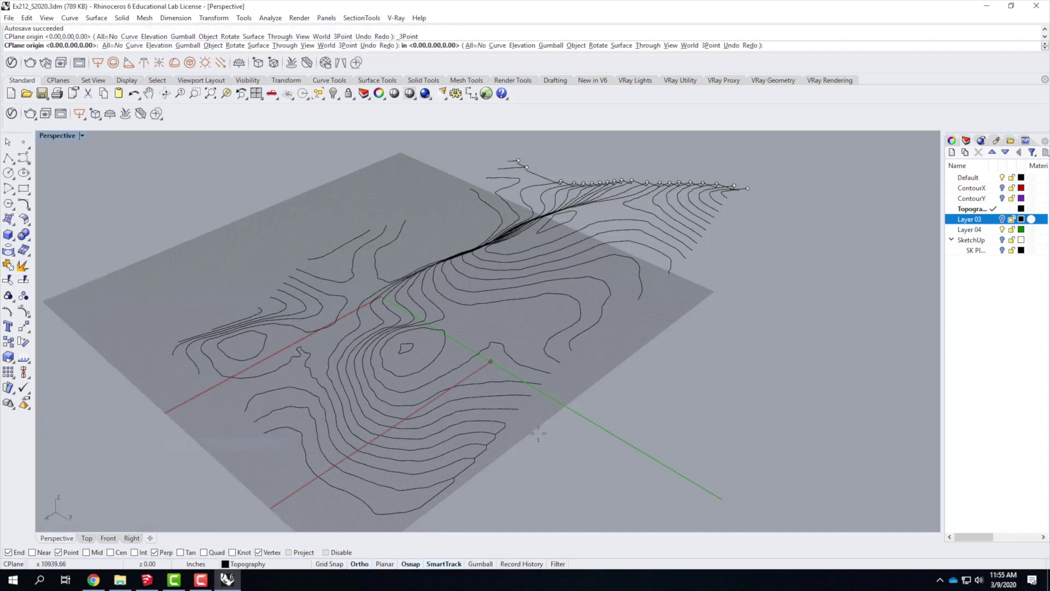
{"action": "left_click", "coordinate": [505, 423]}
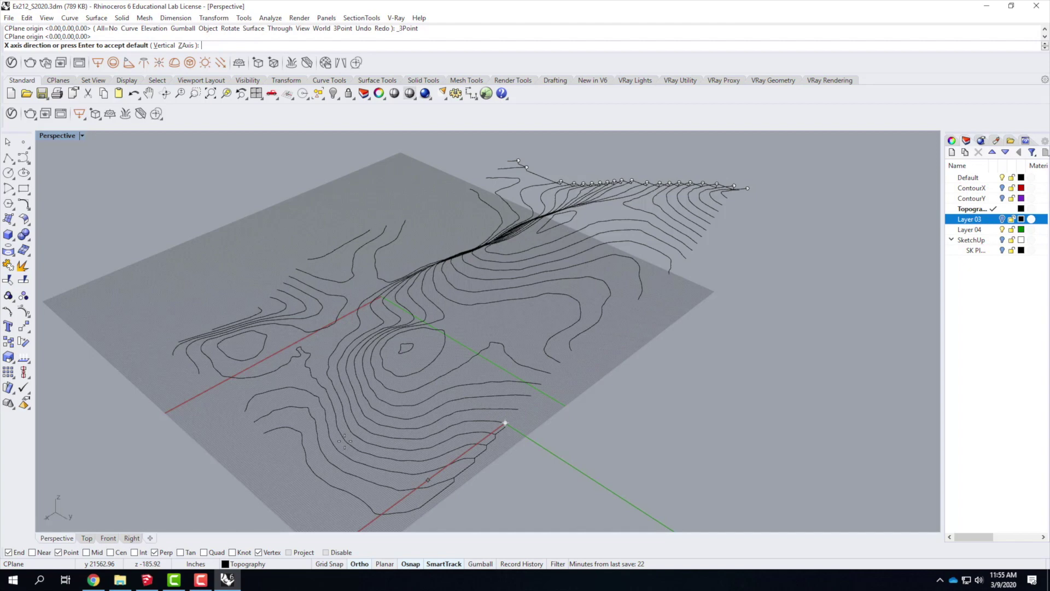
{"action": "scroll", "coordinate": [420, 409], "scroll_direction": "down", "scroll_amount": 5}
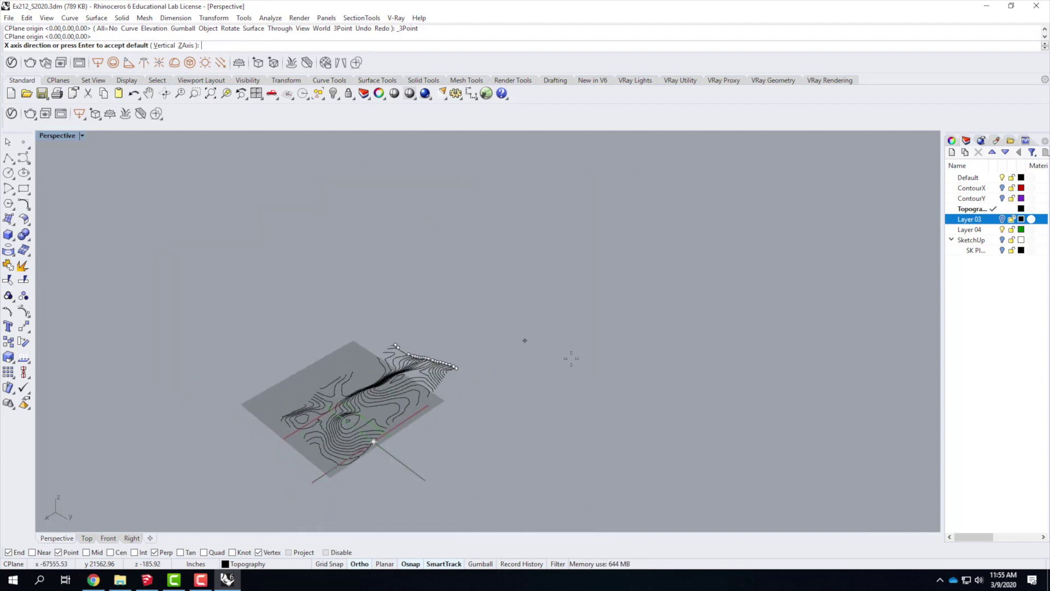
{"action": "key", "text": "Return"}
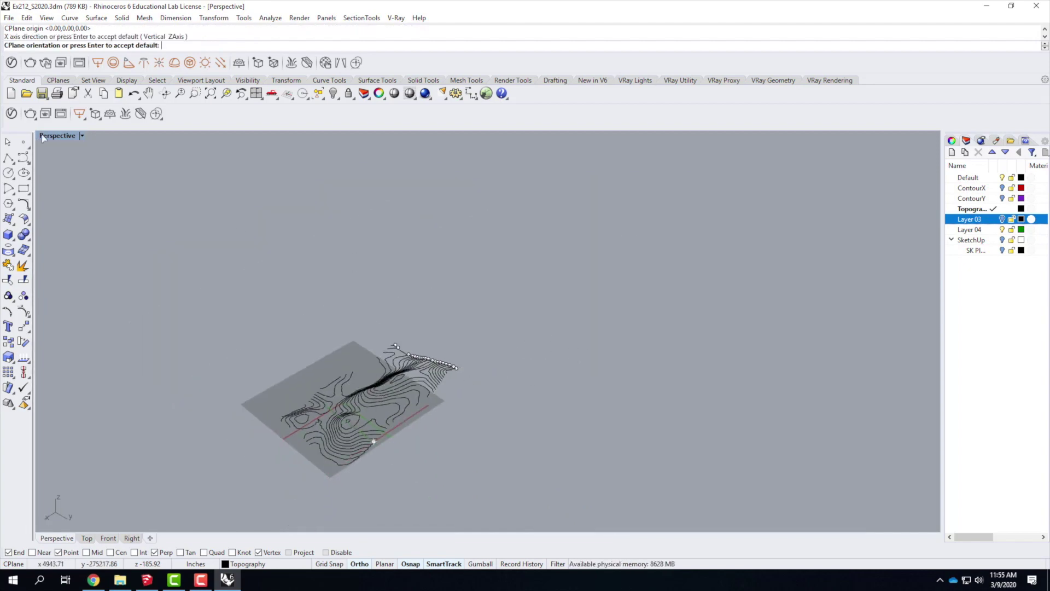
{"action": "key", "text": "ctrl+m"}
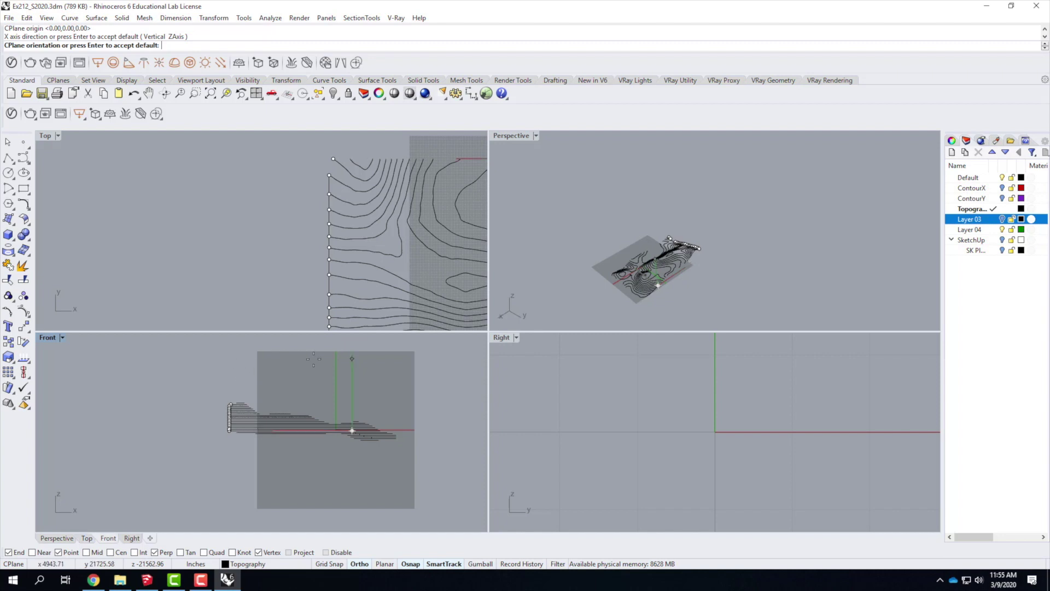
{"action": "left_click", "coordinate": [390, 357]}
{"action": "right_click_drag", "start_coordinate": [754, 257], "coordinate": [764, 232]}
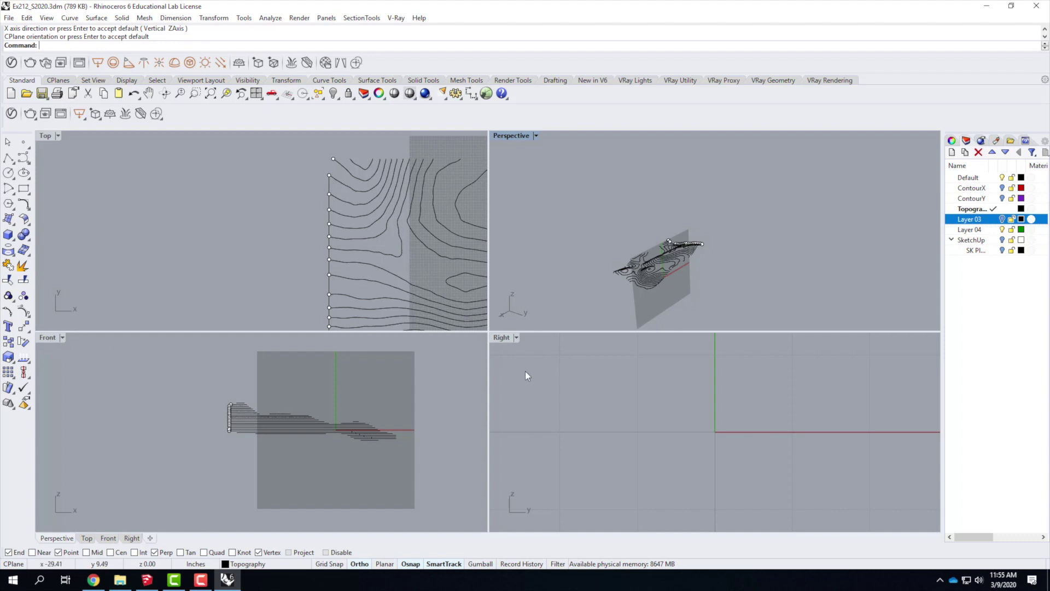
Reset the Perspective construction plane to World Top, and try the World Right plane
{"action": "left_click", "coordinate": [536, 136]}
{"action": "mouse_move", "coordinate": [546, 355]}
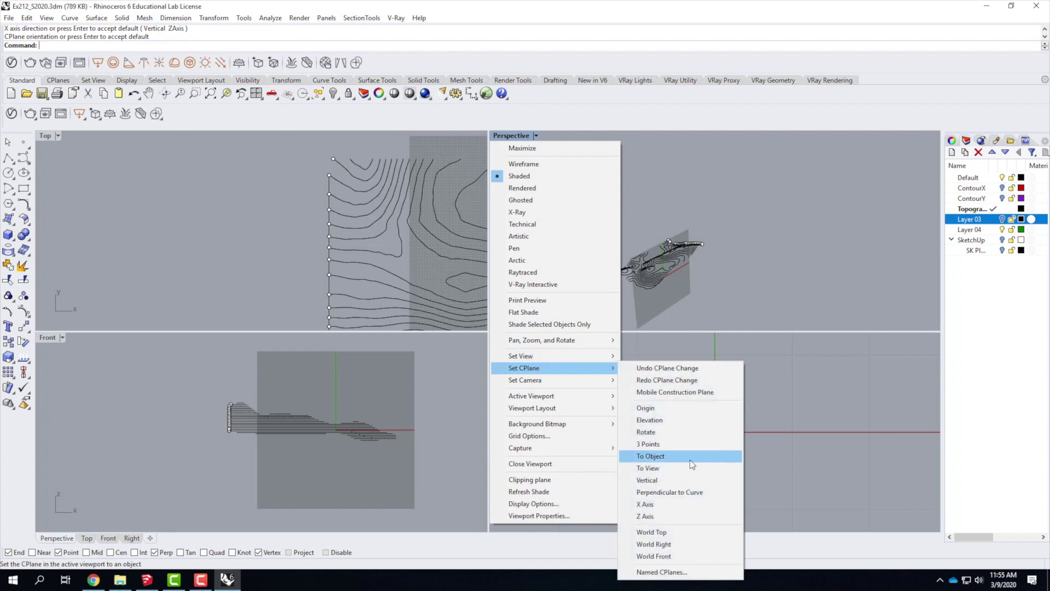
{"action": "left_click", "coordinate": [681, 531]}
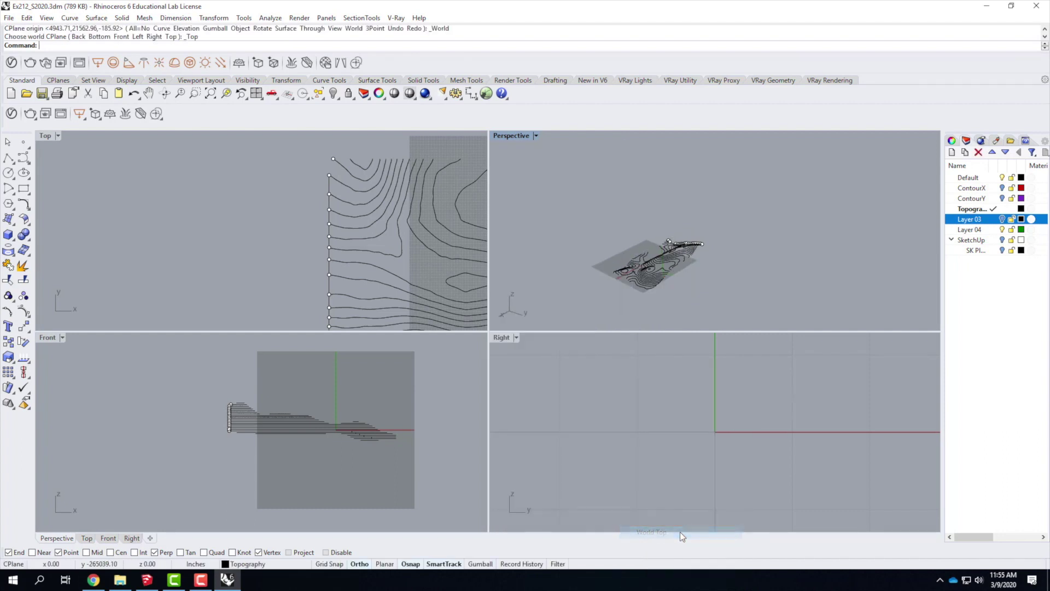
{"action": "left_click", "coordinate": [537, 137]}
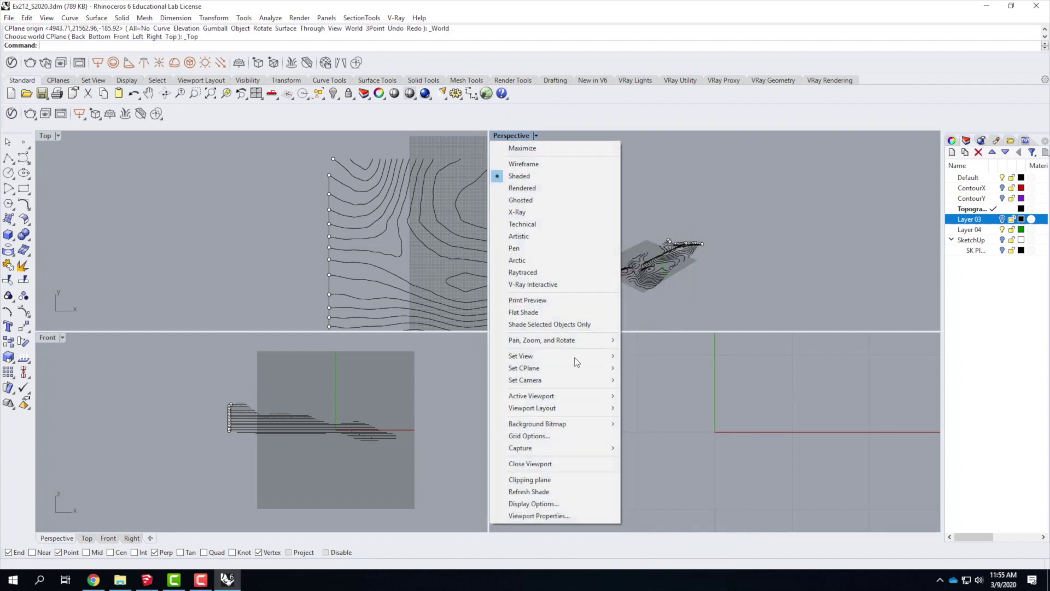
{"action": "mouse_move", "coordinate": [570, 366]}
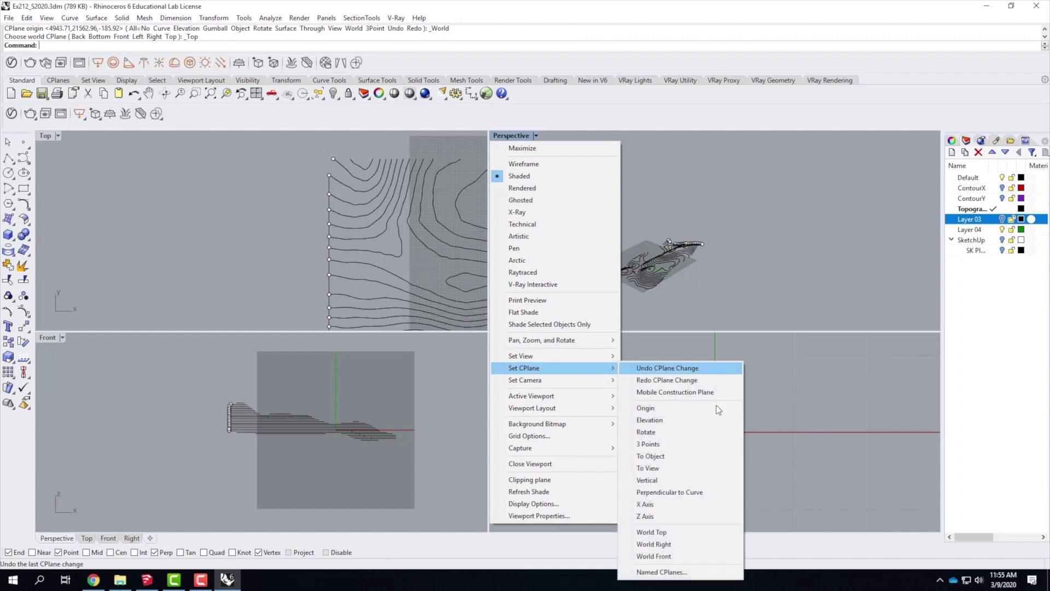
{"action": "left_click", "coordinate": [701, 544]}
{"action": "scroll", "coordinate": [667, 249], "scroll_direction": "up", "scroll_amount": 9}
{"action": "right_click_drag", "start_coordinate": [705, 308], "coordinate": [605, 274]}
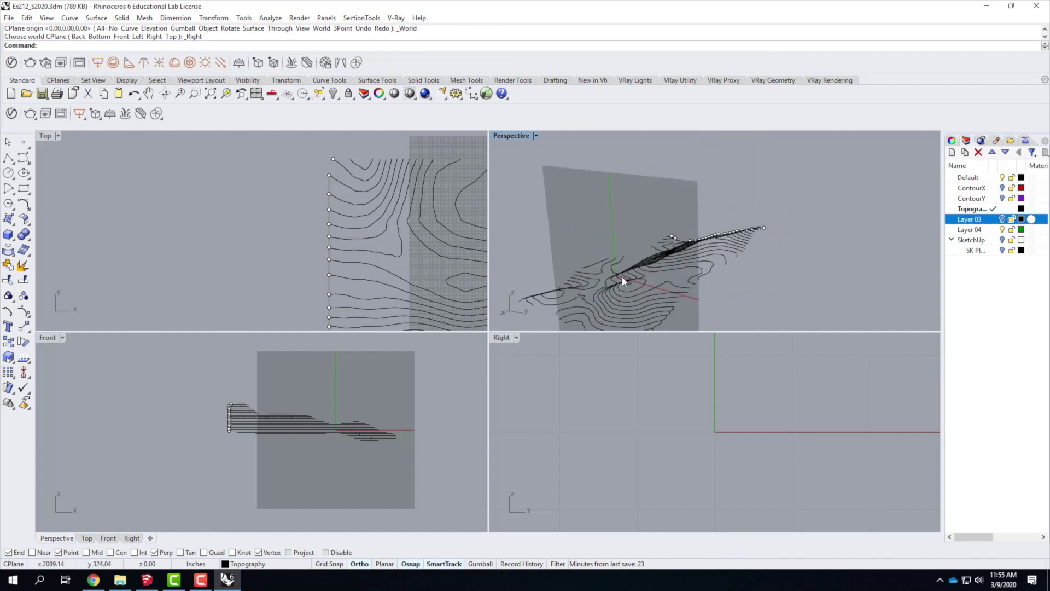
{"action": "scroll", "coordinate": [616, 278], "scroll_direction": "down", "scroll_amount": 2}
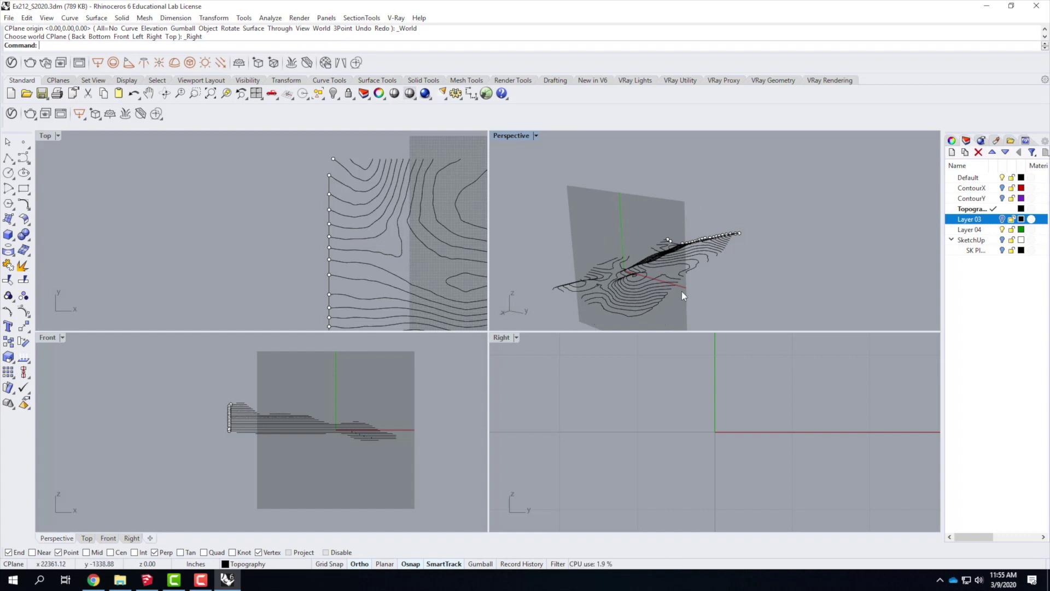
Return the Perspective construction plane to World Top
{"action": "left_click", "coordinate": [536, 136]}
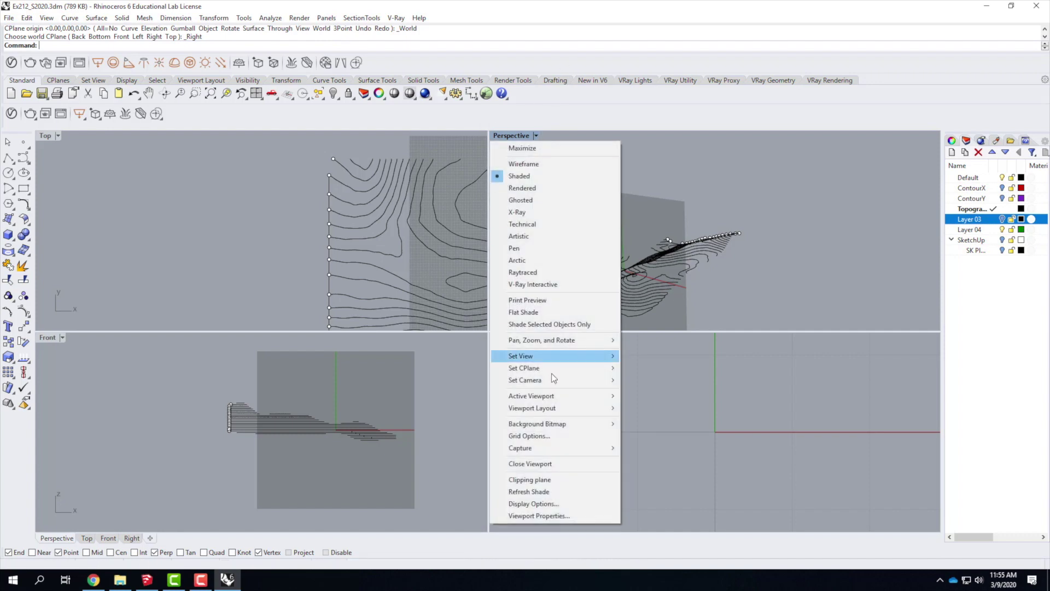
{"action": "mouse_move", "coordinate": [554, 367]}
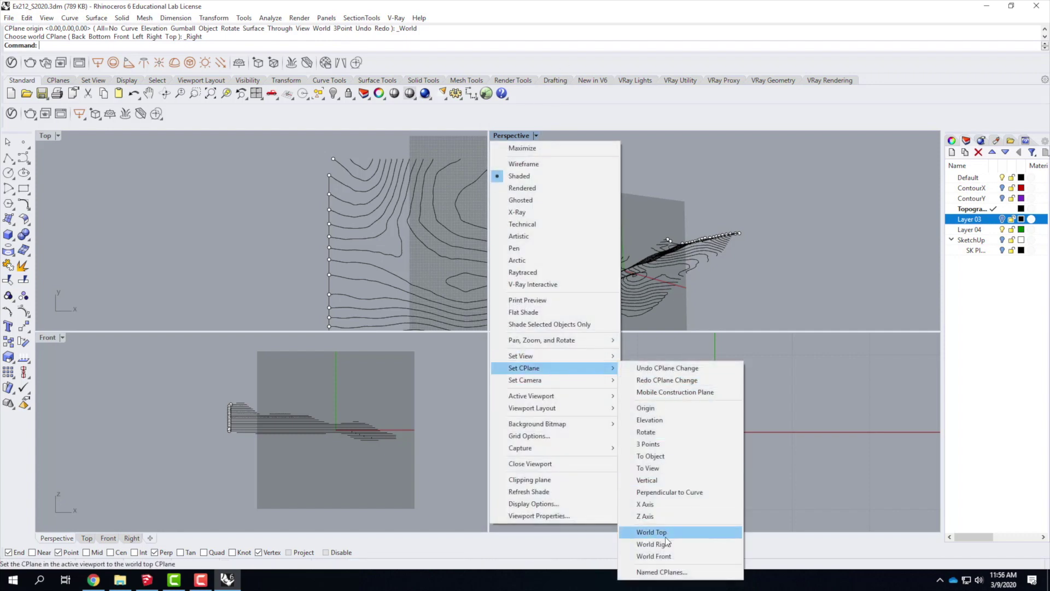
{"action": "left_click", "coordinate": [652, 532]}
Set a vertical 3-point CPlane with origin at the stepped polyline's upper end and X axis along the edge, and maximize Perspective
{"action": "left_click", "coordinate": [536, 135]}
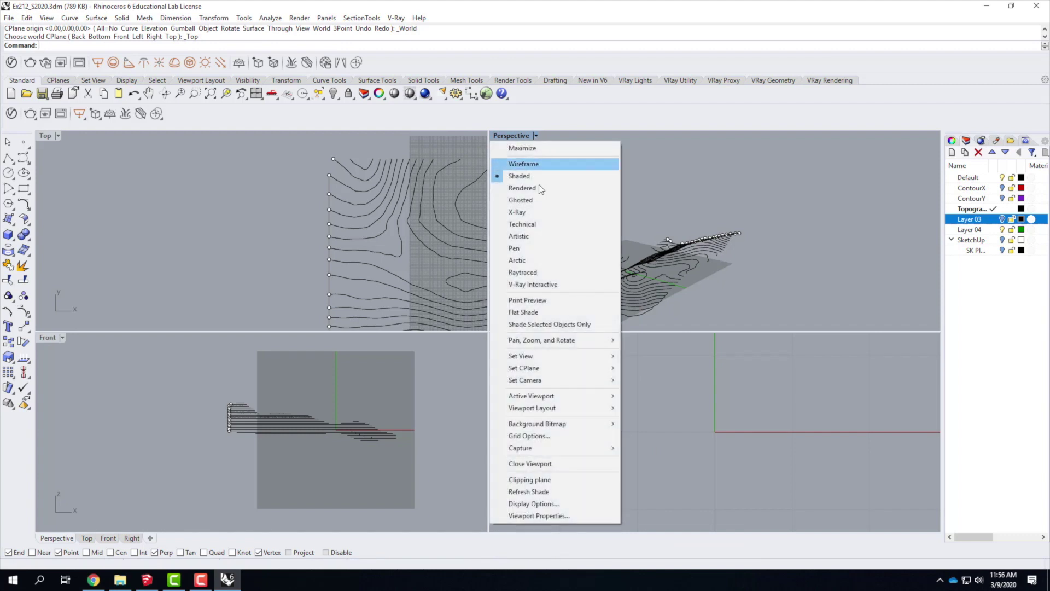
{"action": "mouse_move", "coordinate": [548, 366]}
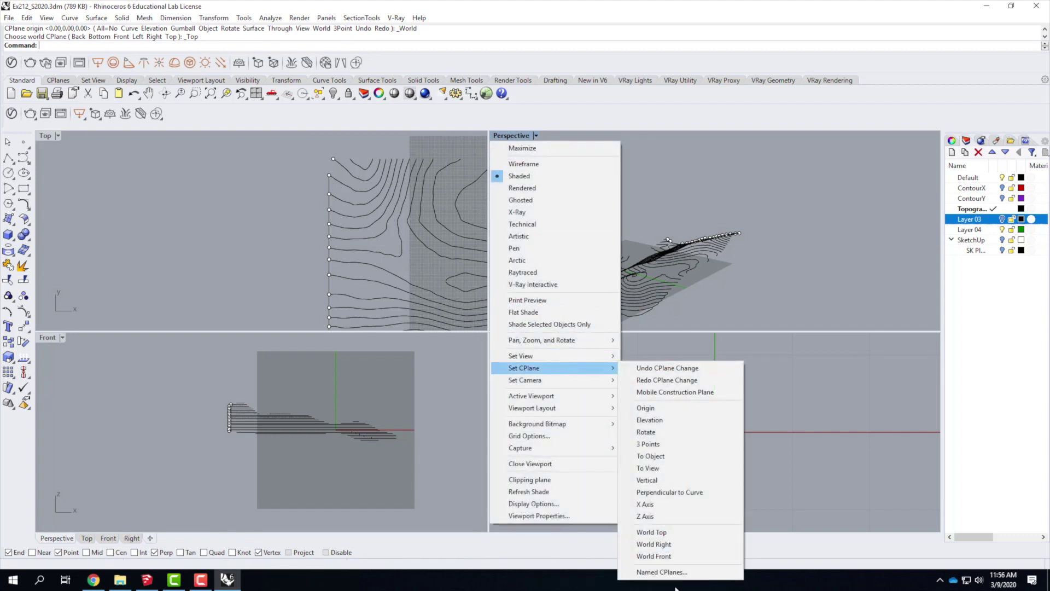
{"action": "left_click", "coordinate": [669, 444]}
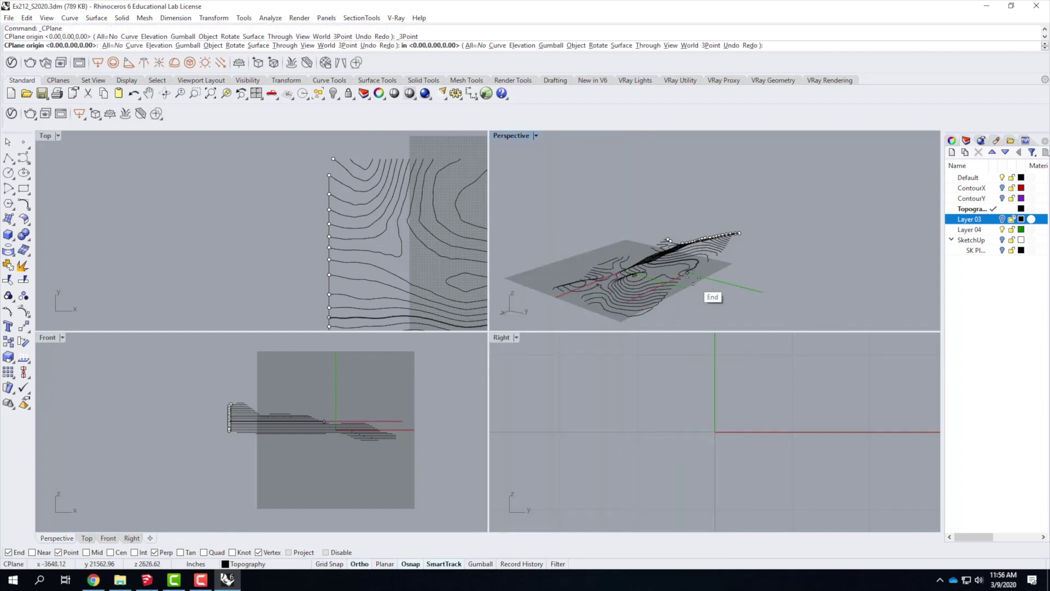
{"action": "left_click", "coordinate": [639, 312]}
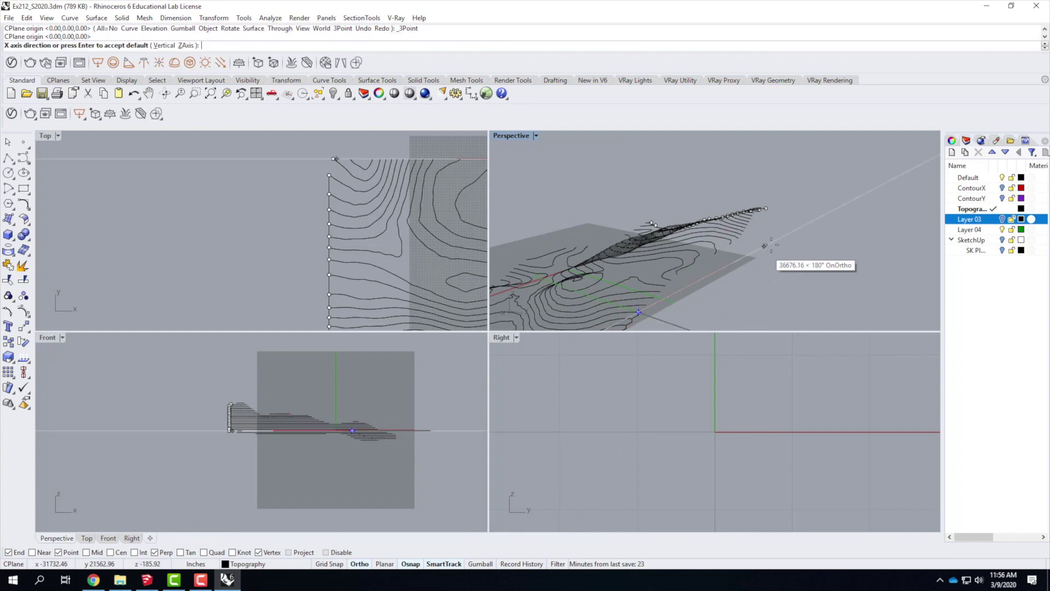
{"action": "left_click", "coordinate": [777, 239]}
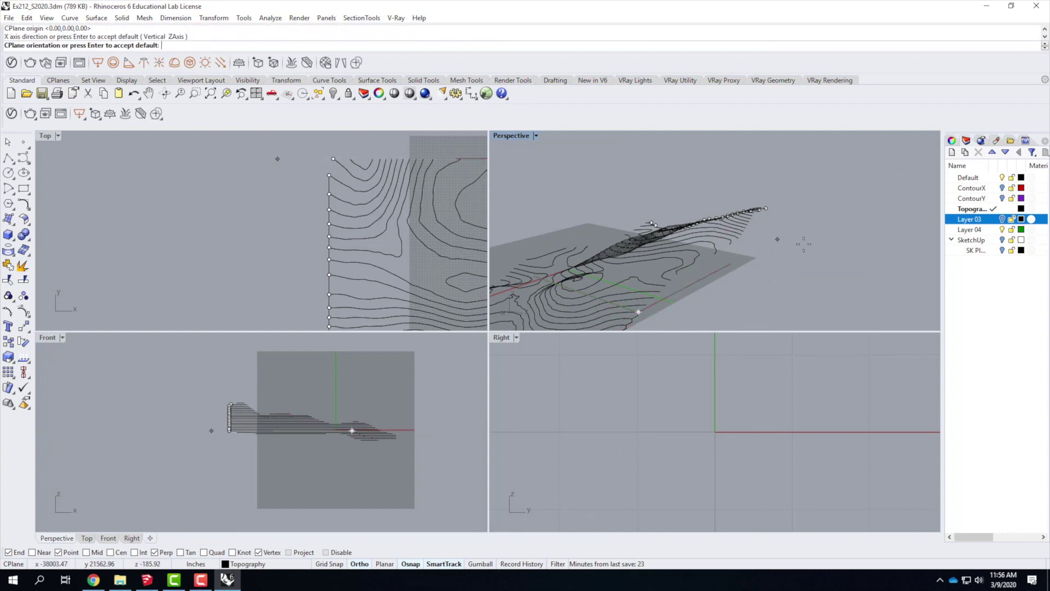
{"action": "left_click", "coordinate": [315, 363]}
{"action": "double_click", "coordinate": [523, 137]}
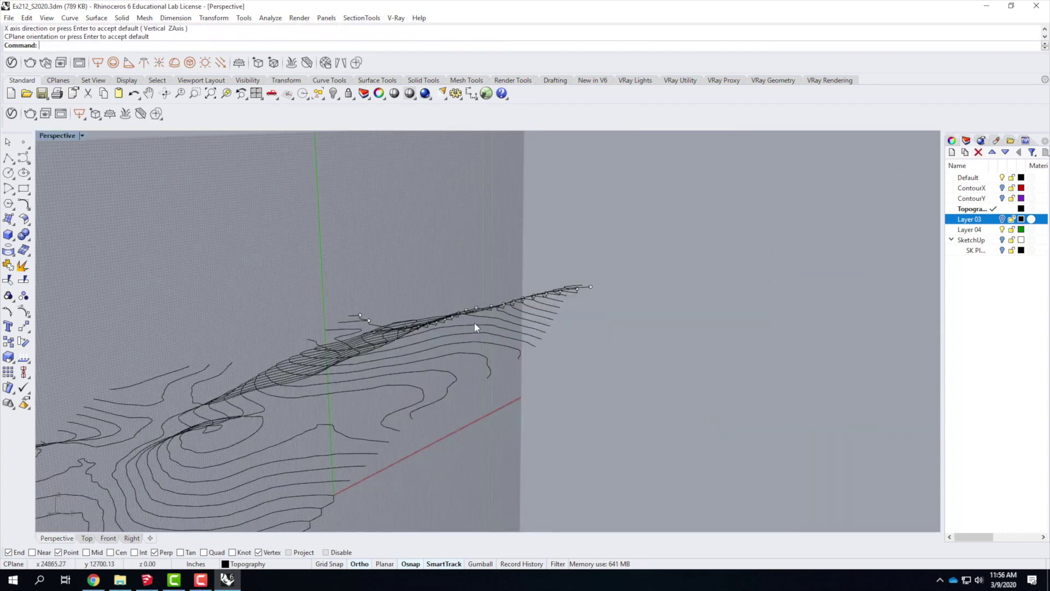
Start a polyline at the new plane's origin and step it up with level treads and vertical risers through the next four contour ends
{"action": "scroll", "coordinate": [475, 327], "scroll_direction": "down", "scroll_amount": 6}
{"action": "right_click_drag", "start_coordinate": [505, 464], "coordinate": [425, 460]}
{"action": "left_click", "coordinate": [9, 158]}
{"action": "scroll", "coordinate": [331, 418], "scroll_direction": "up", "scroll_amount": 6}
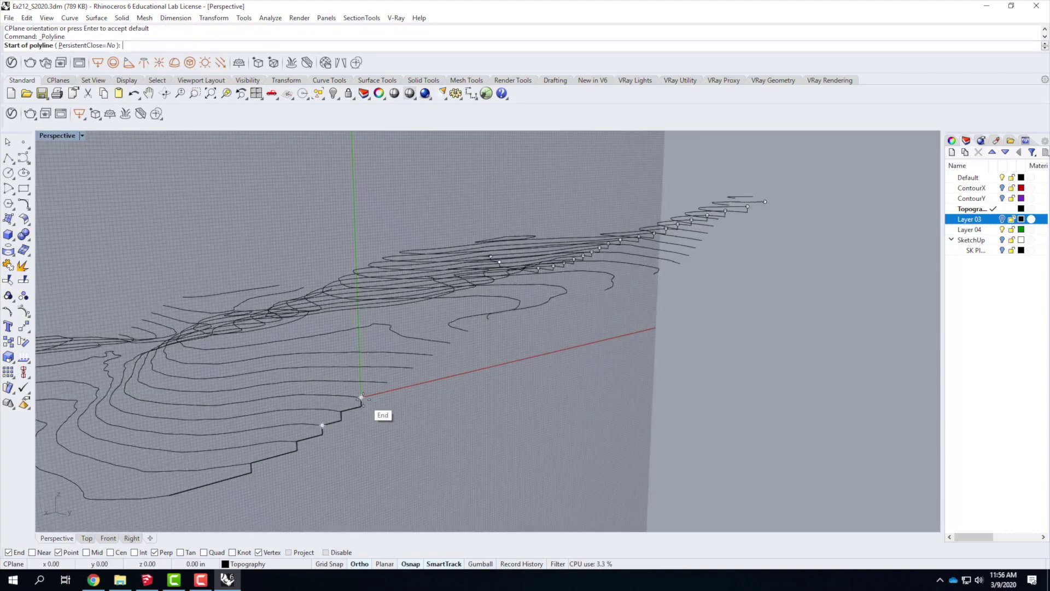
{"action": "left_click", "coordinate": [361, 397]}
{"action": "left_click", "coordinate": [388, 390]}
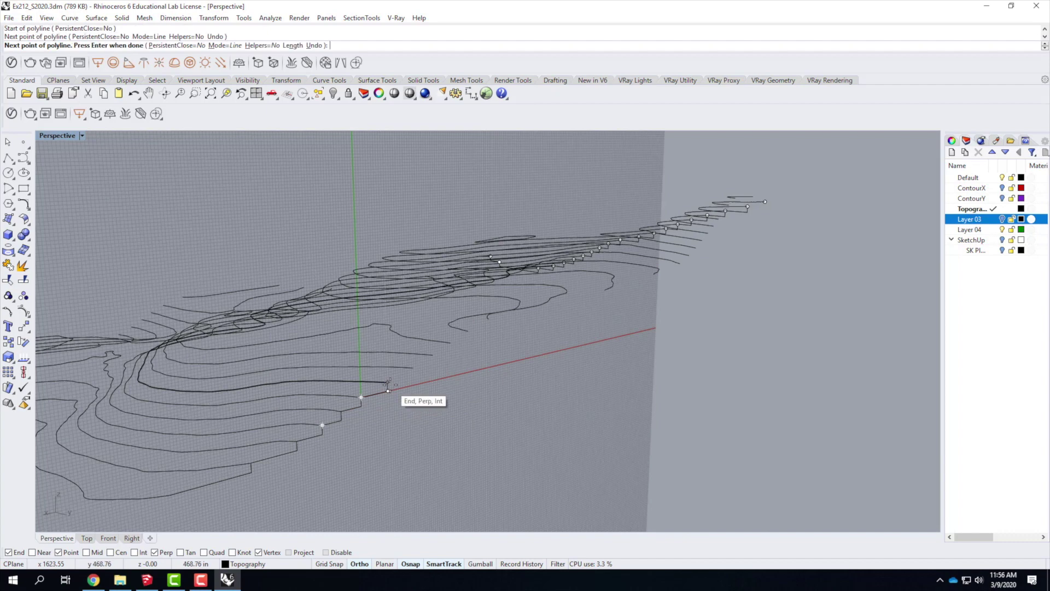
{"action": "left_click", "coordinate": [387, 381]}
{"action": "left_click", "coordinate": [413, 375]}
{"action": "left_click", "coordinate": [413, 367]}
{"action": "left_click", "coordinate": [433, 355]}
{"action": "left_click", "coordinate": [450, 351]}
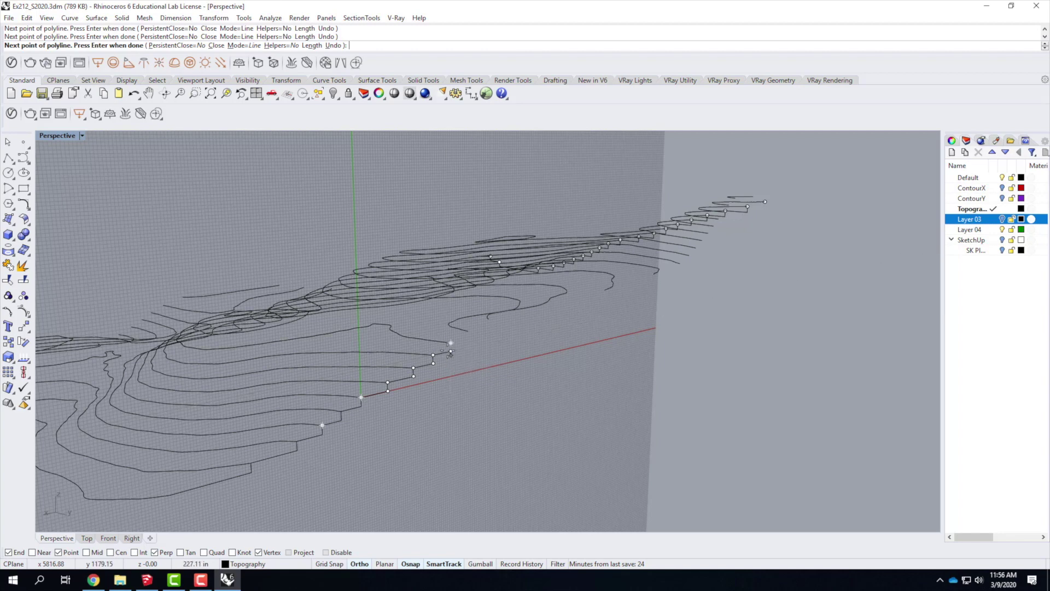
{"action": "left_click", "coordinate": [450, 343]}
Continue the treads and risers across the wide gap to the last contour end on this edge, and finish the polyline
{"action": "left_click", "coordinate": [468, 339]}
{"action": "left_click", "coordinate": [468, 331]}
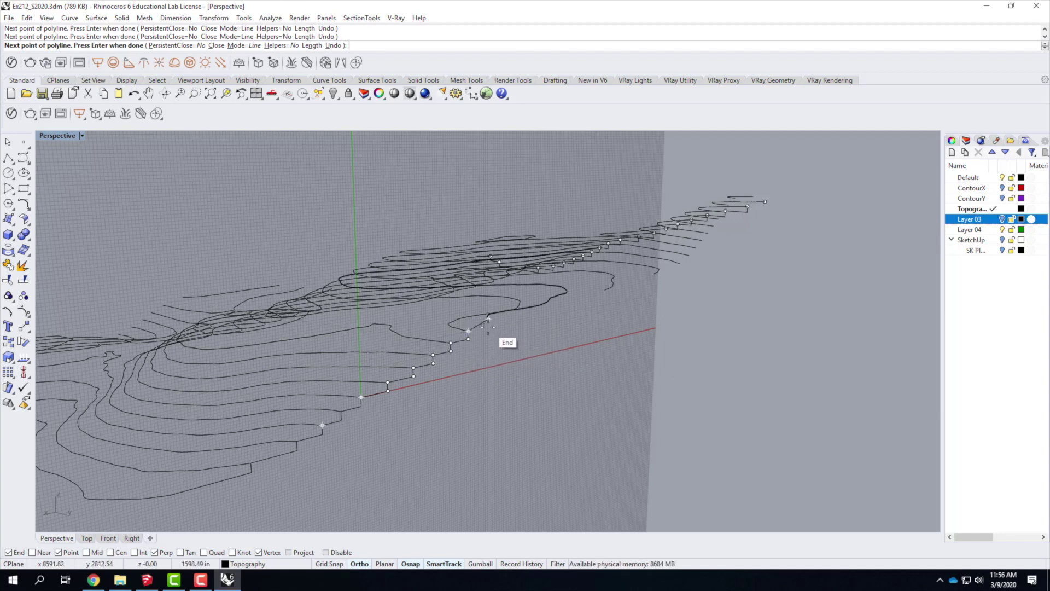
{"action": "left_click", "coordinate": [488, 328]}
{"action": "left_click", "coordinate": [489, 319]}
{"action": "left_click", "coordinate": [605, 298]}
{"action": "left_click", "coordinate": [676, 276]}
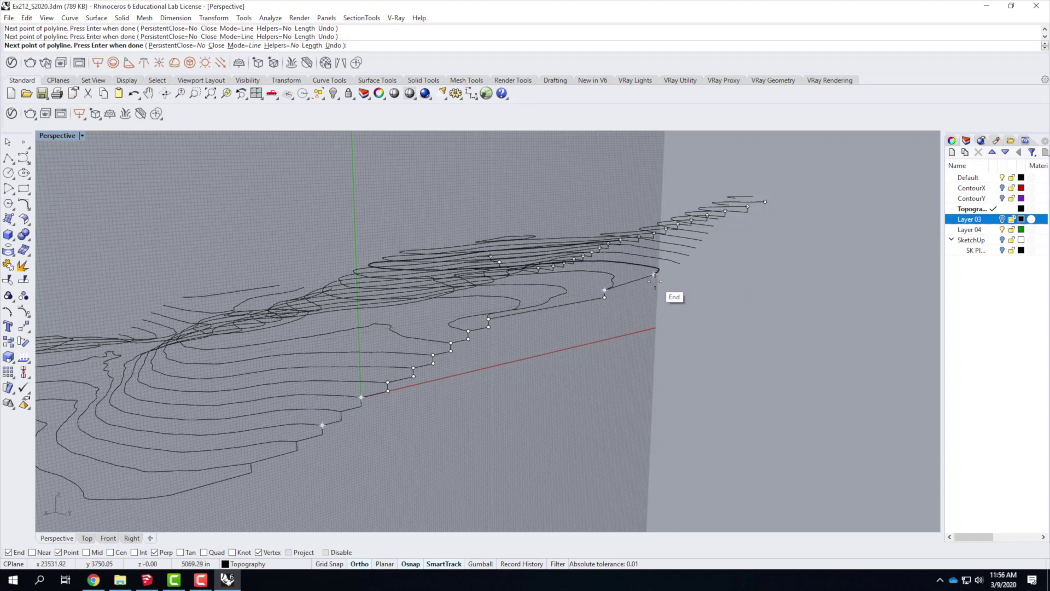
{"action": "key", "text": "Return"}
Reset the Perspective construction plane to World Top after the finished edge profile
{"action": "right_click_drag", "start_coordinate": [656, 279], "coordinate": [525, 369]}
{"action": "scroll", "coordinate": [612, 323], "scroll_direction": "up", "scroll_amount": 7}
{"action": "right_click_drag", "start_coordinate": [422, 288], "coordinate": [342, 314]}
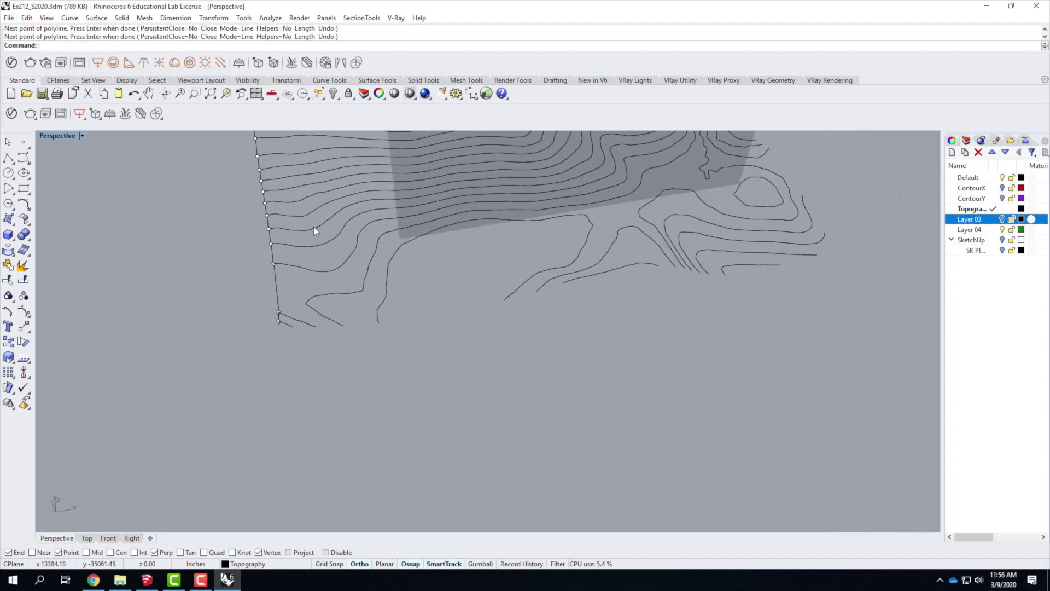
{"action": "left_click", "coordinate": [82, 136]}
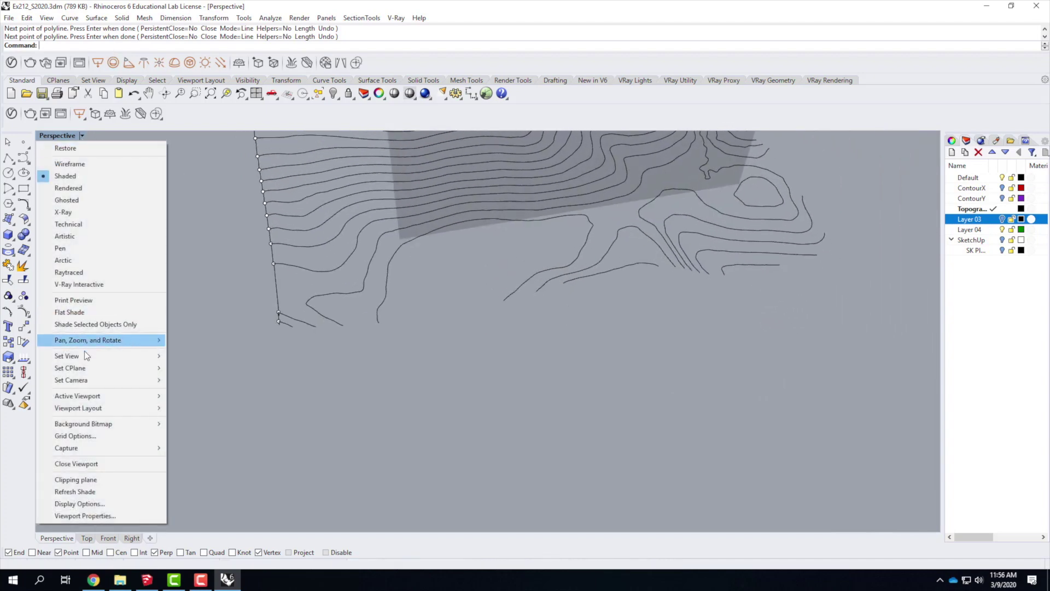
{"action": "mouse_move", "coordinate": [85, 368]}
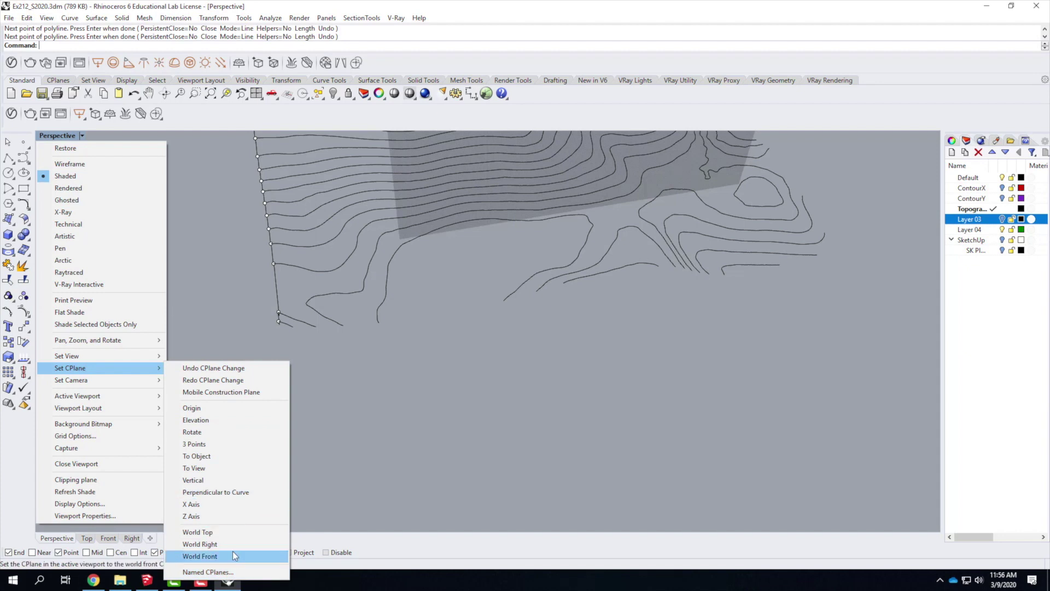
{"action": "left_click", "coordinate": [232, 533]}
Set a vertical 3-point CPlane with origin at the lower contour's corner end and X axis along the next edge, and maximize Perspective
{"action": "left_click", "coordinate": [82, 136]}
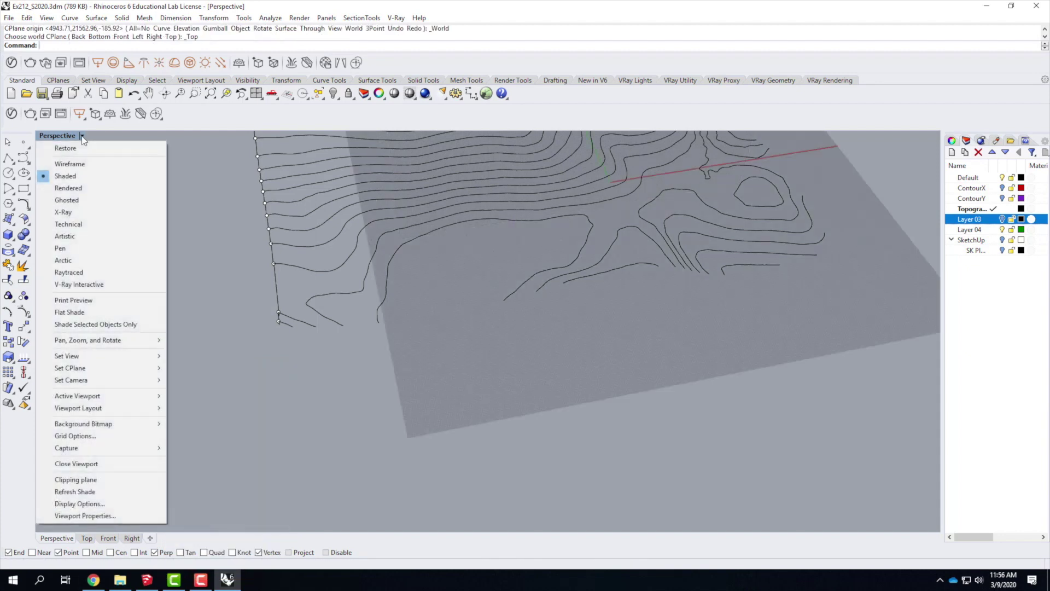
{"action": "mouse_move", "coordinate": [127, 372]}
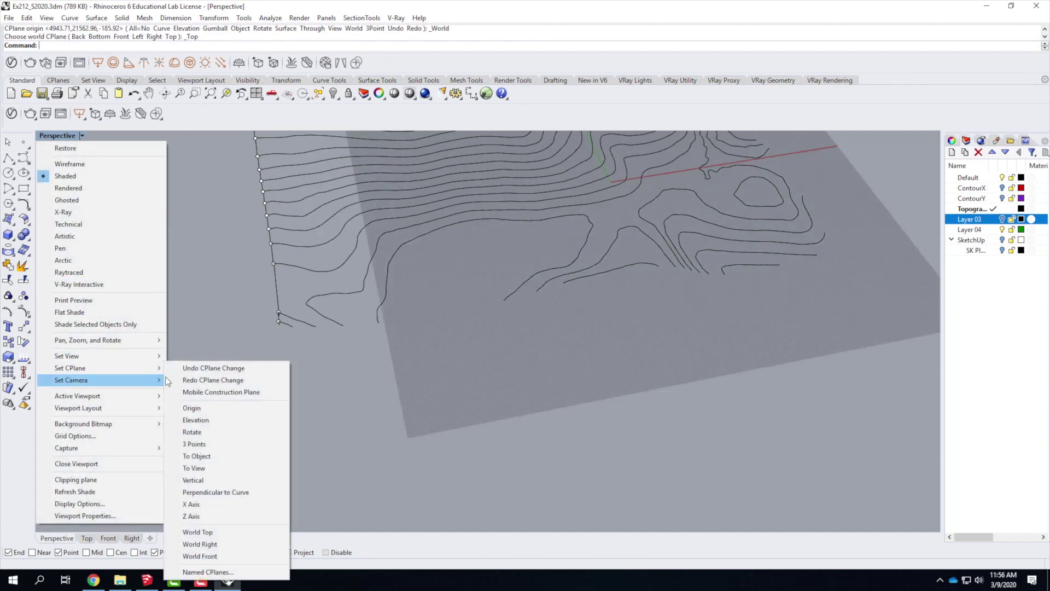
{"action": "left_click", "coordinate": [239, 448]}
{"action": "left_click", "coordinate": [278, 321]}
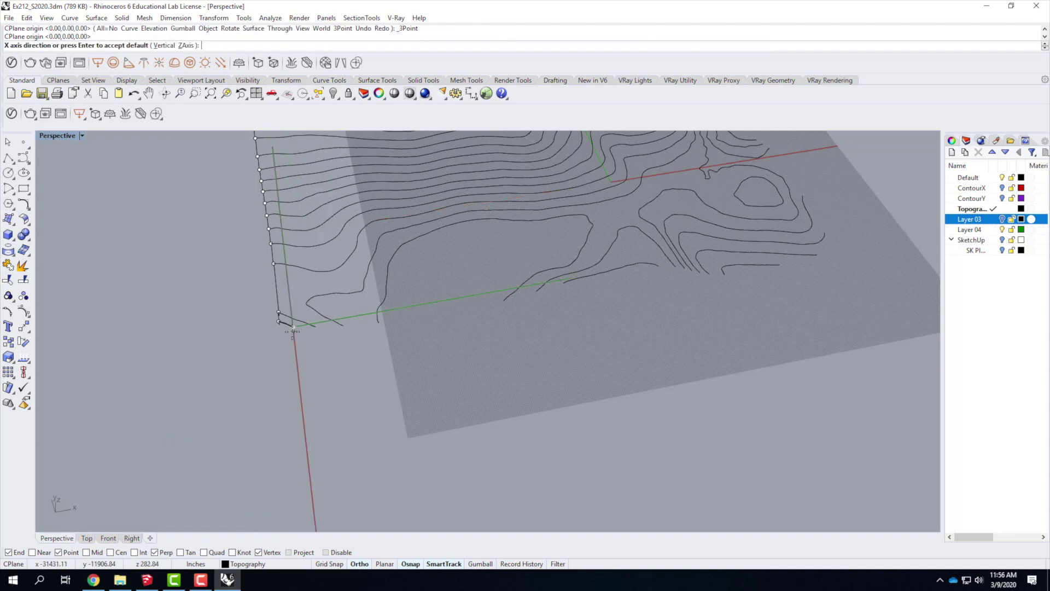
{"action": "scroll", "coordinate": [235, 355], "scroll_direction": "down", "scroll_amount": 5}
{"action": "left_click", "coordinate": [598, 336]}
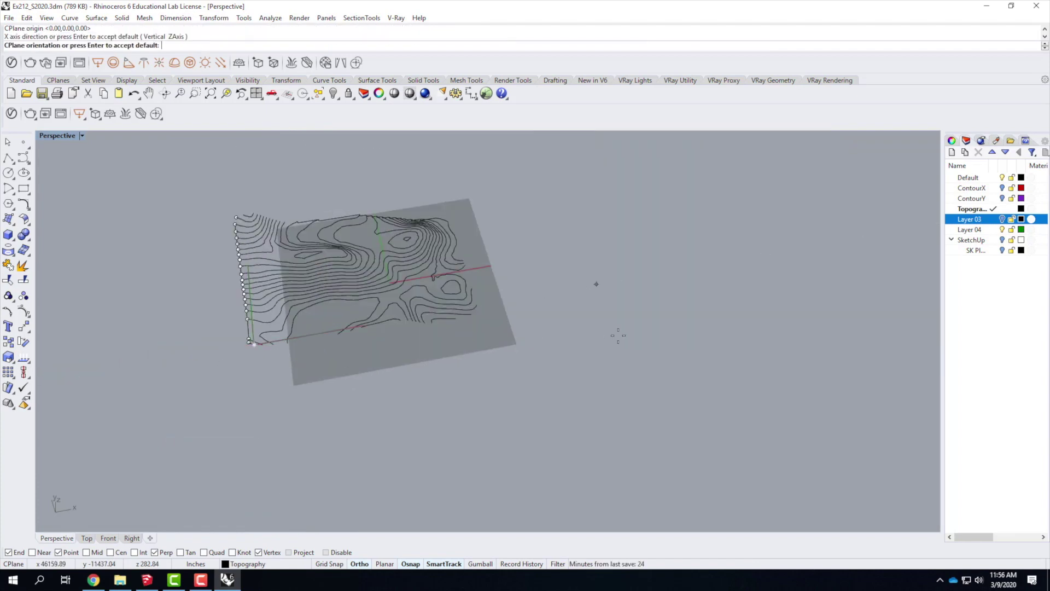
{"action": "double_click", "coordinate": [63, 139]}
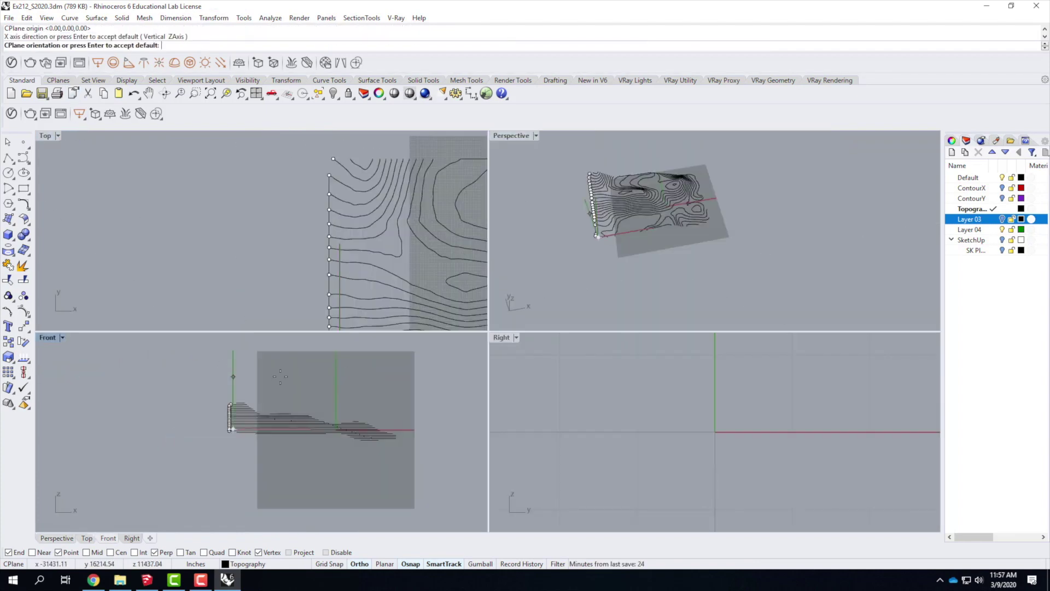
{"action": "left_click", "coordinate": [292, 365]}
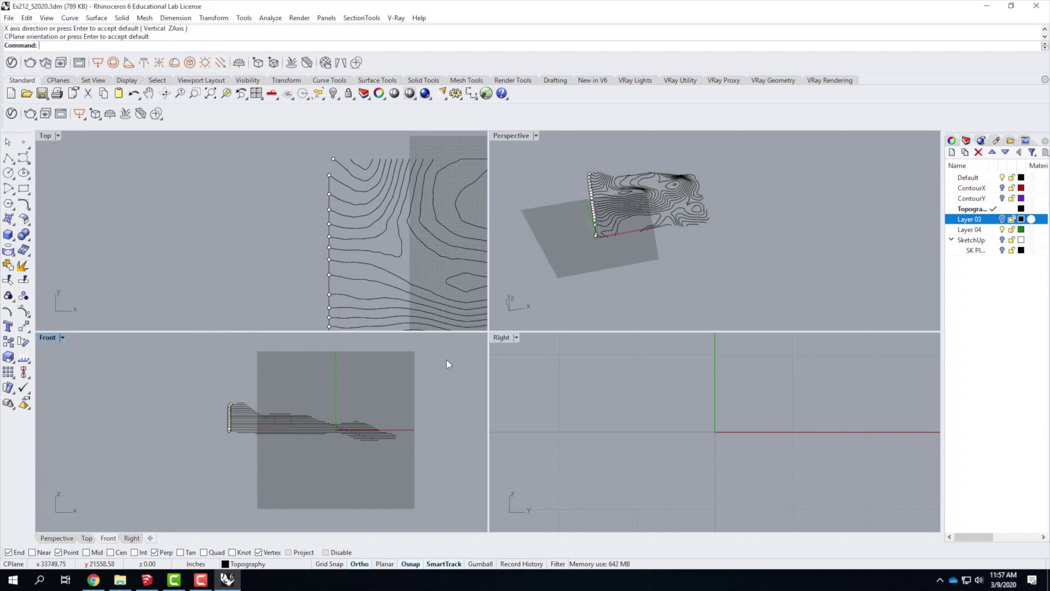
{"action": "double_click", "coordinate": [508, 135]}
Start a polyline at the new plane's origin and step it down with vertical risers and level treads through the next three contour ends
{"action": "right_click_drag", "start_coordinate": [513, 314], "coordinate": [476, 294]}
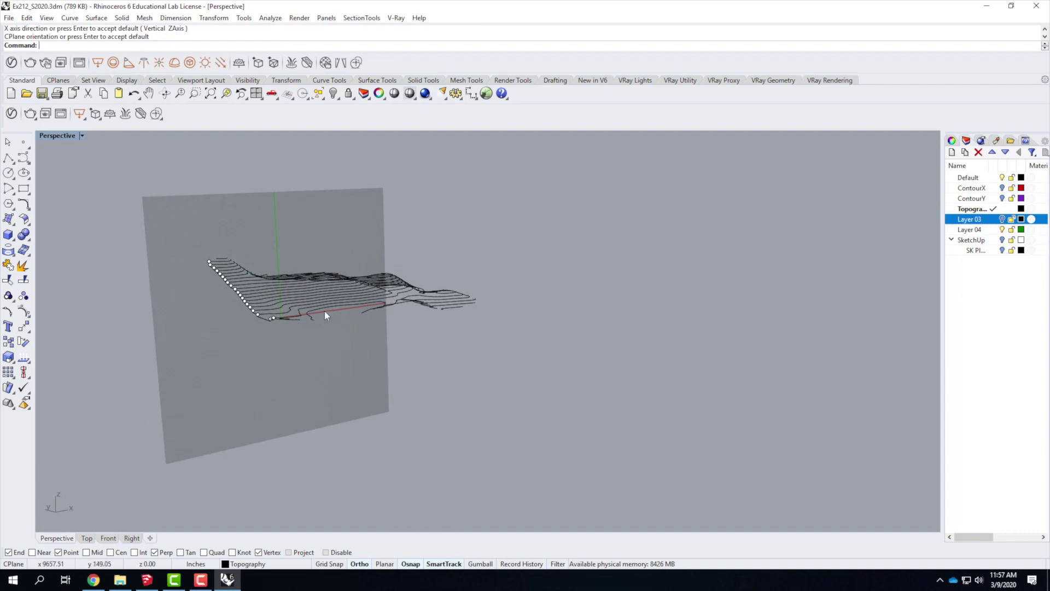
{"action": "scroll", "coordinate": [324, 311], "scroll_direction": "up", "scroll_amount": 3}
{"action": "scroll", "coordinate": [214, 327], "scroll_direction": "up", "scroll_amount": 1}
{"action": "right_click_drag", "start_coordinate": [214, 327], "coordinate": [234, 410]}
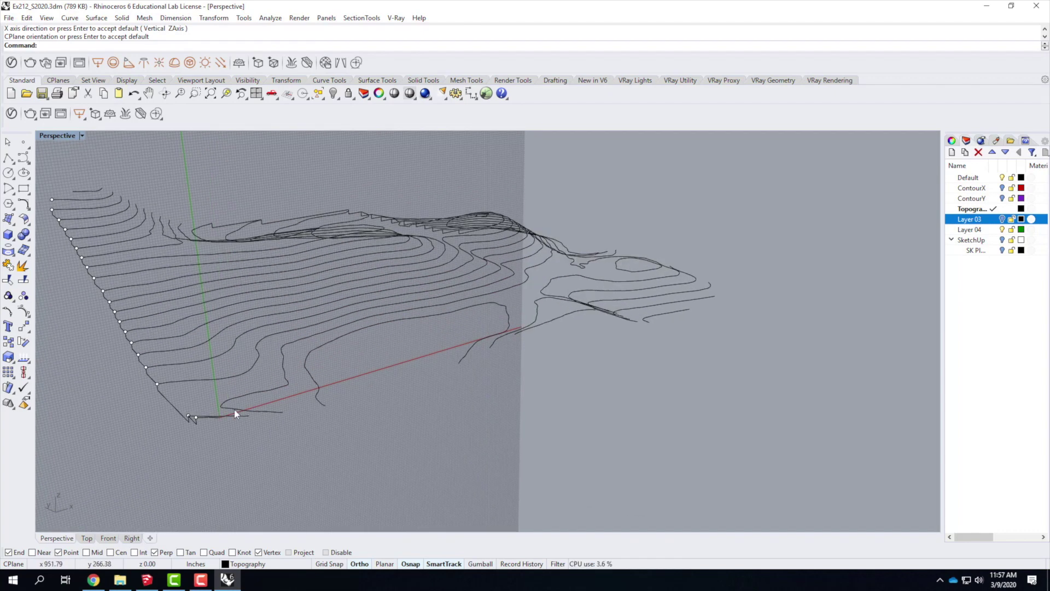
{"action": "scroll", "coordinate": [234, 409], "scroll_direction": "up", "scroll_amount": 4}
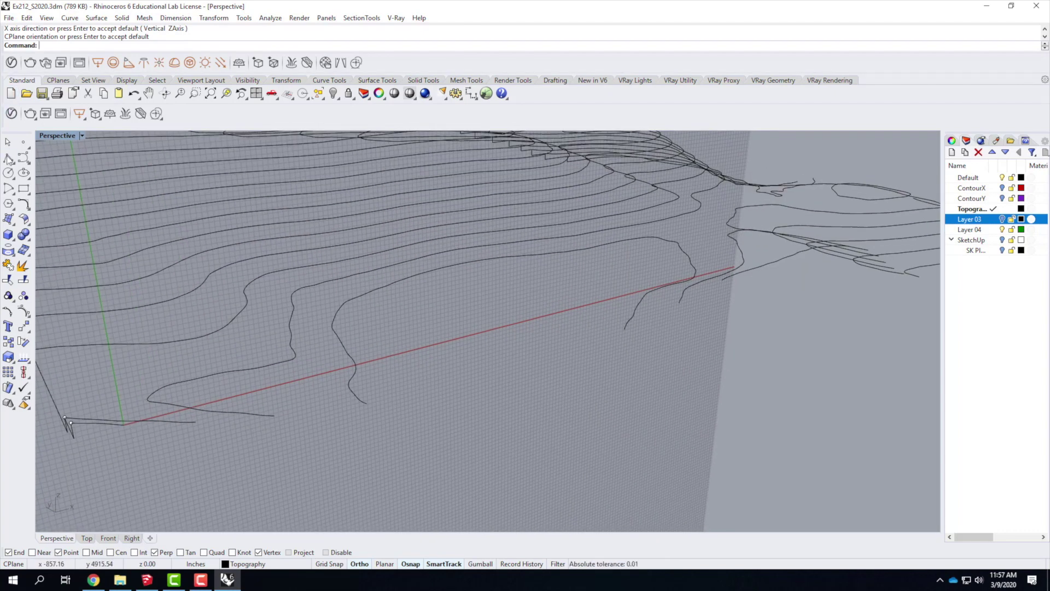
{"action": "left_click", "coordinate": [9, 159]}
{"action": "left_click", "coordinate": [124, 425]}
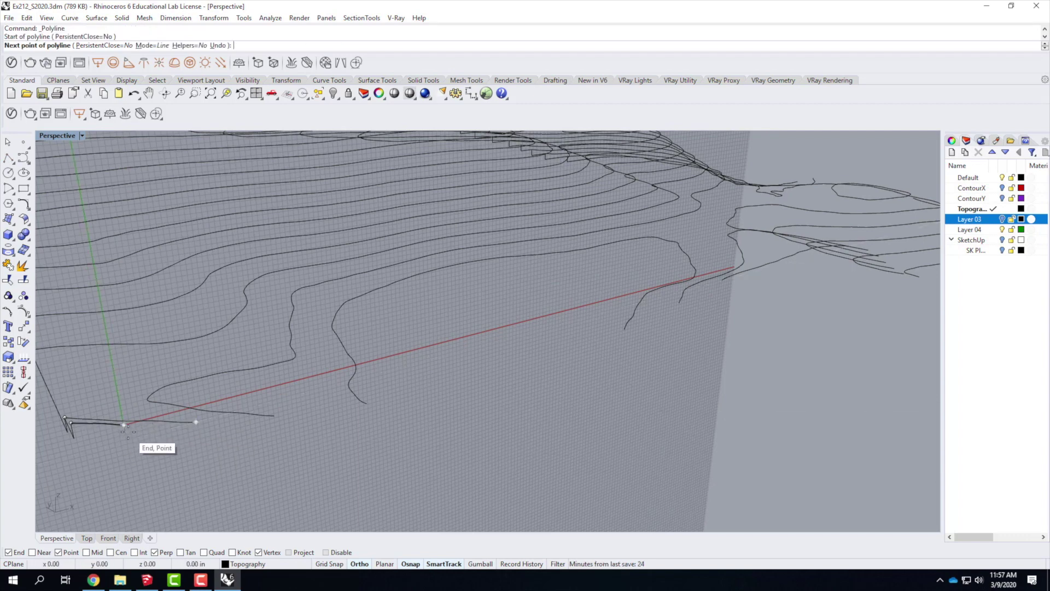
{"action": "left_click", "coordinate": [127, 441]}
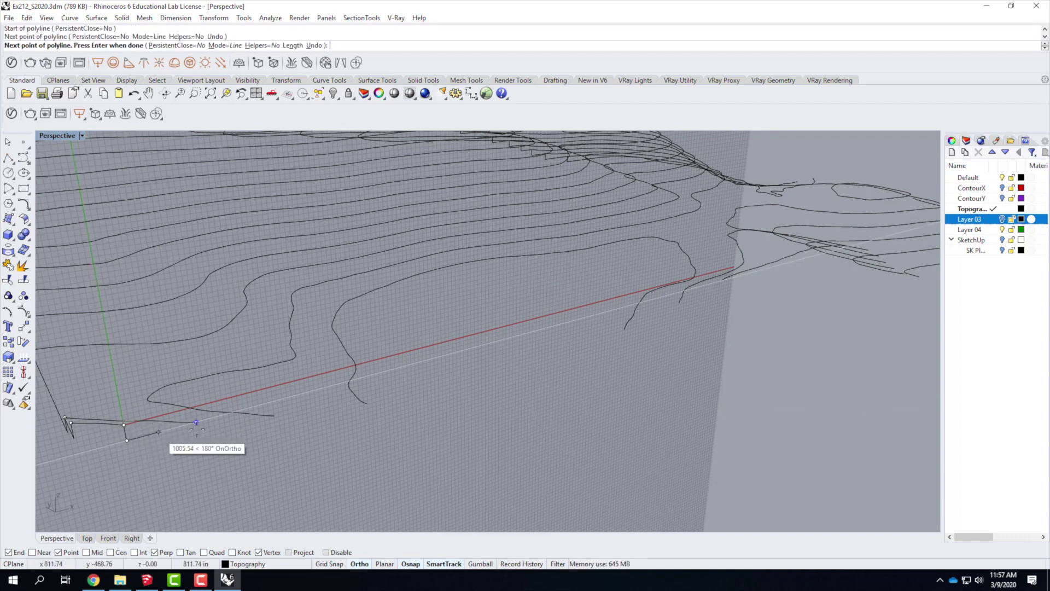
{"action": "left_click", "coordinate": [196, 422]}
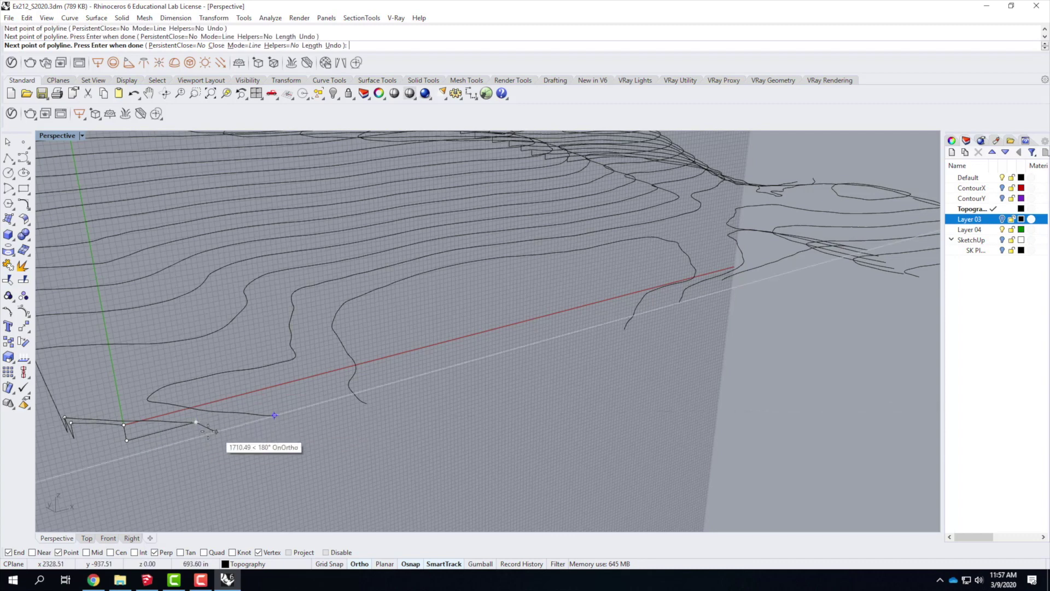
{"action": "left_click", "coordinate": [197, 436]}
{"action": "left_click", "coordinate": [275, 415]}
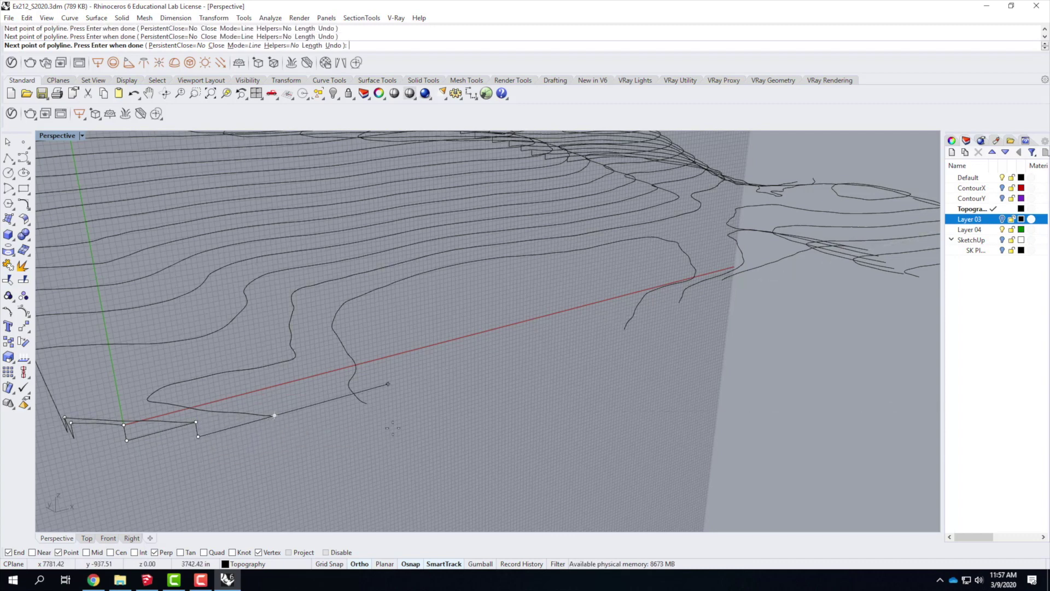
{"action": "left_click", "coordinate": [276, 429]}
{"action": "left_click", "coordinate": [365, 403]}
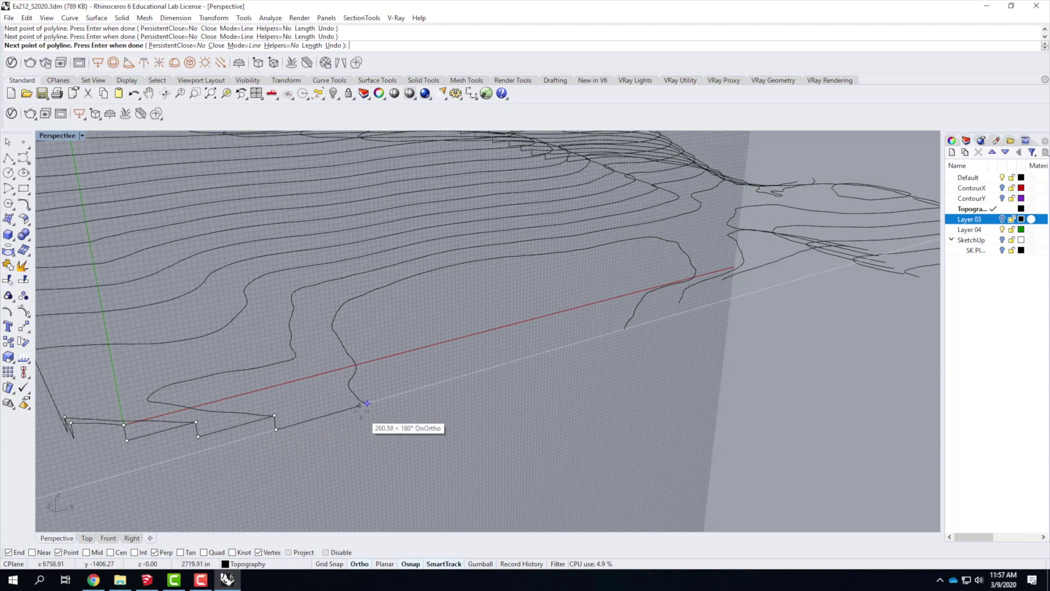
Drop a 39.063' riser, run a level tread across the wide gap, and rise to the contour's other end
{"action": "scroll", "coordinate": [360, 400], "scroll_direction": "down", "scroll_amount": 5}
{"action": "scroll", "coordinate": [462, 391], "scroll_direction": "up", "scroll_amount": 7}
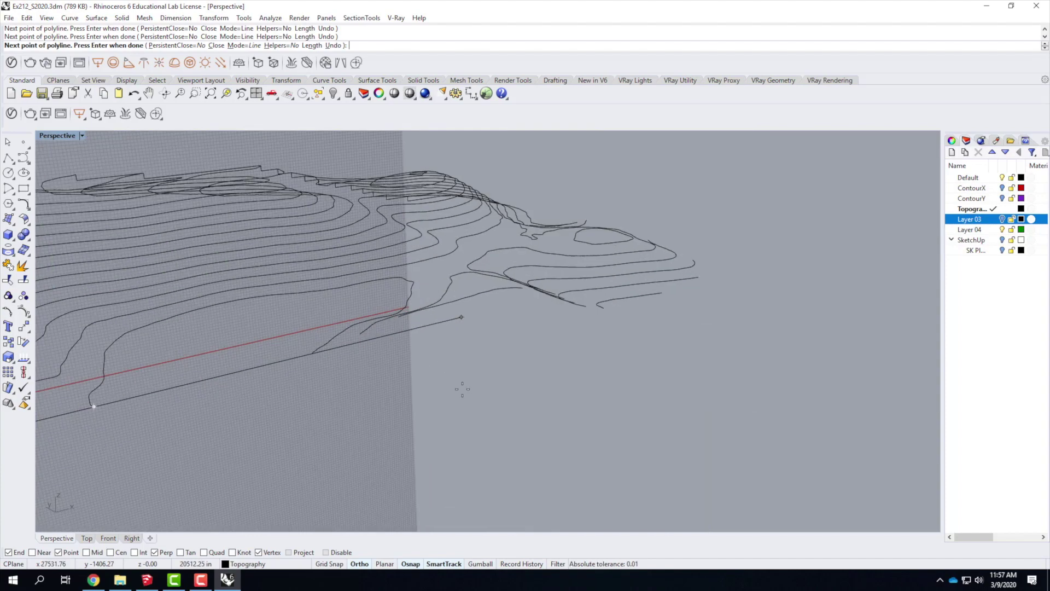
{"action": "scroll", "coordinate": [500, 394], "scroll_direction": "down", "scroll_amount": 7}
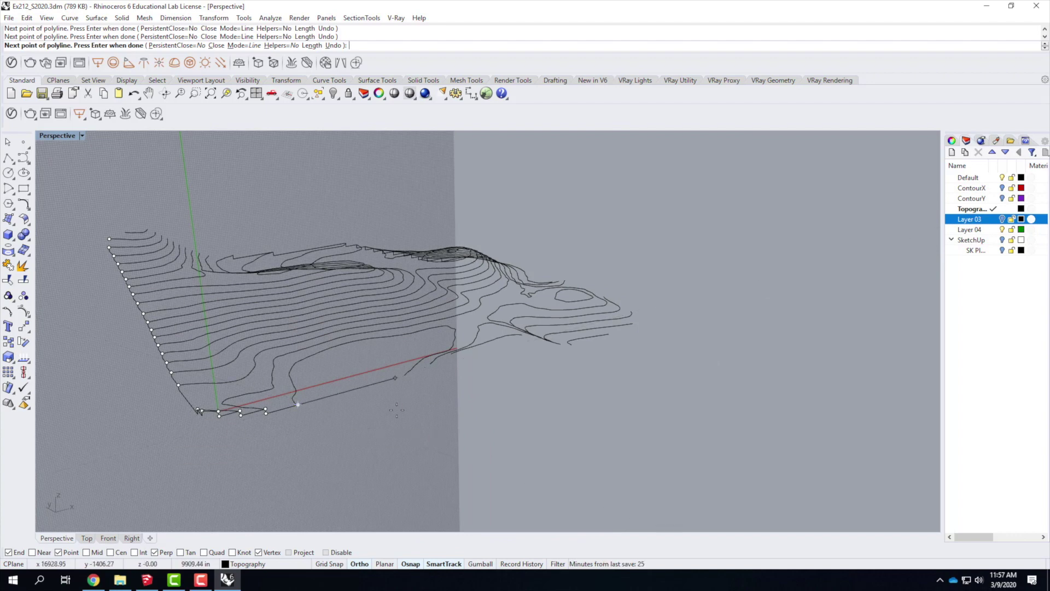
{"action": "type", "text": "39.063"}
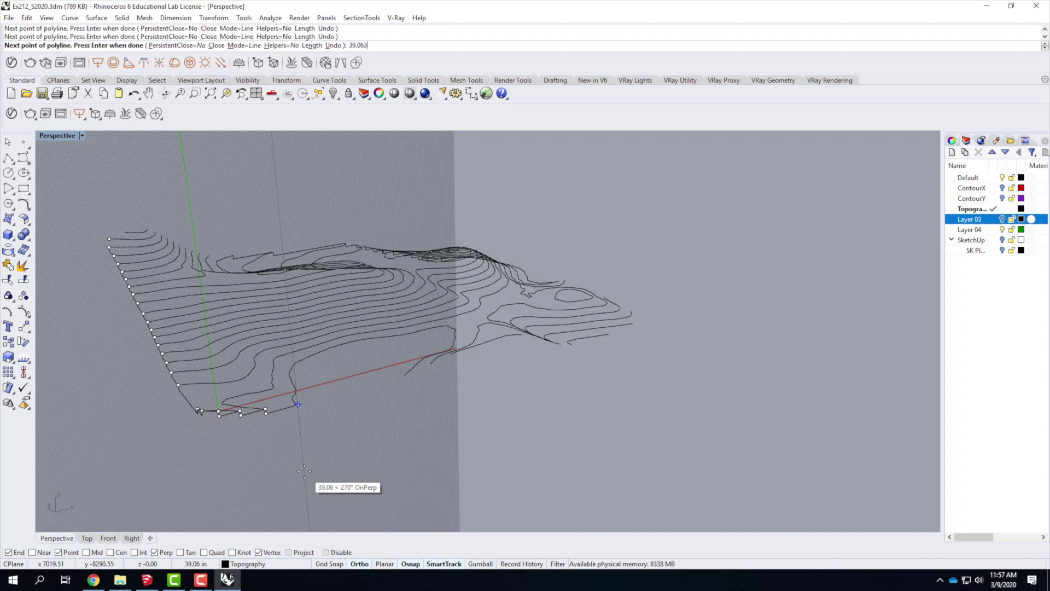
{"action": "key", "text": "Return"}
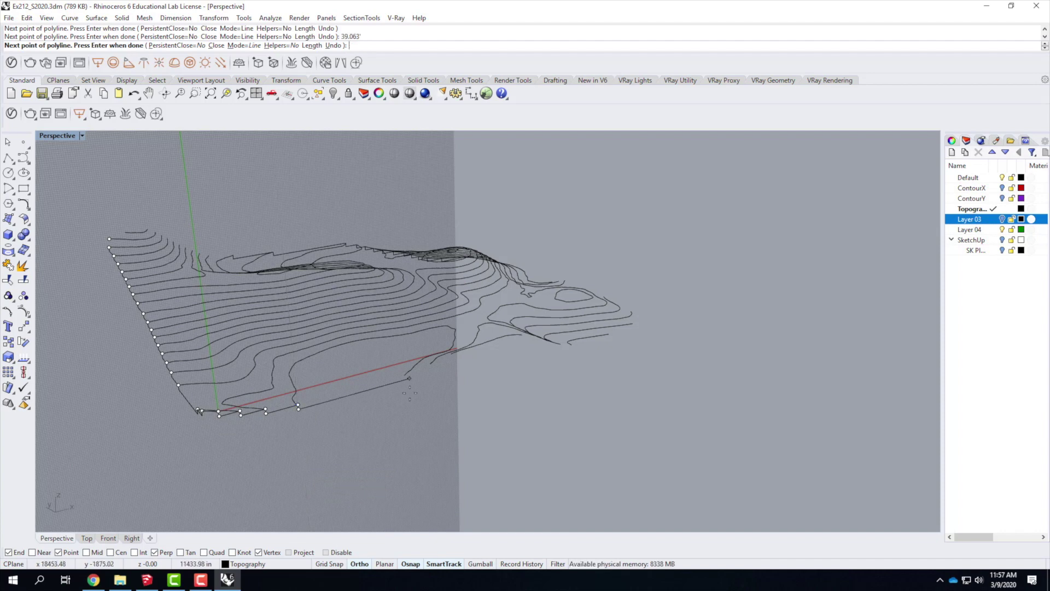
{"action": "scroll", "coordinate": [409, 392], "scroll_direction": "up", "scroll_amount": 5}
{"action": "left_click", "coordinate": [400, 370]}
{"action": "left_click", "coordinate": [401, 362]}
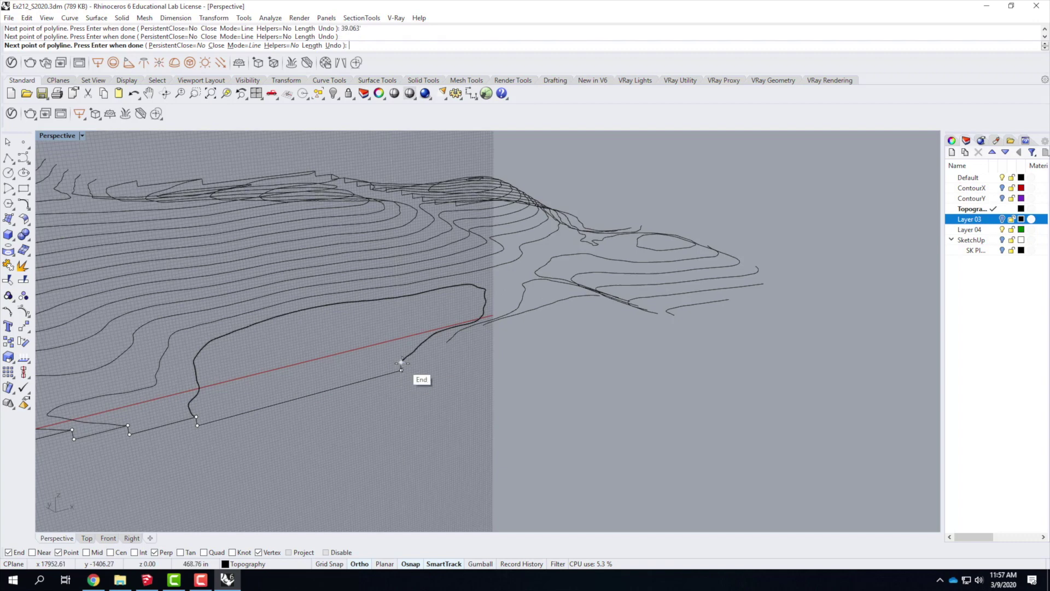
Step the polyline up with level treads and vertical risers through the next two contour ends
{"action": "left_click", "coordinate": [447, 349]}
{"action": "left_click", "coordinate": [446, 342]}
{"action": "right_click_drag", "start_coordinate": [532, 370], "coordinate": [528, 385]}
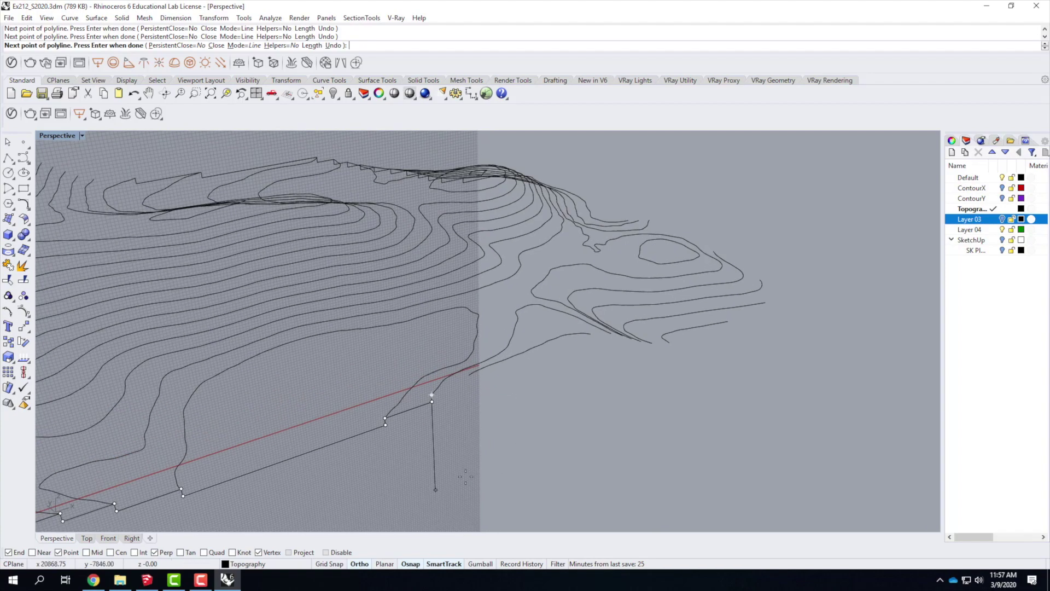
{"action": "left_click", "coordinate": [385, 419]}
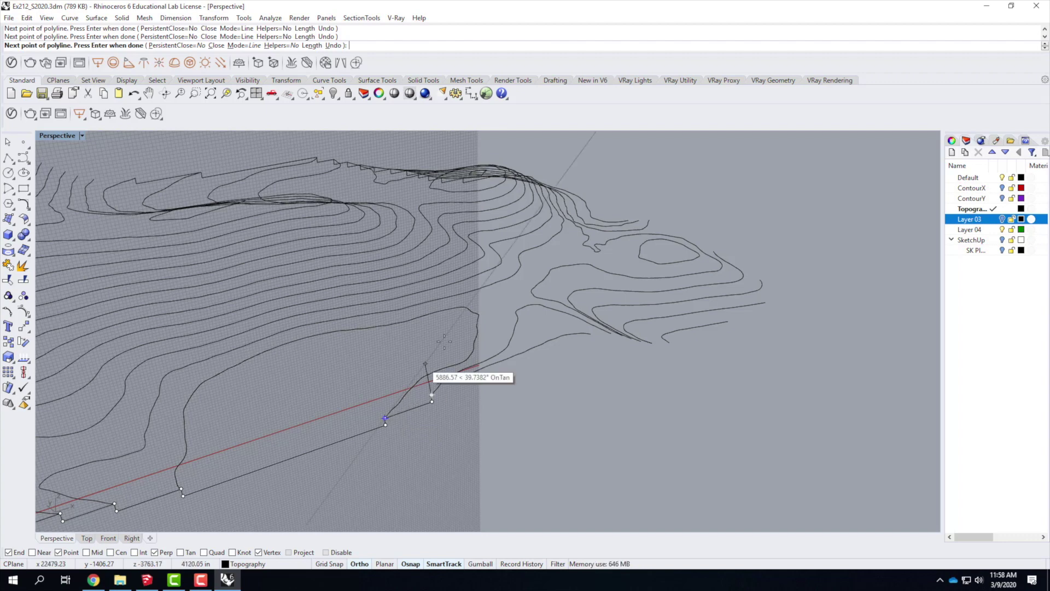
{"action": "left_click", "coordinate": [469, 381]}
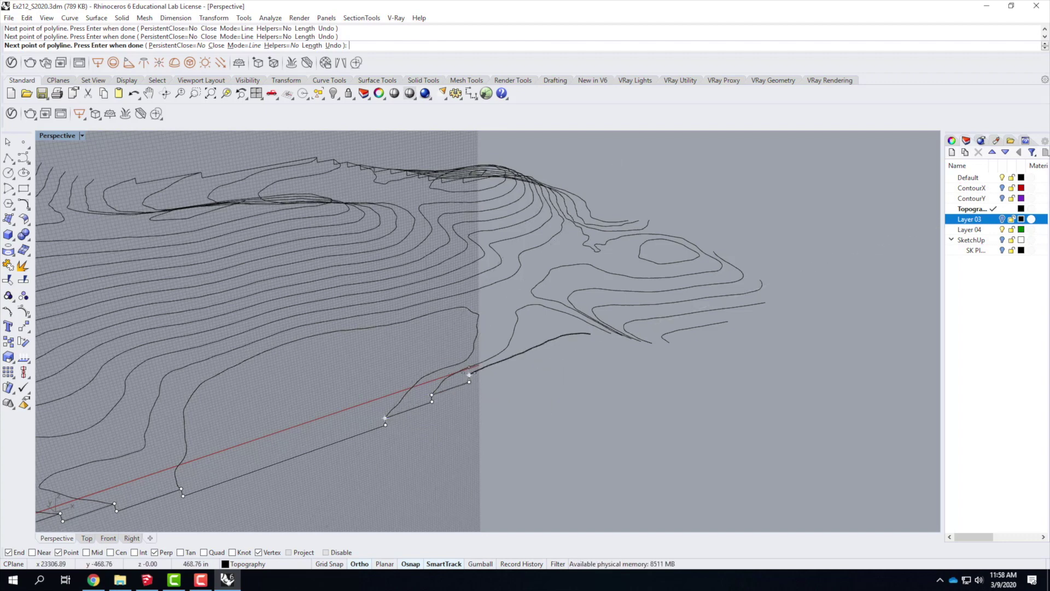
{"action": "right_click_drag", "start_coordinate": [602, 344], "coordinate": [461, 417]}
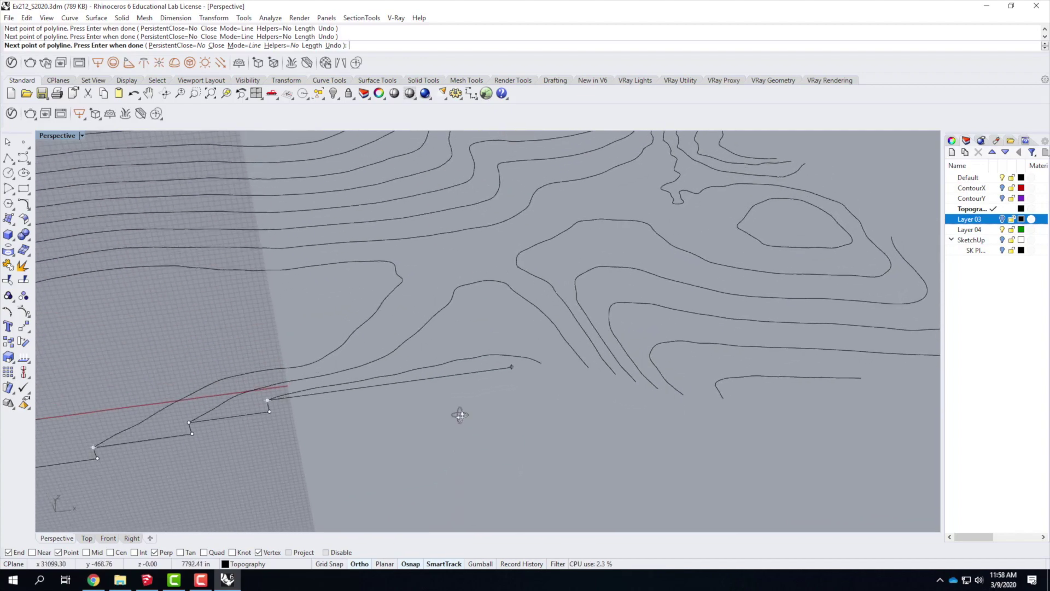
{"action": "left_click", "coordinate": [267, 403]}
Run a long level tread to the same contour's far end, and step down through the next four contour ends
{"action": "left_click", "coordinate": [541, 365]}
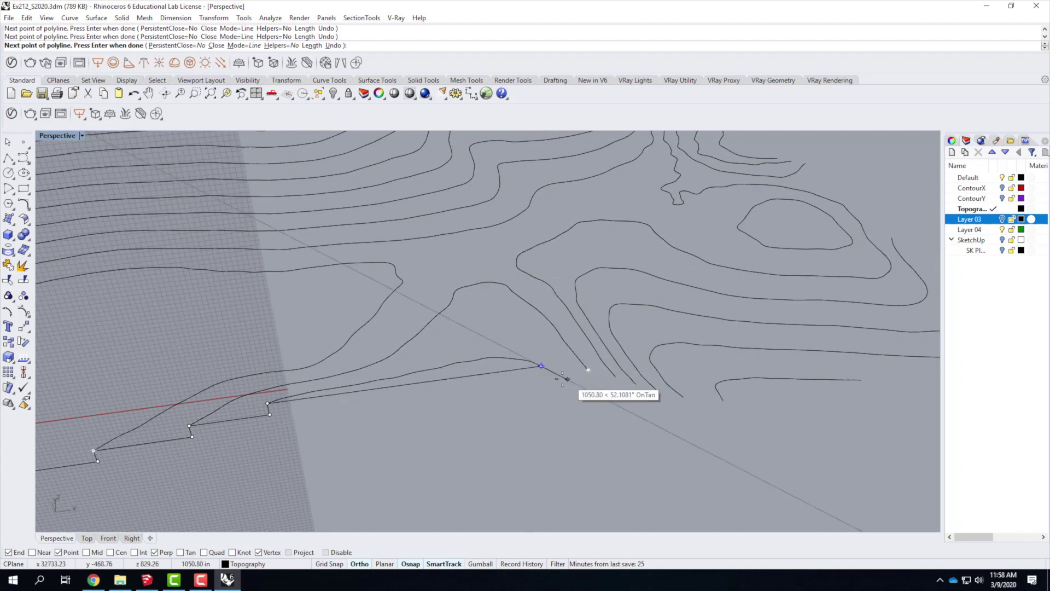
{"action": "left_click", "coordinate": [540, 376]}
{"action": "left_click", "coordinate": [588, 370]}
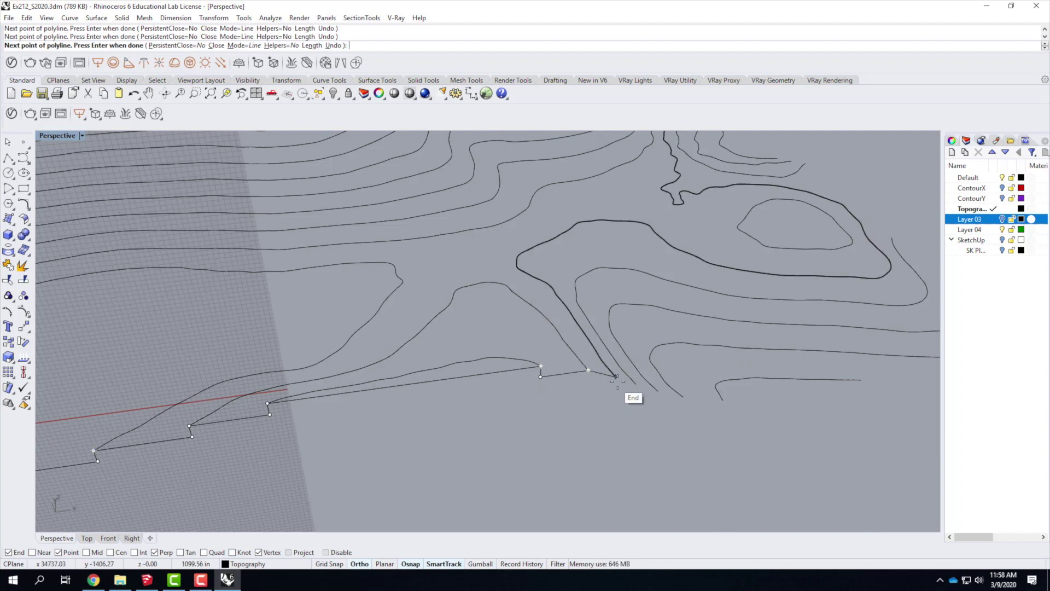
{"action": "left_click", "coordinate": [588, 380]}
{"action": "left_click", "coordinate": [615, 376]}
{"action": "left_click", "coordinate": [614, 387]}
{"action": "left_click", "coordinate": [635, 385]}
{"action": "left_click", "coordinate": [634, 393]}
{"action": "left_click", "coordinate": [657, 391]}
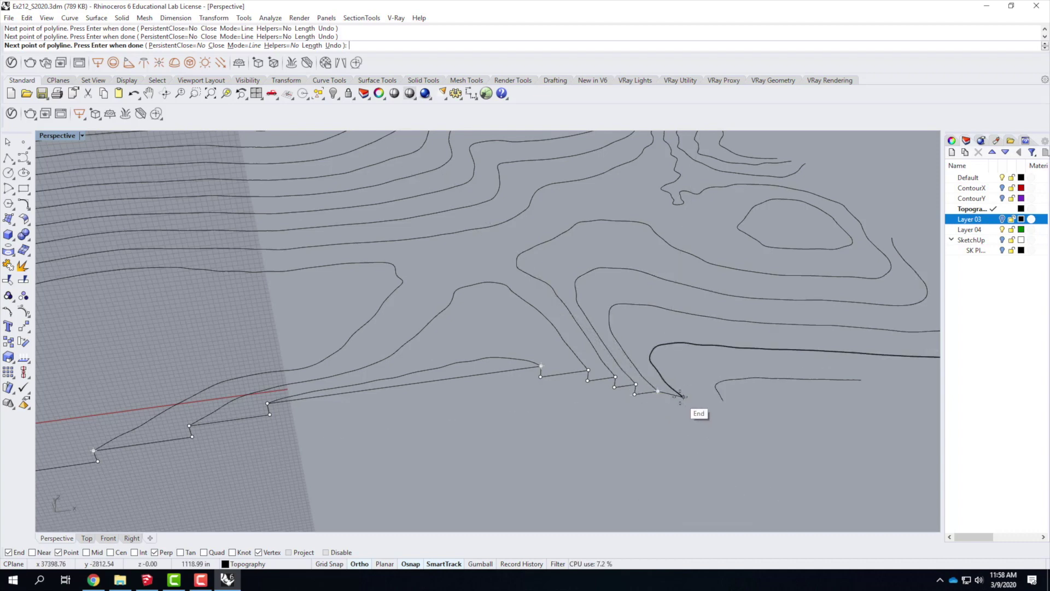
Continue stepping down through the next two contour ends and add a 39.063' riser below the last one
{"action": "left_click", "coordinate": [682, 397]}
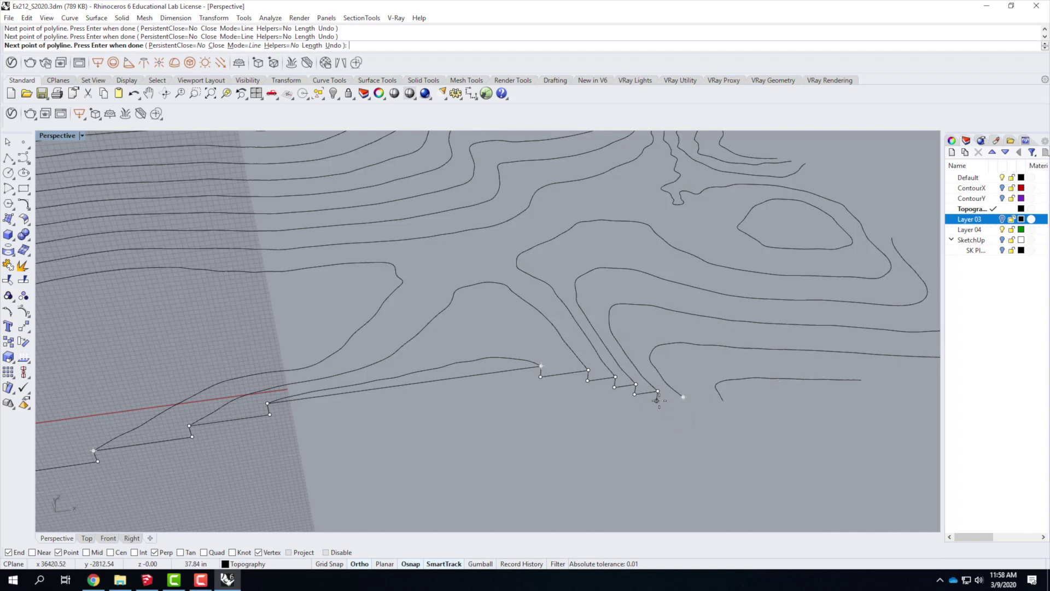
{"action": "left_click", "coordinate": [658, 401]}
{"action": "left_click", "coordinate": [683, 398]}
{"action": "left_click", "coordinate": [682, 406]}
{"action": "left_click", "coordinate": [723, 400]}
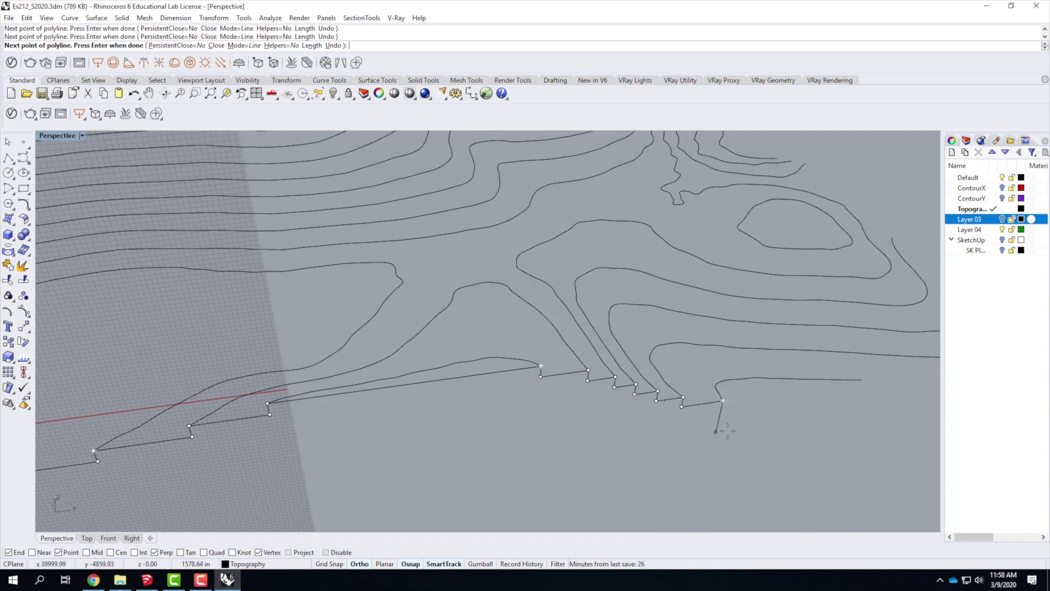
{"action": "type", "text": "39.063"}
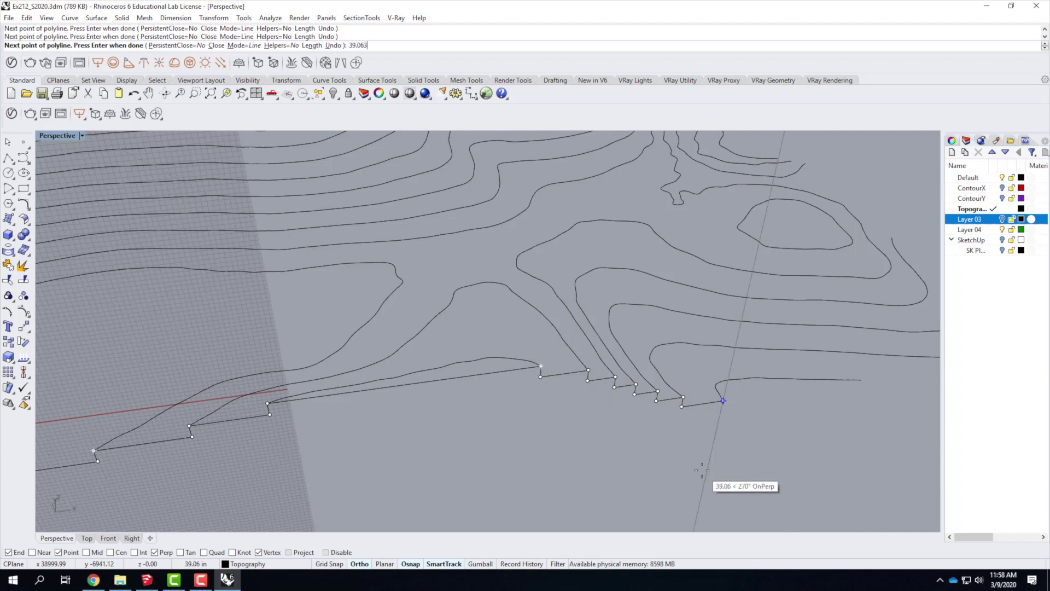
{"action": "key", "text": "Return"}
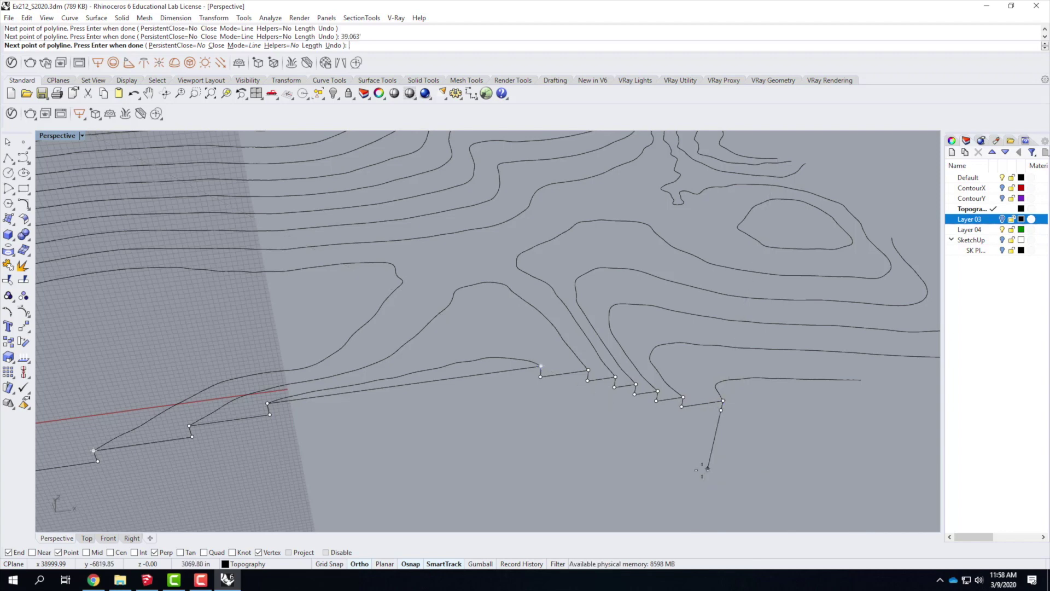
Run level treads and rise to the last two contour ends on this edge, and finish the polyline
{"action": "left_click", "coordinate": [860, 380]}
{"action": "scroll", "coordinate": [705, 386], "scroll_direction": "down", "scroll_amount": 5}
{"action": "scroll", "coordinate": [797, 375], "scroll_direction": "up", "scroll_amount": 5}
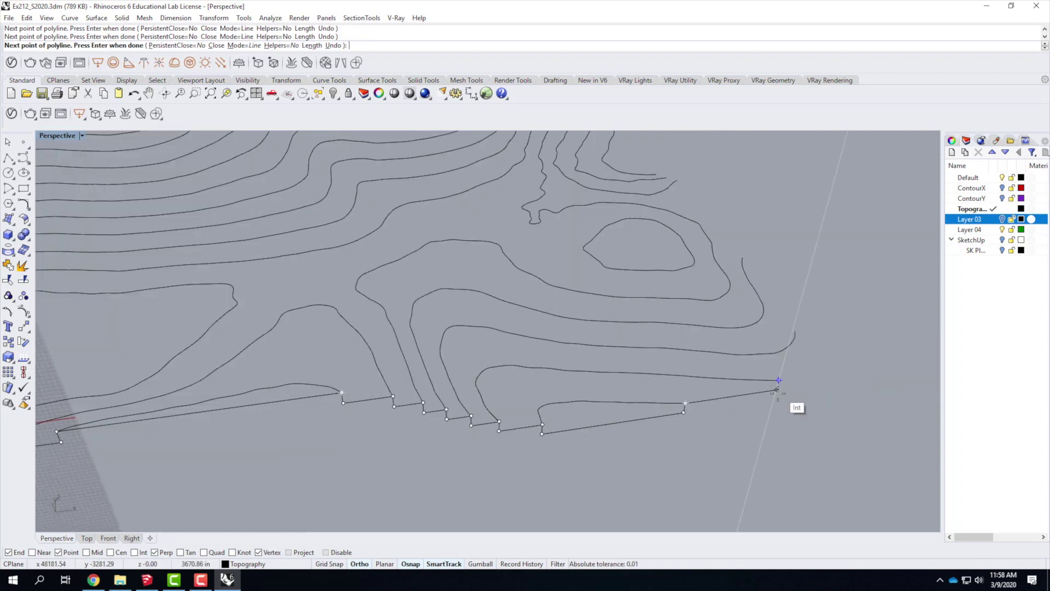
{"action": "left_click", "coordinate": [779, 377]}
{"action": "key", "text": "Return"}
{"action": "scroll", "coordinate": [788, 376], "scroll_direction": "down", "scroll_amount": 3}
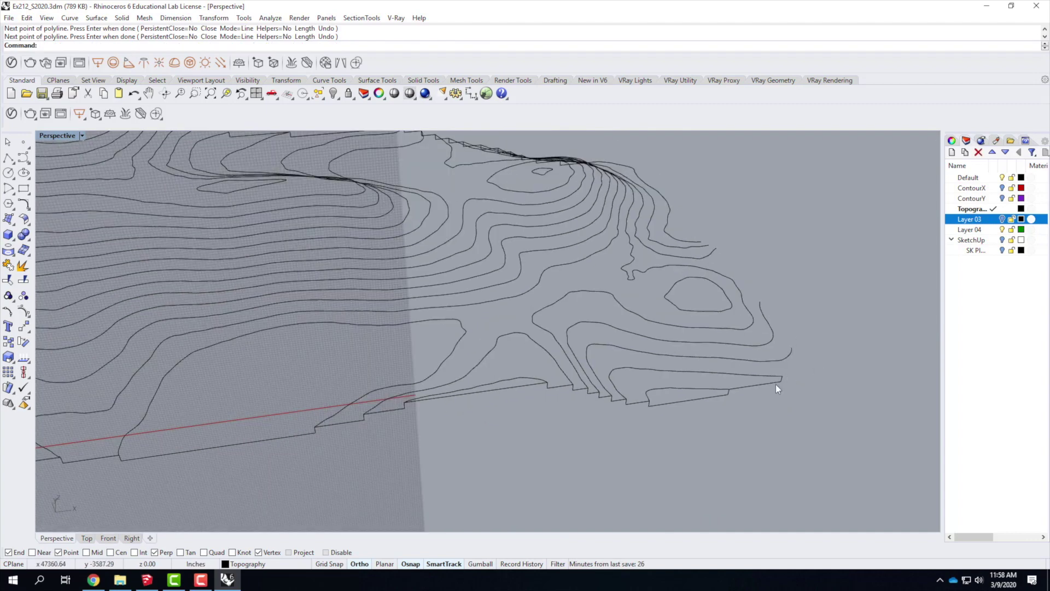
Inspect the stepped profile polylines around the terrain's edges, selecting the long one along the near edge and the separate one along another edge
{"action": "scroll", "coordinate": [776, 383], "scroll_direction": "down", "scroll_amount": 3}
{"action": "right_click_drag", "start_coordinate": [834, 357], "coordinate": [473, 393]}
{"action": "scroll", "coordinate": [585, 426], "scroll_direction": "up", "scroll_amount": 5}
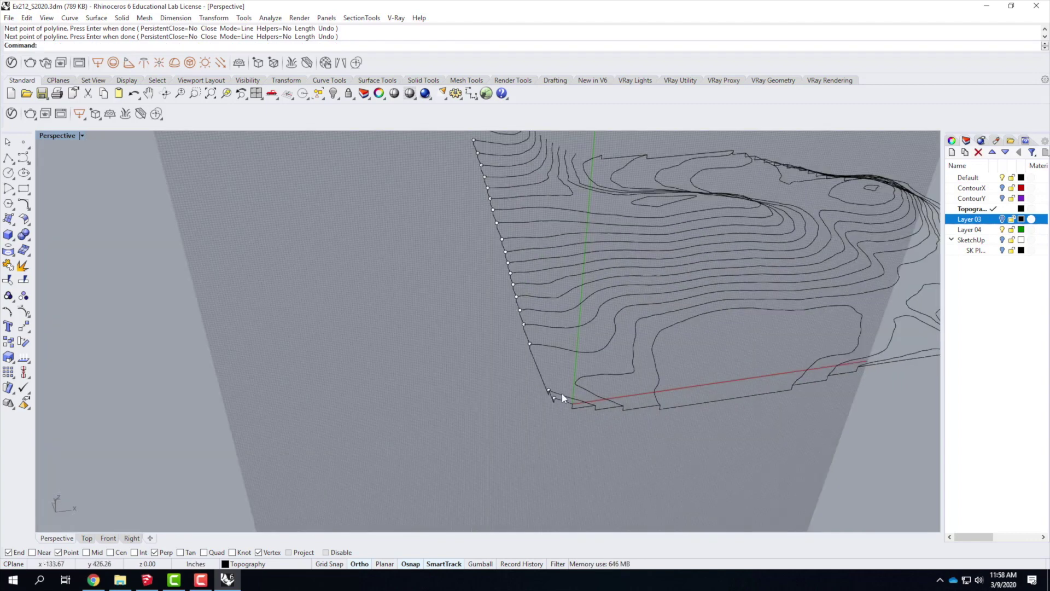
{"action": "scroll", "coordinate": [513, 409], "scroll_direction": "down", "scroll_amount": 4}
{"action": "right_click_drag", "start_coordinate": [661, 392], "coordinate": [580, 520]}
{"action": "scroll", "coordinate": [582, 520], "scroll_direction": "up", "scroll_amount": 5}
{"action": "scroll", "coordinate": [692, 456], "scroll_direction": "down", "scroll_amount": 5}
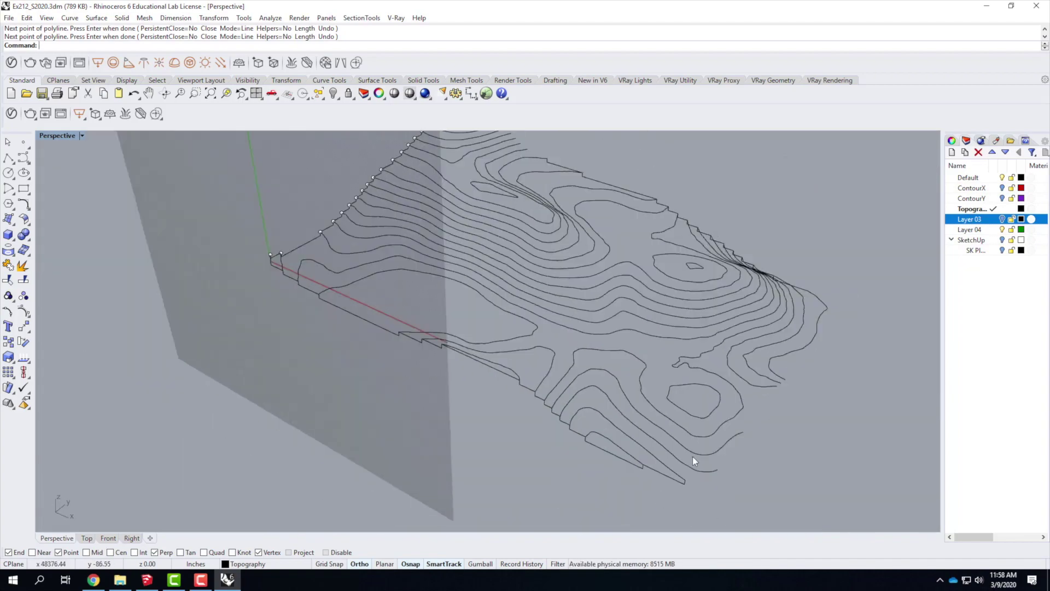
{"action": "right_click_drag", "start_coordinate": [701, 466], "coordinate": [585, 356]}
{"action": "left_click", "coordinate": [527, 342]}
{"action": "right_click_drag", "start_coordinate": [687, 364], "coordinate": [546, 362]}
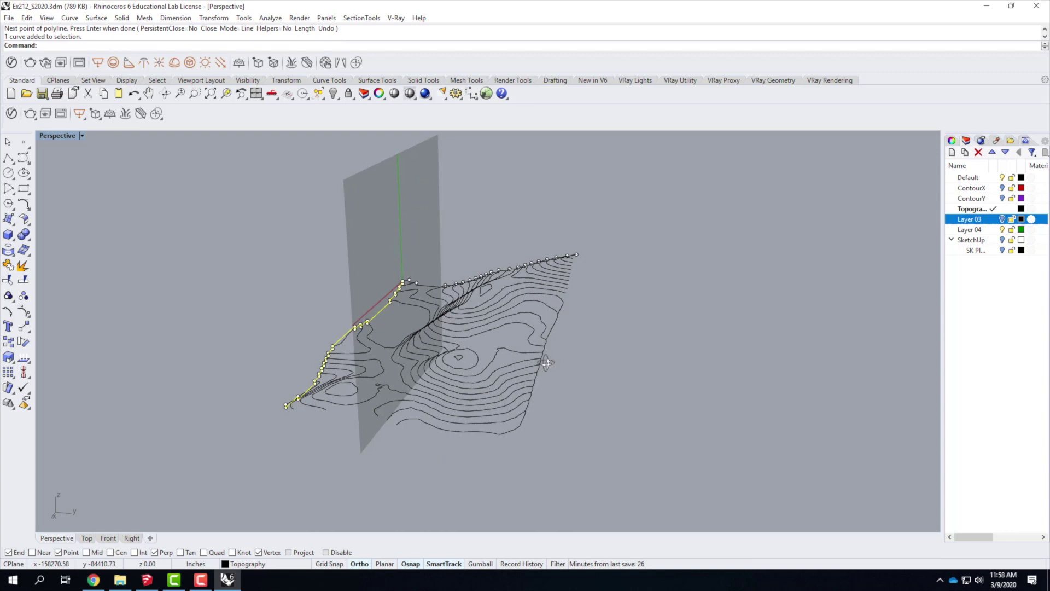
{"action": "left_click", "coordinate": [553, 328]}
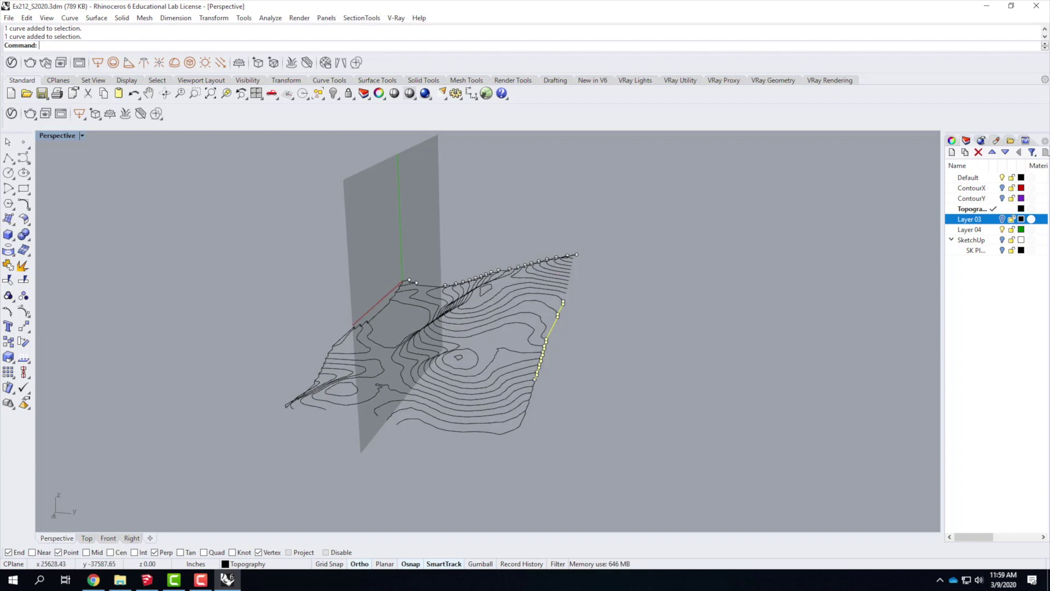
Switch to Chrome, return to the Exercise 212 page, and open the Physical Modeling 6.1 [topography method 1] tutorial
{"action": "left_click", "coordinate": [93, 580]}
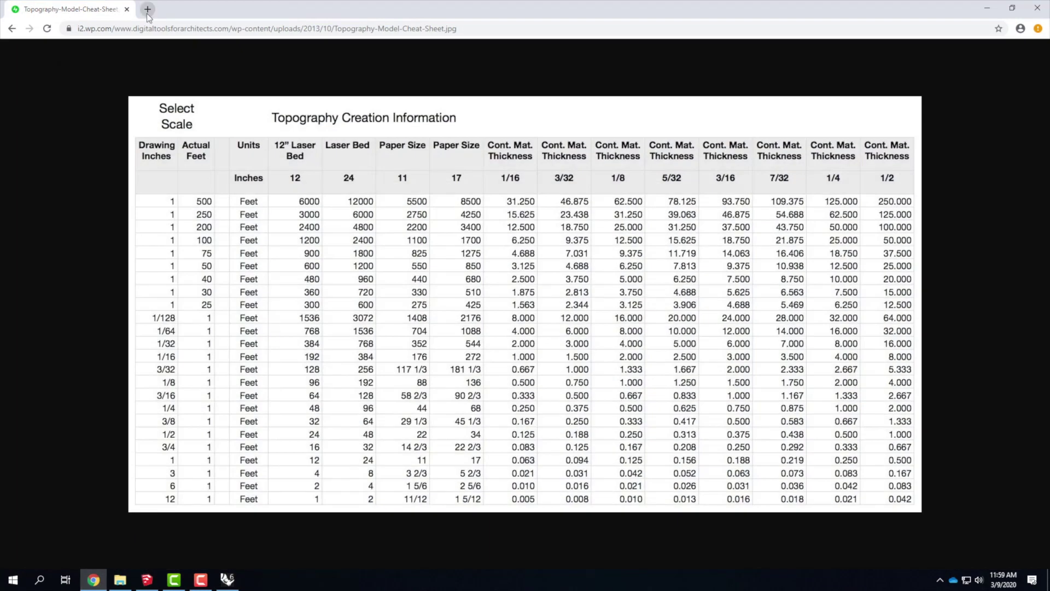
{"action": "left_click", "coordinate": [11, 28]}
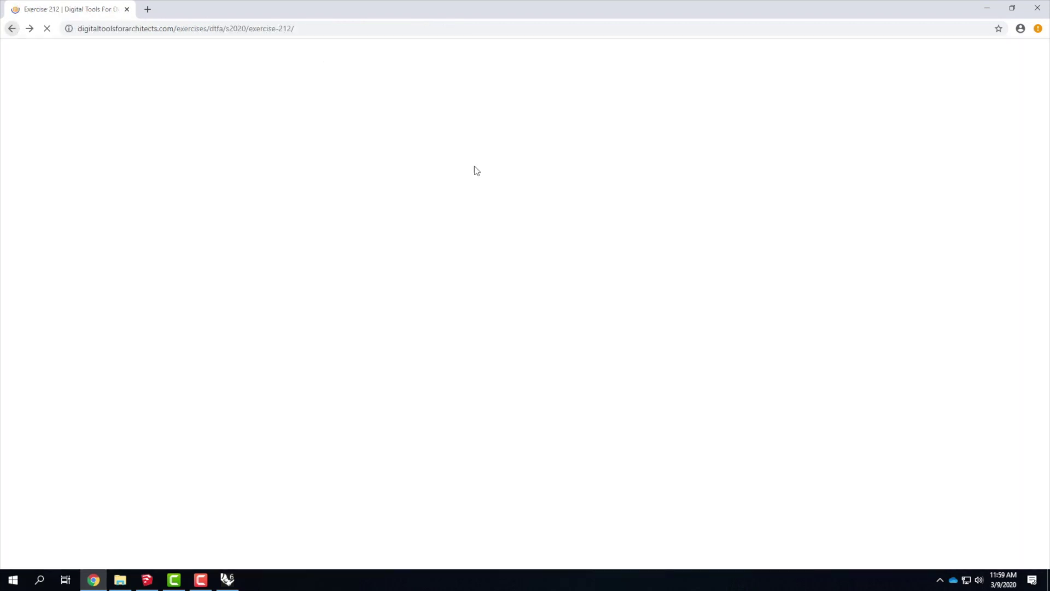
{"action": "scroll", "coordinate": [481, 306], "scroll_direction": "up", "scroll_amount": 3}
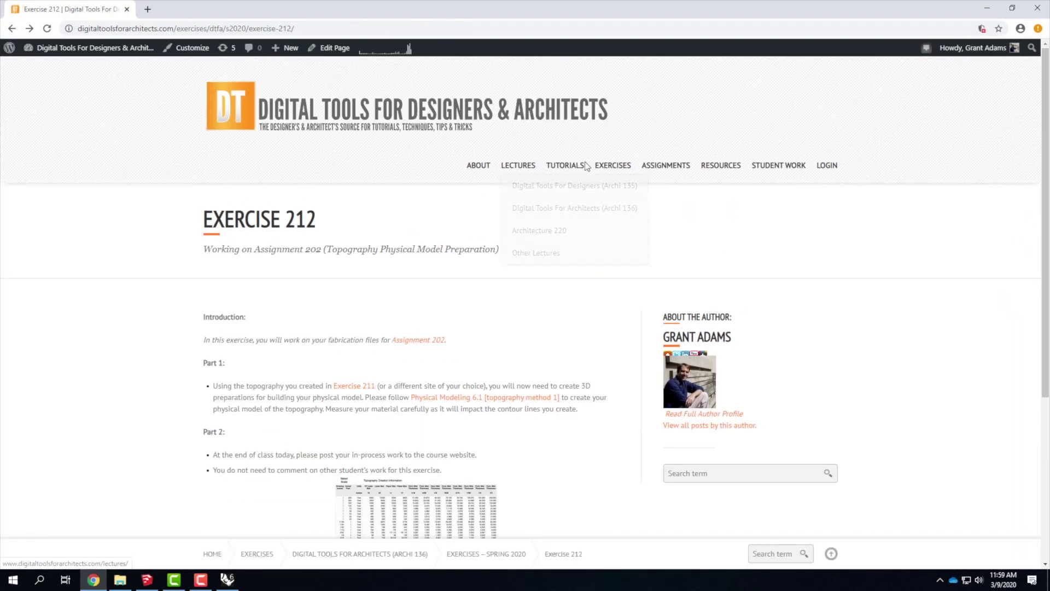
{"action": "mouse_move", "coordinate": [565, 165]}
{"action": "mouse_move", "coordinate": [577, 300]}
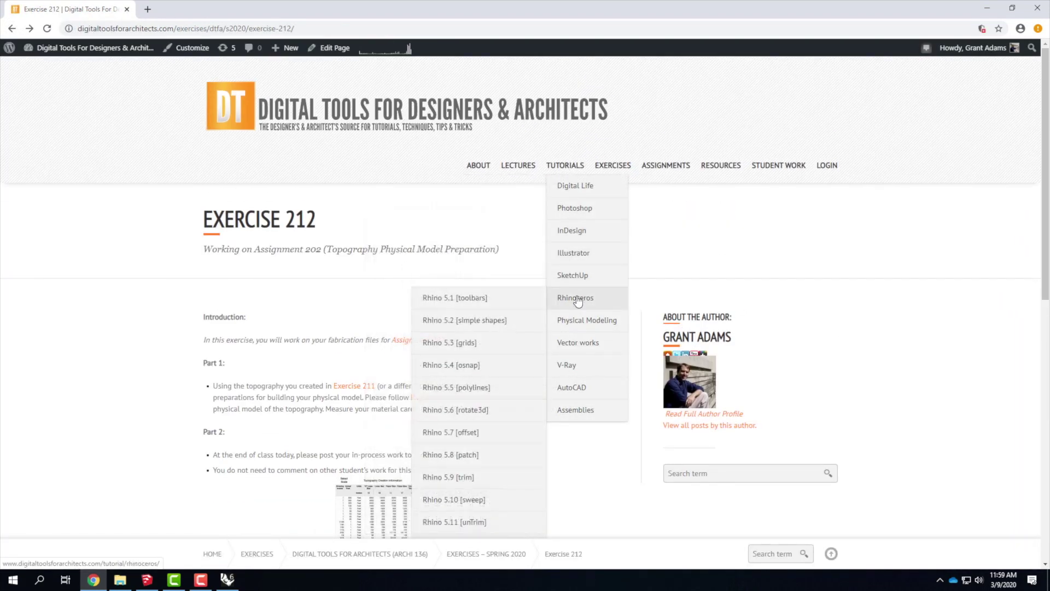
{"action": "scroll", "coordinate": [496, 383], "scroll_direction": "down", "scroll_amount": 3}
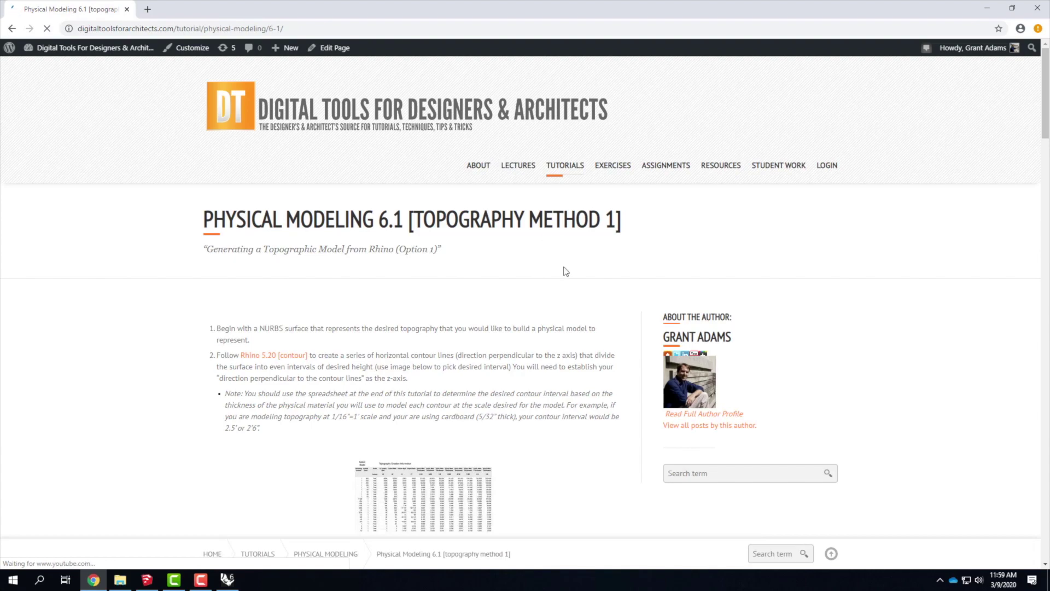
Read through the topography method 1 instructions, from rotating the contour points to projecting, scaling and copying the contours
{"action": "scroll", "coordinate": [562, 270], "scroll_direction": "down", "scroll_amount": 5}
{"action": "scroll", "coordinate": [392, 419], "scroll_direction": "down", "scroll_amount": 4}
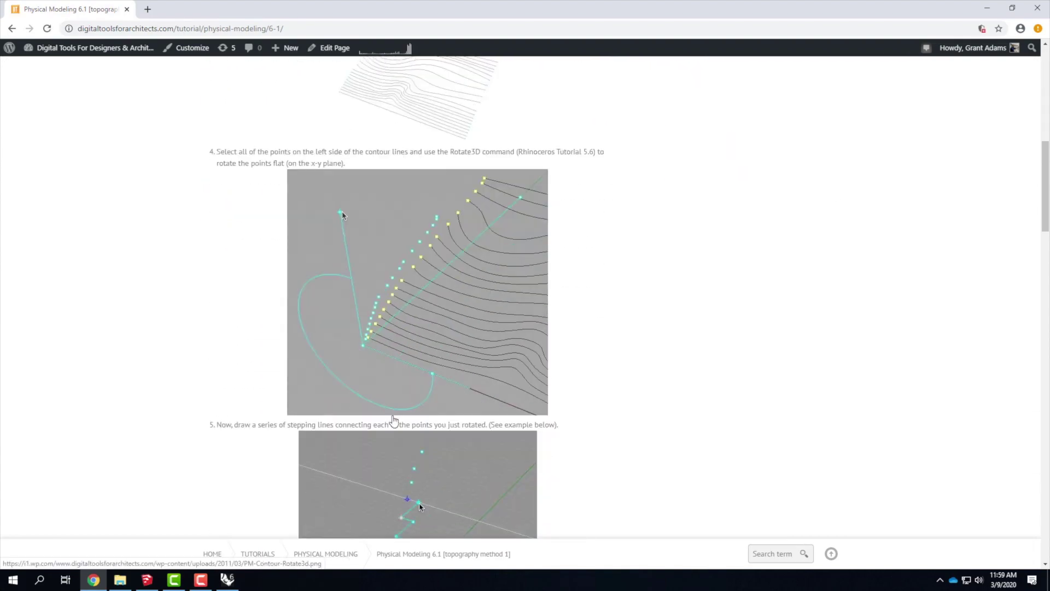
{"action": "scroll", "coordinate": [388, 410], "scroll_direction": "down", "scroll_amount": 5}
{"action": "scroll", "coordinate": [388, 408], "scroll_direction": "down", "scroll_amount": 6}
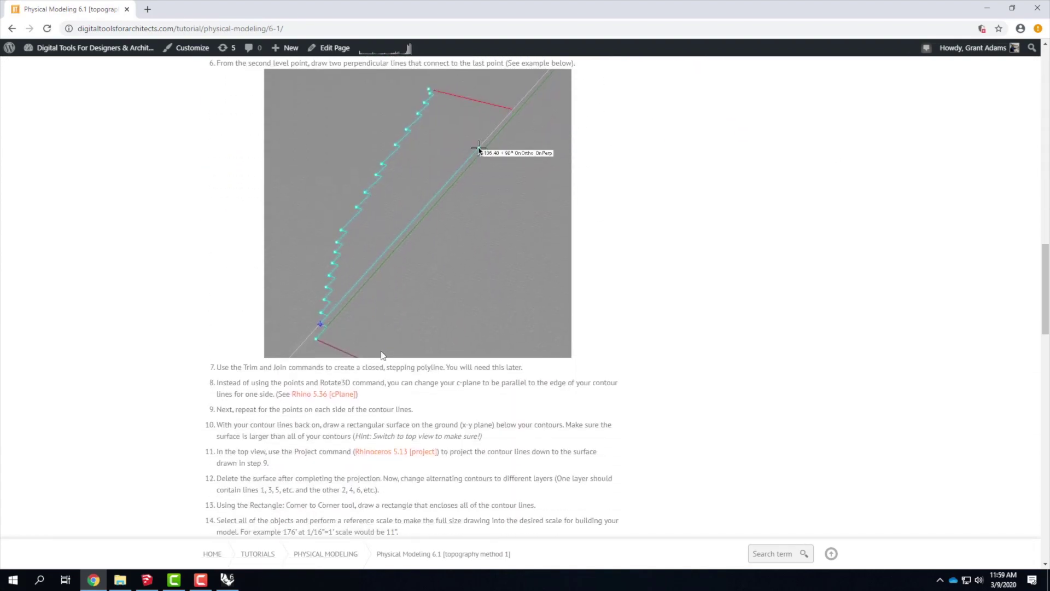
{"action": "scroll", "coordinate": [394, 277], "scroll_direction": "down", "scroll_amount": 4}
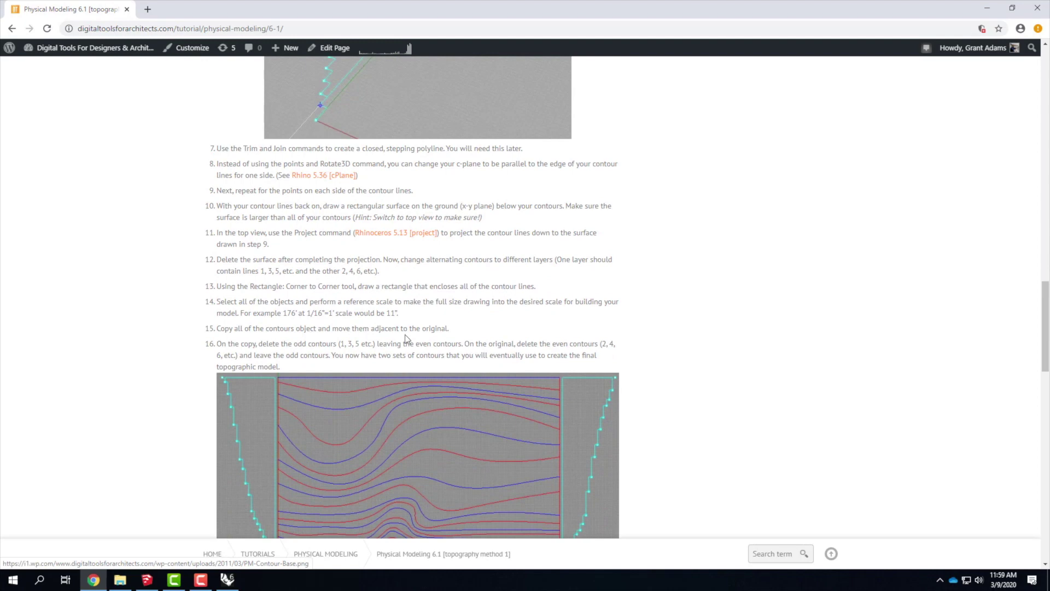
Try the Rhino 5.36 [cPlane] link in the instructions, and open that tutorial from the site's list of Rhinoceros tutorials
{"action": "left_click", "coordinate": [324, 179]}
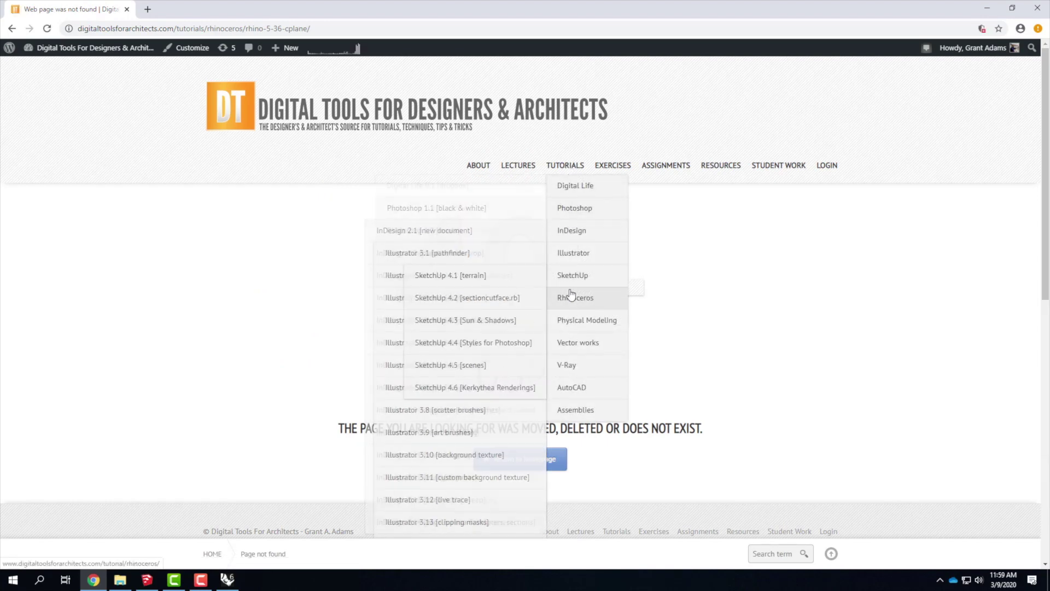
{"action": "scroll", "coordinate": [476, 408], "scroll_direction": "down", "scroll_amount": 4}
{"action": "scroll", "coordinate": [470, 431], "scroll_direction": "down", "scroll_amount": 2}
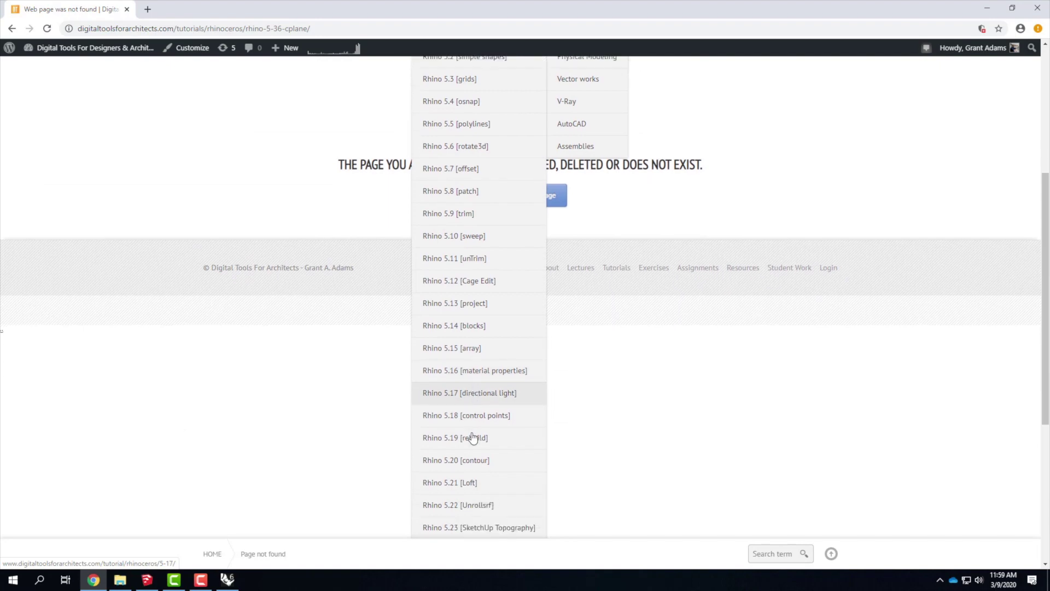
{"action": "scroll", "coordinate": [495, 488], "scroll_direction": "down", "scroll_amount": 1}
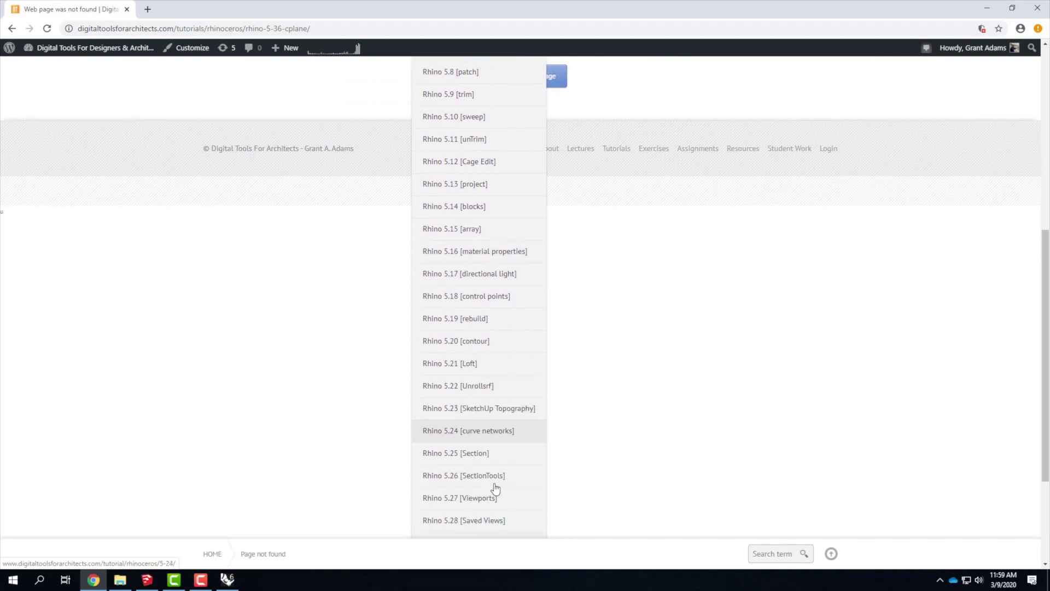
{"action": "scroll", "coordinate": [495, 488], "scroll_direction": "down", "scroll_amount": 1}
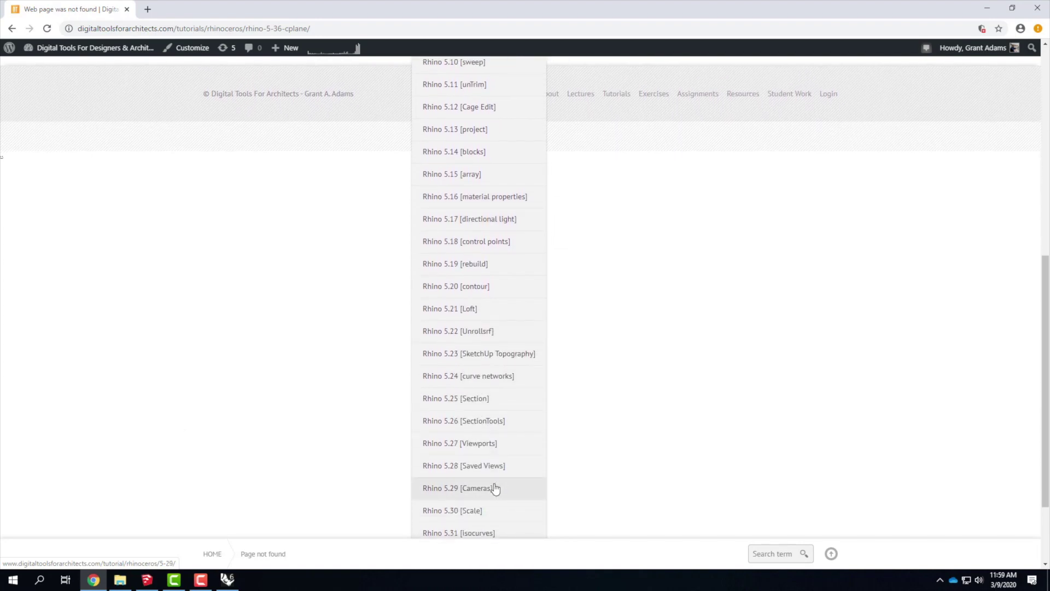
{"action": "scroll", "coordinate": [496, 493], "scroll_direction": "down", "scroll_amount": 1}
{"action": "scroll", "coordinate": [496, 494], "scroll_direction": "down", "scroll_amount": 1}
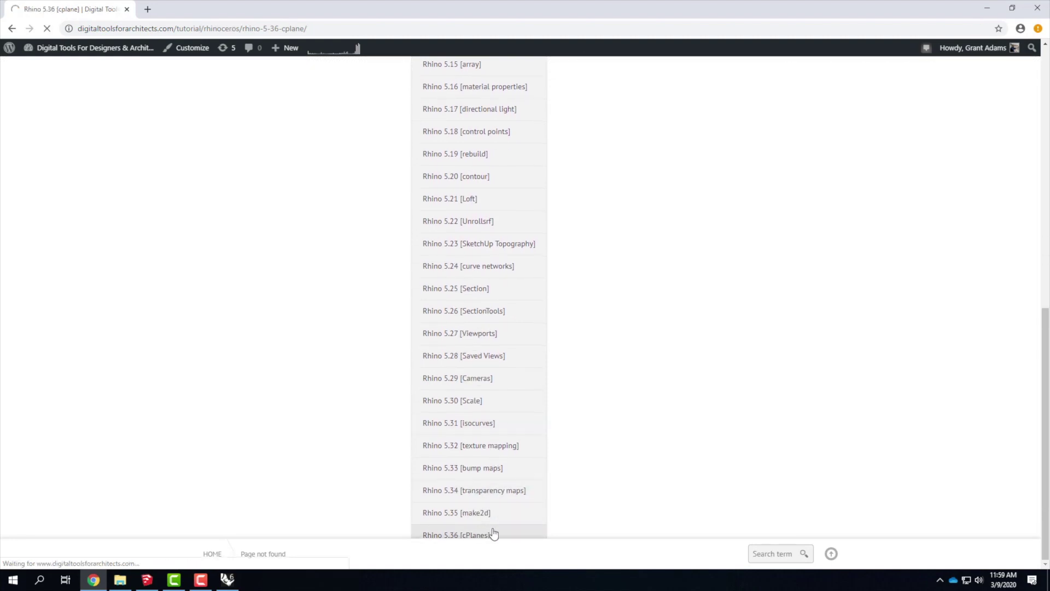
Review the cPlane tutorial's grid settings and its instructions for setting a construction plane by three points
{"action": "scroll", "coordinate": [567, 326], "scroll_direction": "down", "scroll_amount": 3}
{"action": "scroll", "coordinate": [565, 326], "scroll_direction": "down", "scroll_amount": 15}
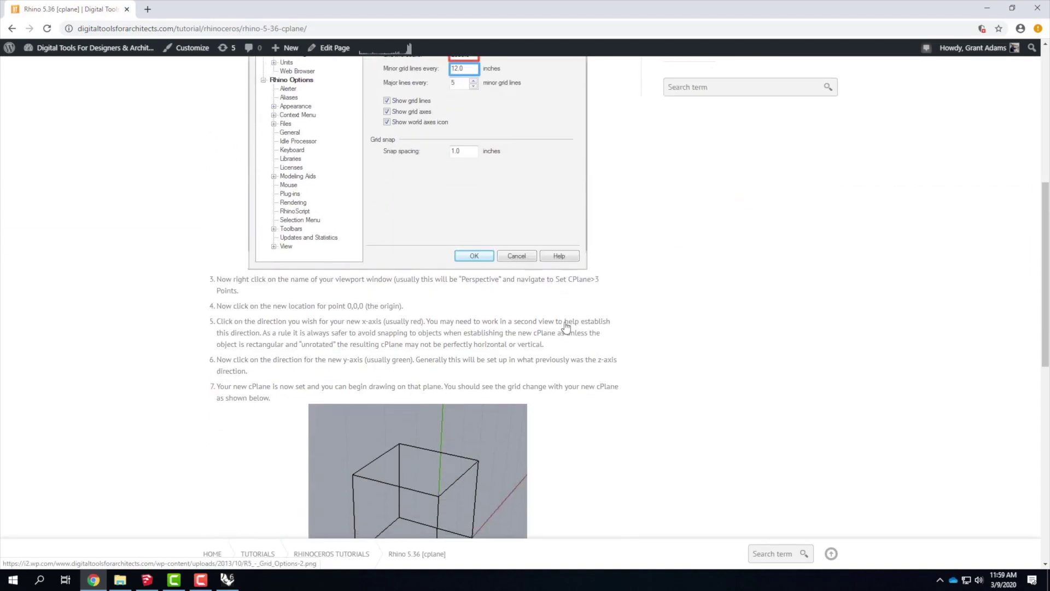
{"action": "scroll", "coordinate": [566, 327], "scroll_direction": "up", "scroll_amount": 10}
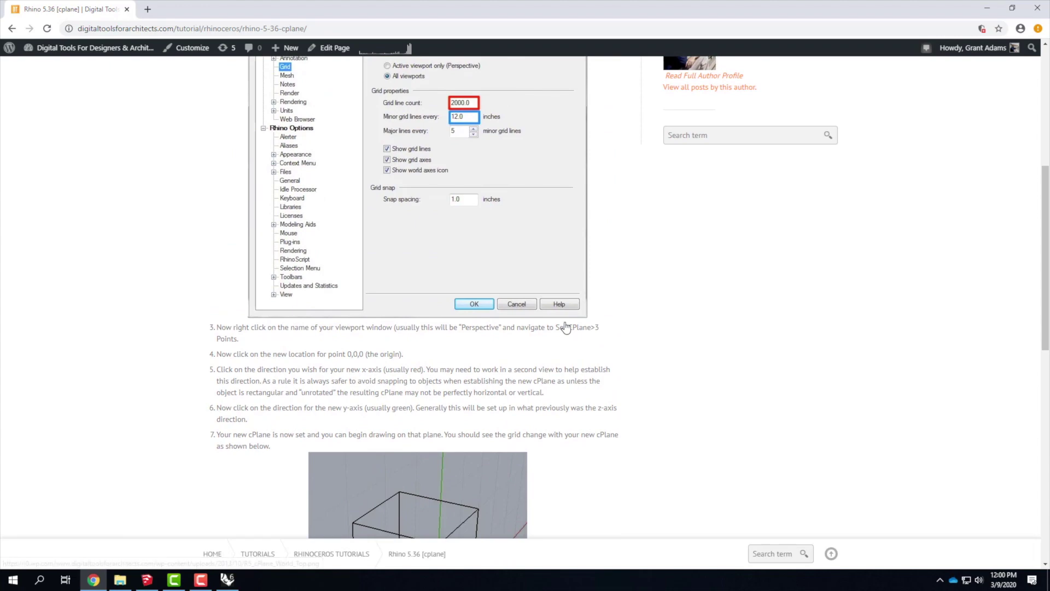
{"action": "scroll", "coordinate": [565, 327], "scroll_direction": "up", "scroll_amount": 6}
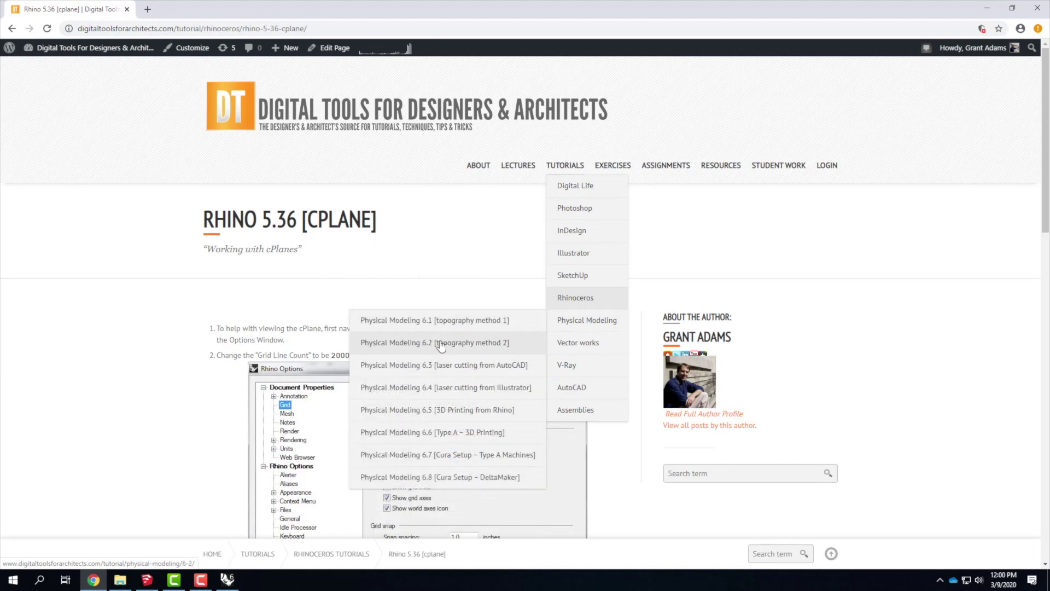
Open the Physical Modeling 6.2 [topography method 2] tutorial and skim its vertical contour, loft, unroll and array instructions
{"action": "left_click", "coordinate": [472, 345]}
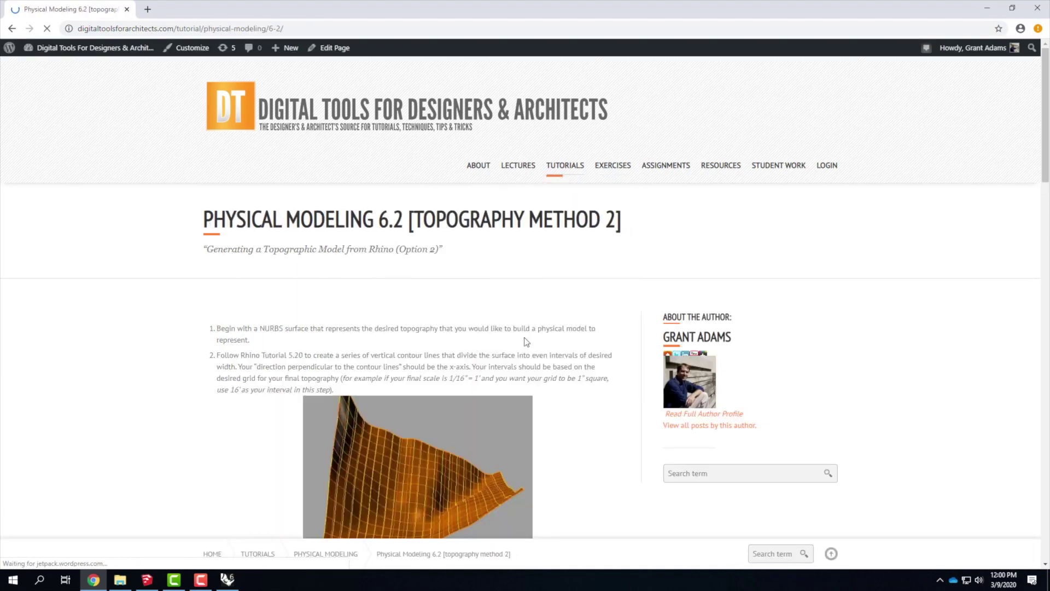
{"action": "scroll", "coordinate": [481, 389], "scroll_direction": "down", "scroll_amount": 3}
{"action": "scroll", "coordinate": [449, 386], "scroll_direction": "down", "scroll_amount": 5}
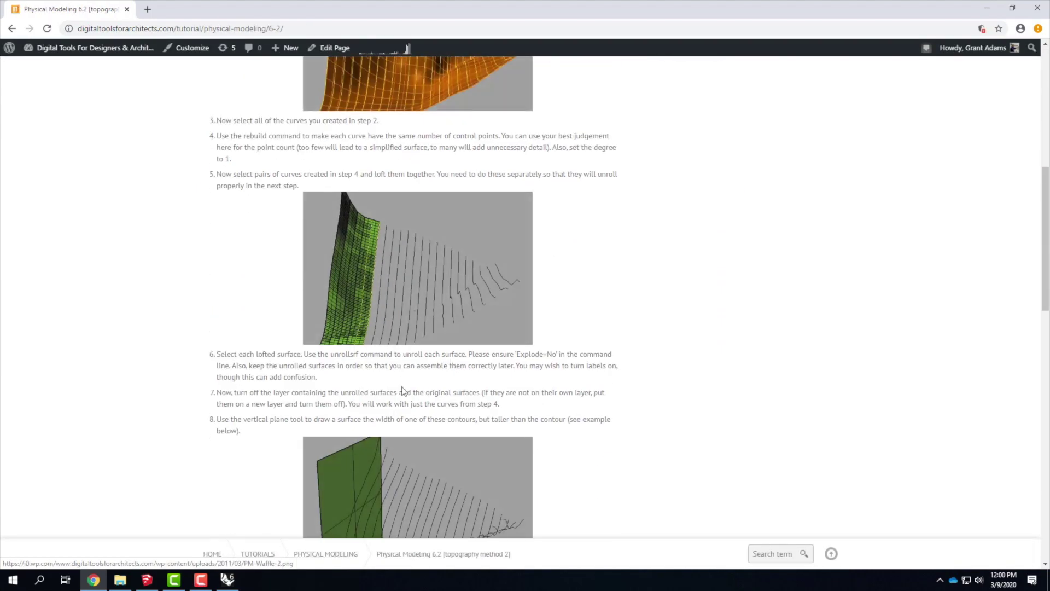
{"action": "scroll", "coordinate": [459, 383], "scroll_direction": "down", "scroll_amount": 3}
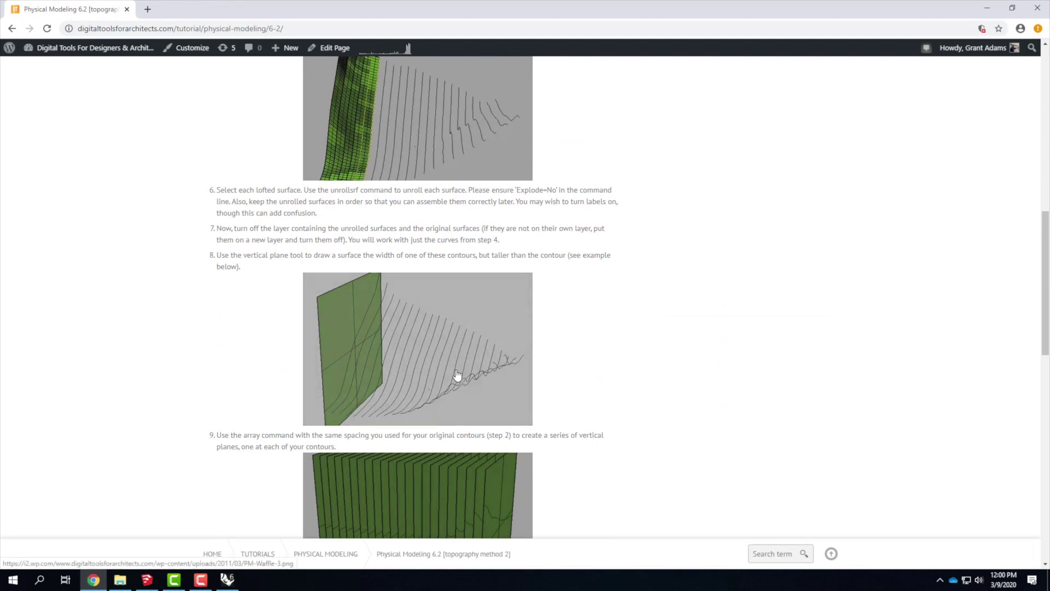
{"action": "scroll", "coordinate": [457, 374], "scroll_direction": "down", "scroll_amount": 4}
{"action": "scroll", "coordinate": [457, 375], "scroll_direction": "up", "scroll_amount": 15}
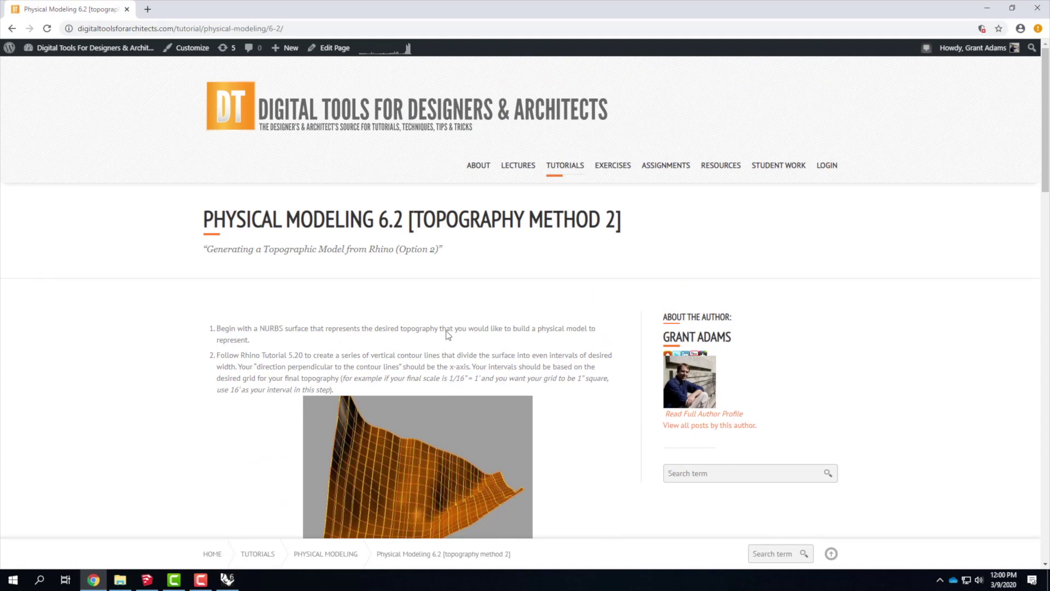
Return to the Physical Modeling 6.1 [topography method 1] tutorial page
{"action": "mouse_move", "coordinate": [564, 165]}
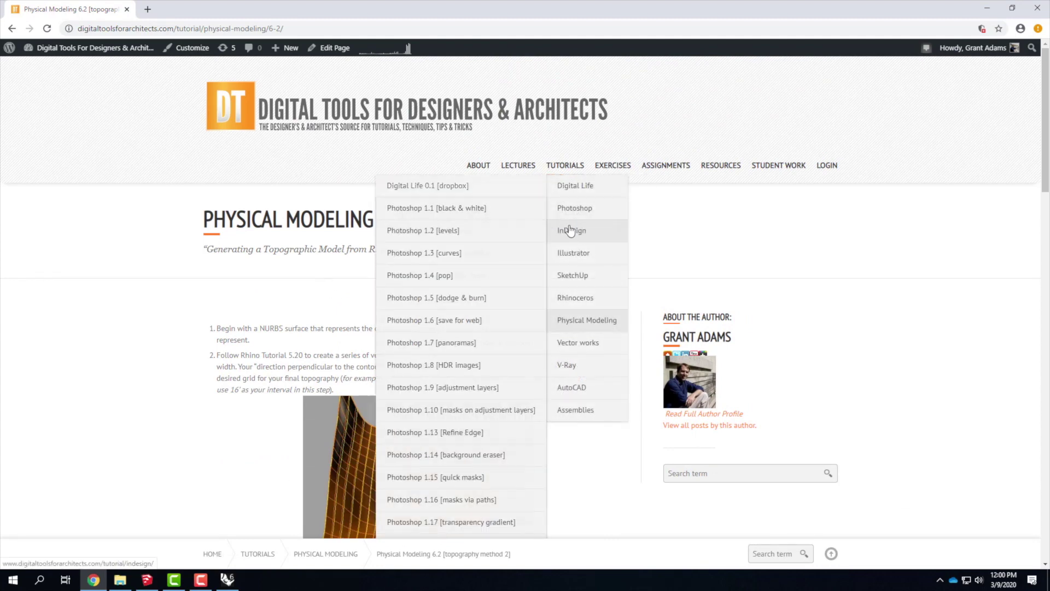
{"action": "mouse_move", "coordinate": [586, 320]}
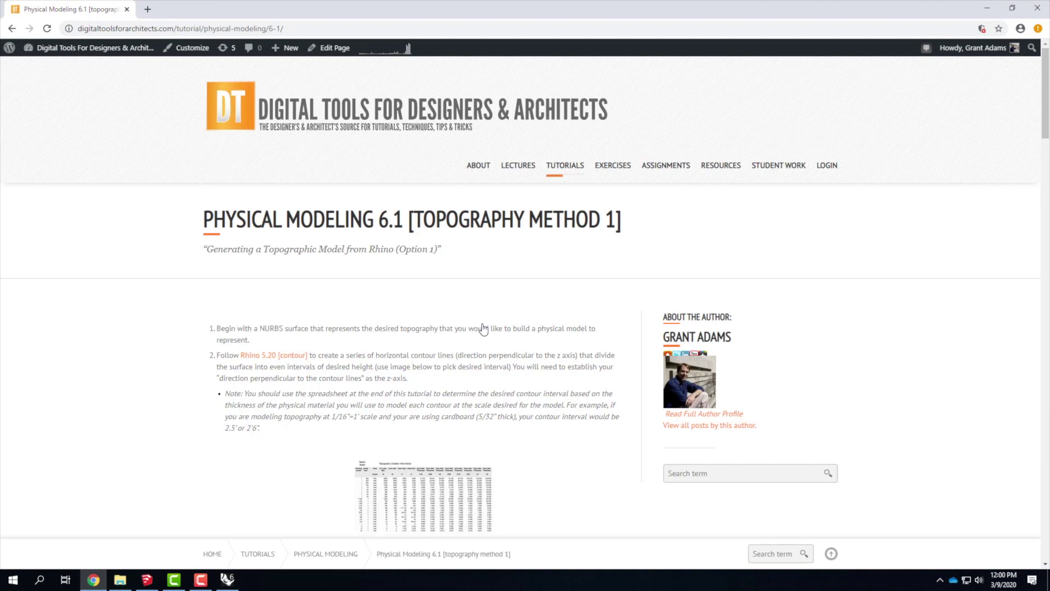
{"action": "left_click", "coordinate": [201, 579]}
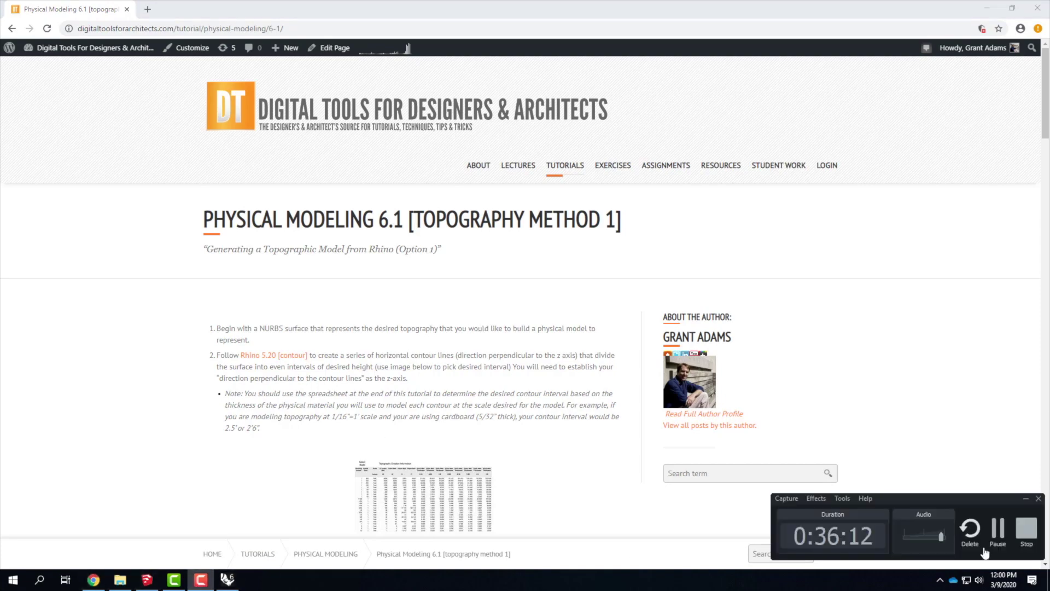